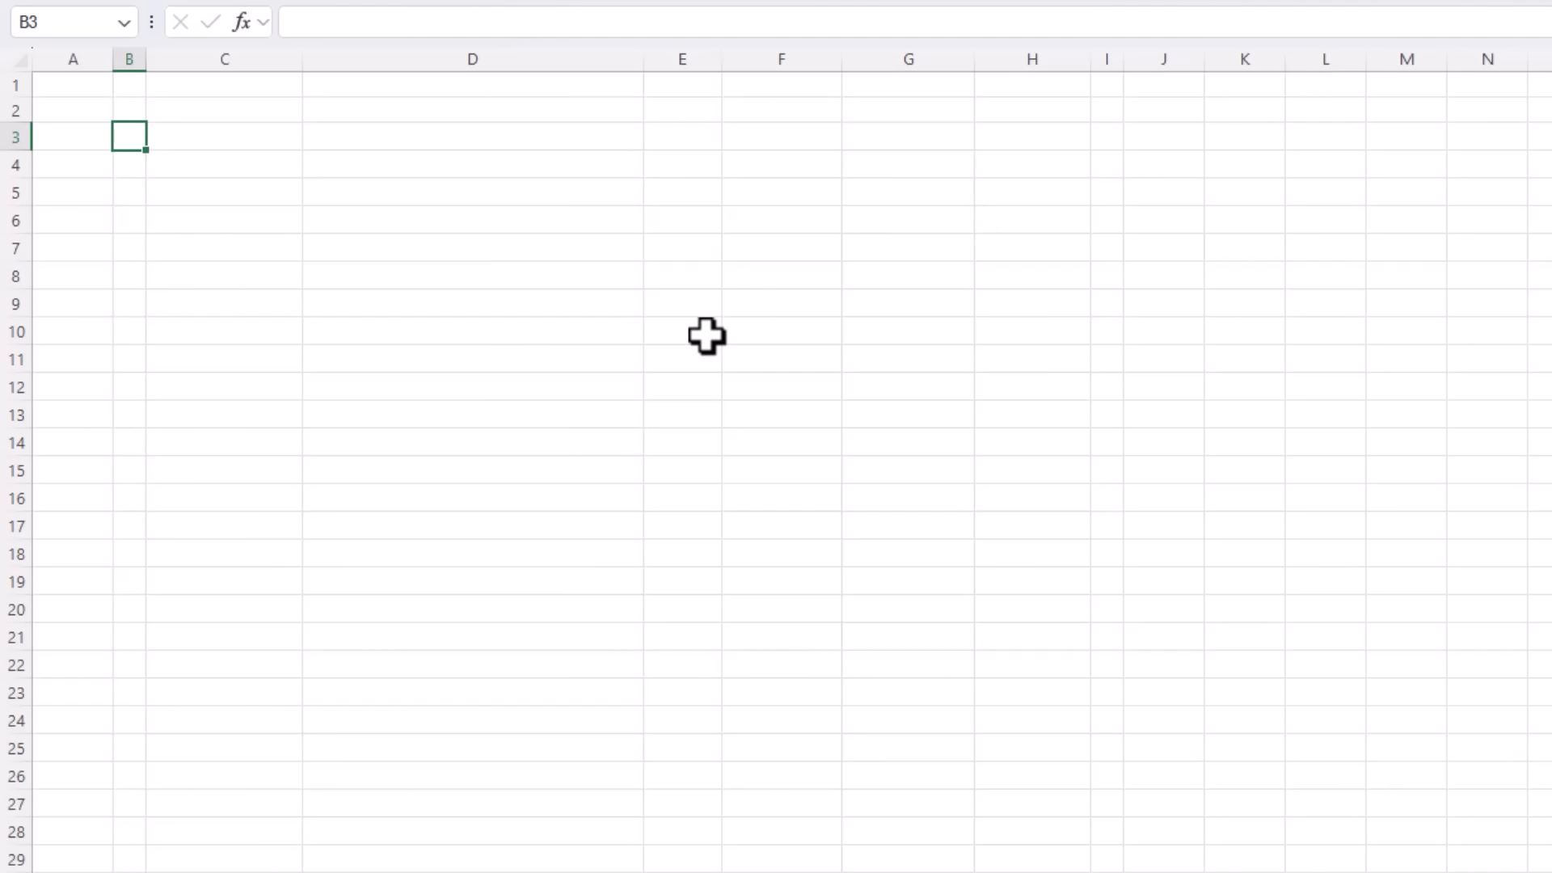
{"action": "left_click_drag", "start_coordinate": [129, 50], "coordinate": [1025, 76]}
{"action": "left_click", "coordinate": [142, 136]}
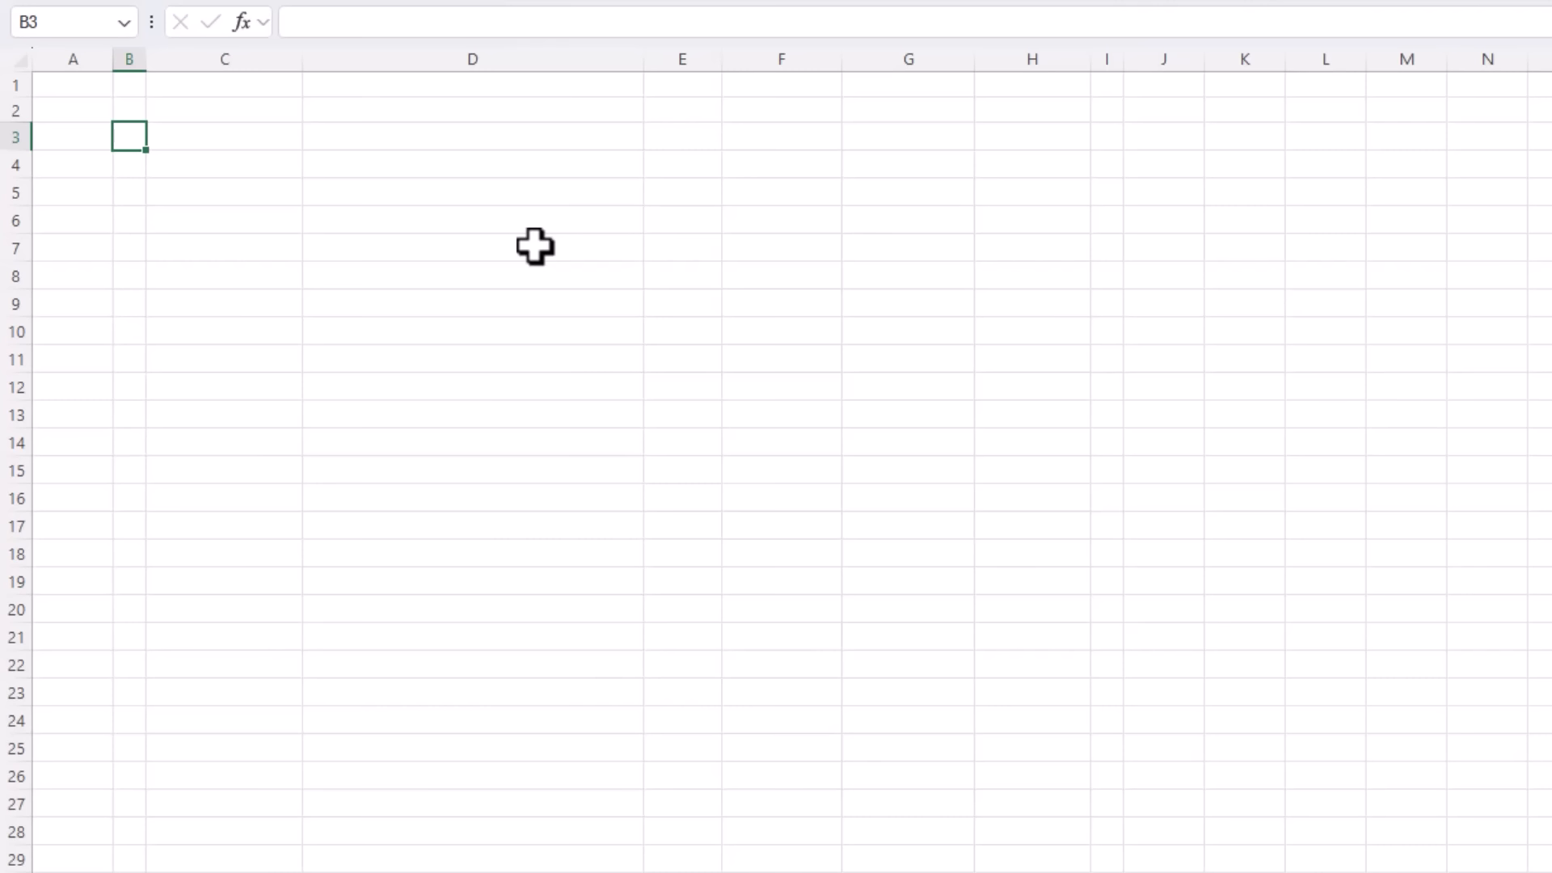
Save the workbook as automated_invoice_video in the Excel Macro-enabled Workbook (*.xlsm) format
{"action": "key", "text": "F12"}
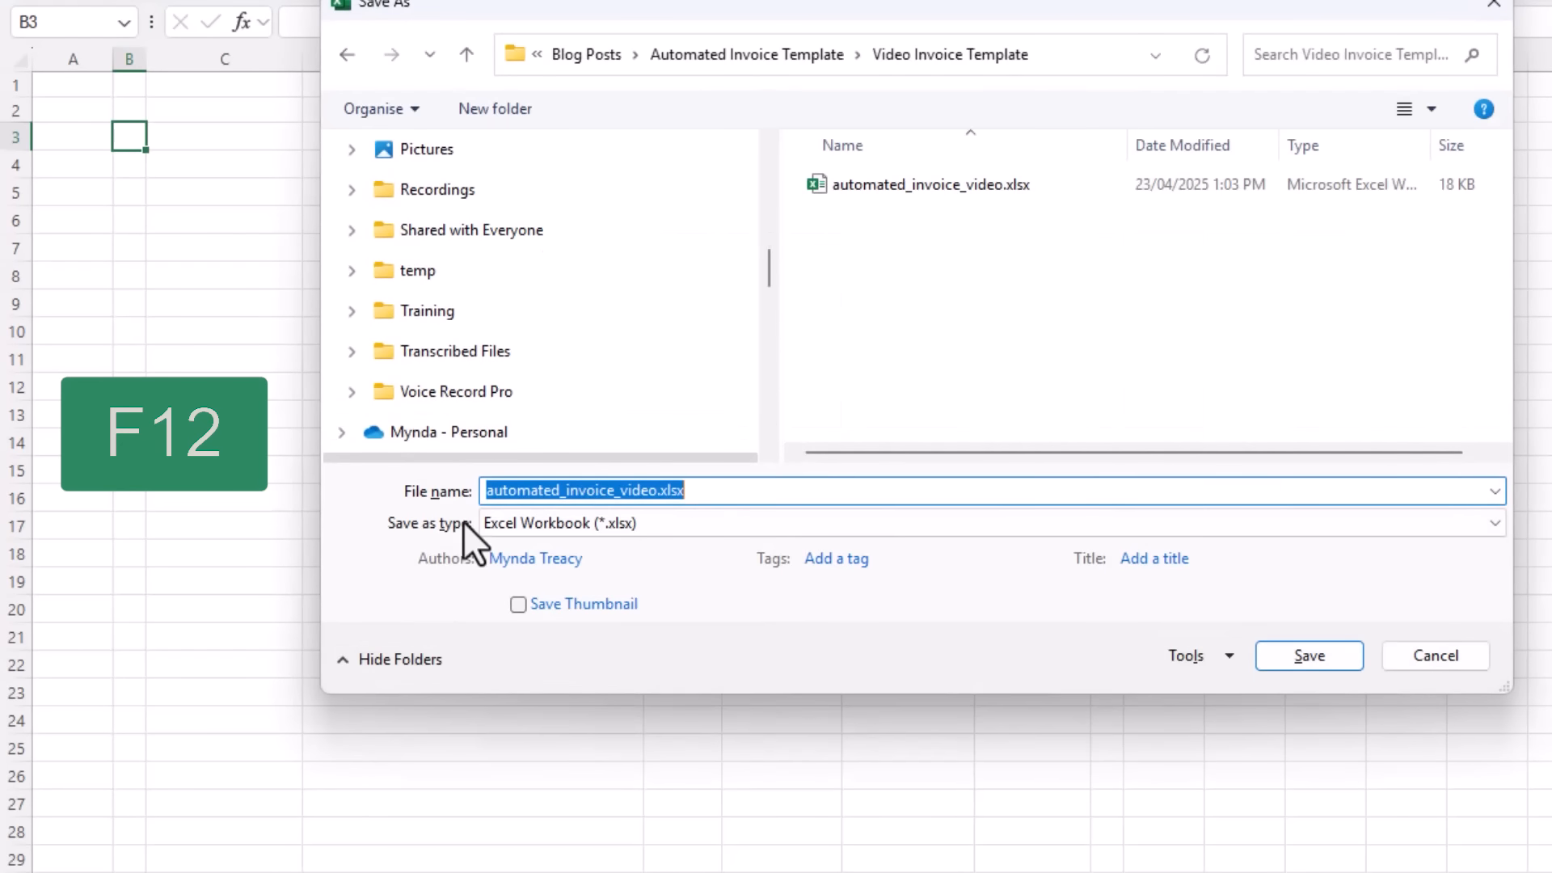
{"action": "left_click", "coordinate": [671, 527]}
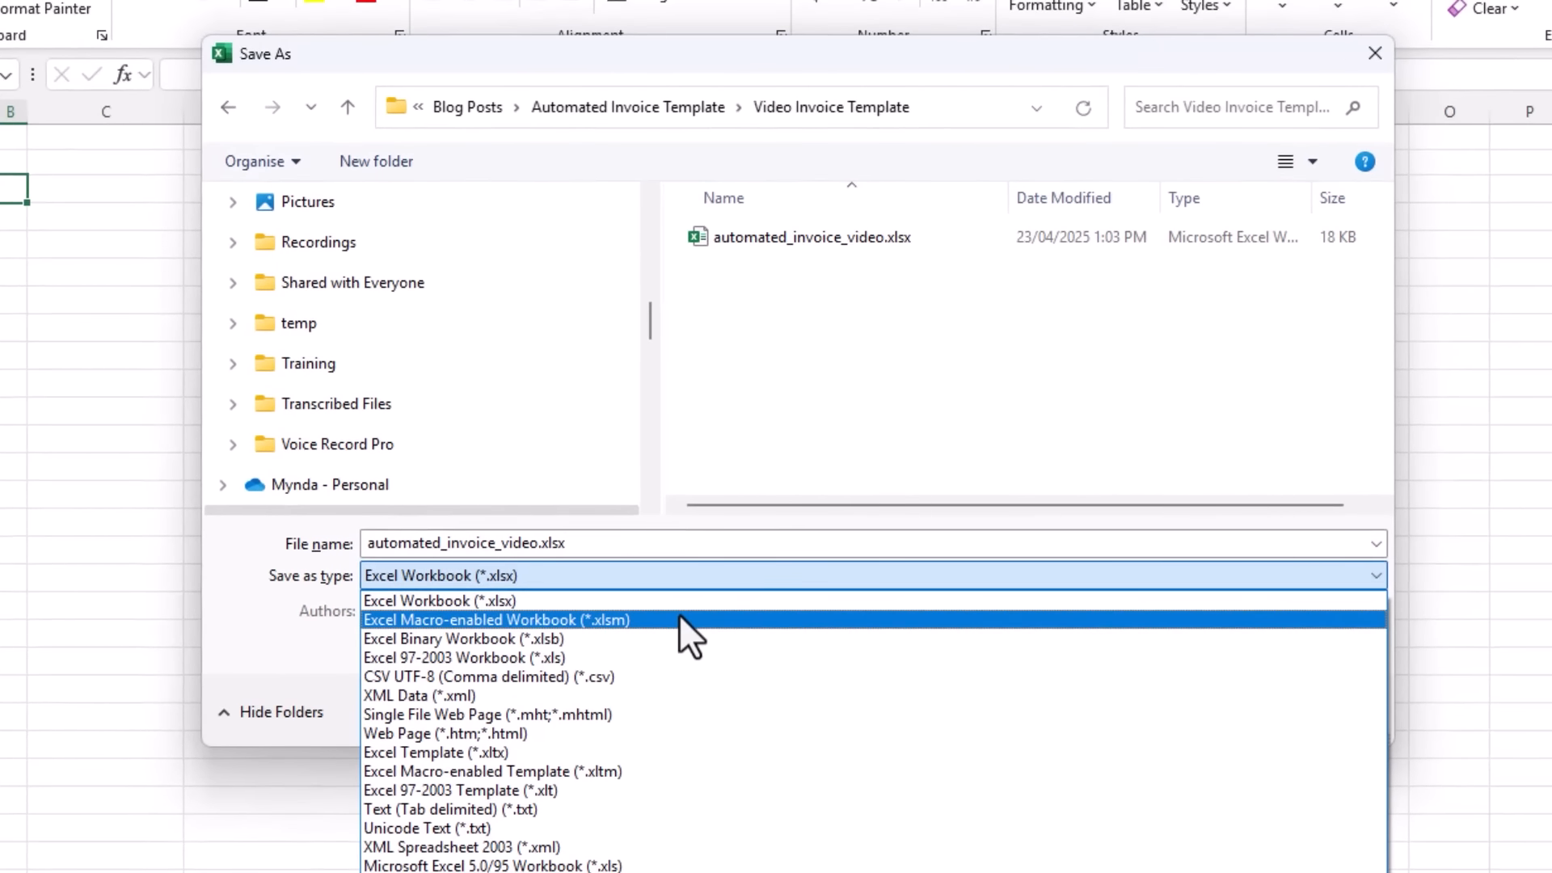
{"action": "left_click", "coordinate": [679, 619]}
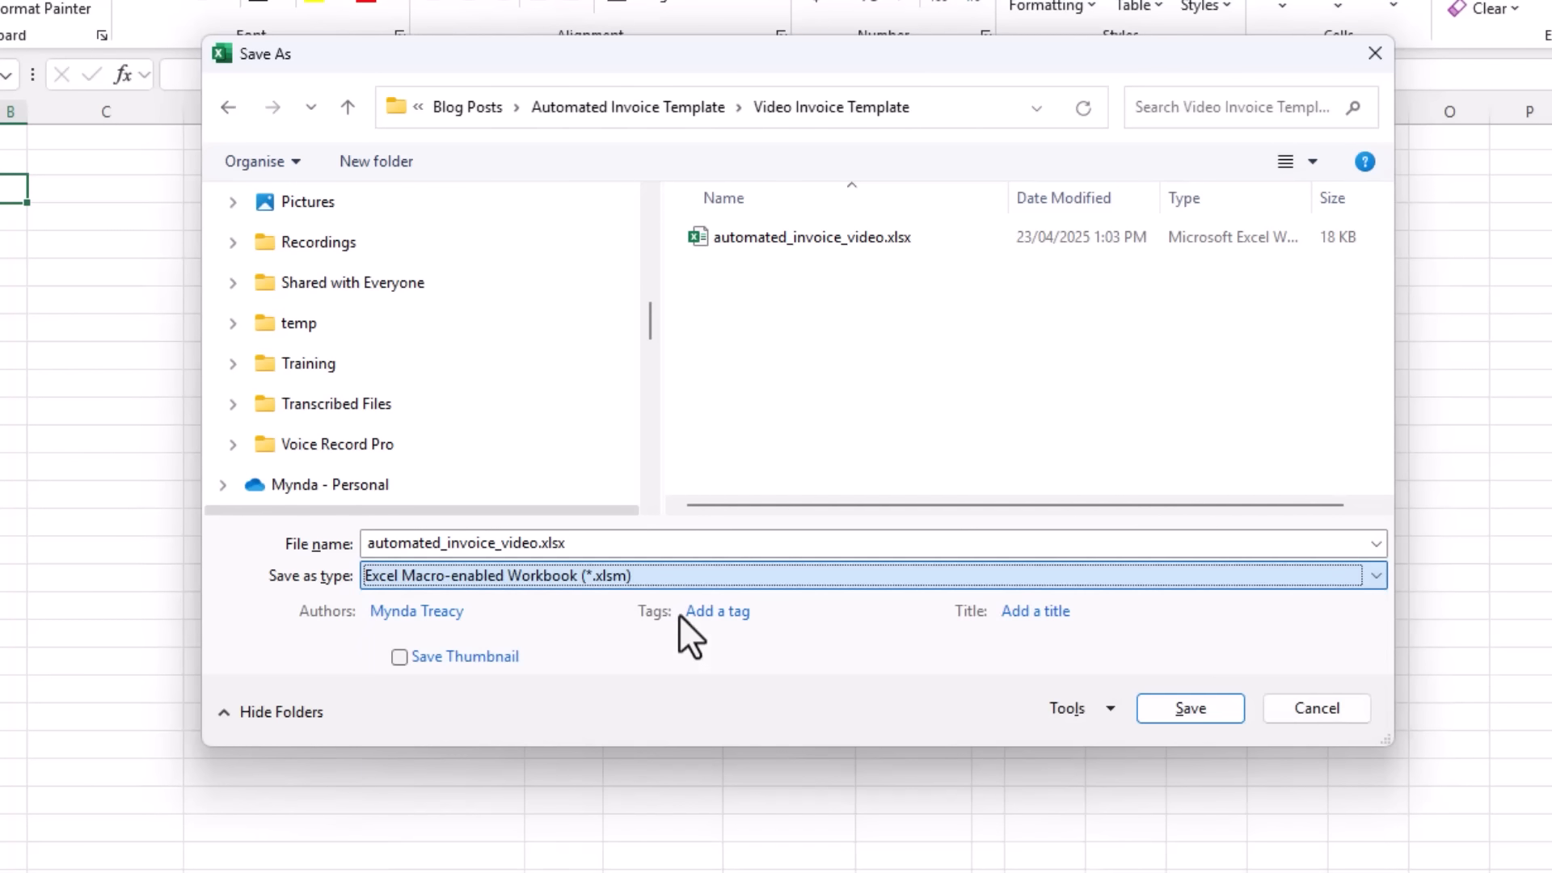
{"action": "left_click", "coordinate": [1166, 711]}
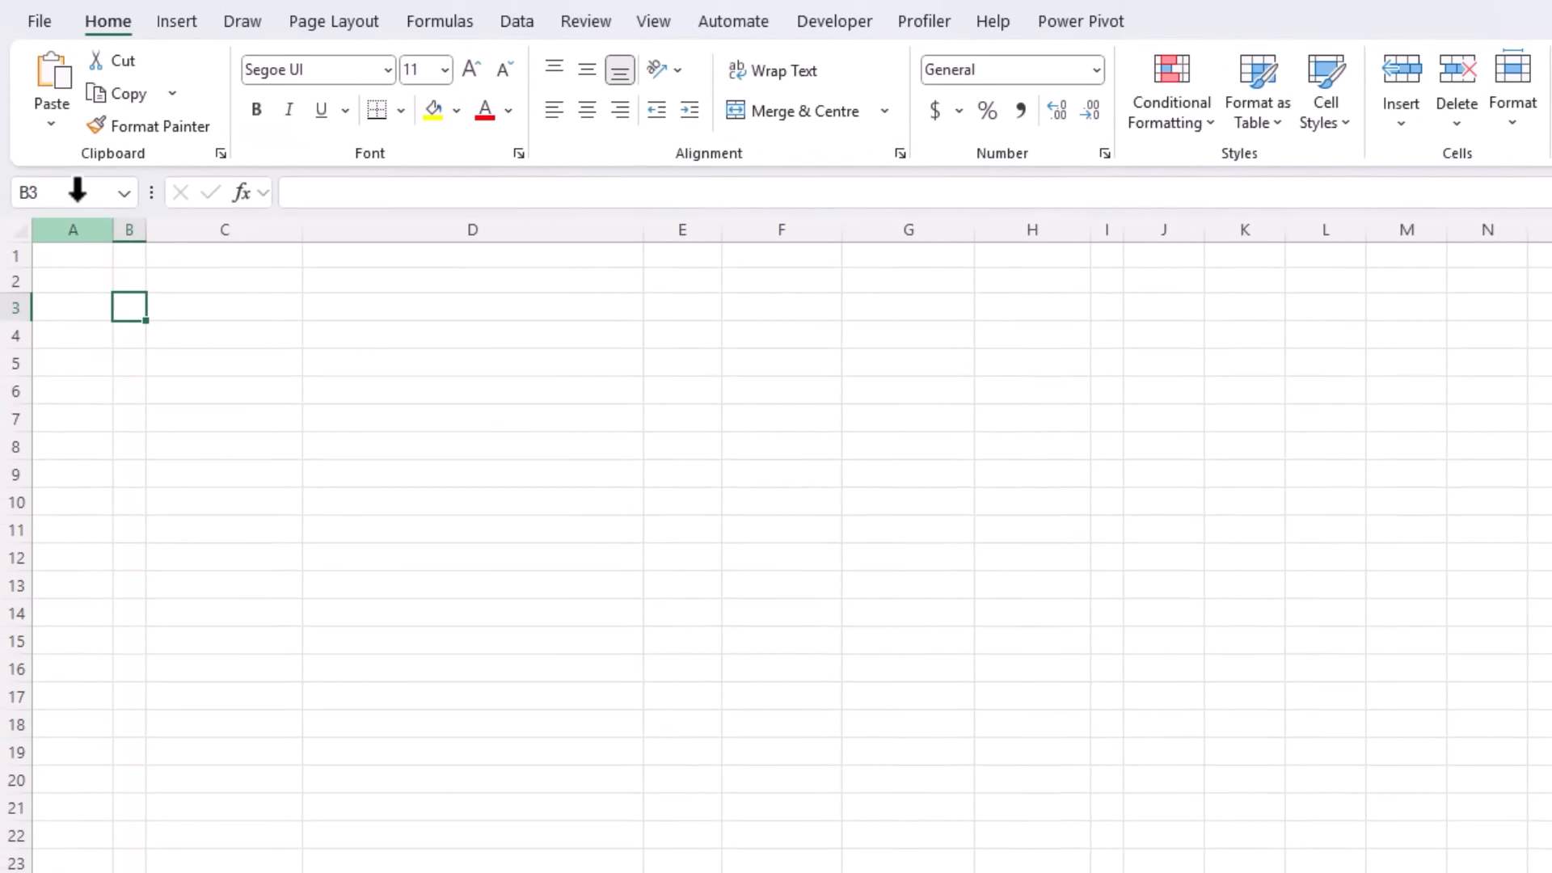
Fill the range B3:I77 with the theme colour White, Background 1, Darker 5%
{"action": "left_click", "coordinate": [74, 194]}
{"action": "left_click", "coordinate": [73, 194]}
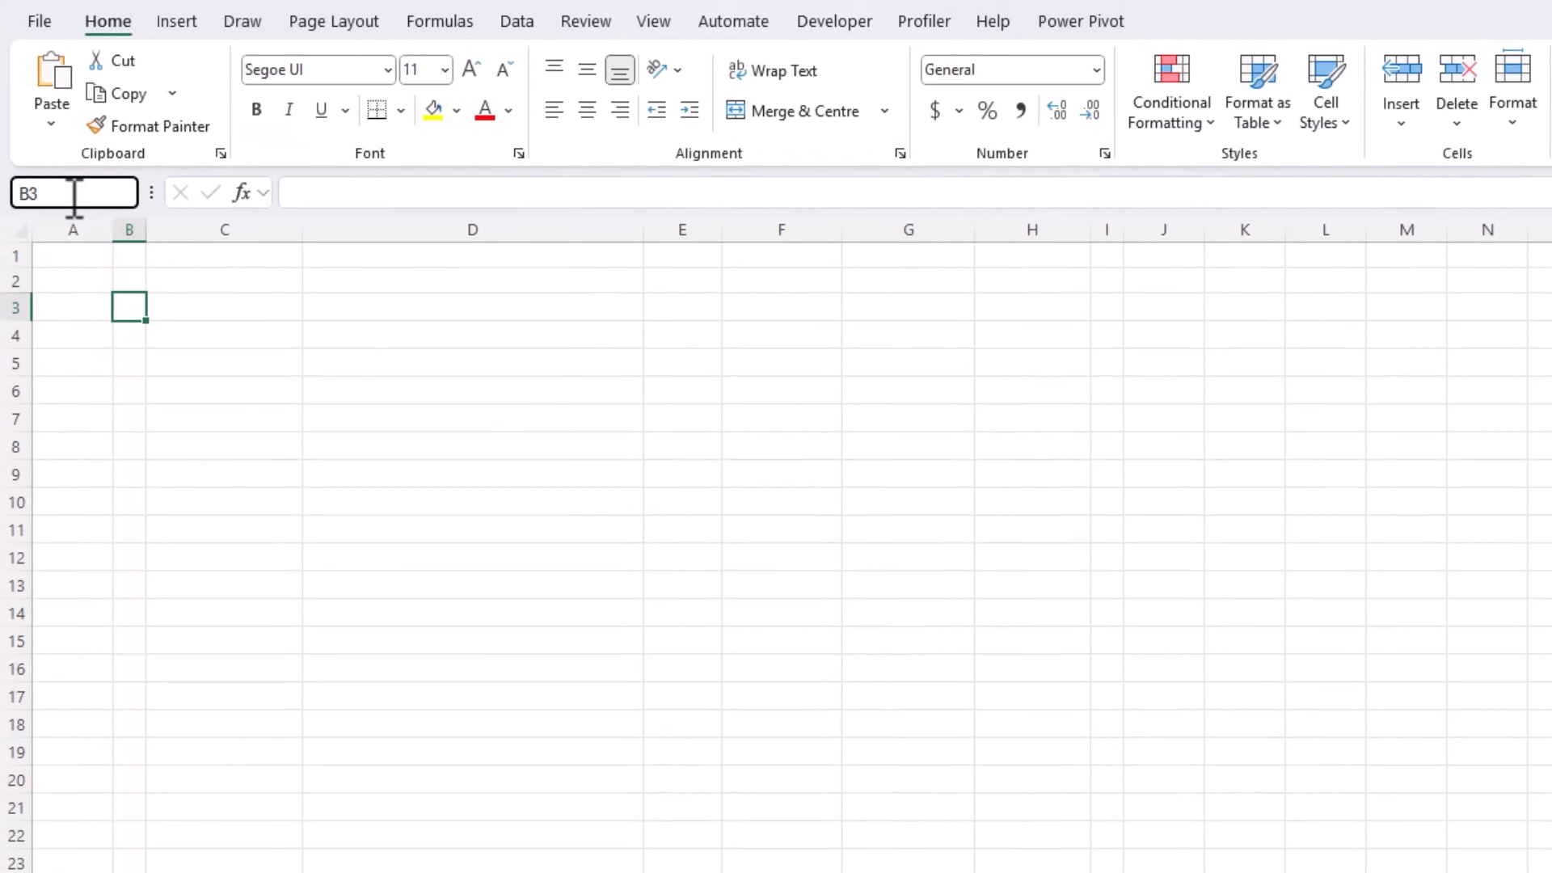
{"action": "type", "text": ":I77"}
{"action": "key", "text": "Return"}
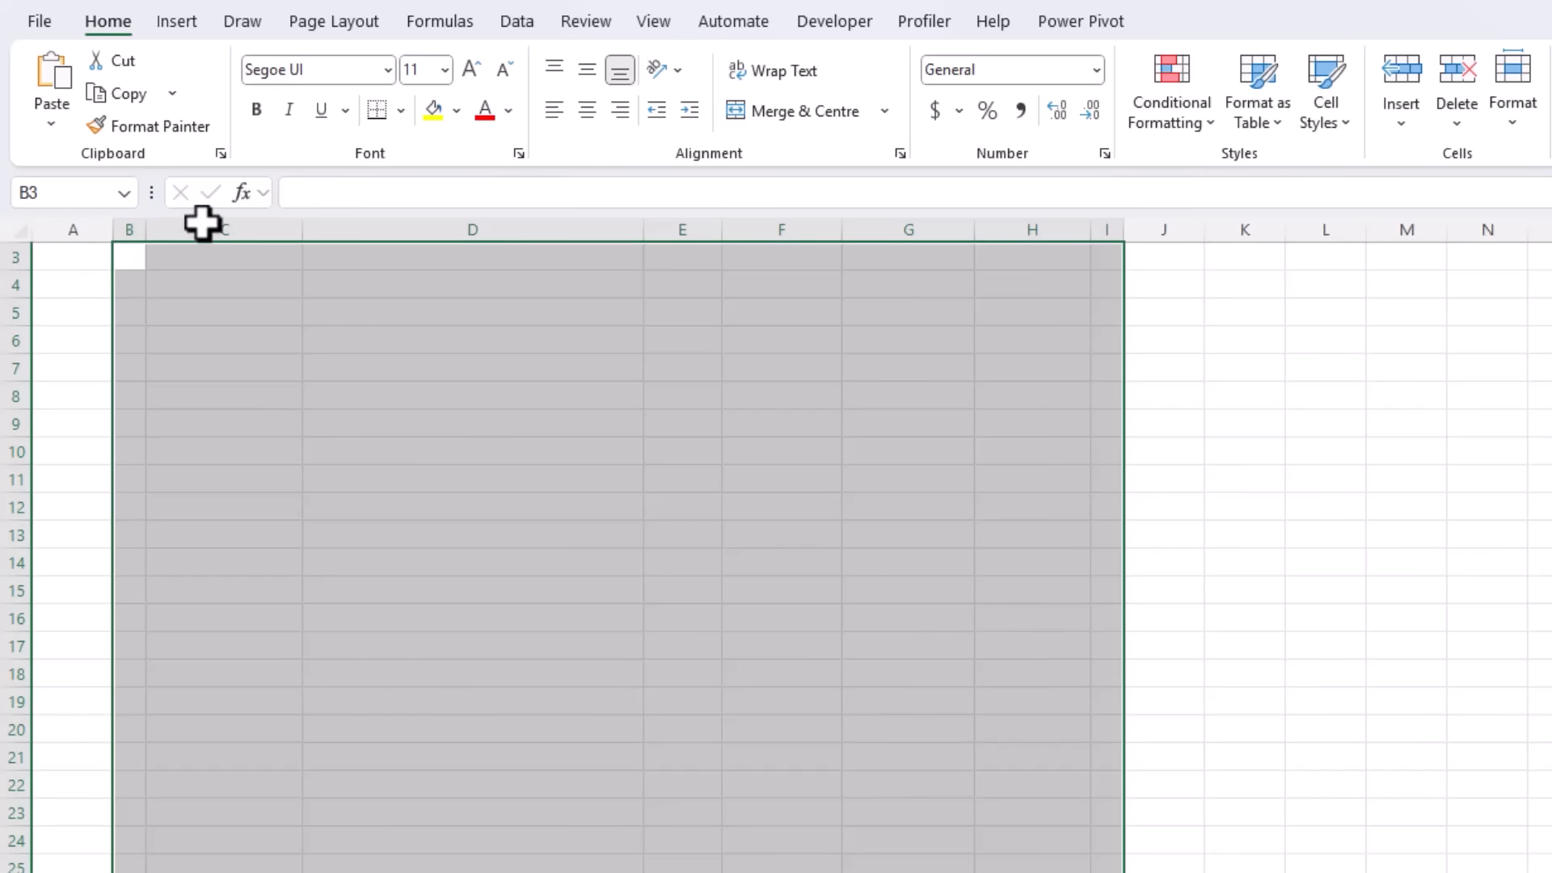
{"action": "left_click", "coordinate": [455, 109]}
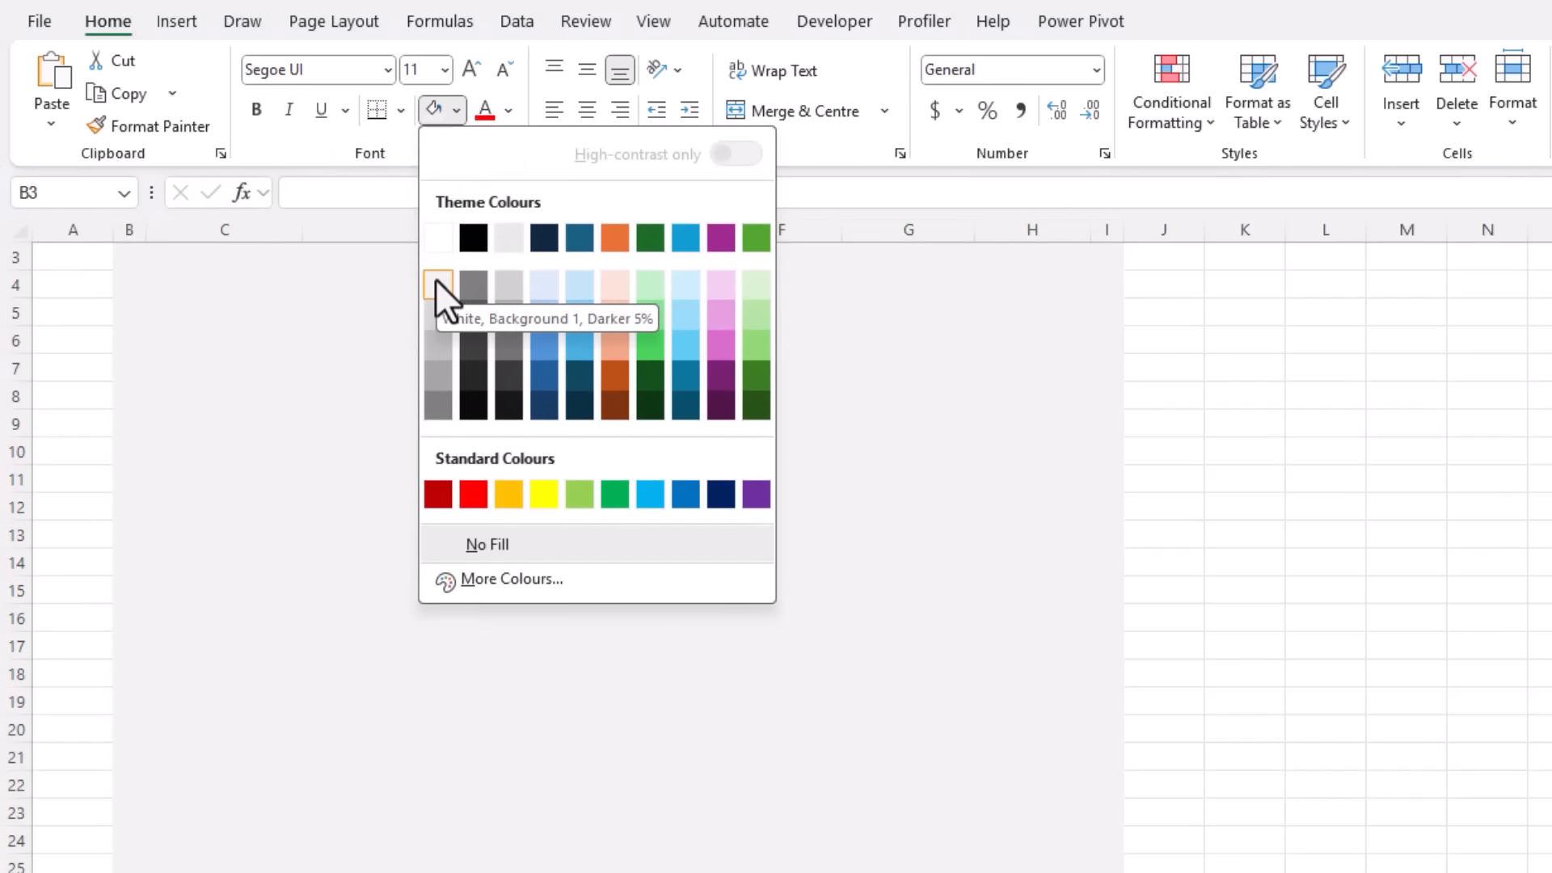
{"action": "left_click", "coordinate": [438, 285]}
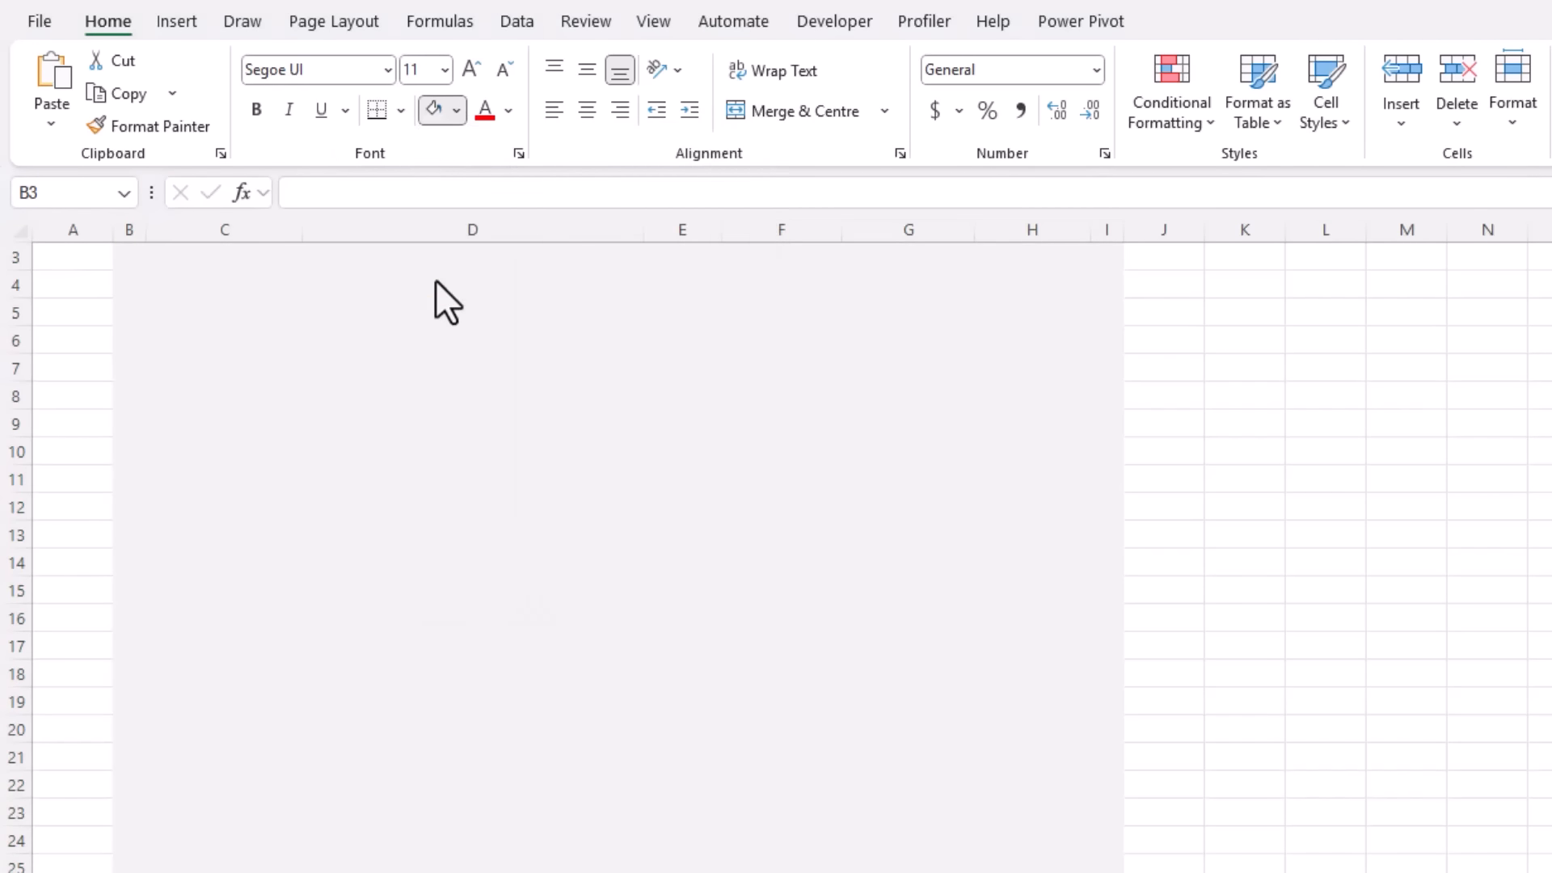
Enter the title INVOICE in cell H8
{"action": "scroll", "coordinate": [741, 370], "scroll_direction": "up", "scroll_amount": 1}
{"action": "left_click", "coordinate": [1014, 448]}
{"action": "type", "text": "INVOI"}
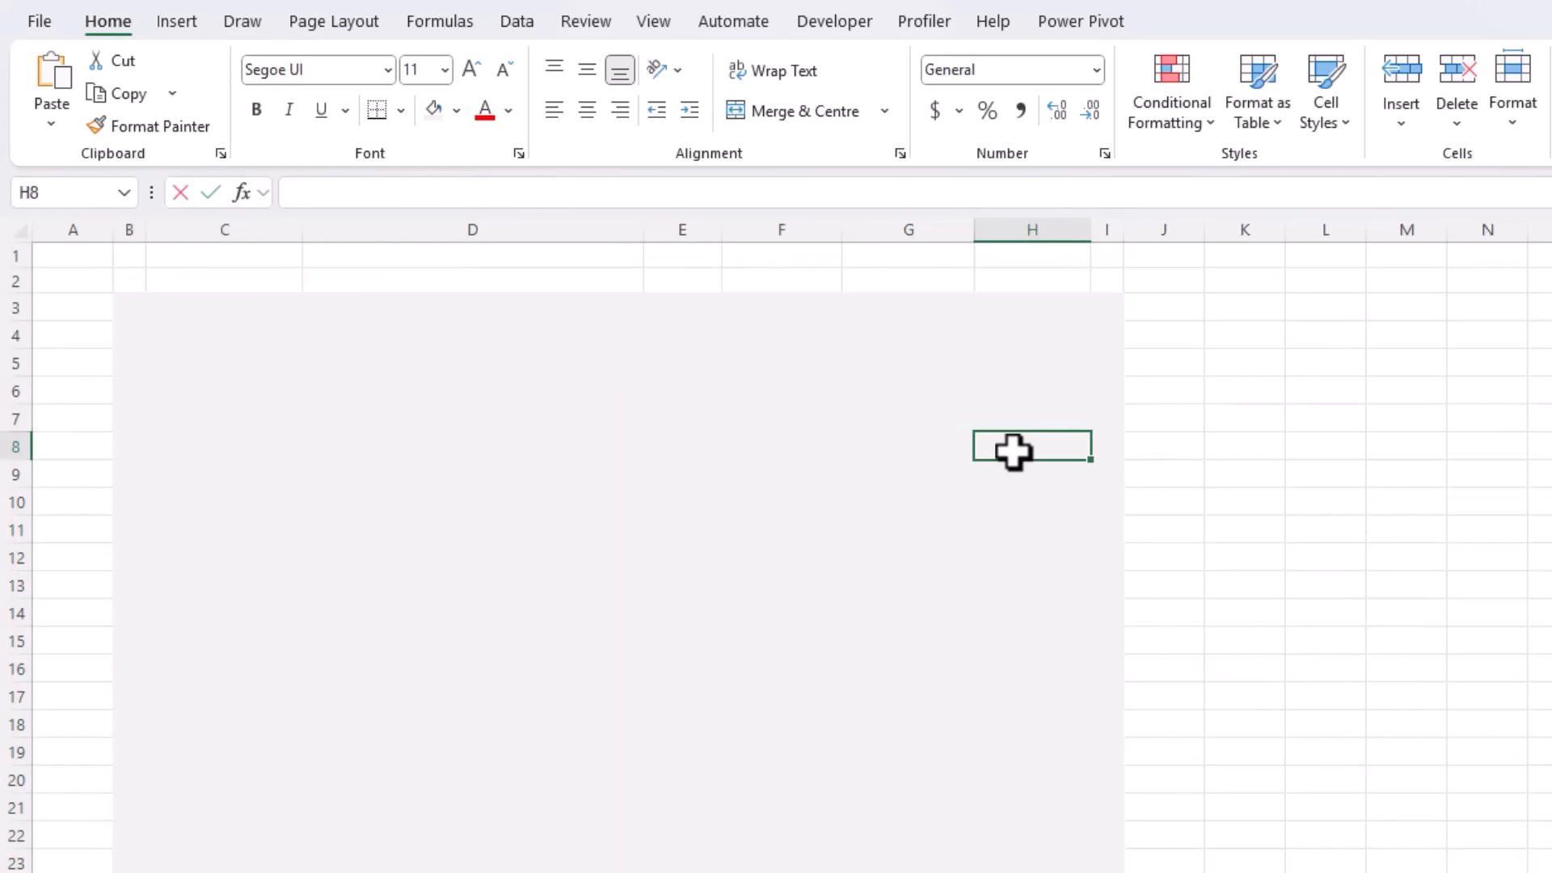
{"action": "type", "text": "CE"}
{"action": "key", "text": "Return"}
Format the INVOICE title in H8 as 28-point bold text, aligned to the right
{"action": "left_click", "coordinate": [1014, 449]}
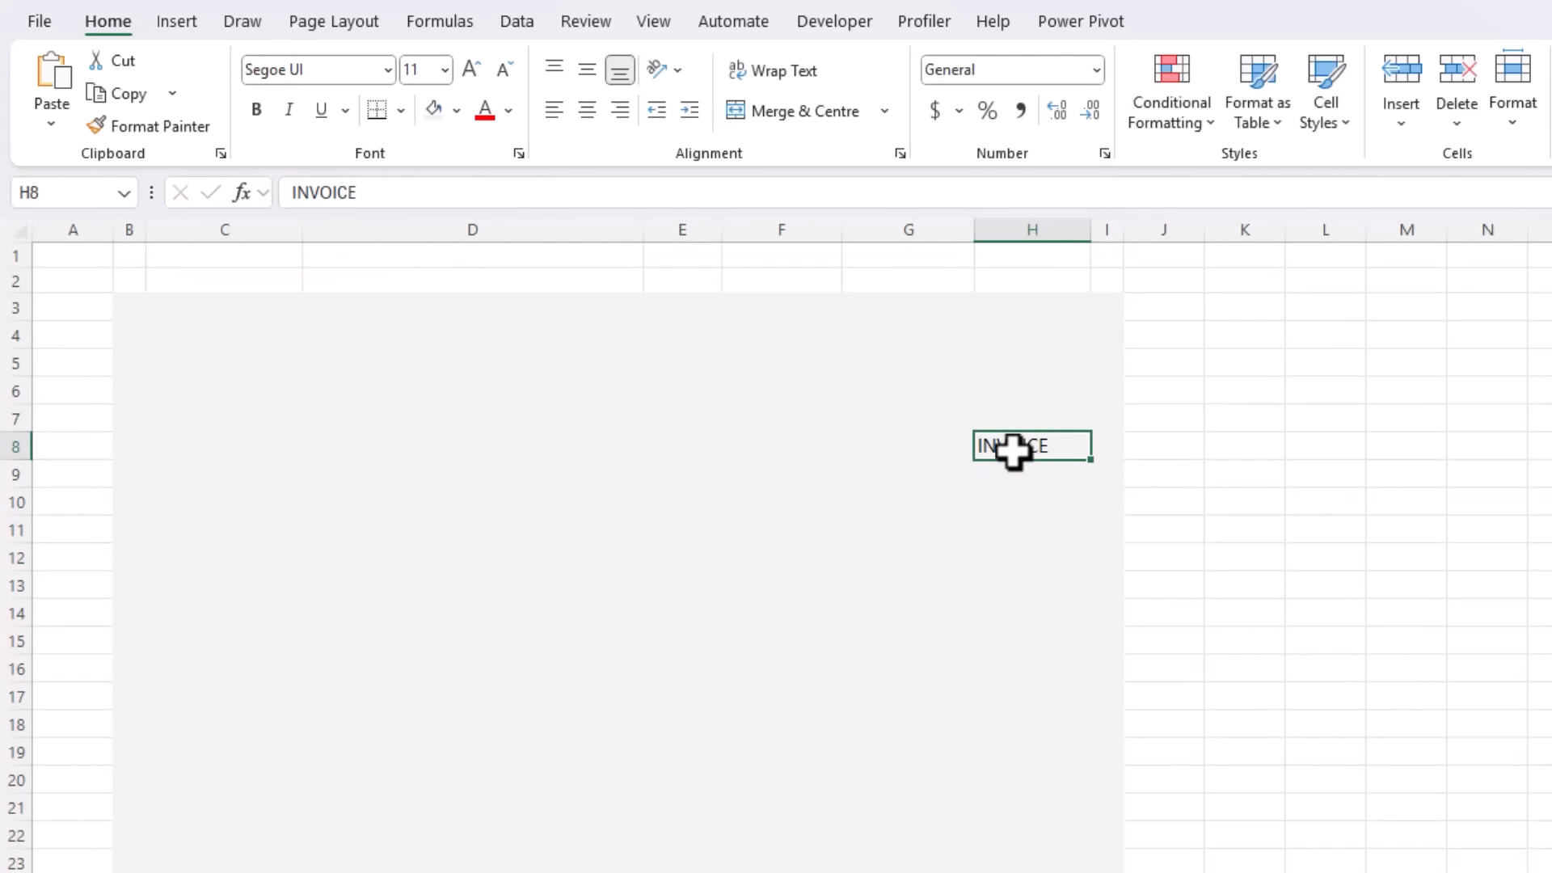
{"action": "left_click", "coordinate": [422, 70]}
{"action": "type", "text": "28"}
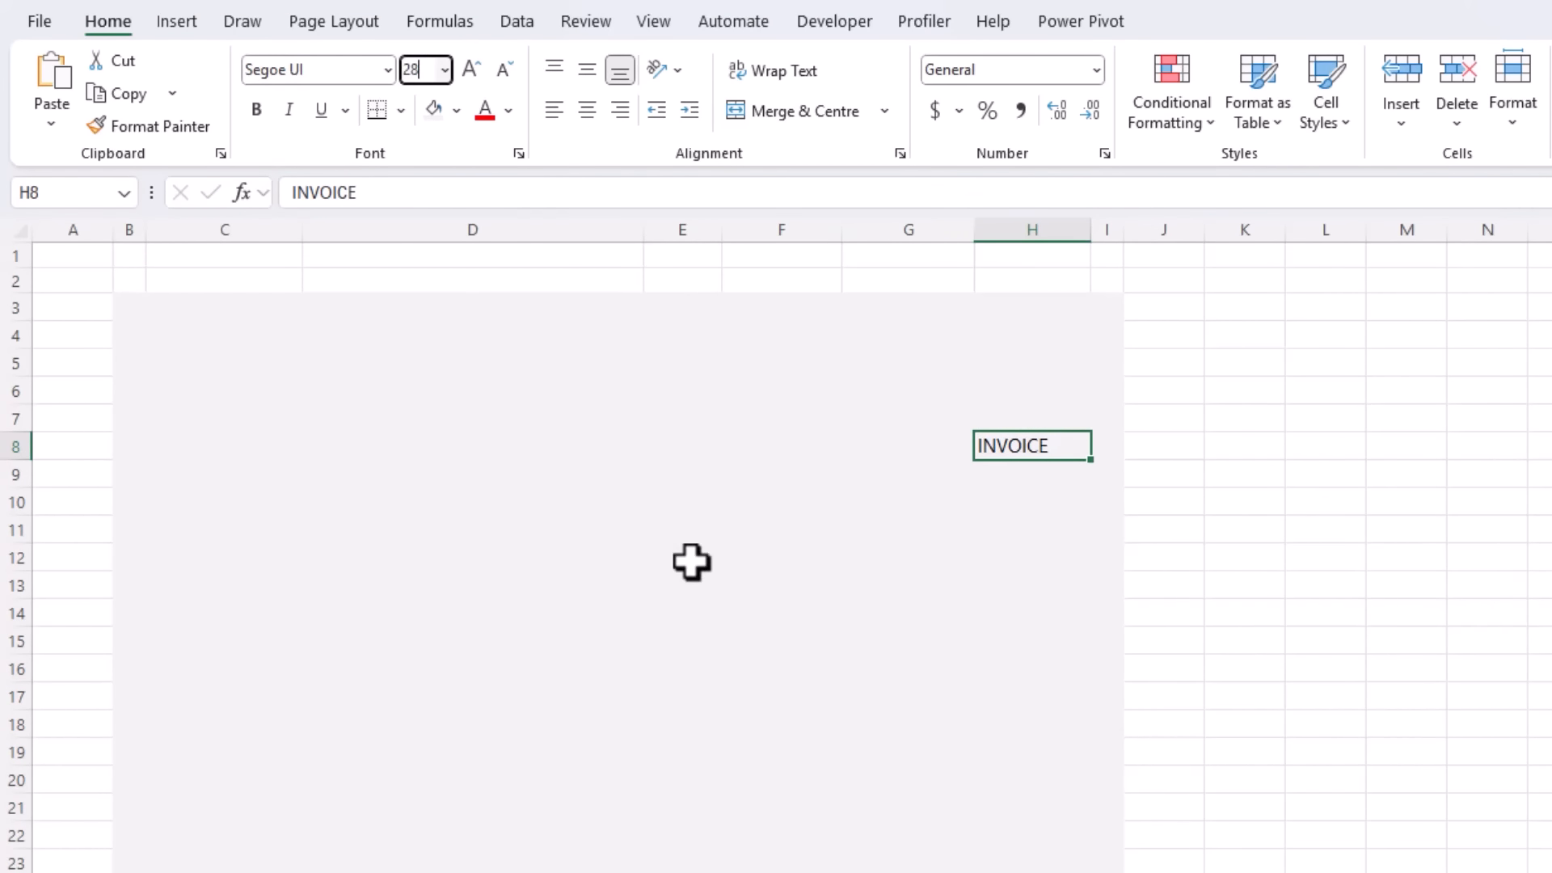
{"action": "key", "text": "Return"}
{"action": "key", "text": "Down"}
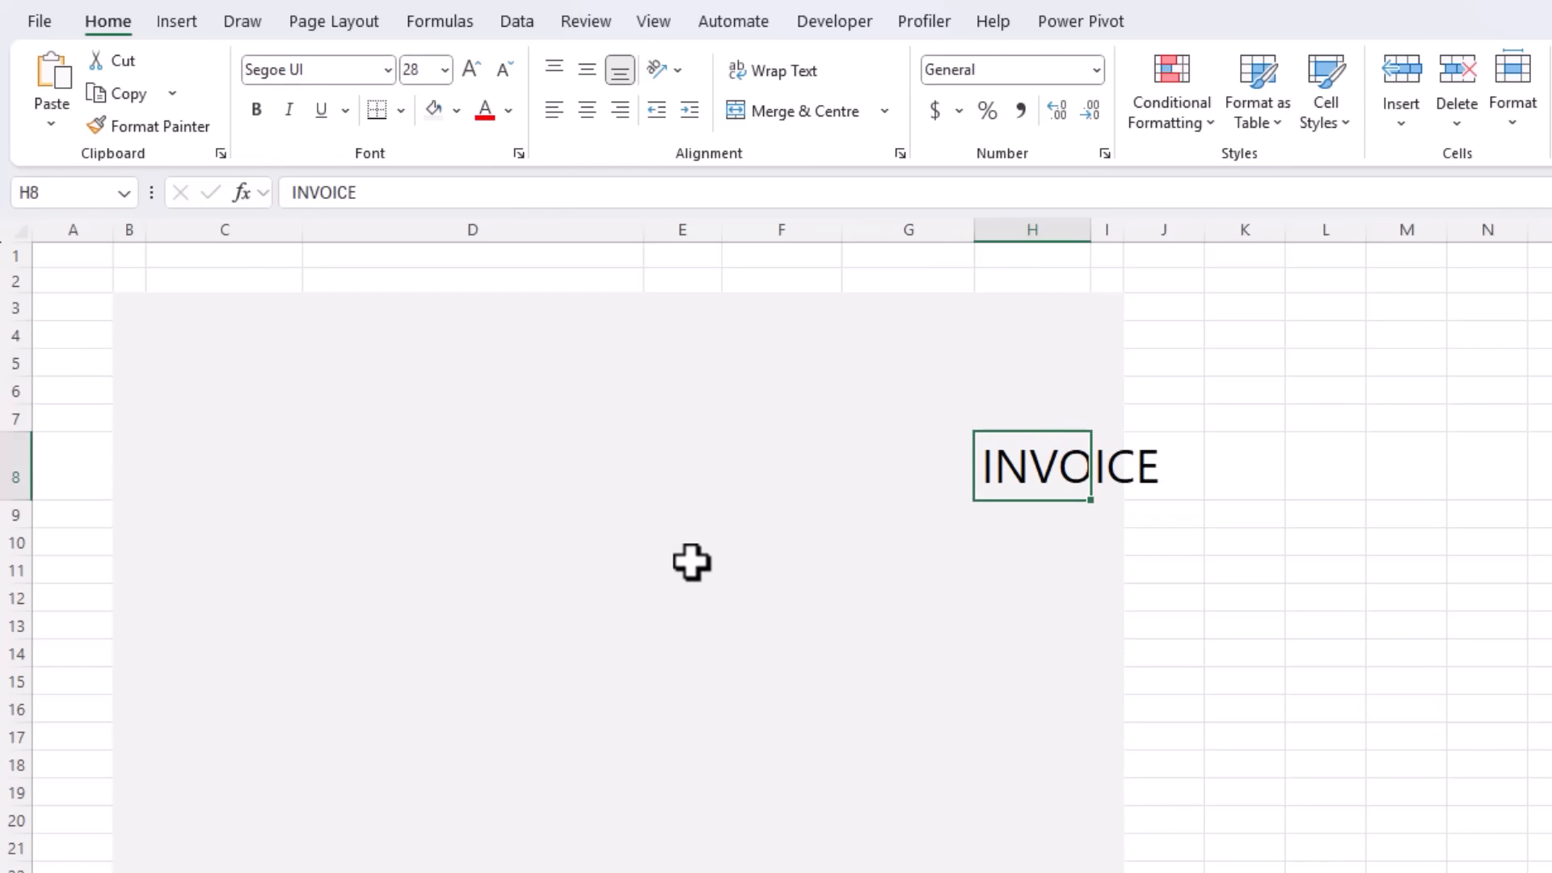
{"action": "key", "text": "ctrl+b"}
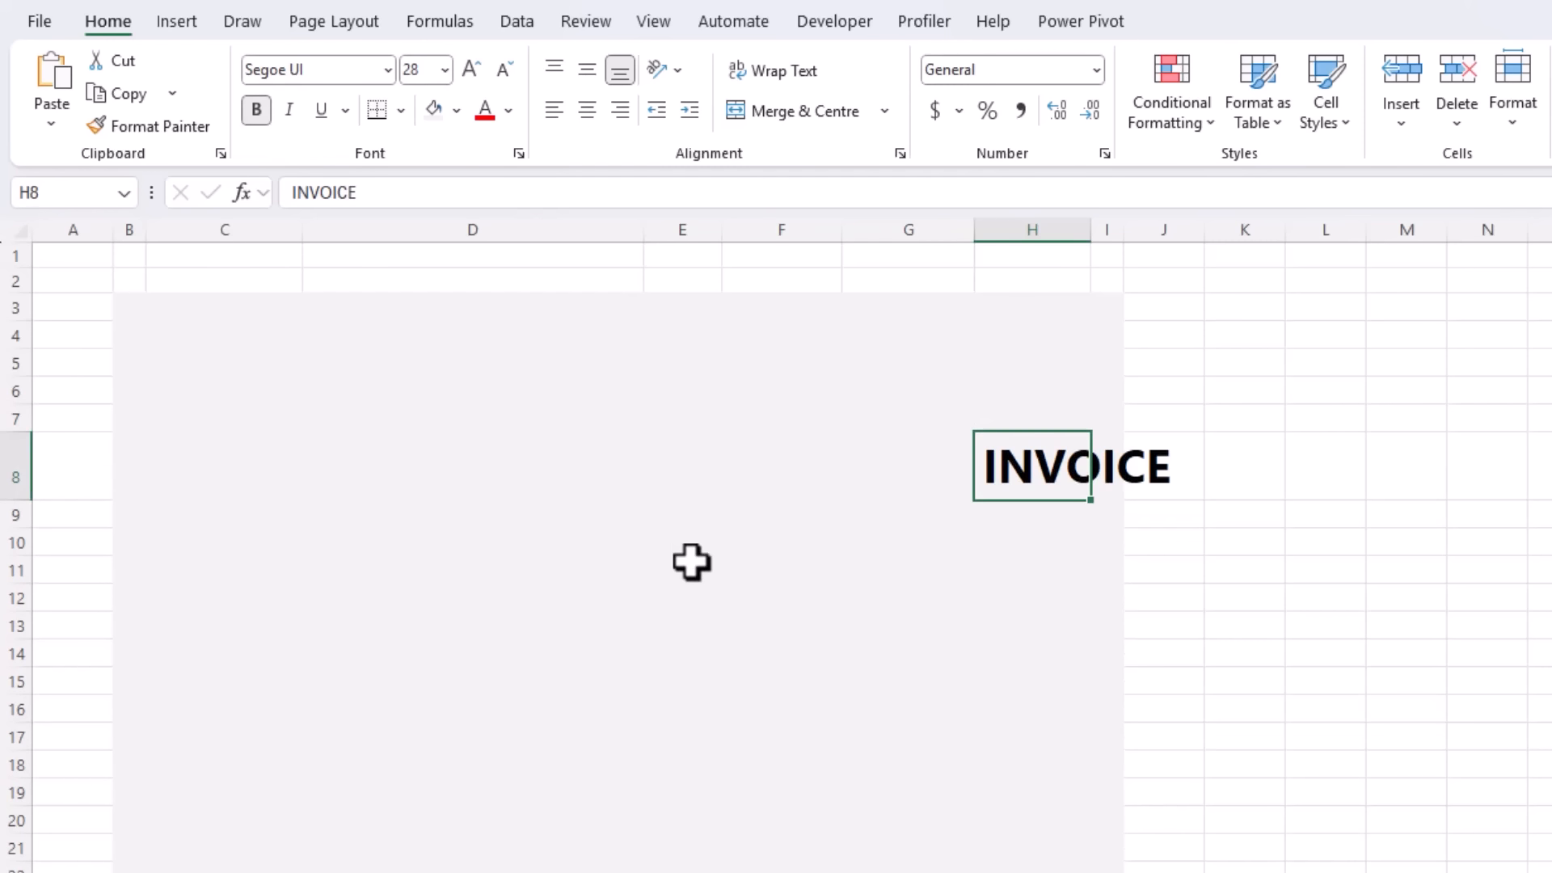
{"action": "left_click", "coordinate": [620, 112]}
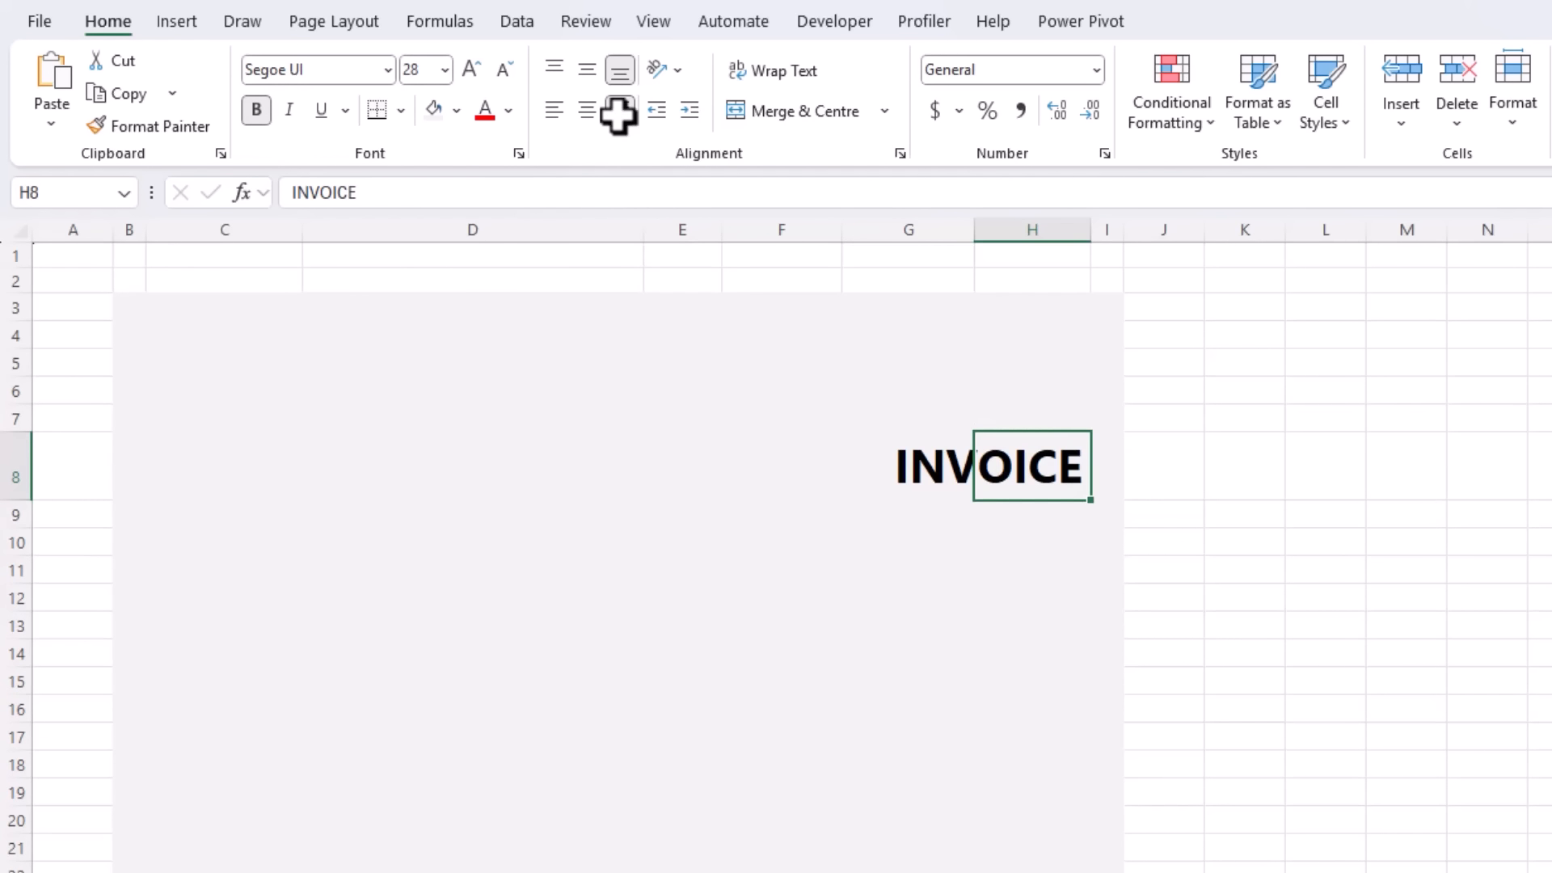
Draw a rectangle over columns C and D from row 8 to row 11 and apply a translucent green shape style
{"action": "left_click", "coordinate": [181, 20]}
{"action": "left_click", "coordinate": [433, 129]}
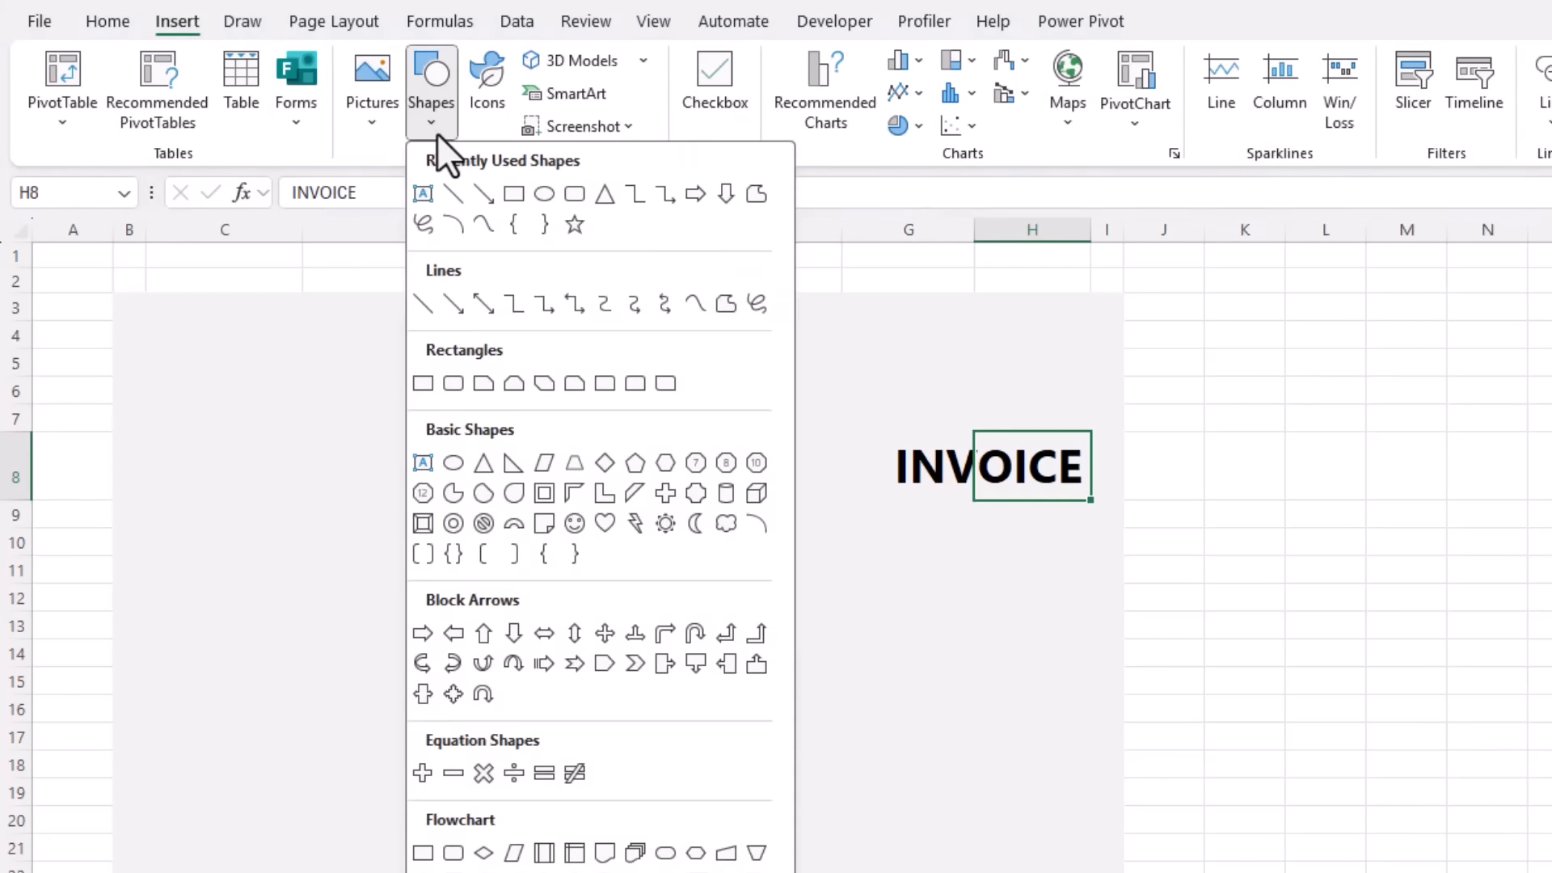
{"action": "left_click", "coordinate": [512, 197]}
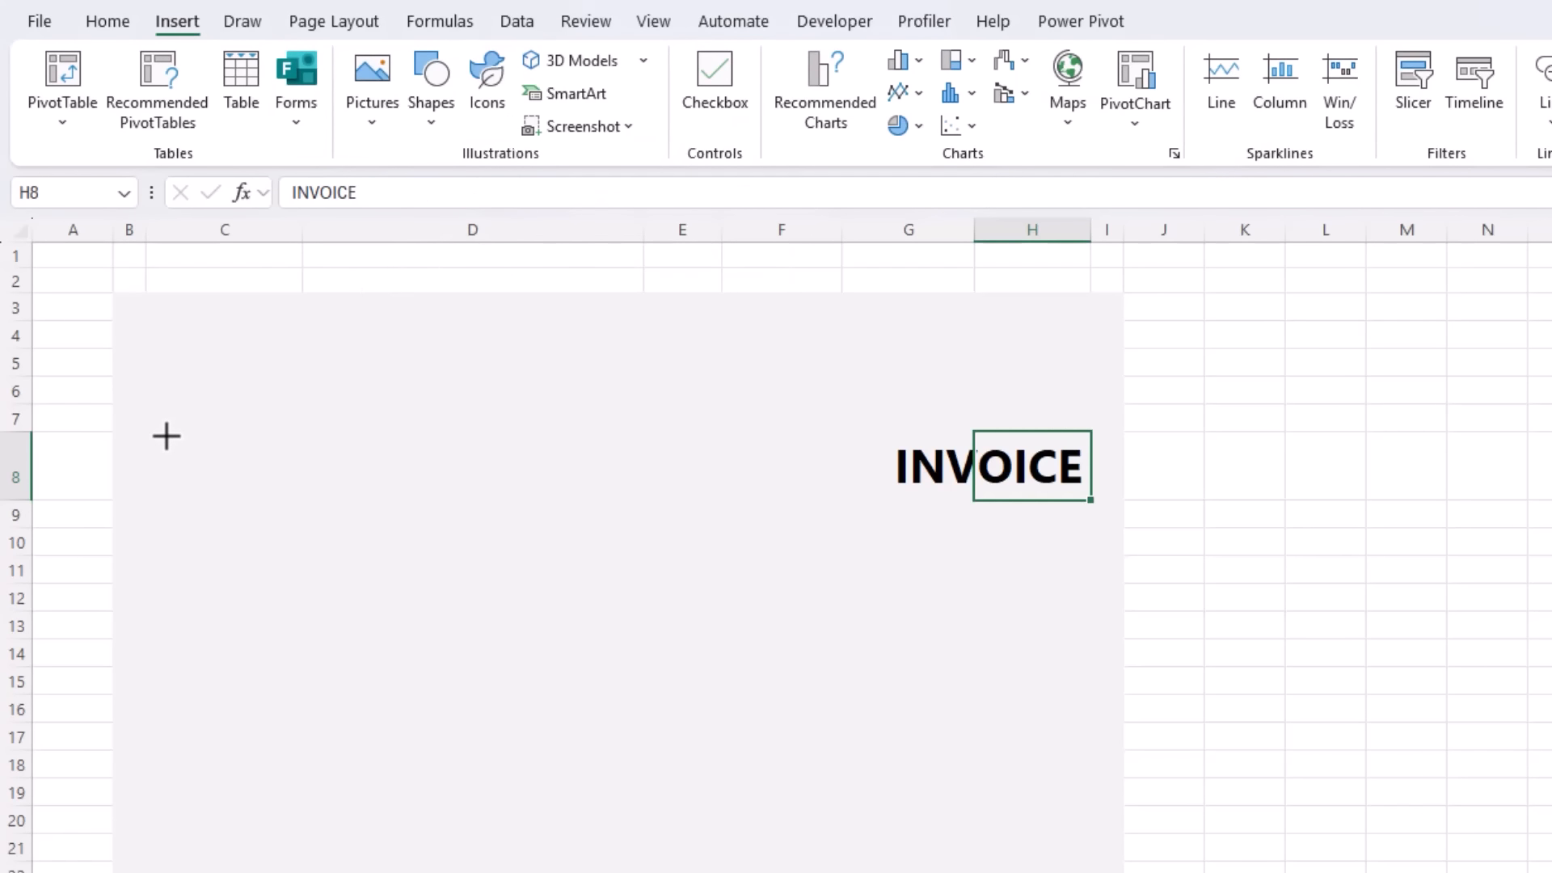
{"action": "left_click_drag", "start_coordinate": [166, 437], "coordinate": [512, 573]}
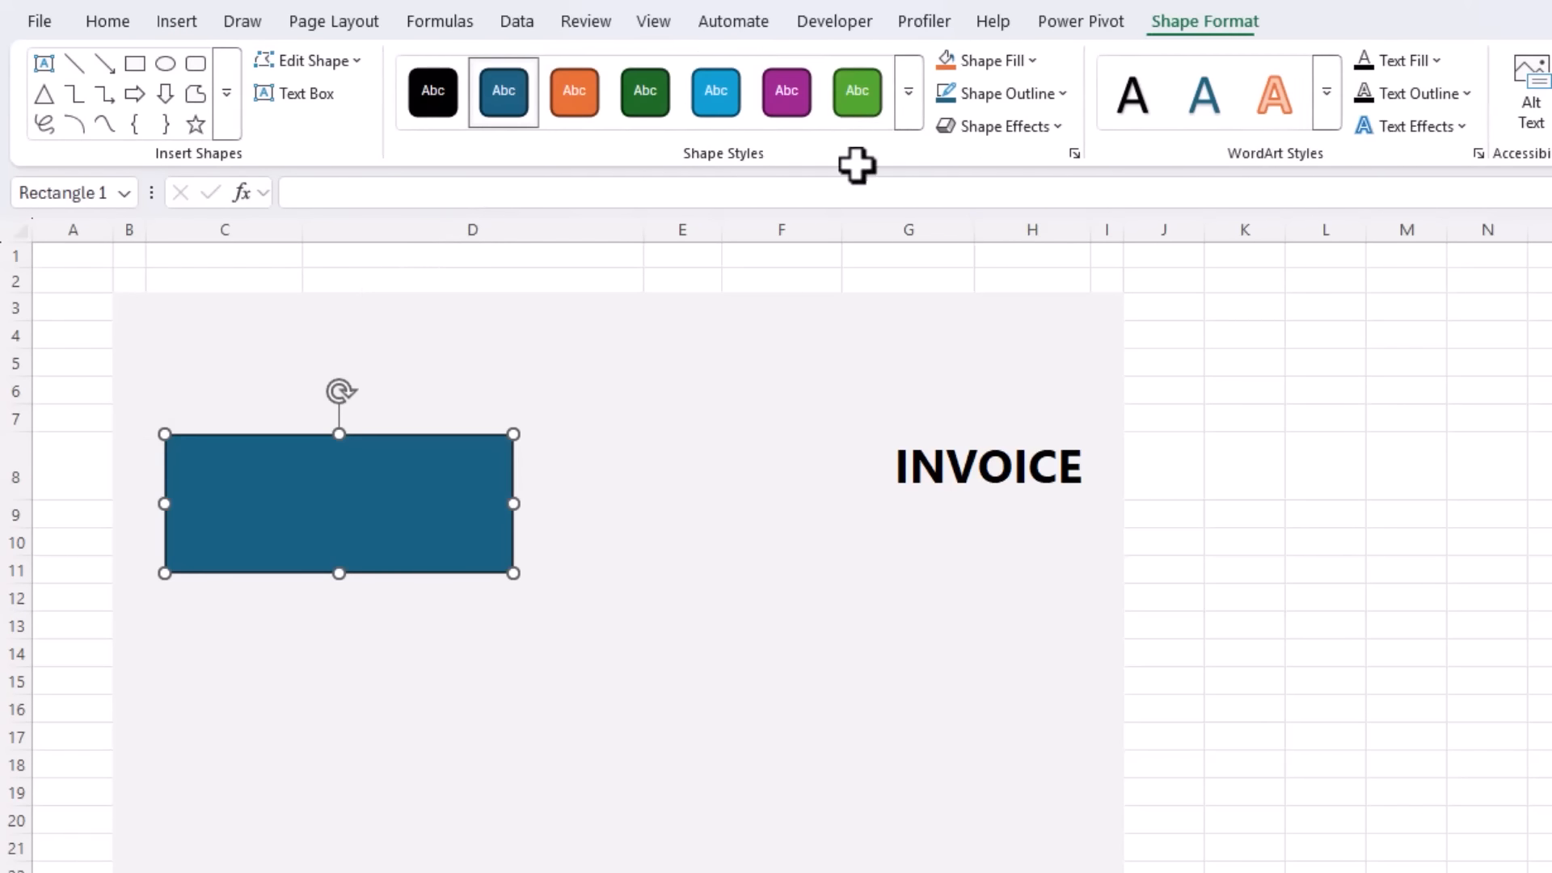
{"action": "left_click", "coordinate": [907, 117]}
{"action": "left_click", "coordinate": [643, 382]}
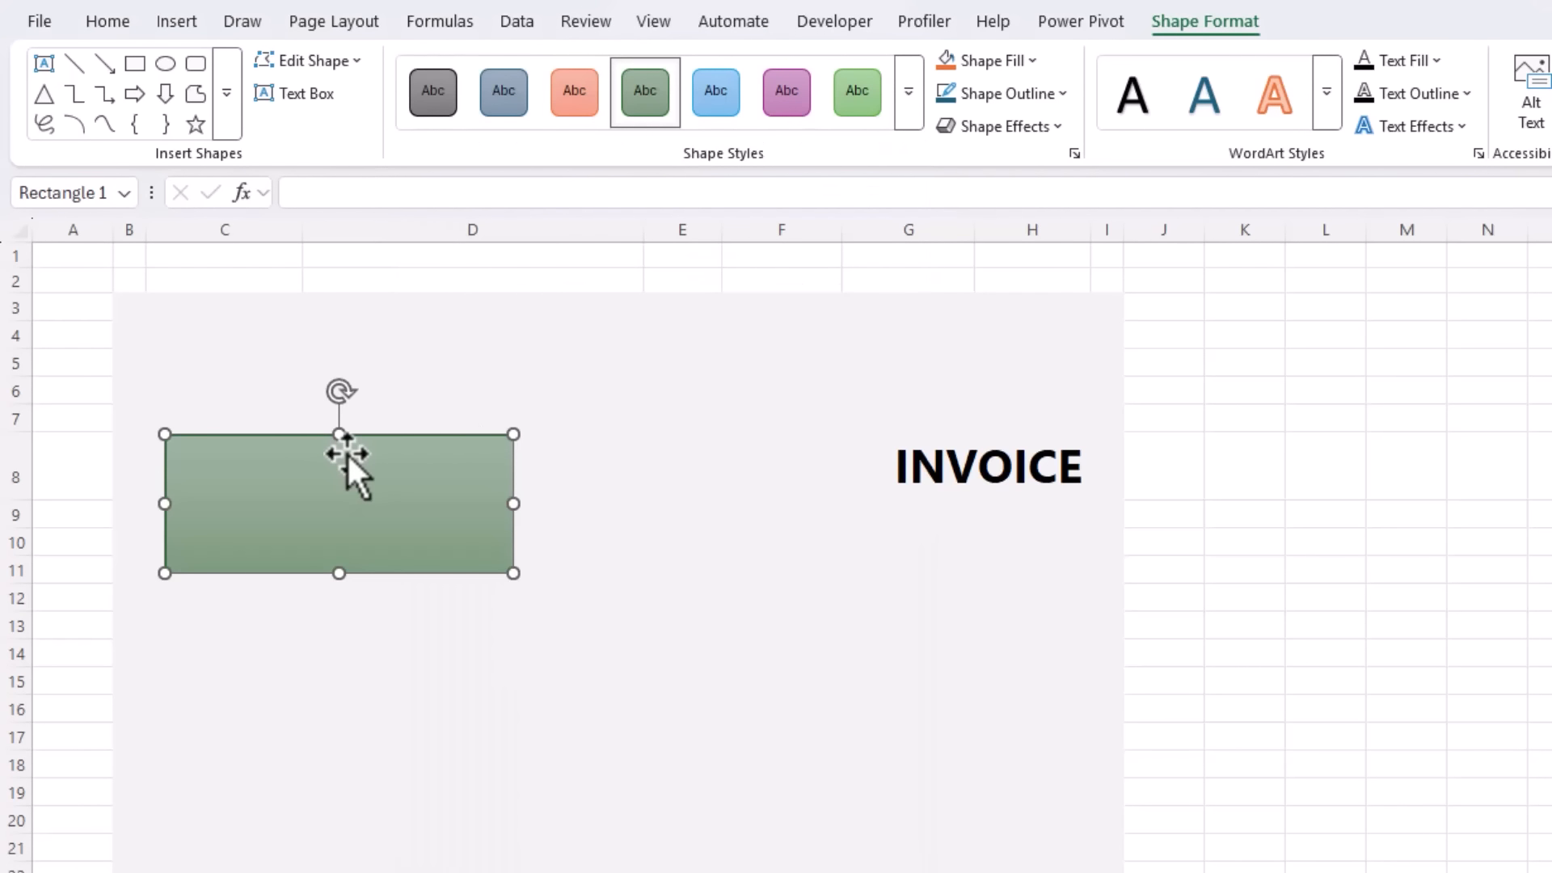
Add the text INSERT LOGO HERE to the rectangle, centre it horizontally and vertically, and colour it white
{"action": "type", "text": "INSERT LOGO HERE"}
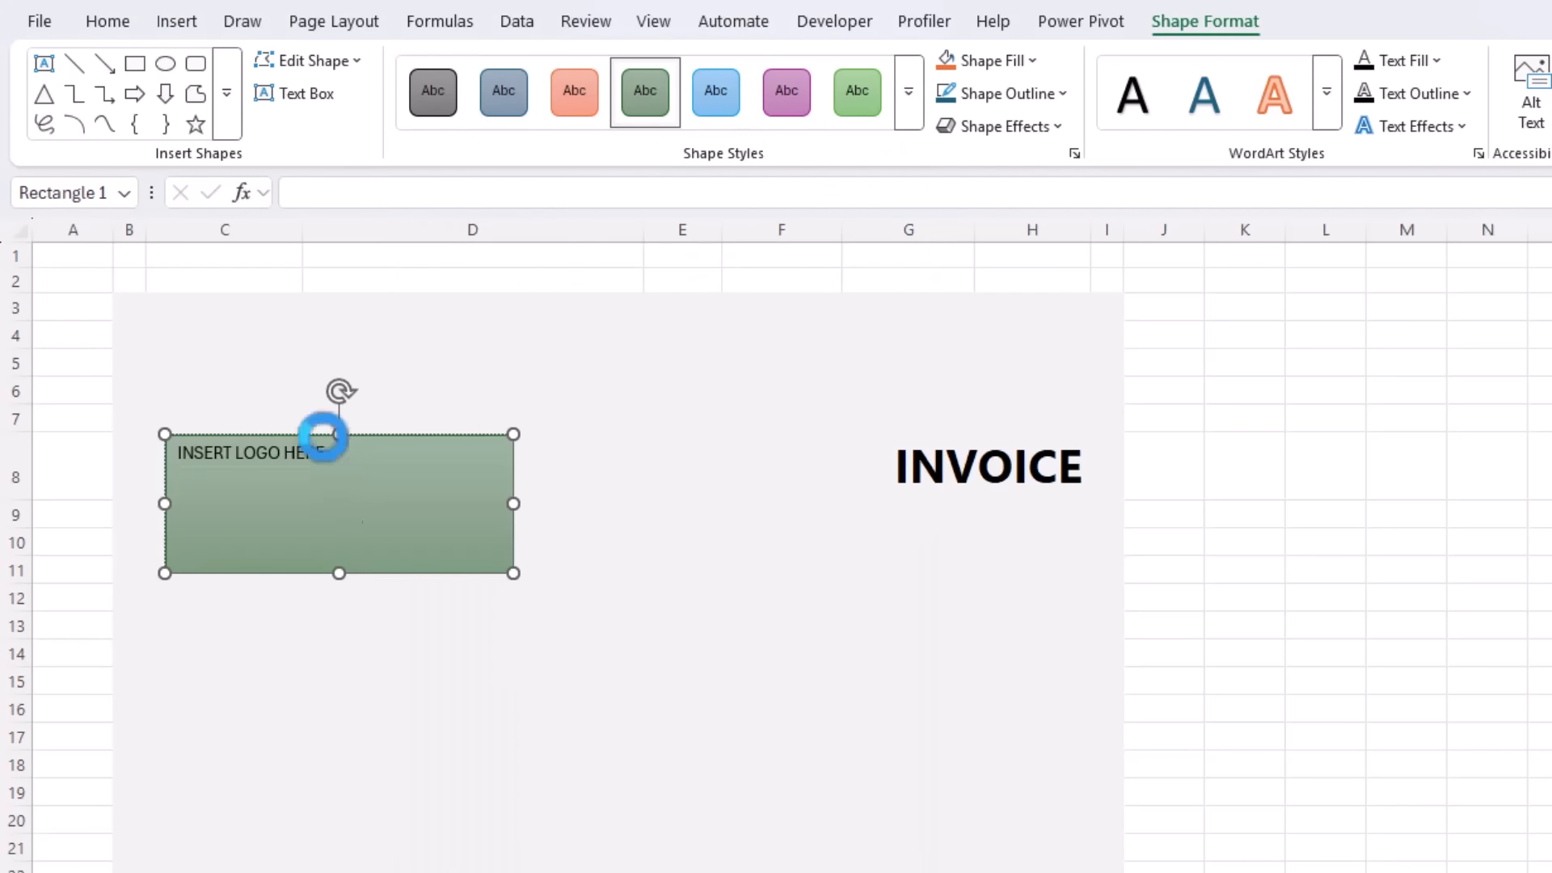
{"action": "key", "text": "ctrl+a"}
{"action": "left_click", "coordinate": [107, 21]}
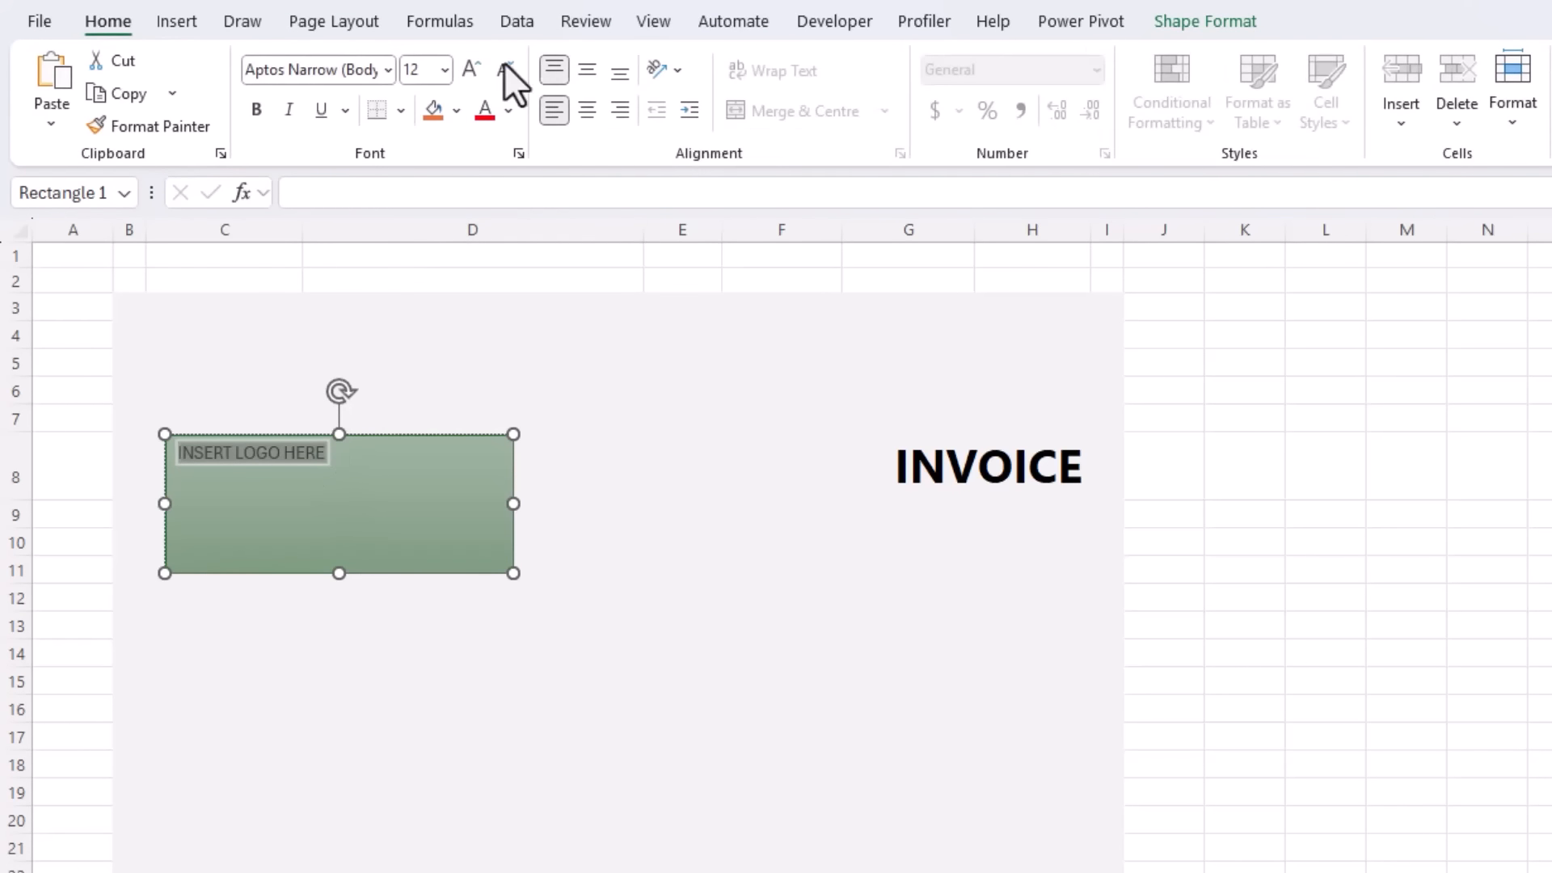
{"action": "left_click", "coordinate": [588, 71]}
{"action": "left_click", "coordinate": [582, 110]}
{"action": "left_click", "coordinate": [515, 105]}
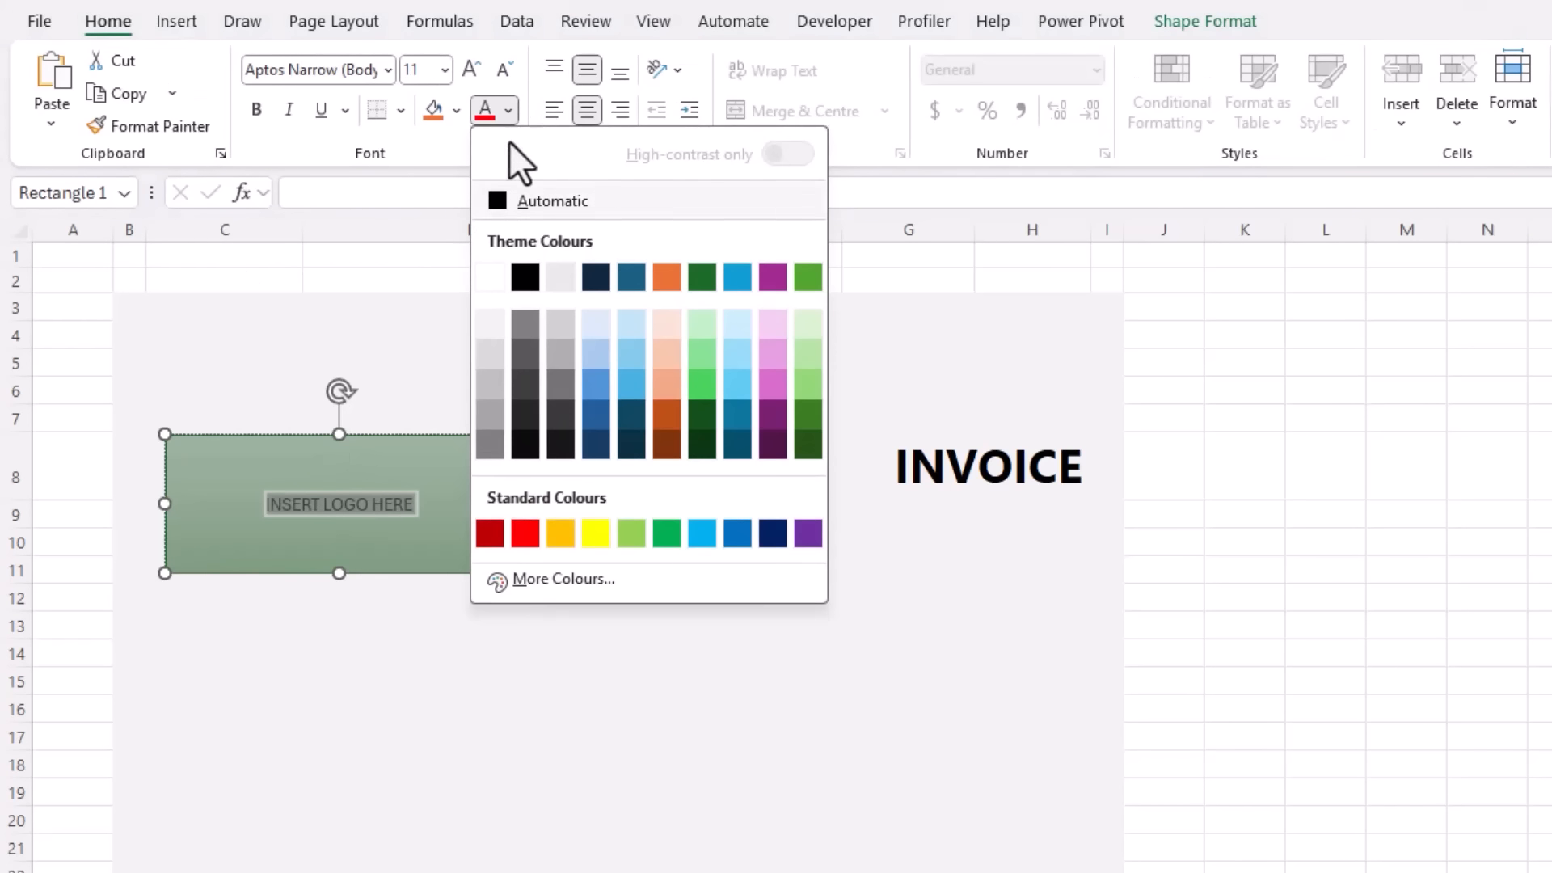
{"action": "left_click", "coordinate": [488, 272]}
Enlarge the INSERT LOGO HERE text to 24 points
{"action": "left_click", "coordinate": [469, 71]}
{"action": "left_click", "coordinate": [469, 71]}
{"action": "left_click", "coordinate": [468, 70]}
{"action": "left_click", "coordinate": [469, 70]}
{"action": "left_click", "coordinate": [469, 70]}
{"action": "left_click", "coordinate": [469, 70]}
{"action": "left_click", "coordinate": [468, 70]}
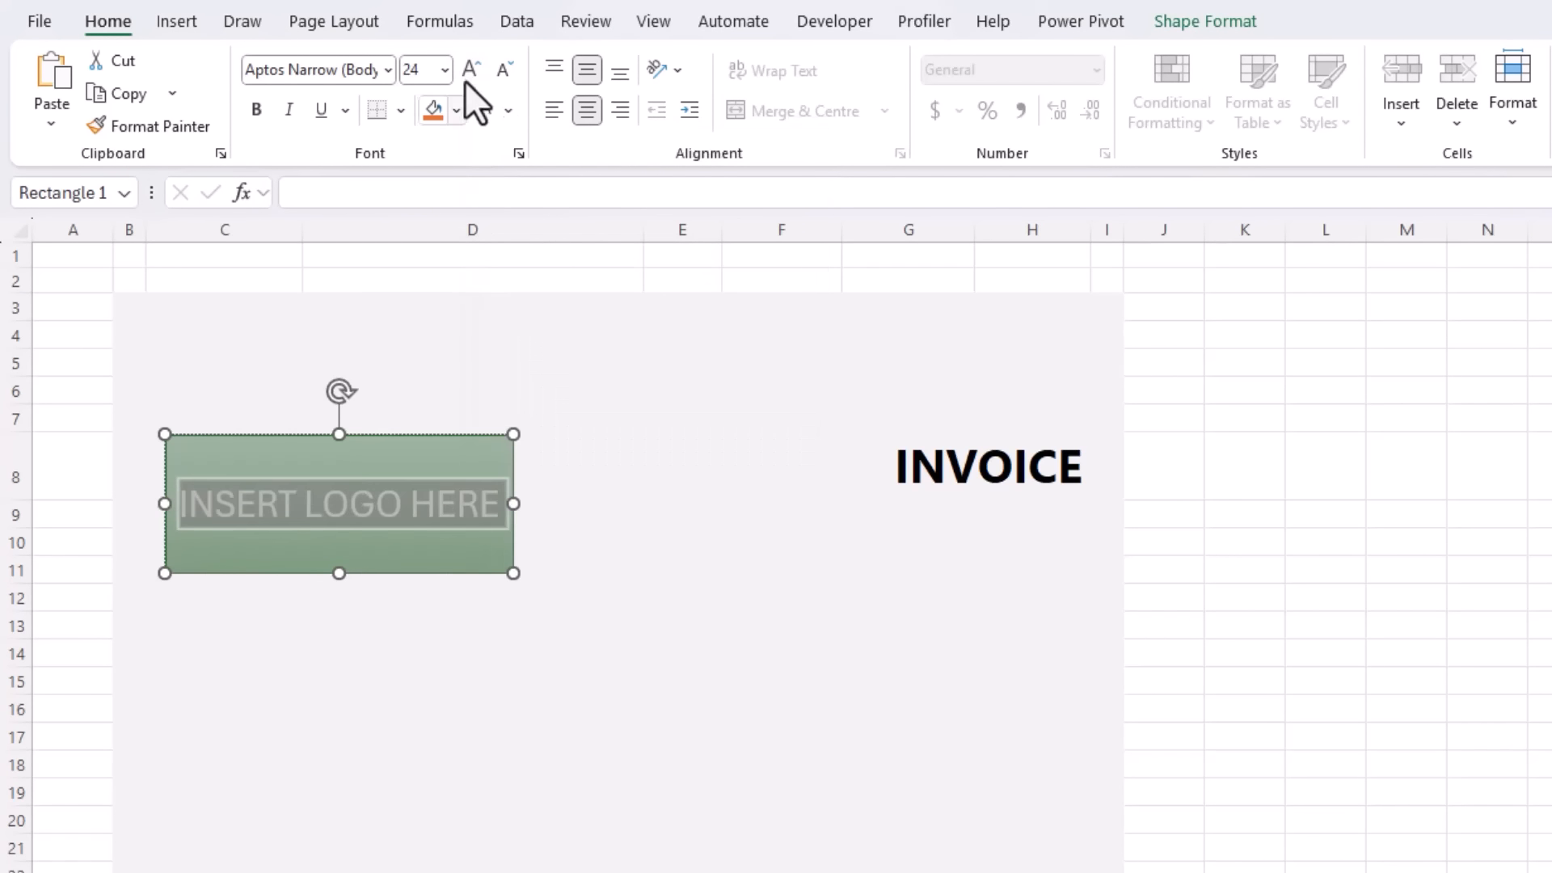
{"action": "left_click", "coordinate": [256, 629]}
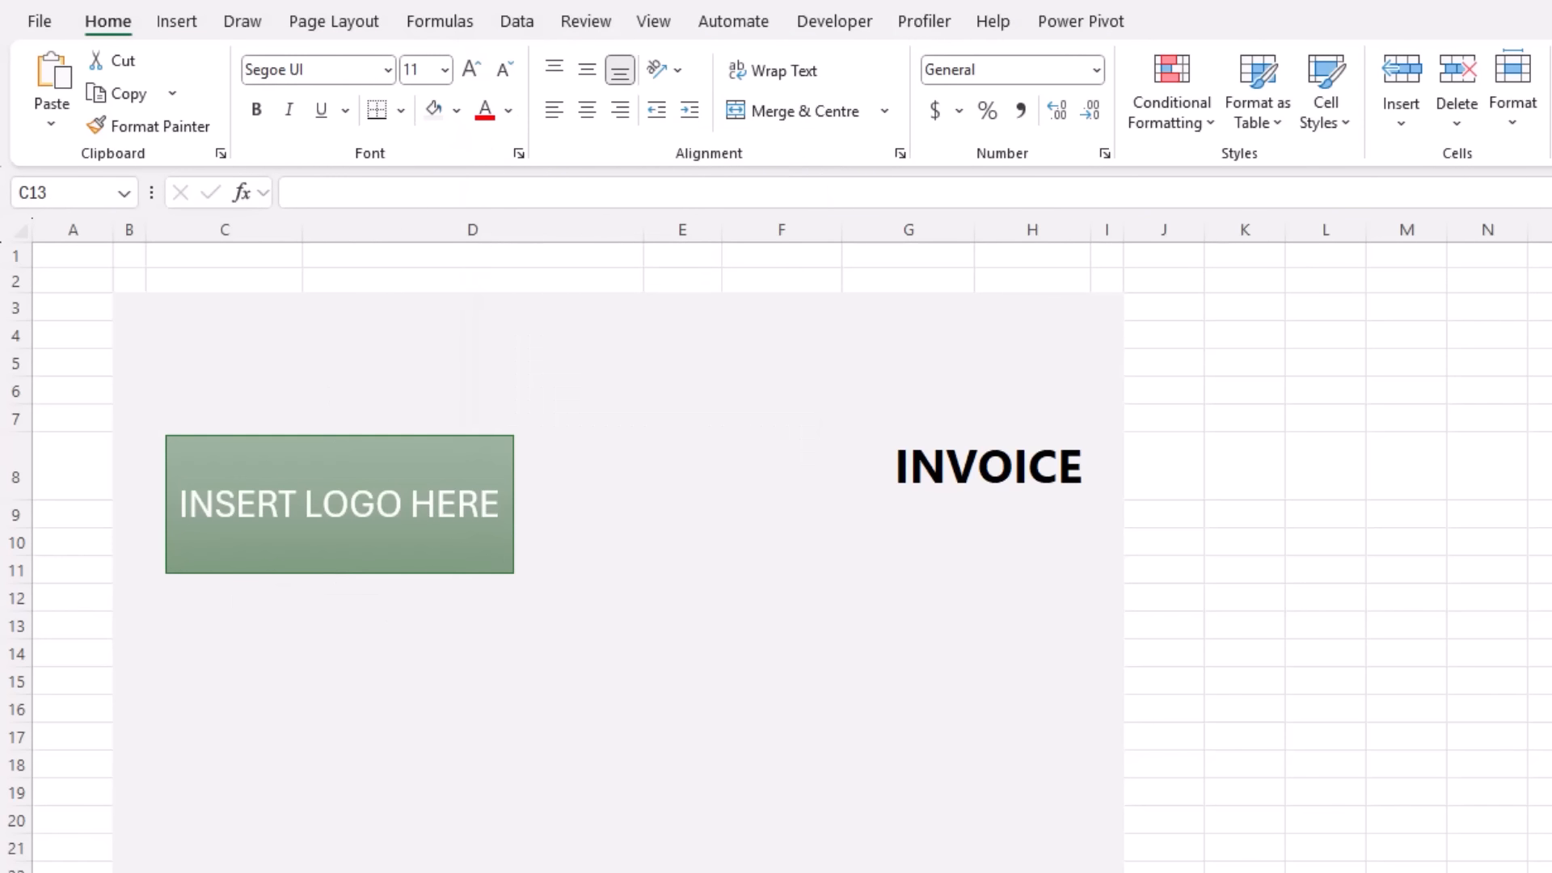
Paste the copied company address and contact details into C12:C18 and align the logo placeholder with column C's left edge at row 8
{"action": "left_click", "coordinate": [213, 602]}
{"action": "key", "text": "ctrl+v"}
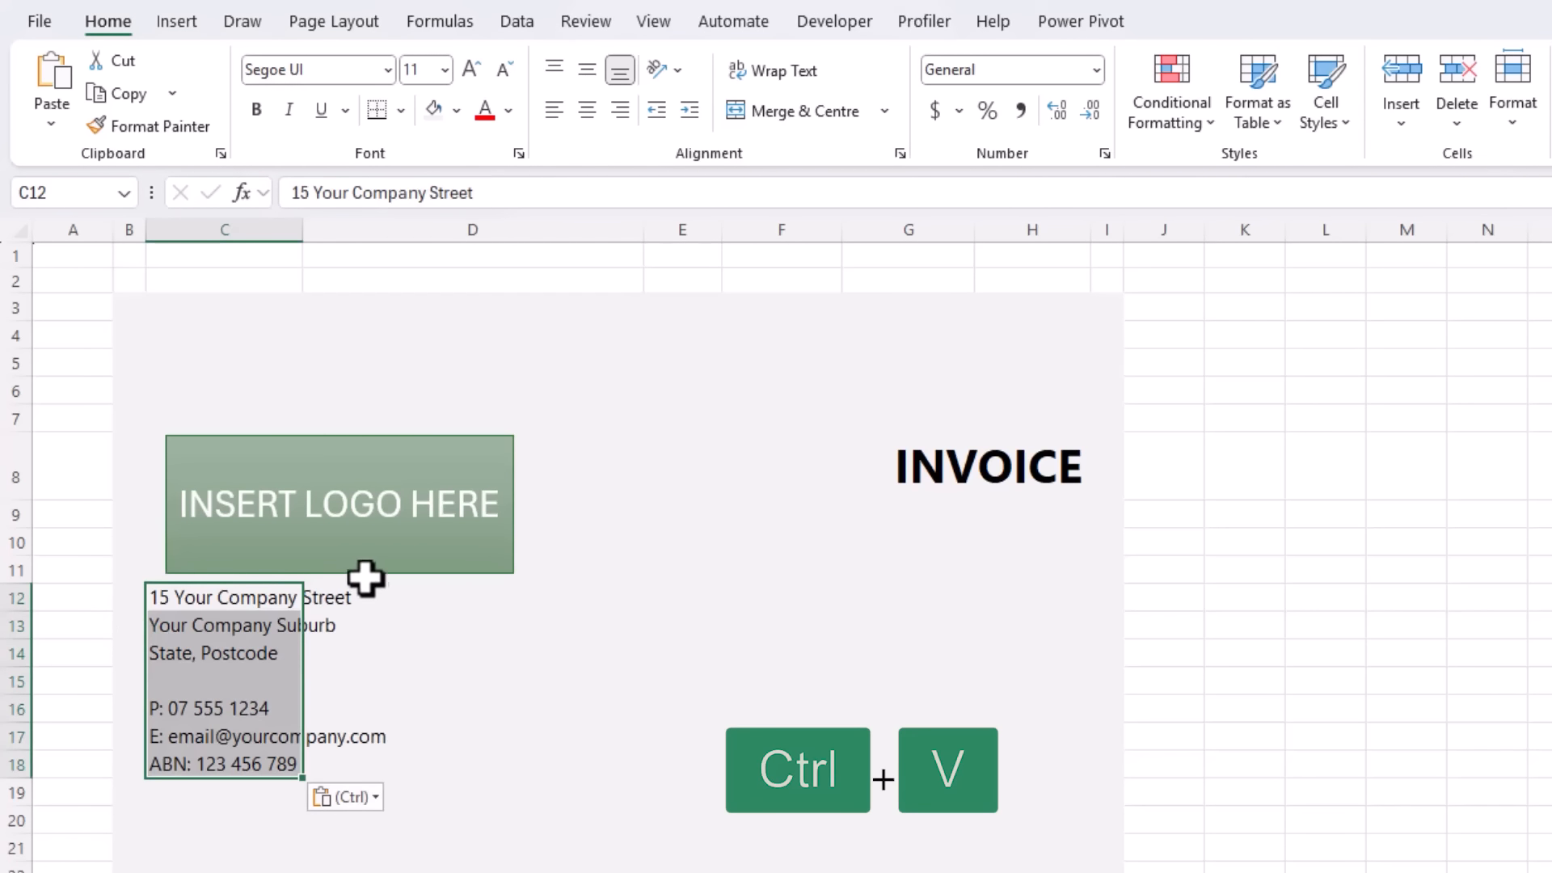
{"action": "left_click", "coordinate": [372, 579]}
{"action": "left_click_drag", "start_coordinate": [372, 579], "coordinate": [350, 577]}
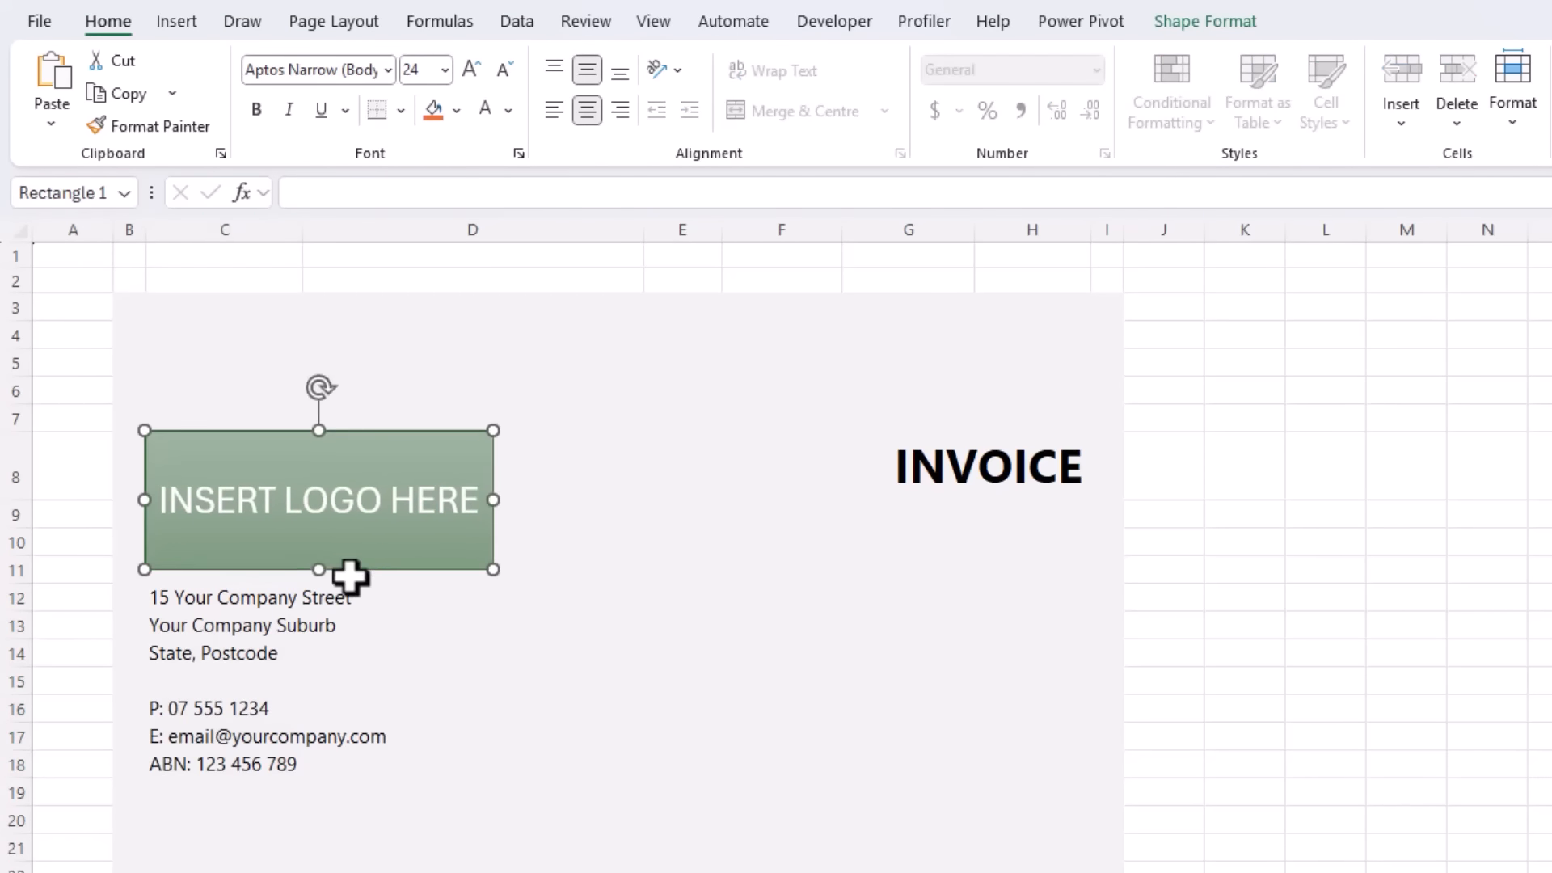
{"action": "key", "text": "alt"}
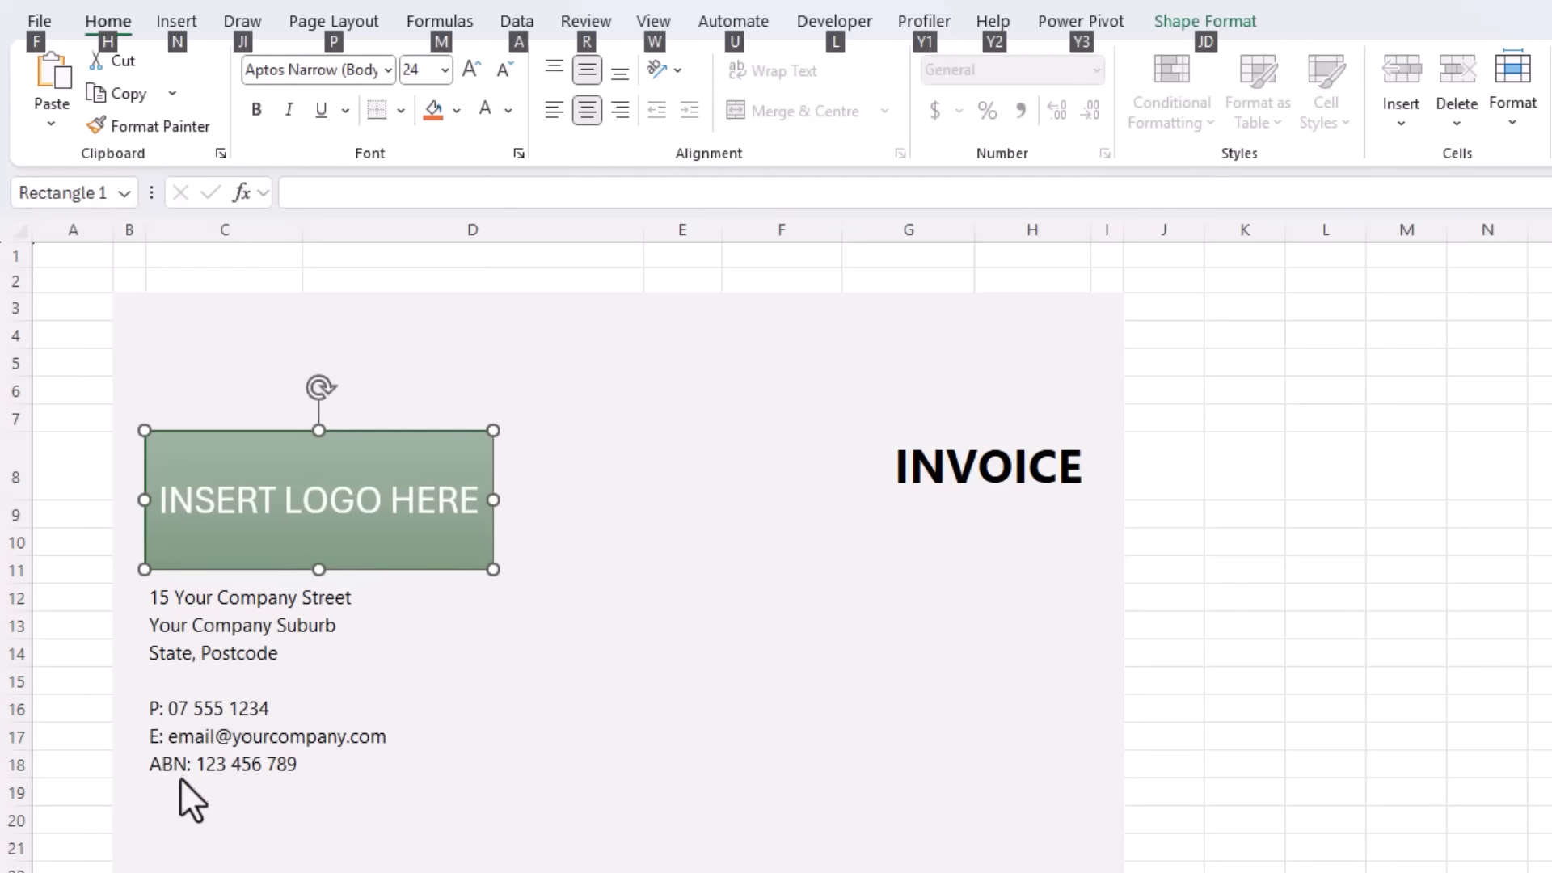
{"action": "left_click_drag", "start_coordinate": [182, 599], "coordinate": [182, 776]}
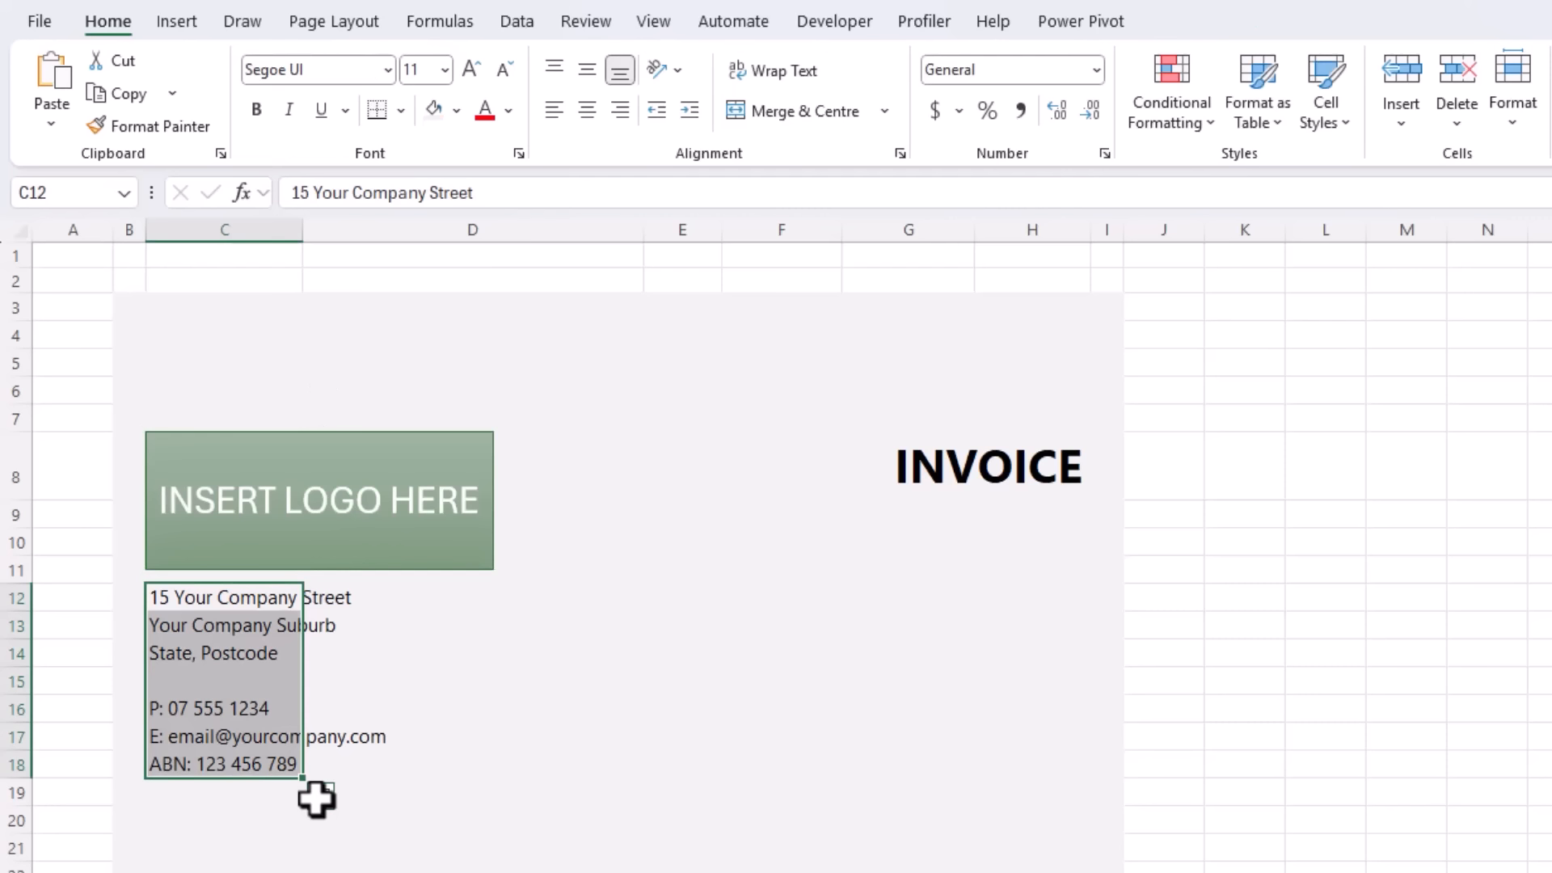
Paste the copied invoice and billing labels, from Invoice #: to Email:, into F9:F18 and make them bold
{"action": "left_click", "coordinate": [954, 517]}
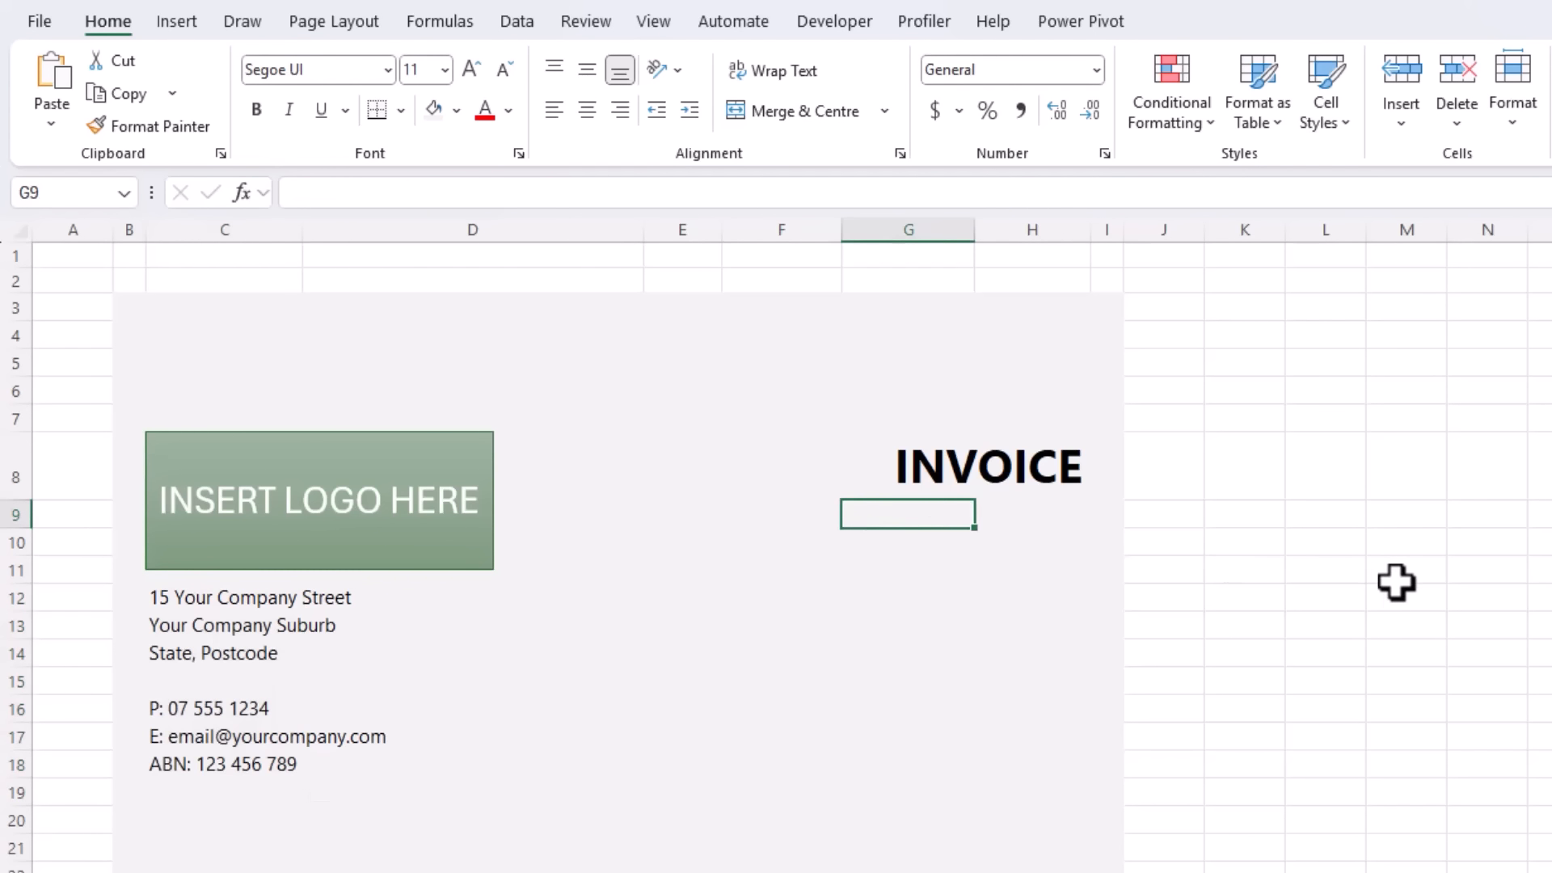
{"action": "key", "text": "Left"}
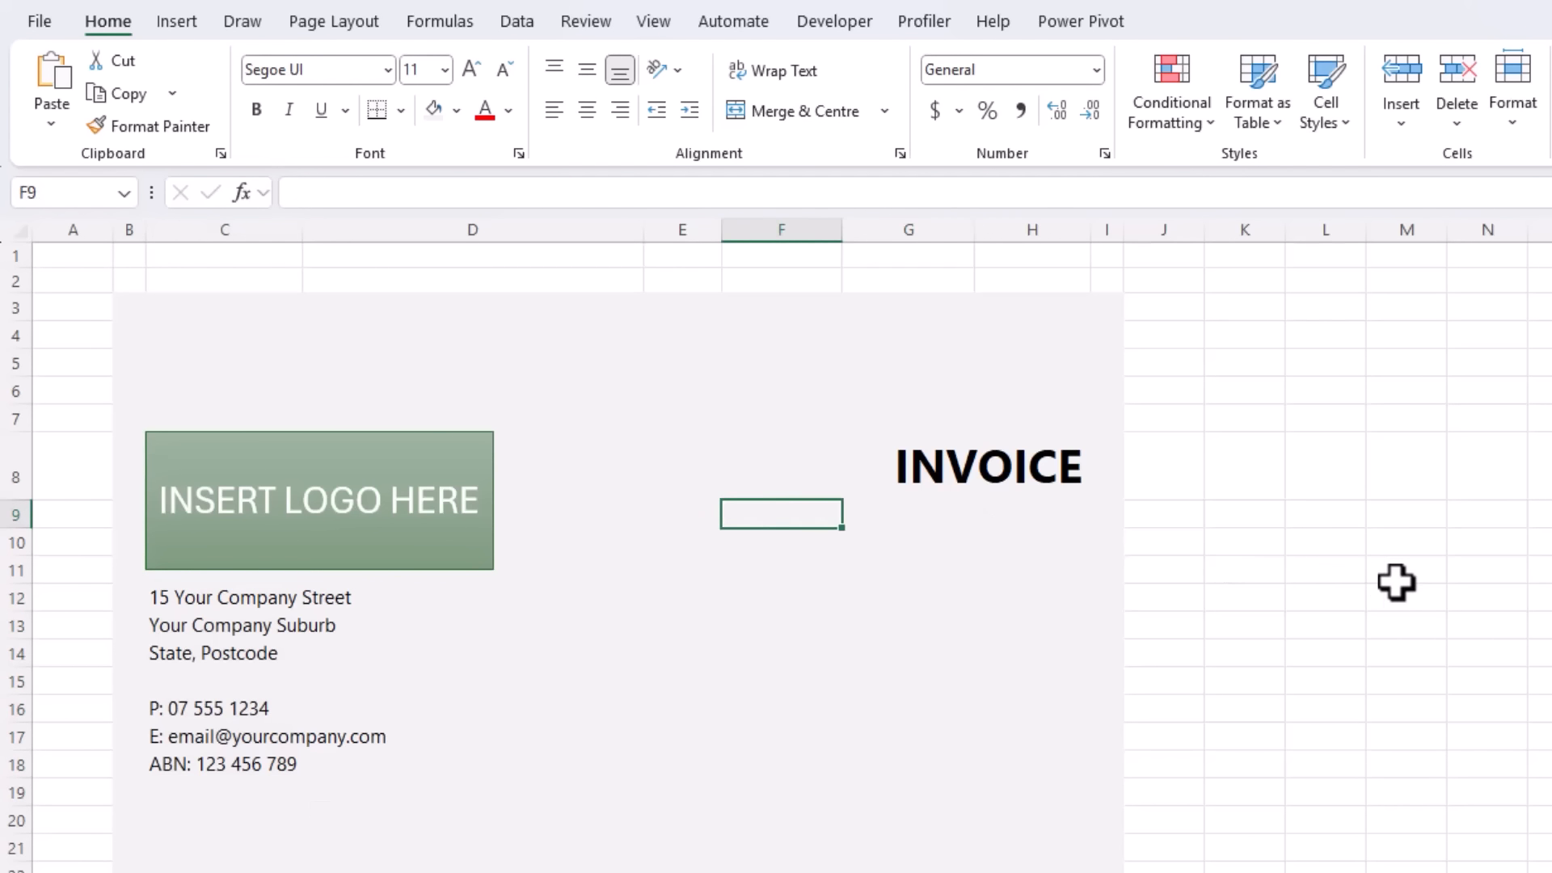
{"action": "type", "text": "Invoice #: Invoice date: Due date: Amount:  Bill to: Address:  Phone: Email:"}
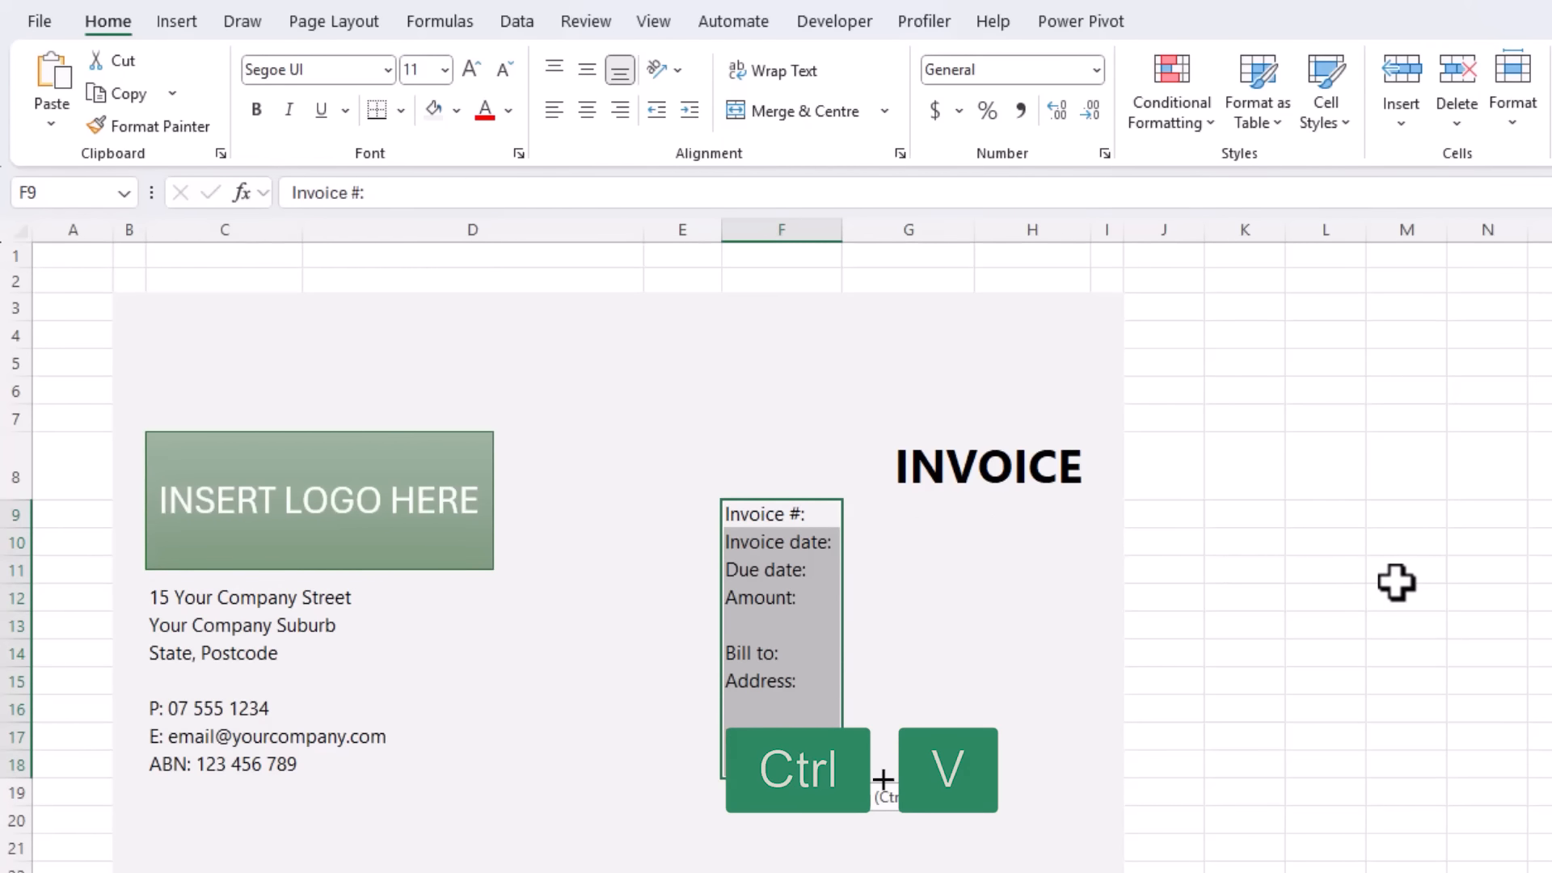
{"action": "key", "text": "ctrl+b"}
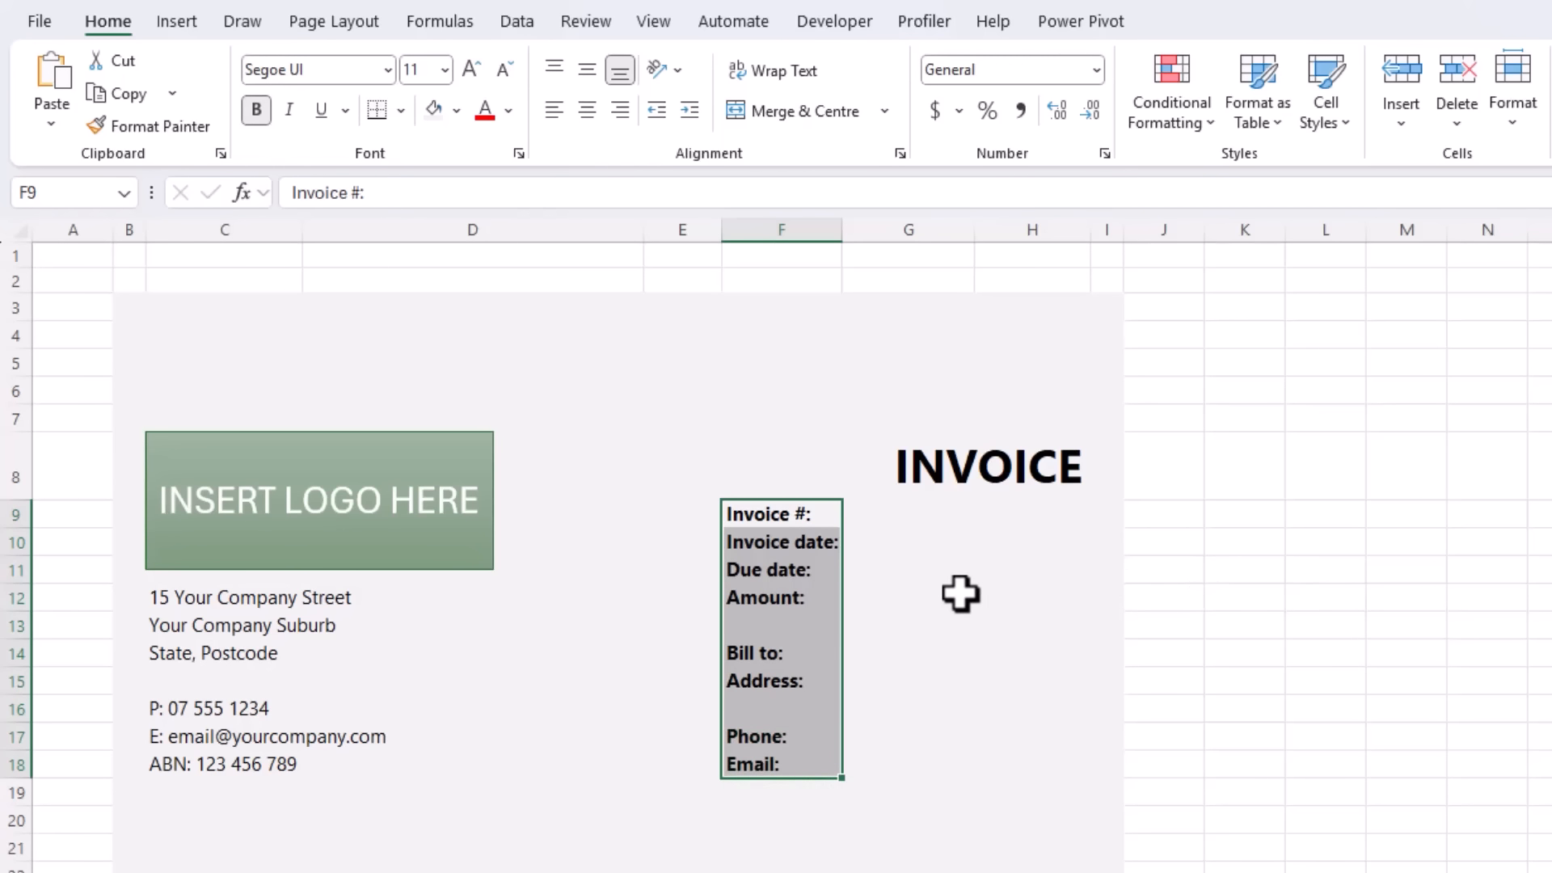
{"action": "left_click", "coordinate": [791, 802]}
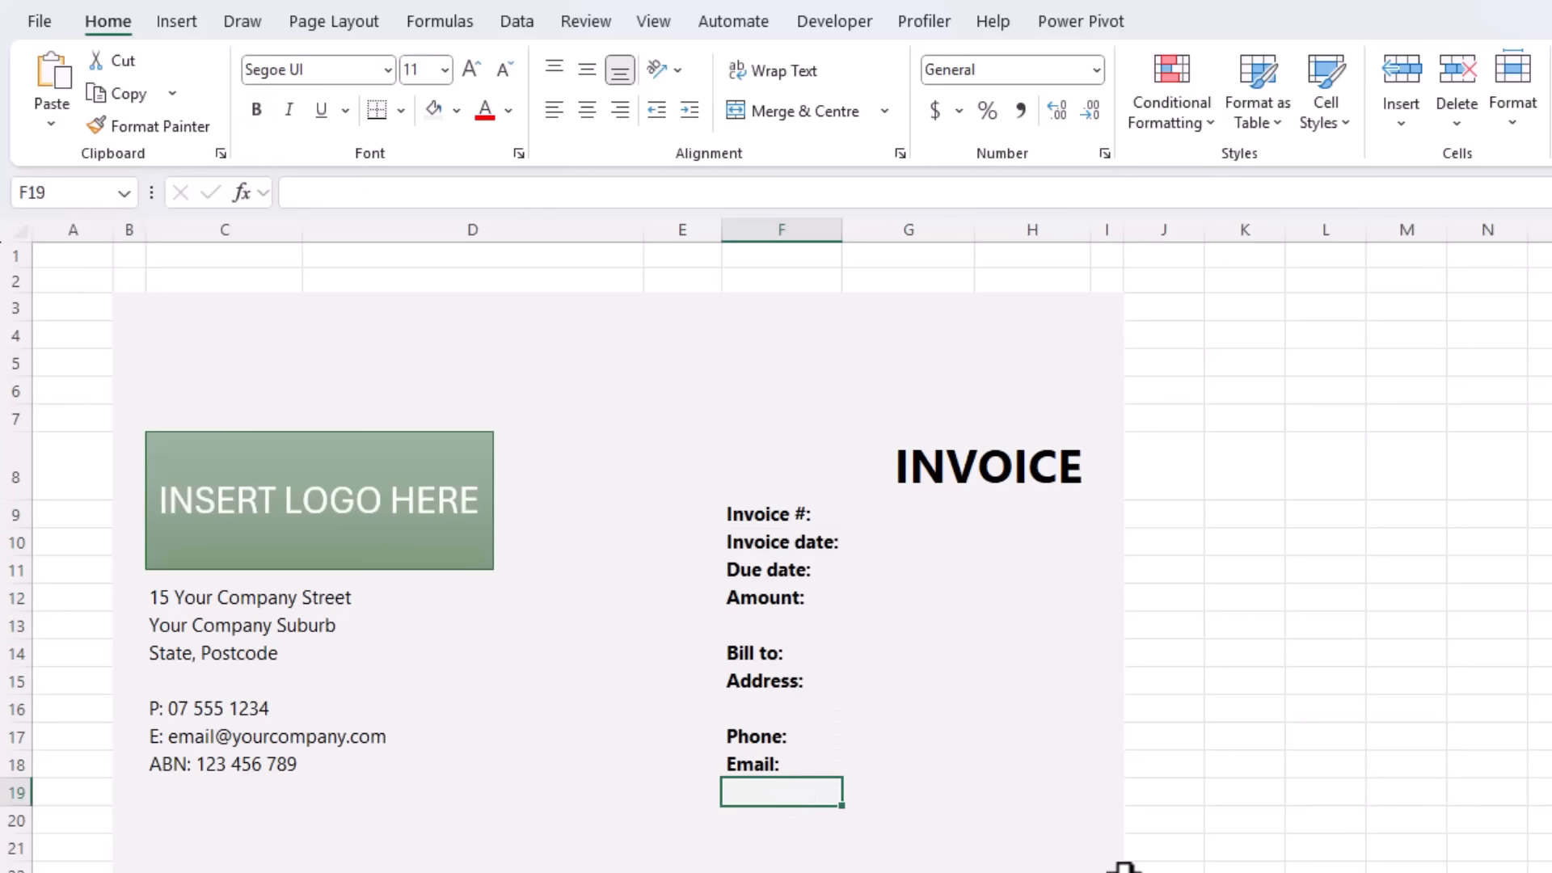
Enter 1000 as the invoice number in G9 and =TODAY() as the invoice date in G10
{"action": "left_click", "coordinate": [908, 627]}
{"action": "left_click", "coordinate": [908, 512]}
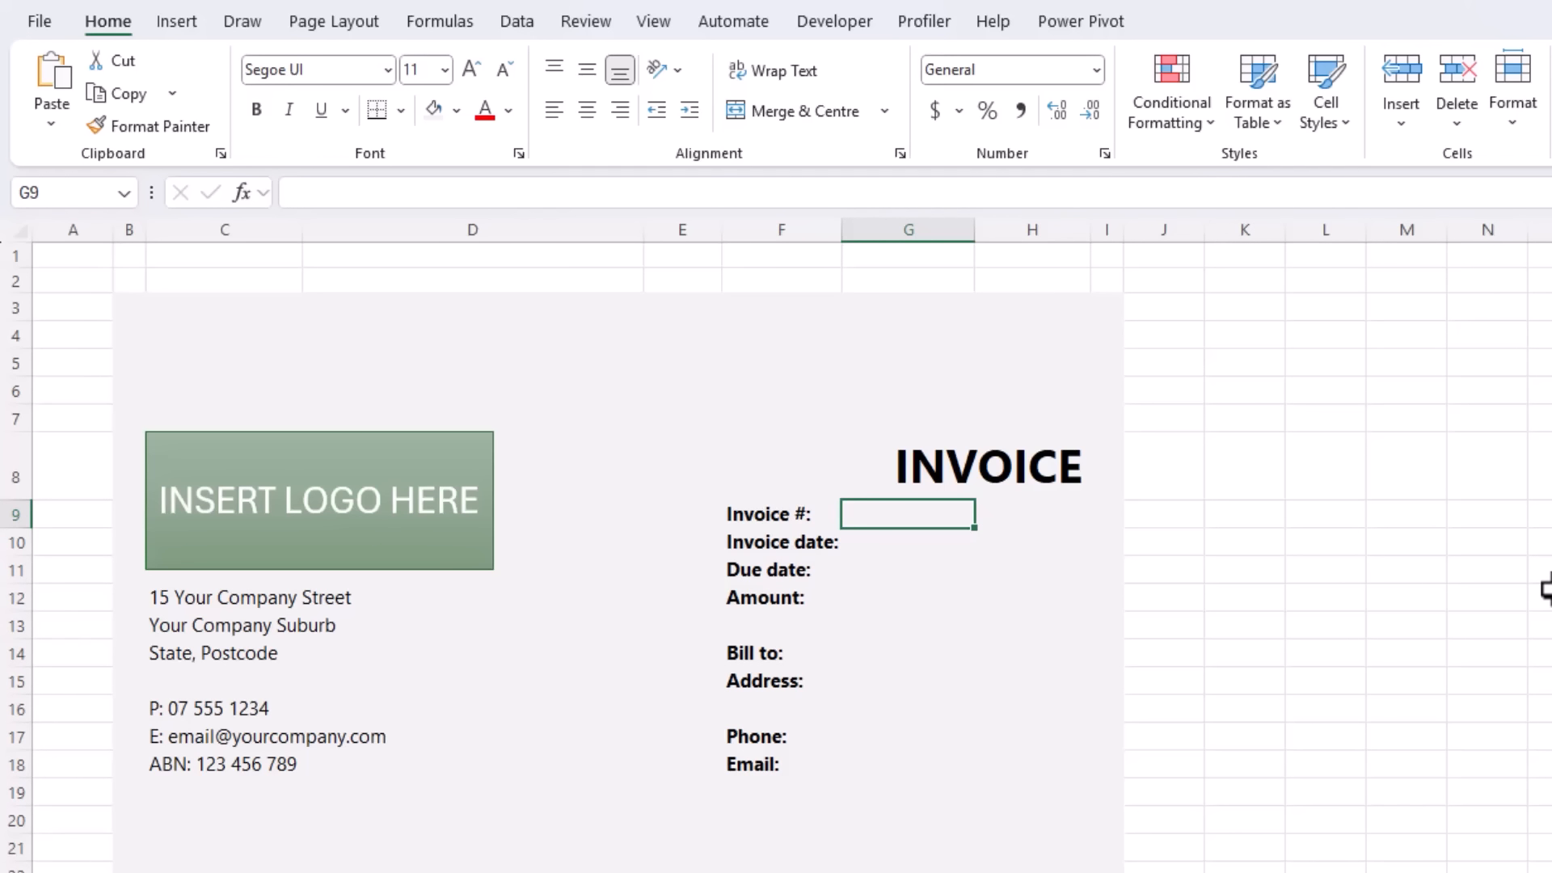
{"action": "type", "text": "1000"}
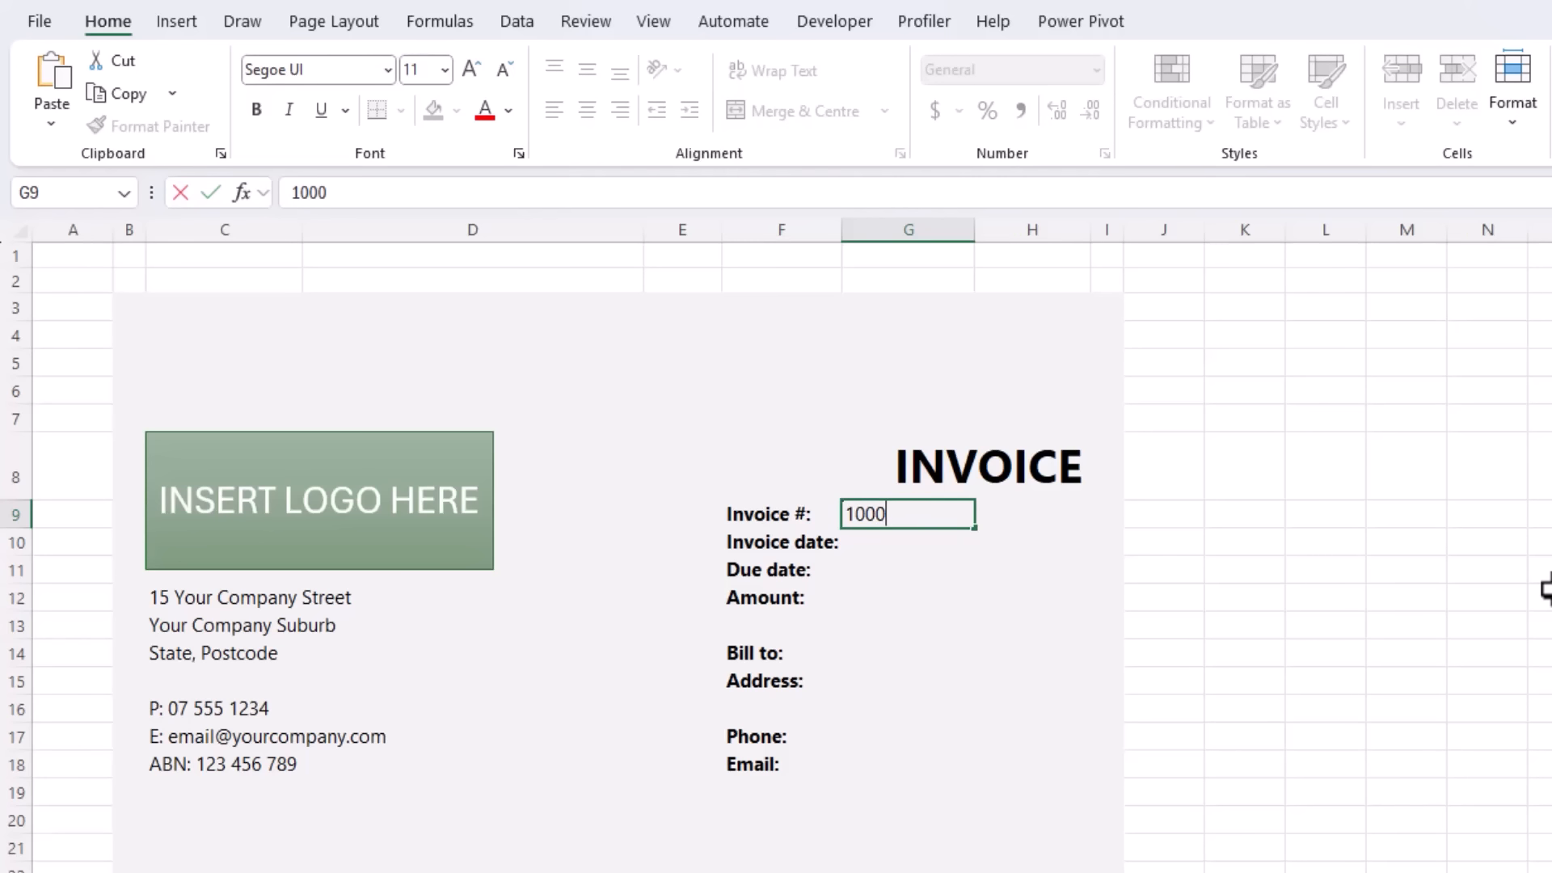
{"action": "key", "text": "Return"}
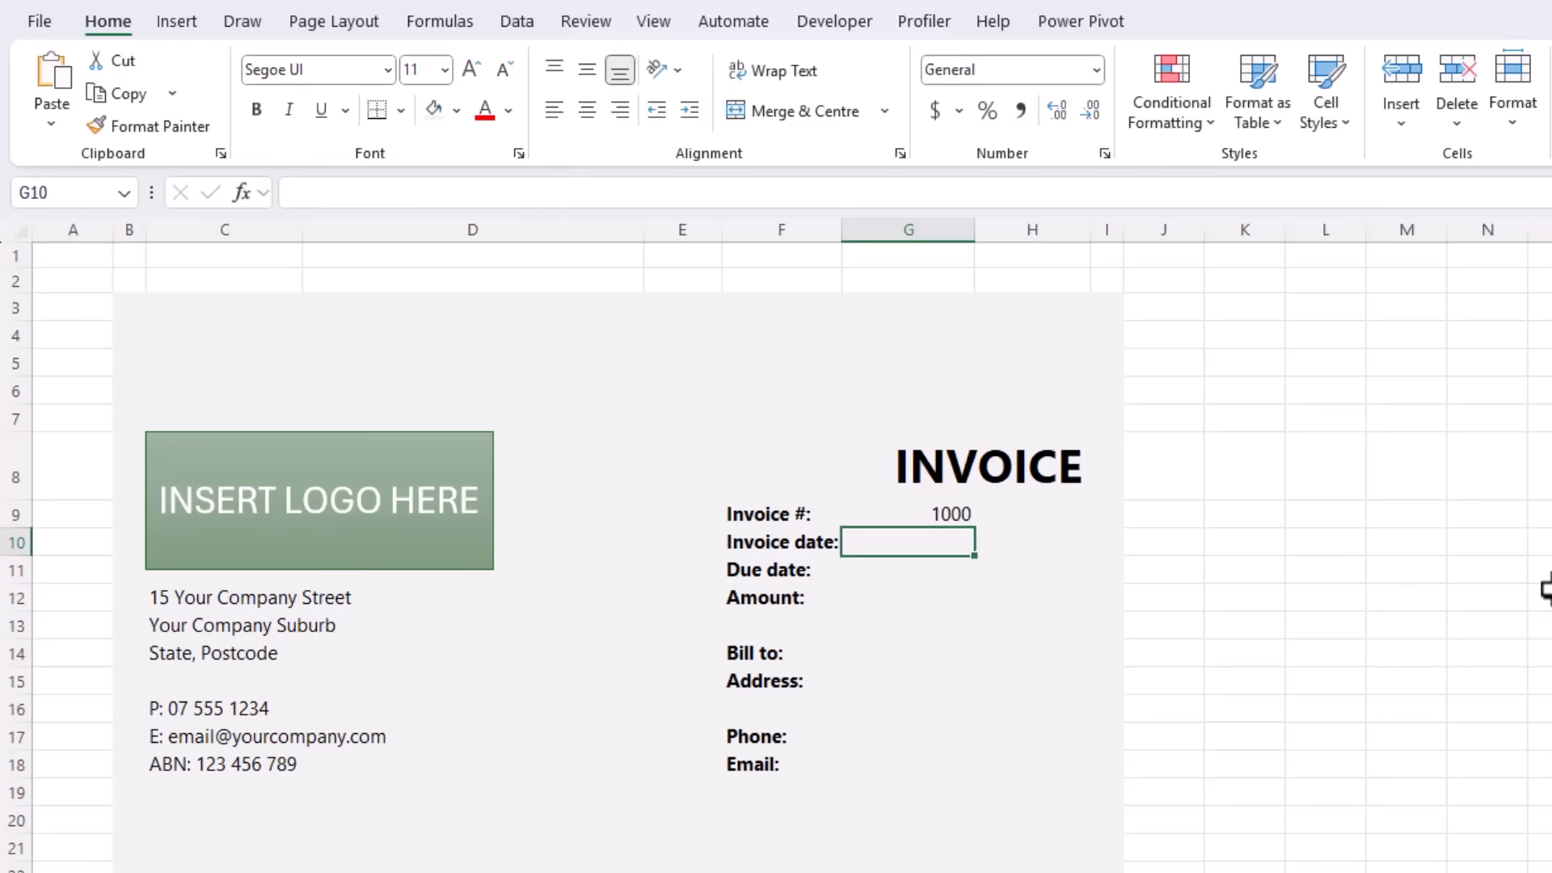
{"action": "type", "text": "=TOD"}
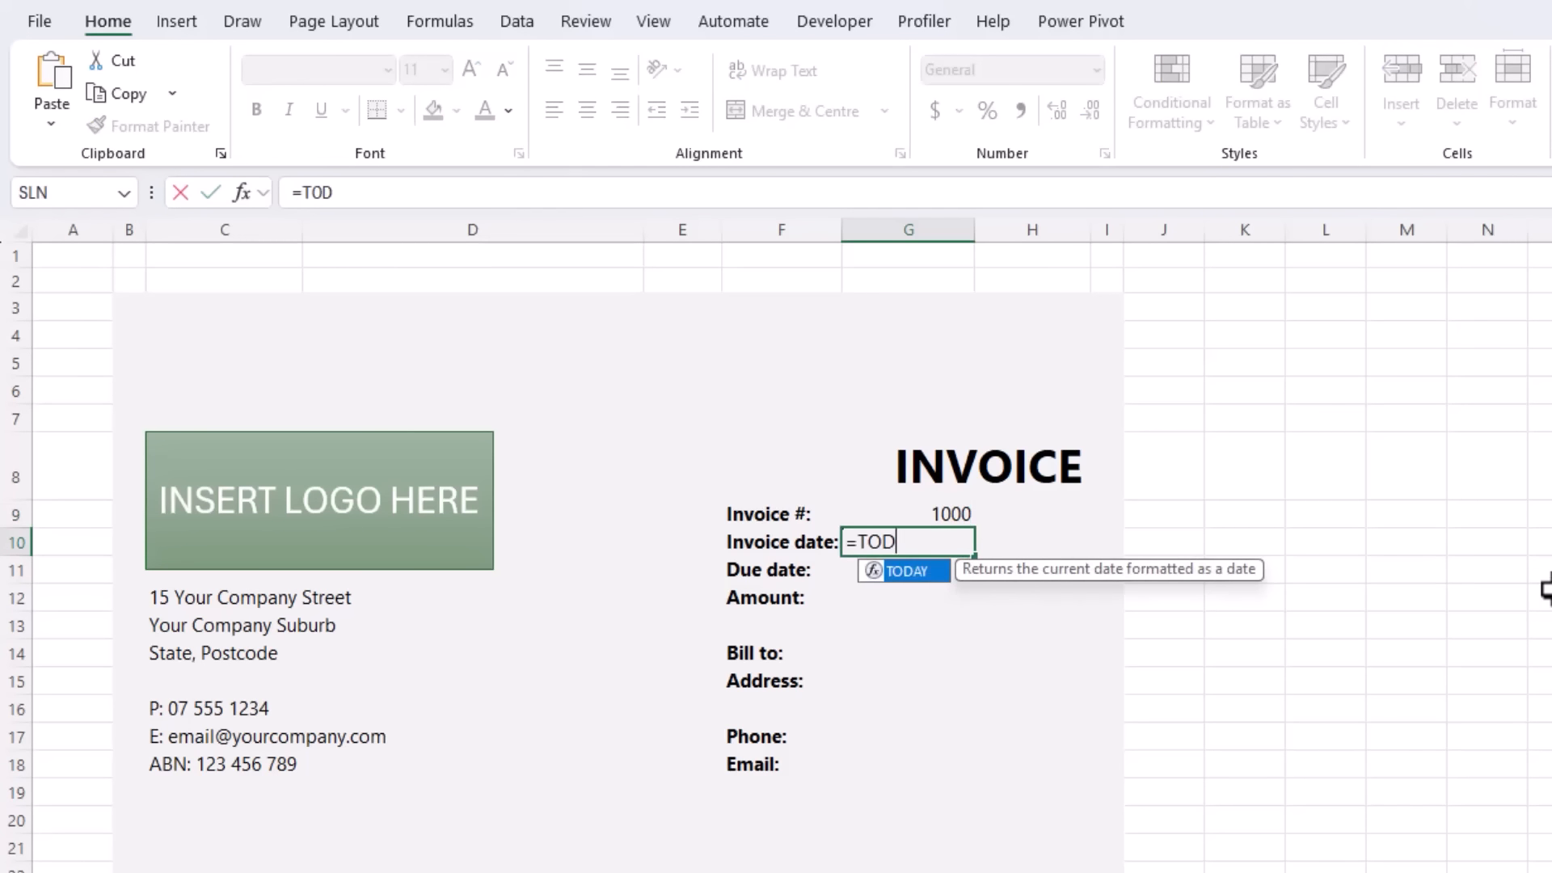
{"action": "key", "text": "Tab"}
{"action": "type", "text": ")"}
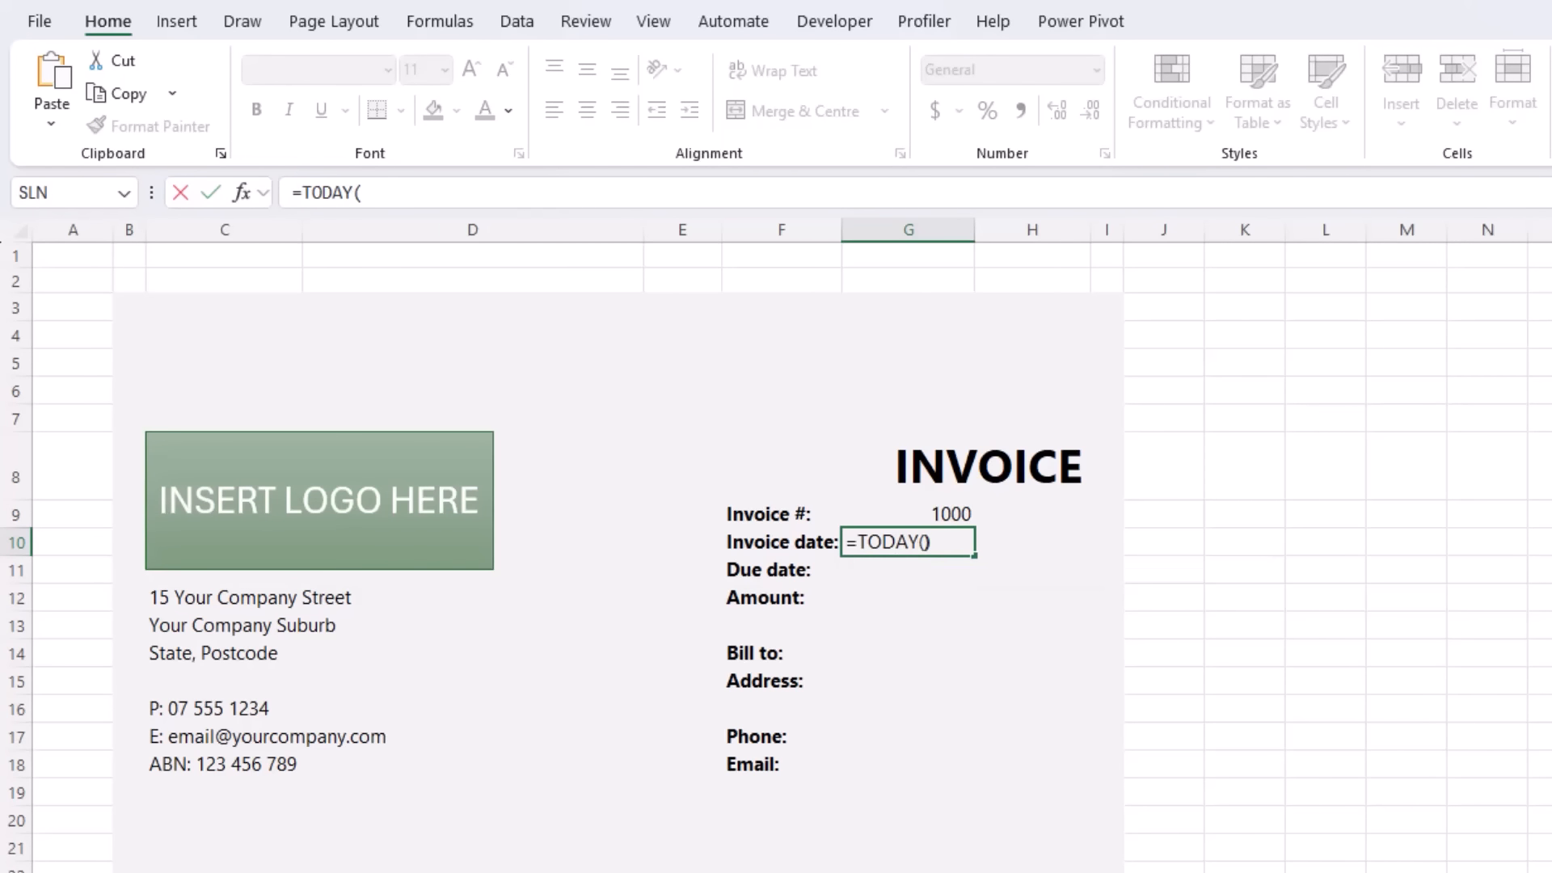
{"action": "key", "text": "Return"}
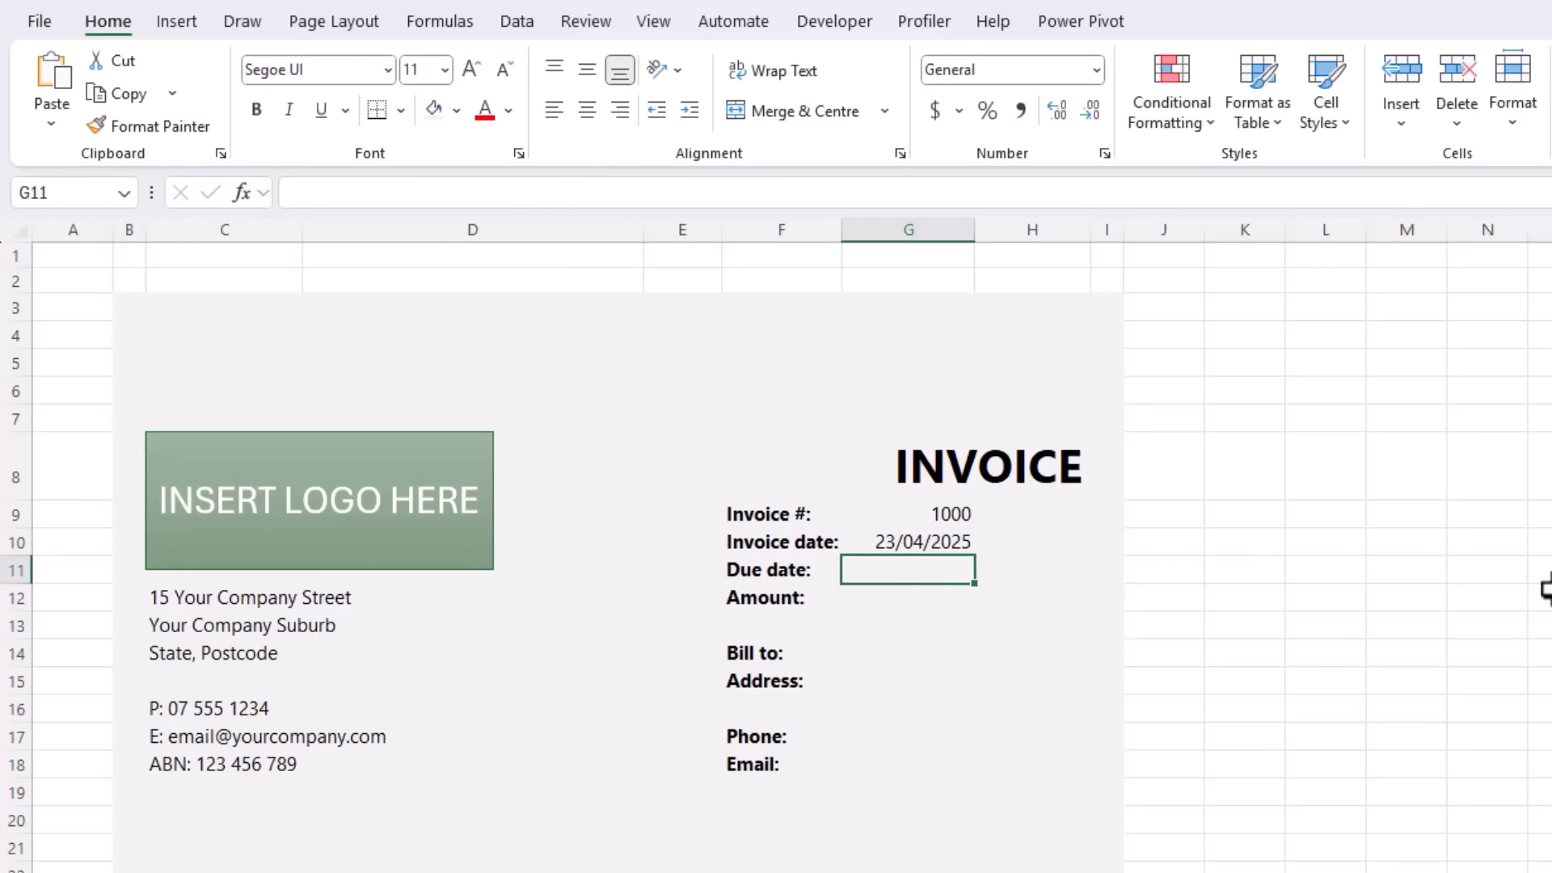
Enter the due date formula =G10+30 in G11
{"action": "type", "text": "="}
{"action": "key", "text": "Up"}
{"action": "type", "text": "+"}
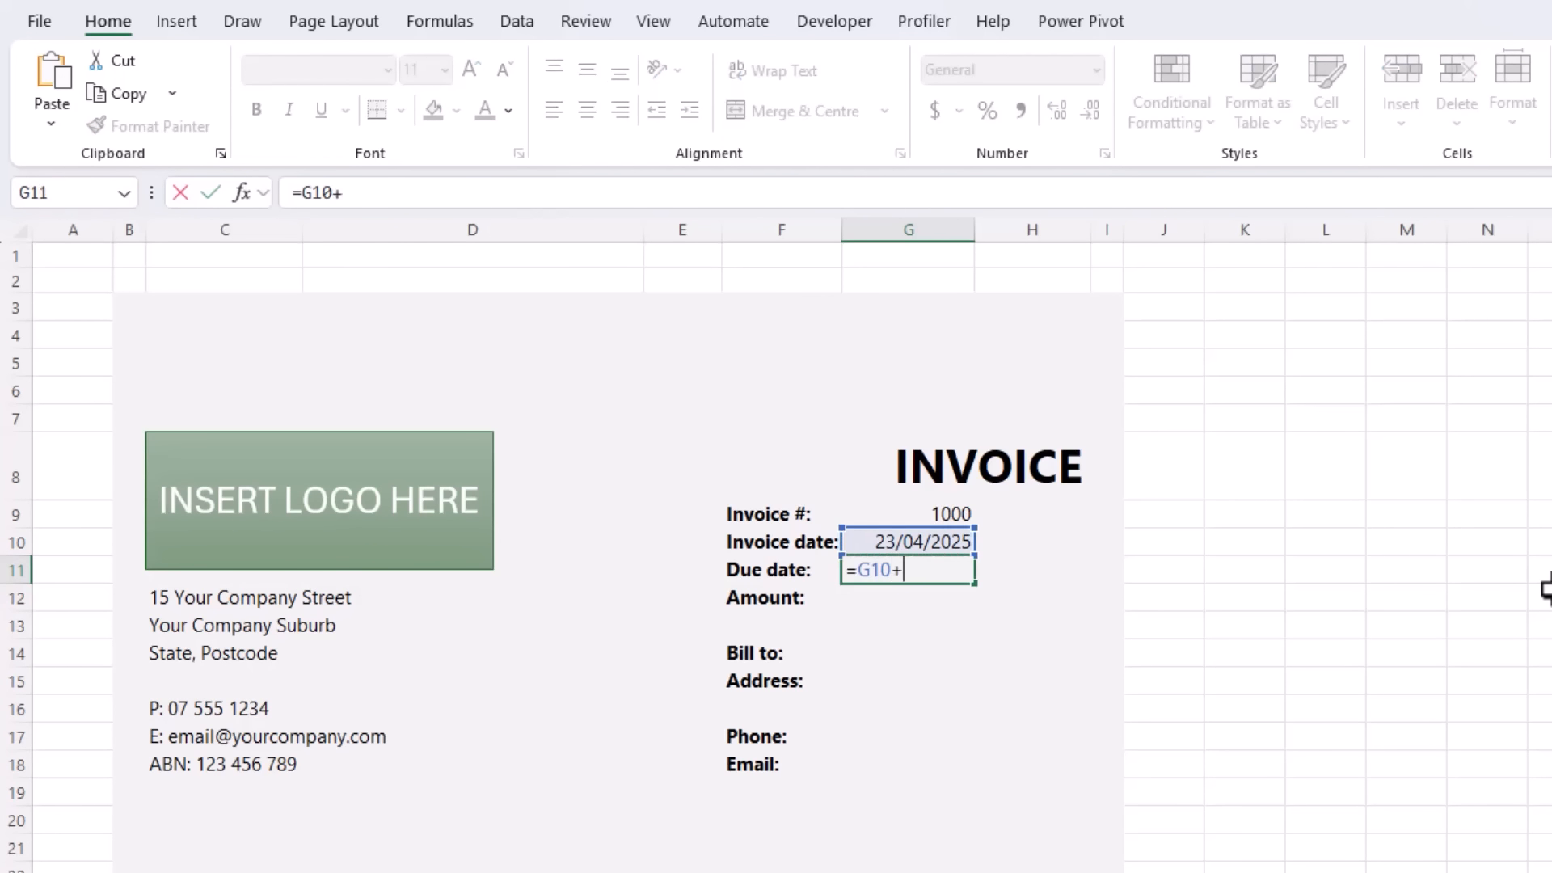
{"action": "type", "text": "30"}
{"action": "key", "text": "Return"}
Replace the due date formula in G11 with =EOMONTH(G10,0)+30
{"action": "key", "text": "Up"}
{"action": "type", "text": "="}
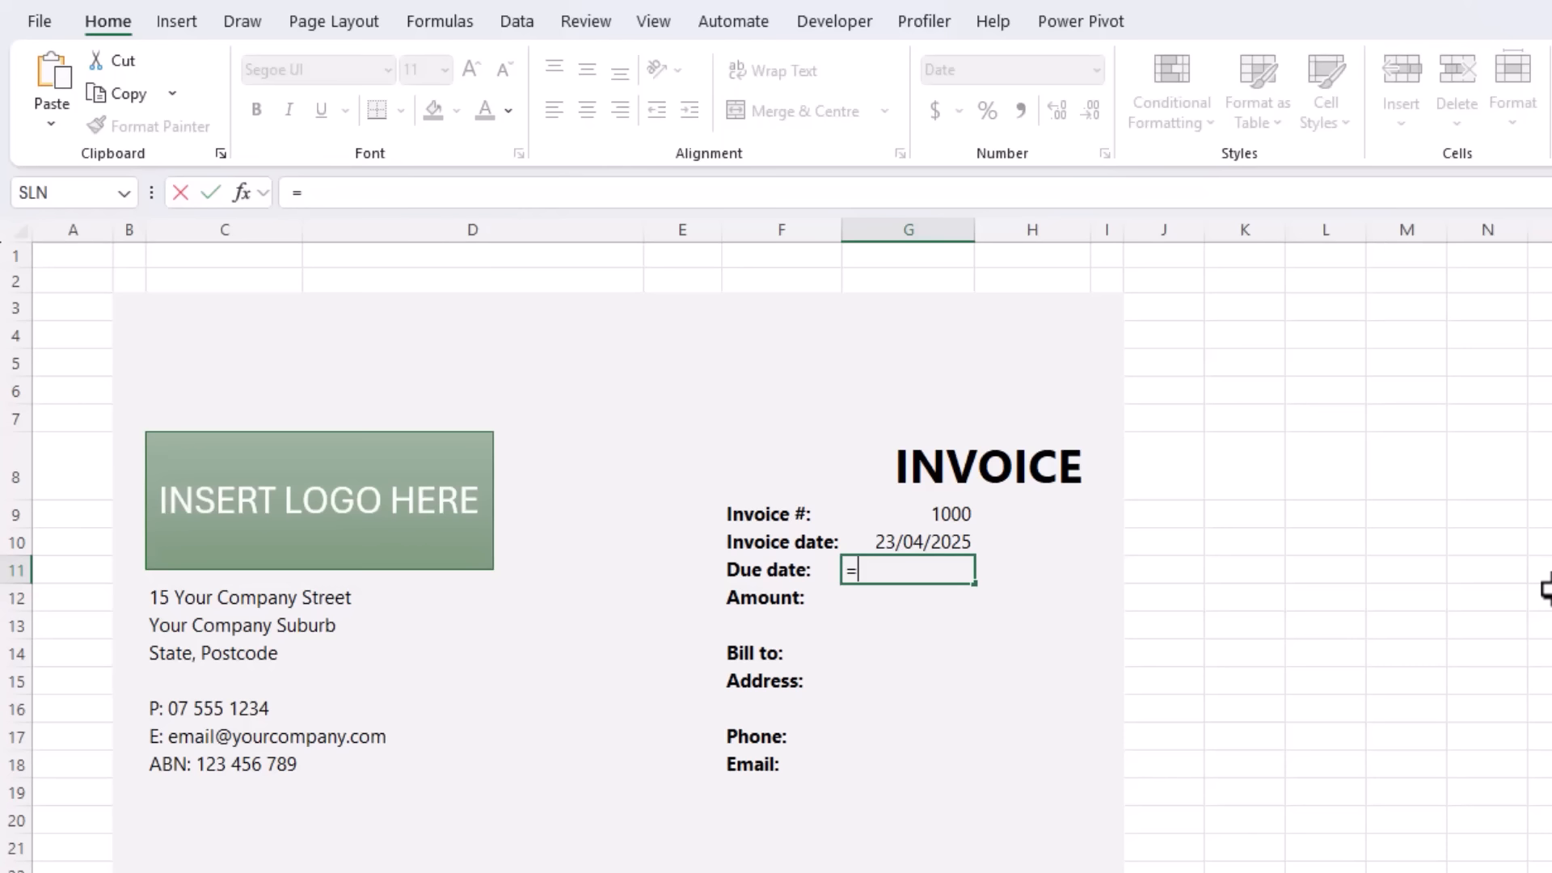
{"action": "type", "text": "EOMONTH("}
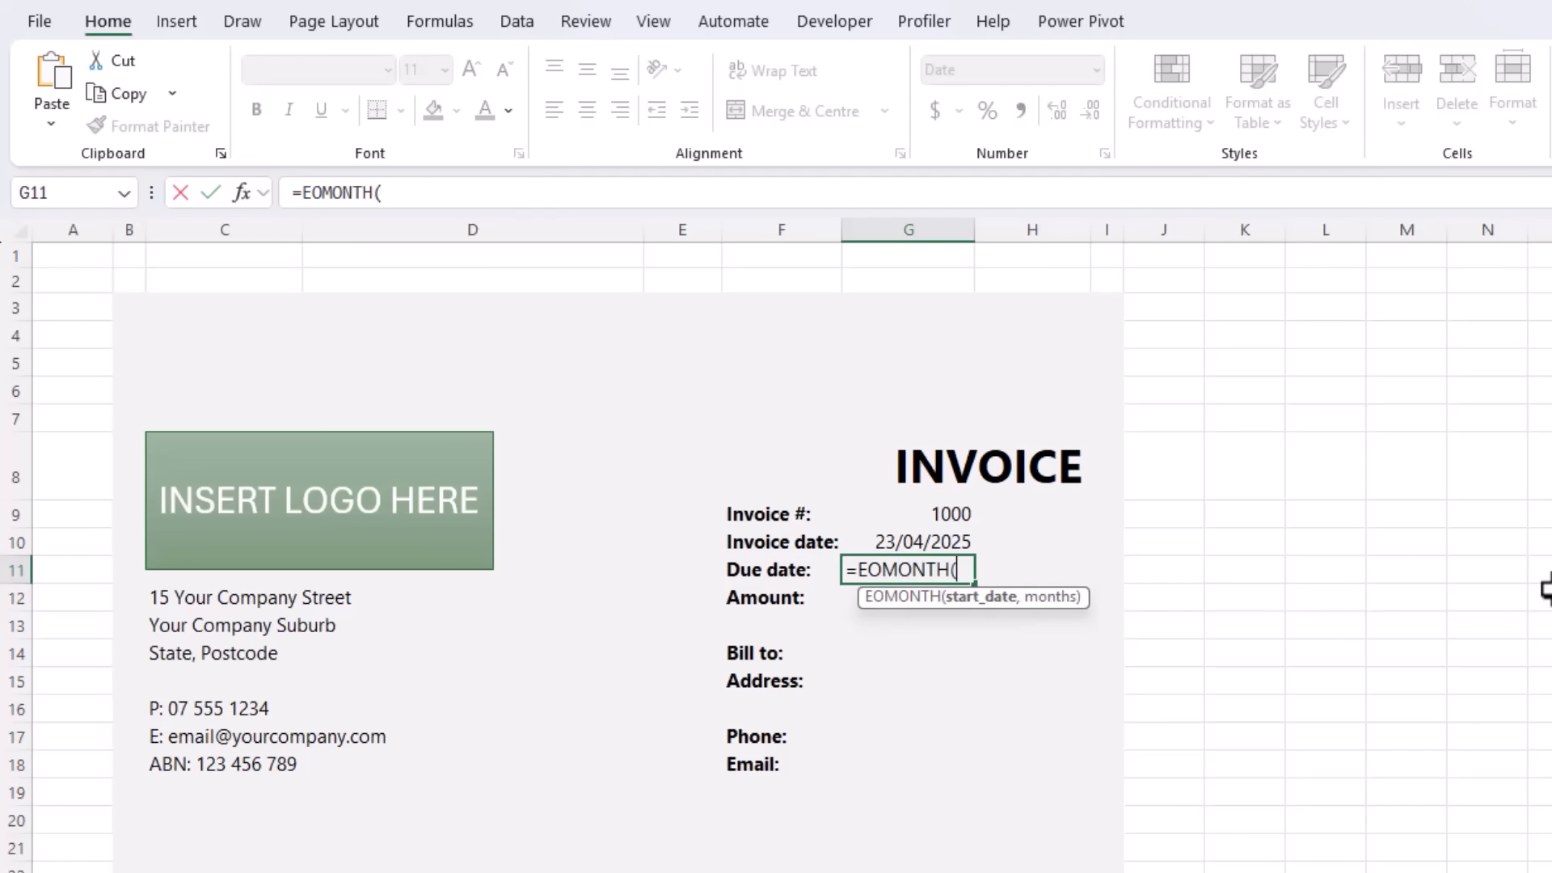
{"action": "key", "text": "Up"}
{"action": "type", "text": ","}
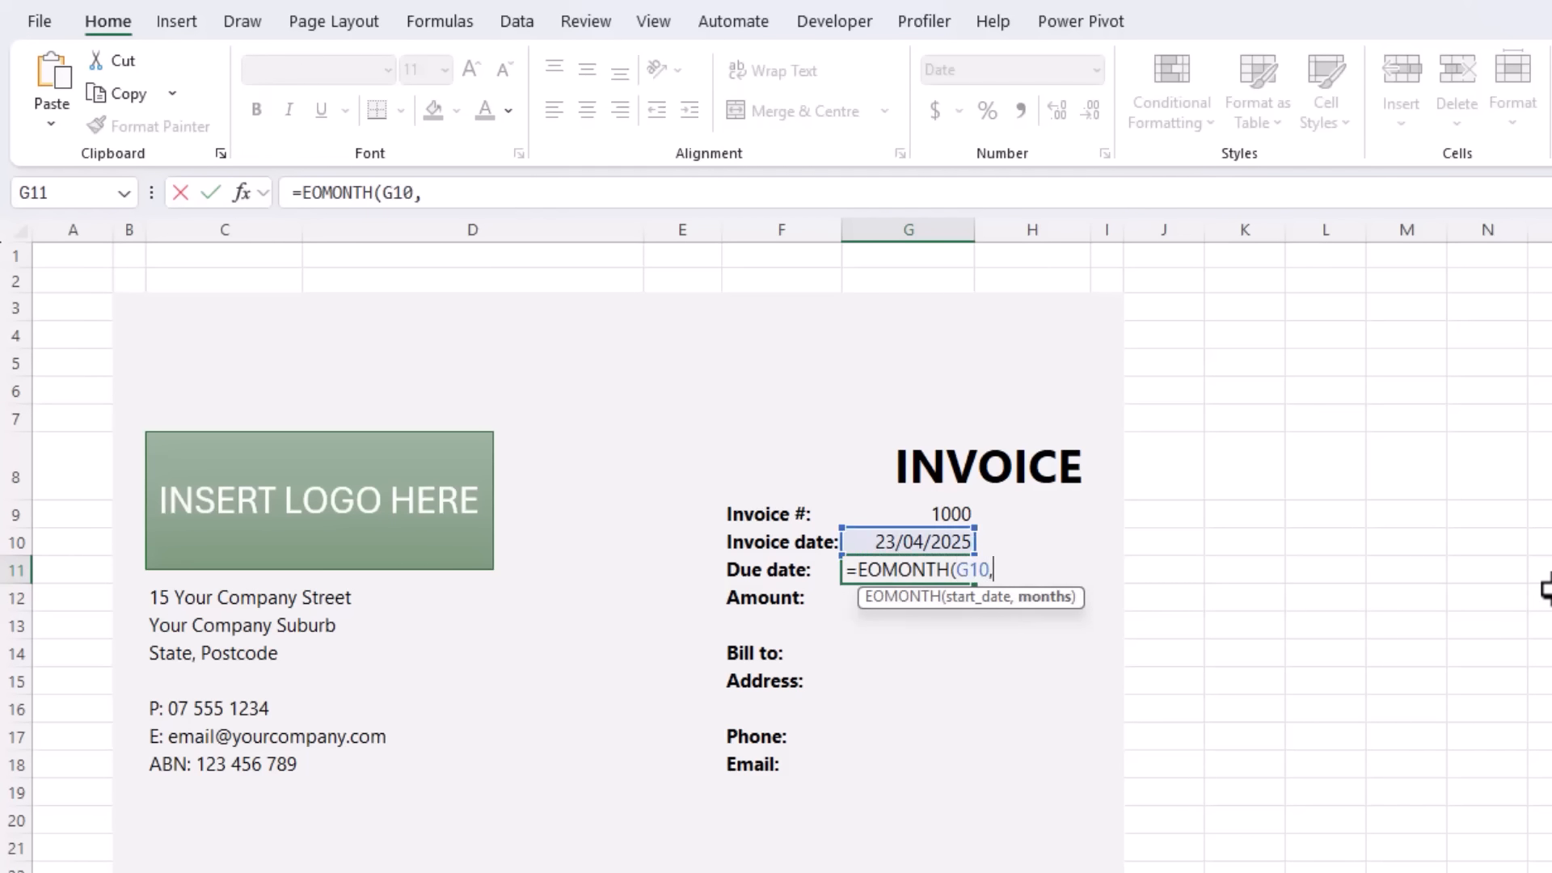
{"action": "type", "text": "0)+30"}
{"action": "key", "text": "Return"}
{"action": "key", "text": "Up"}
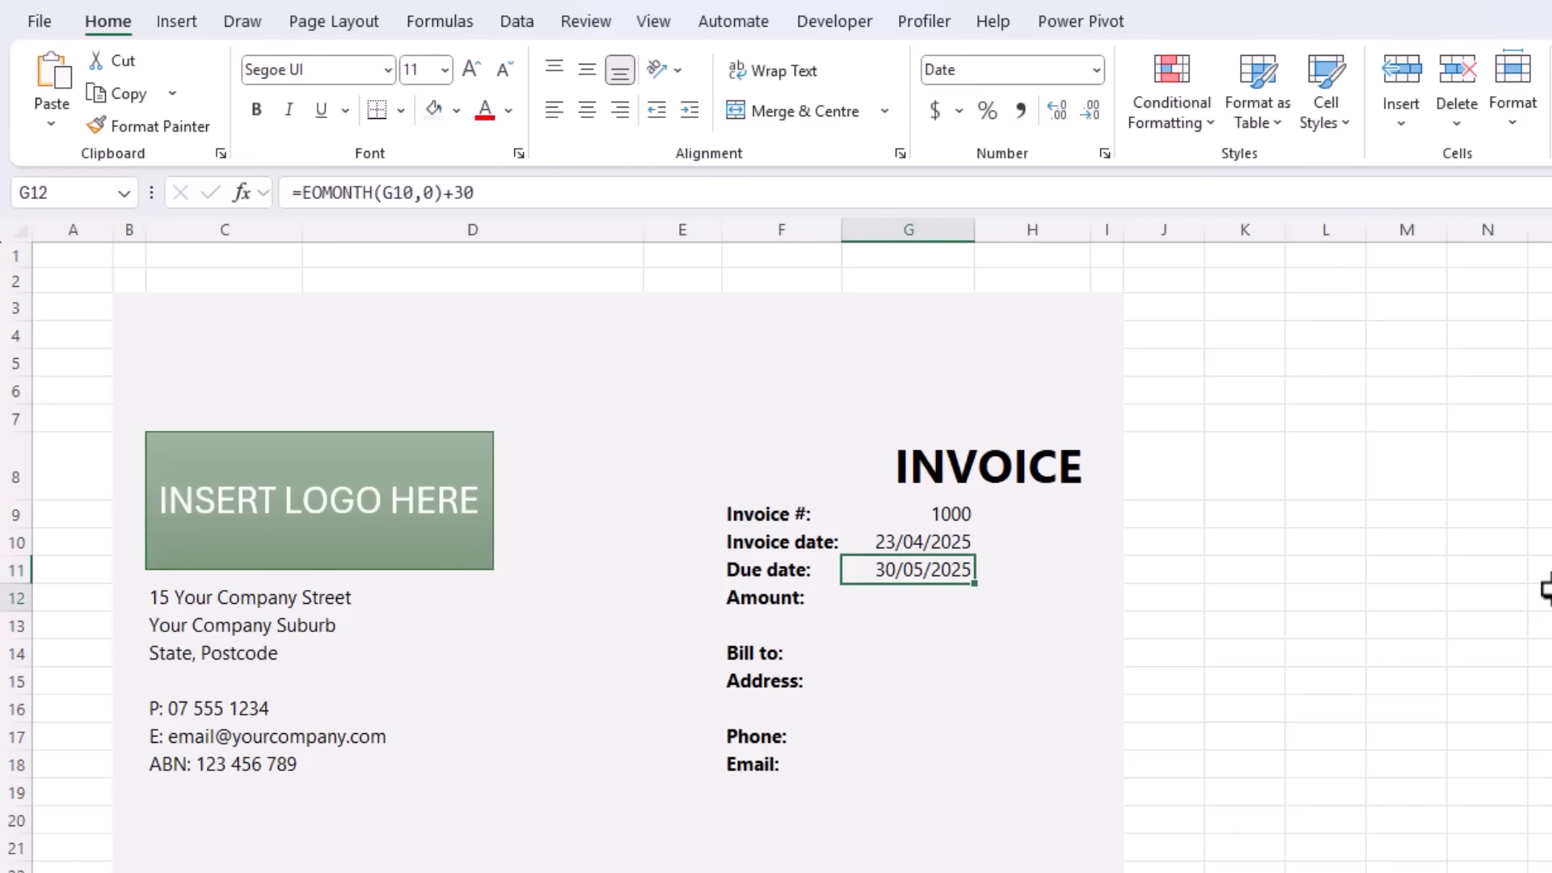
{"action": "key", "text": "Down"}
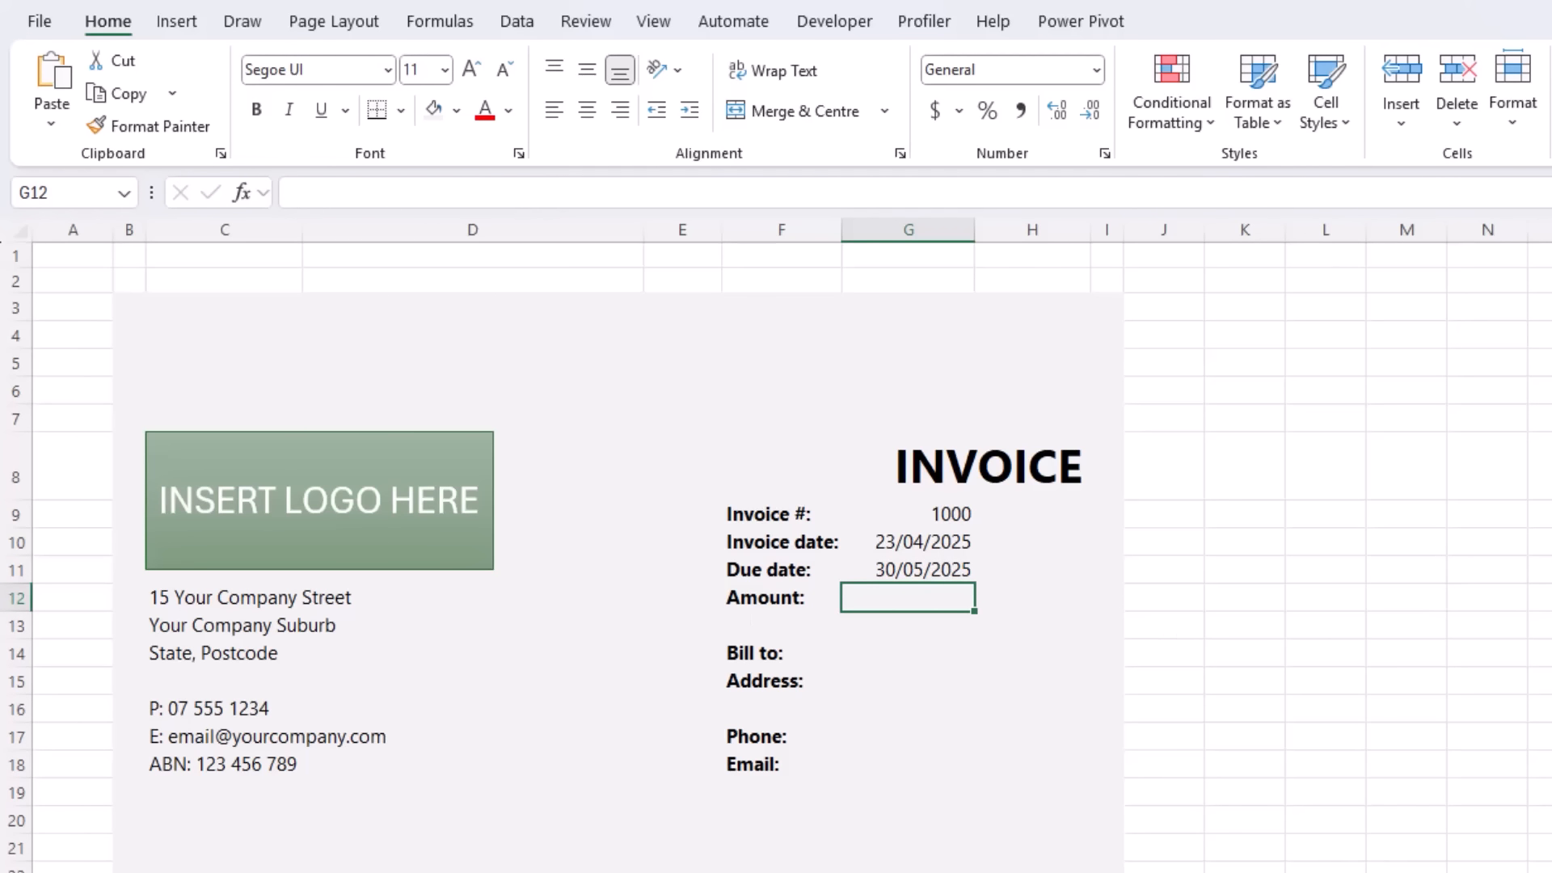
{"action": "key", "text": "Down"}
{"action": "key", "text": "Down"}
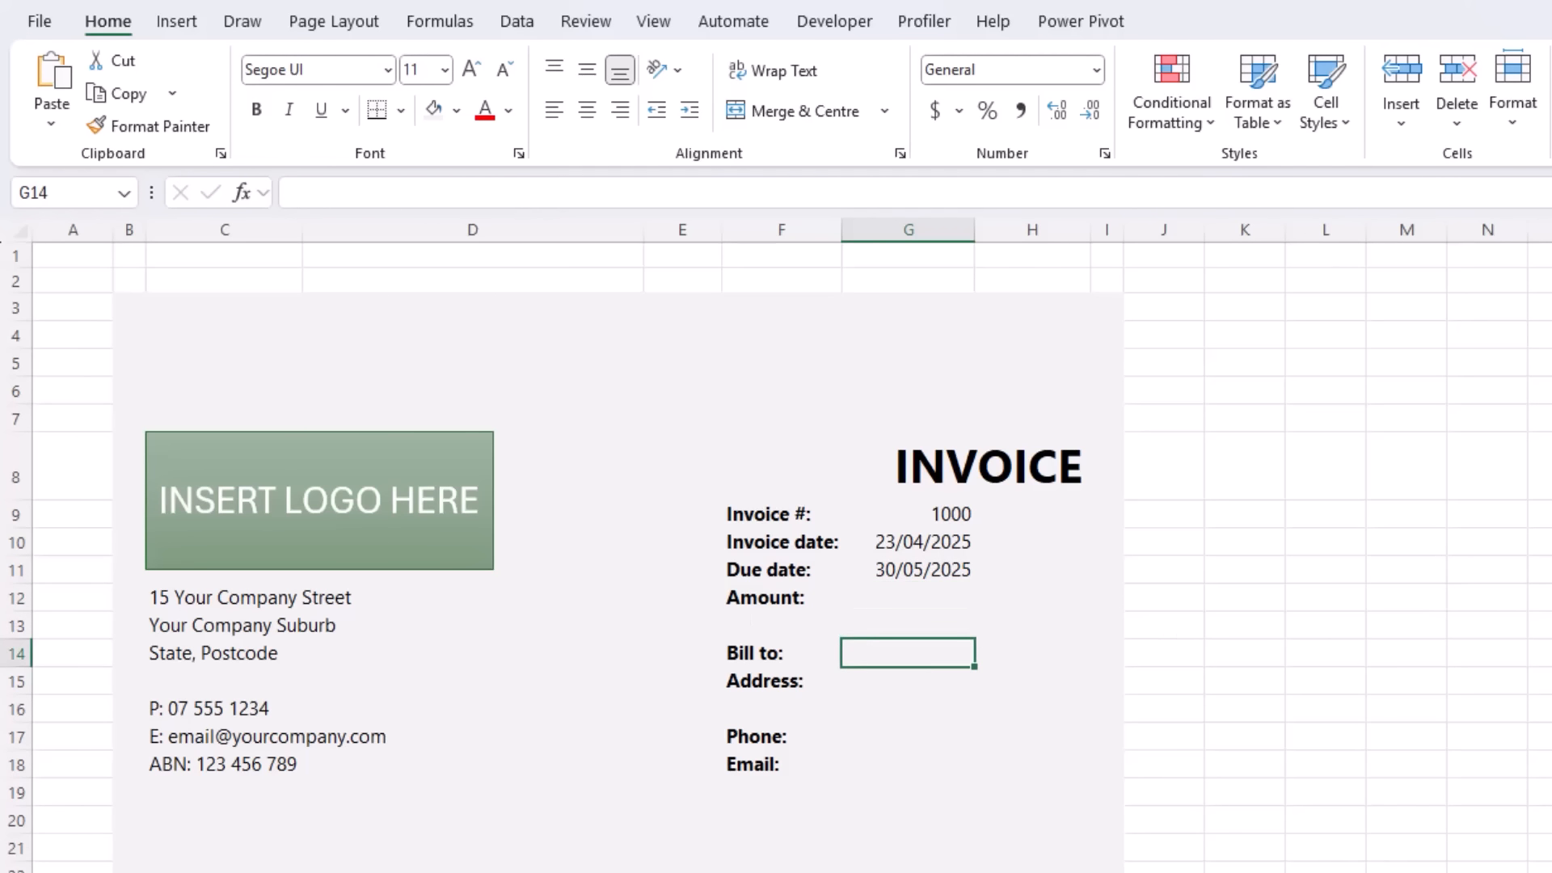
{"action": "key", "text": "Down"}
{"action": "key", "text": "Down"}
{"action": "key", "text": "Down"}
{"action": "key", "text": "Down"}
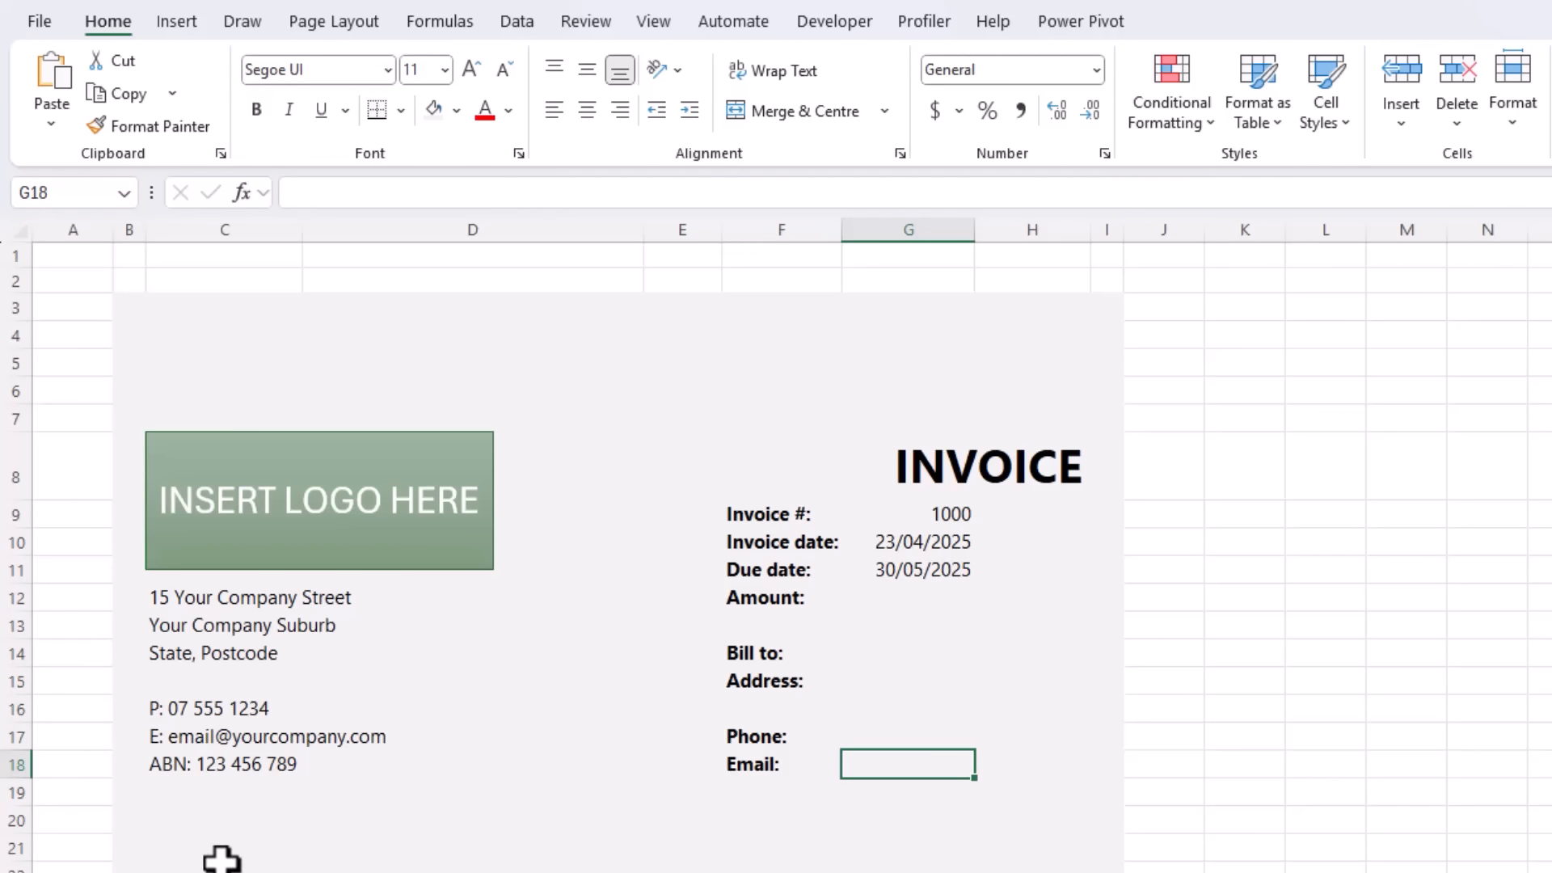
Enter the column headings Product Code, Description, Qty, Unit Price, Discount and Price across C22:H22
{"action": "scroll", "coordinate": [220, 857], "scroll_direction": "down", "scroll_amount": 2}
{"action": "left_click", "coordinate": [214, 639]}
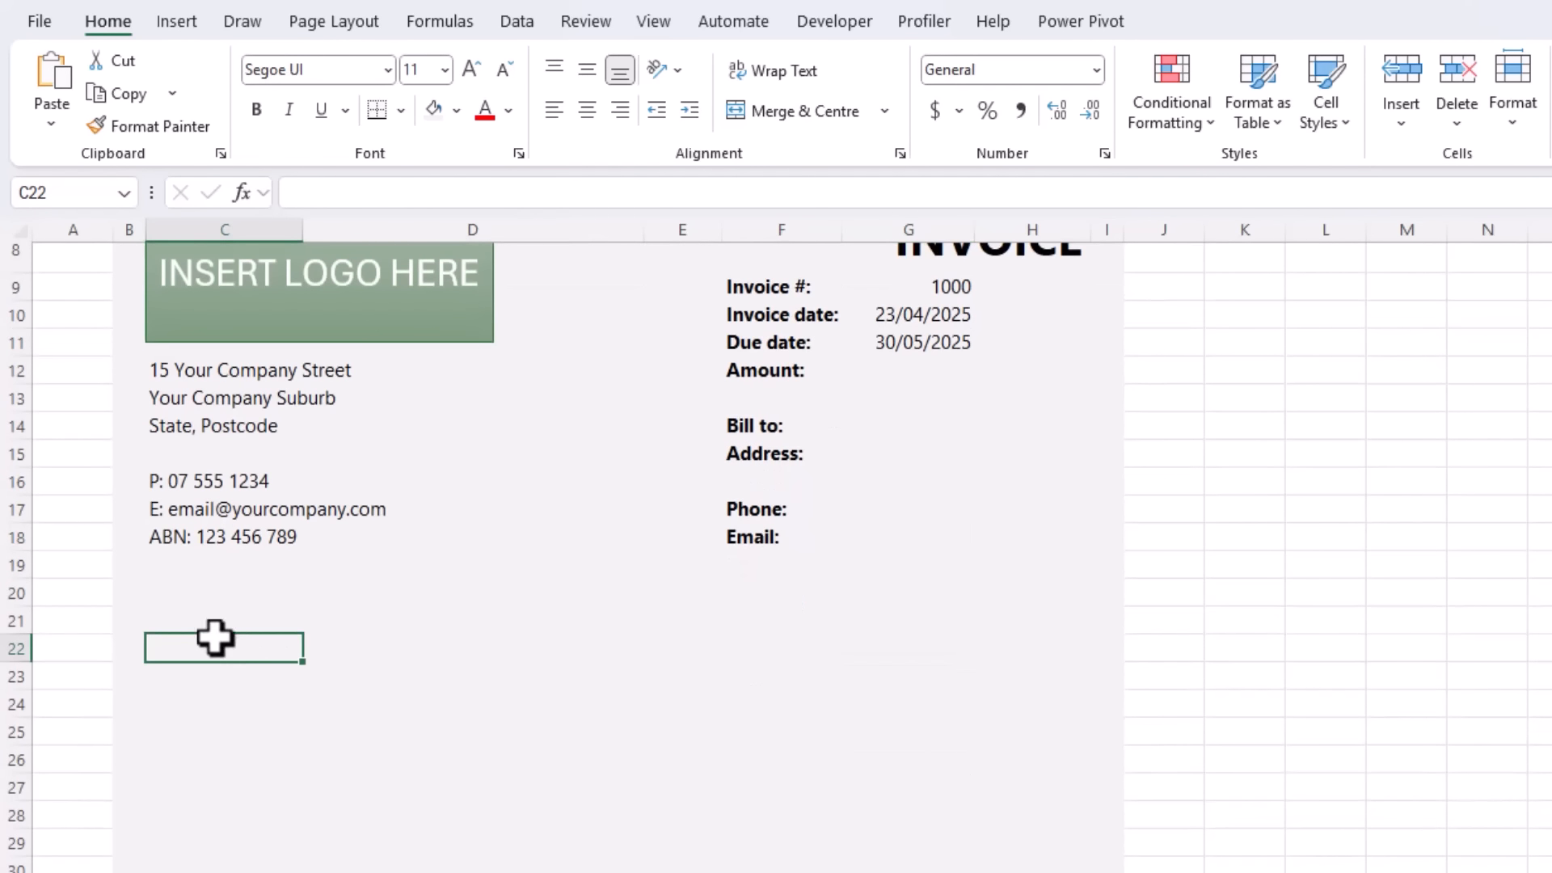
{"action": "type", "text": "Product Code"}
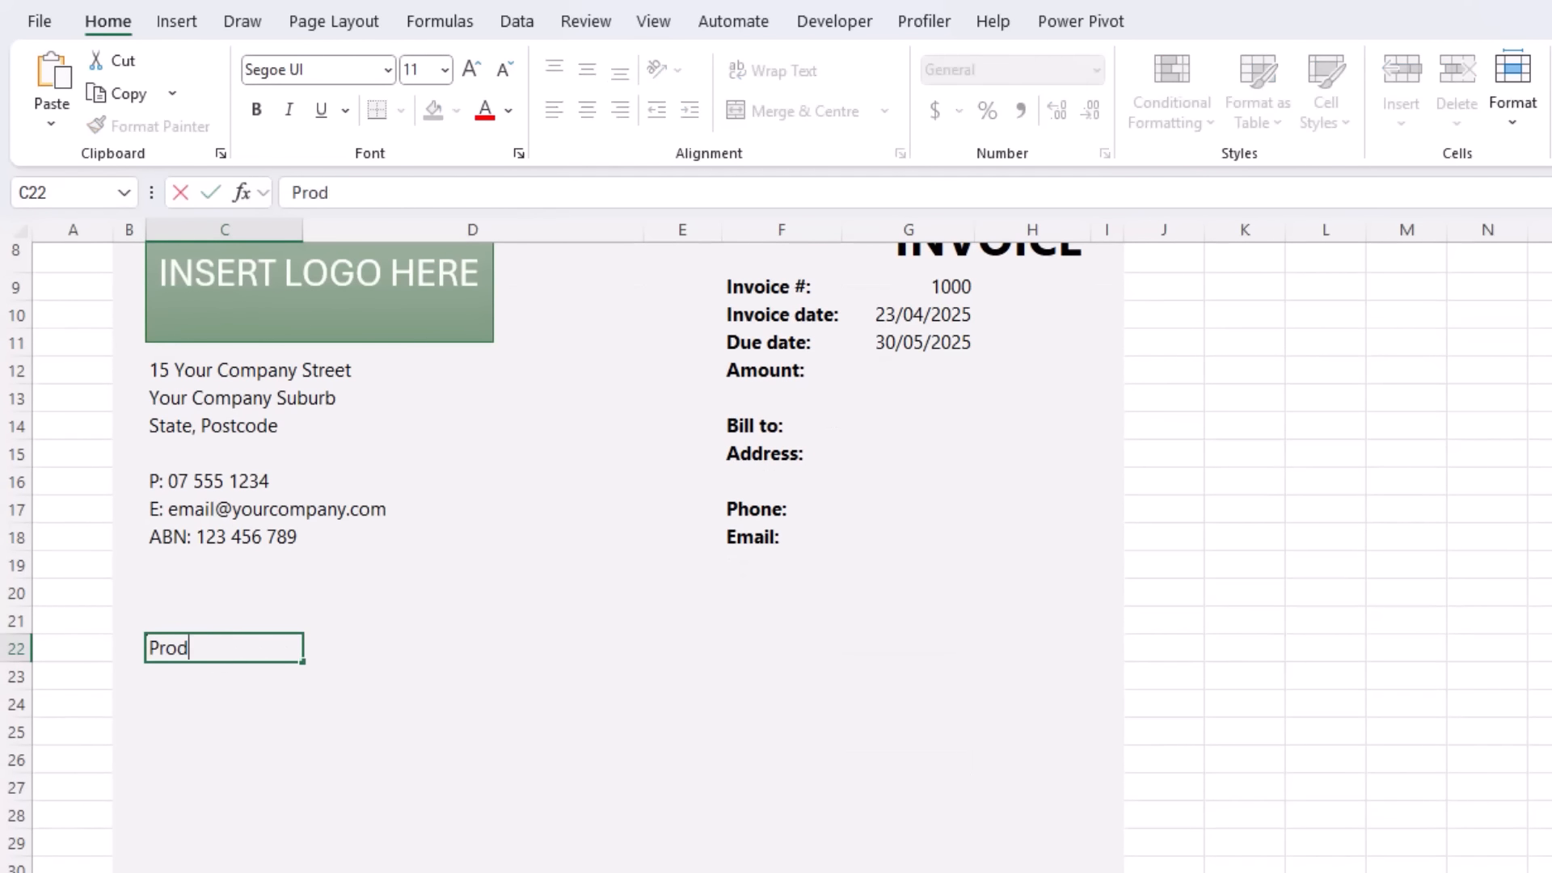
{"action": "key", "text": "Tab"}
{"action": "type", "text": "Description"}
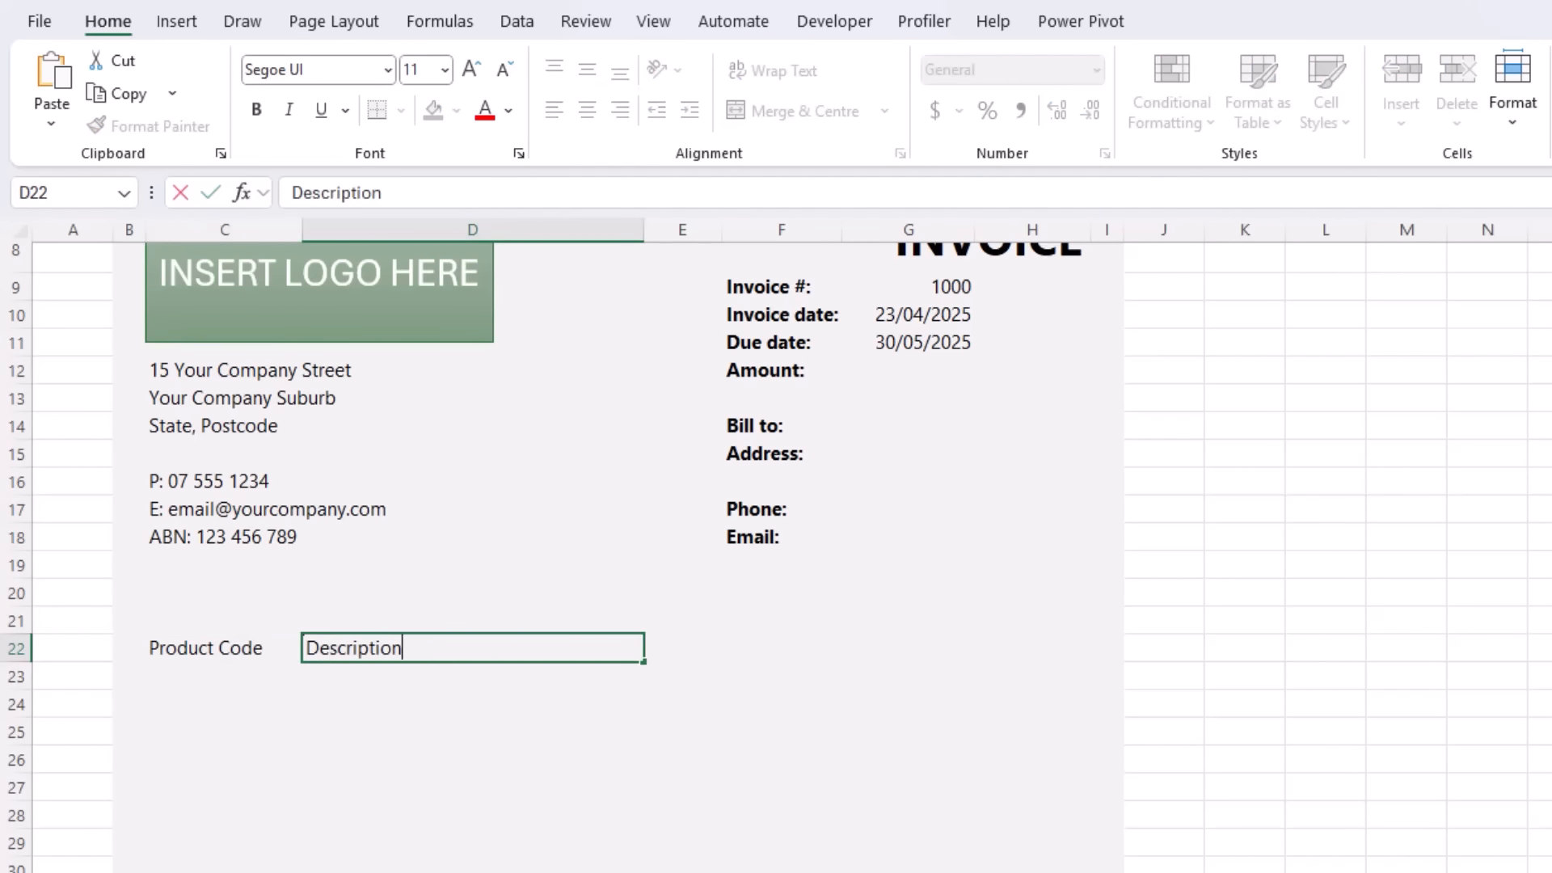
{"action": "key", "text": "Tab"}
{"action": "type", "text": "Qty"}
{"action": "key", "text": "Tab"}
{"action": "type", "text": "Unit Price"}
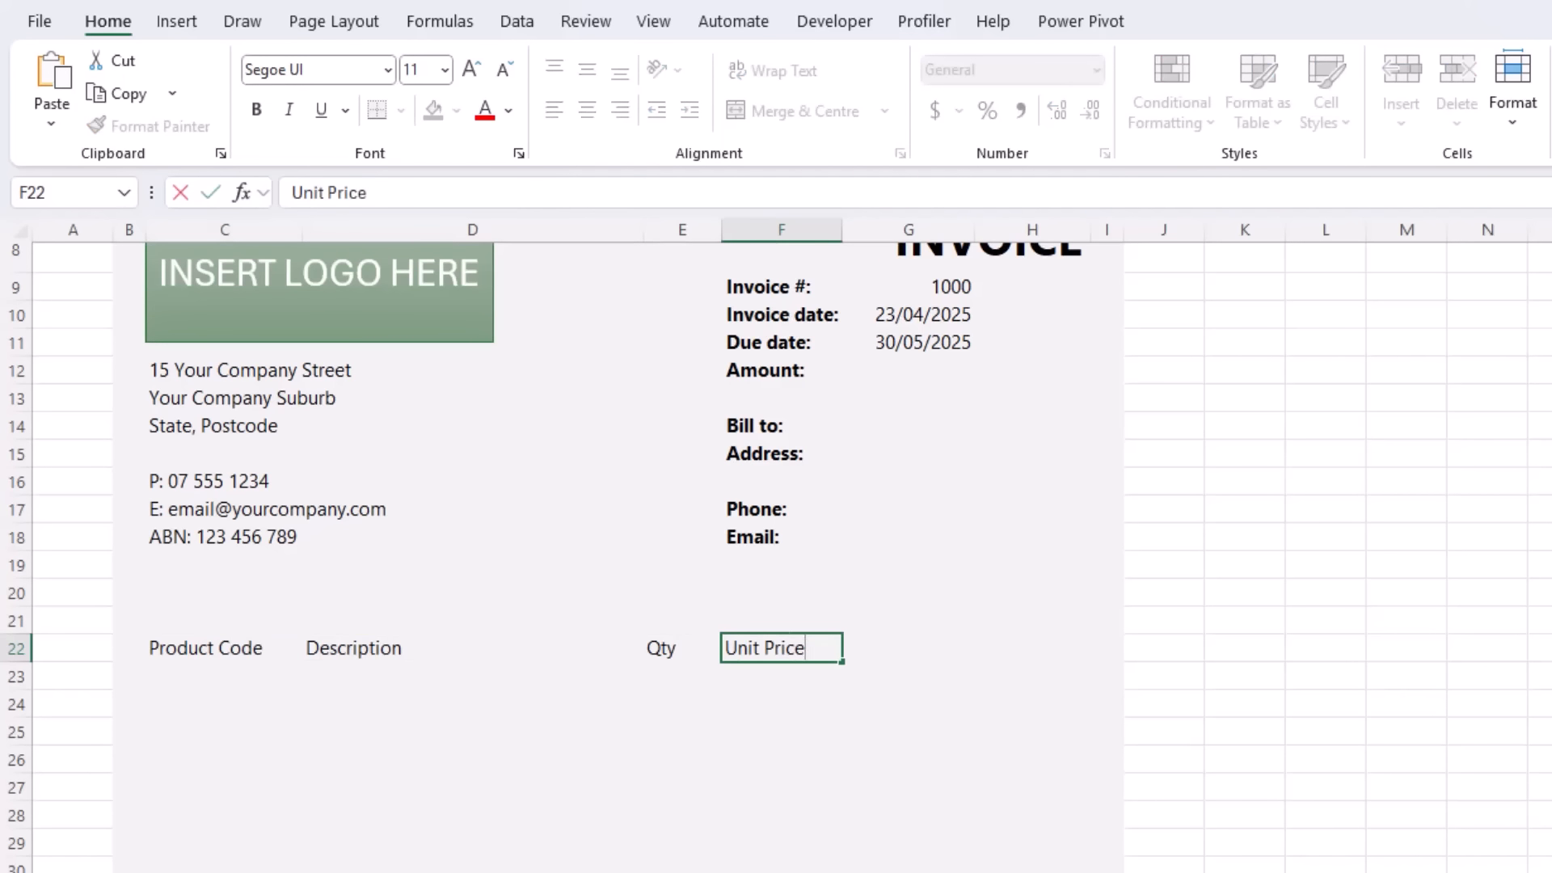
{"action": "key", "text": "Tab"}
{"action": "type", "text": "Discount"}
{"action": "key", "text": "Tab"}
{"action": "type", "text": "Price"}
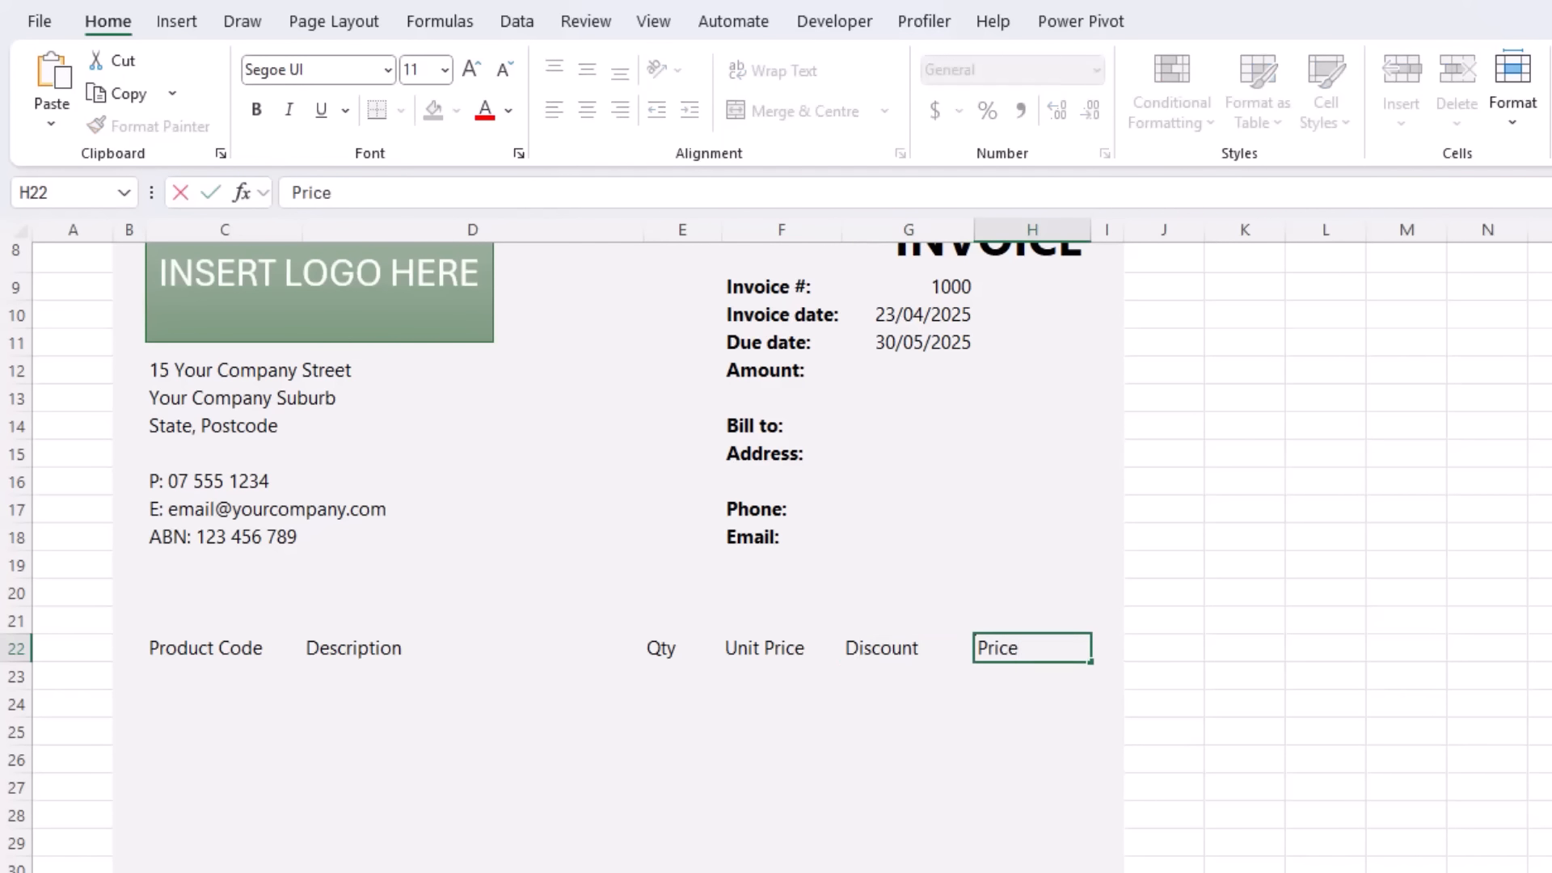
{"action": "key", "text": "ctrl+Return"}
Convert the heading row C22:H22 into a table that has headers
{"action": "left_click", "coordinate": [219, 650], "text": "shift"}
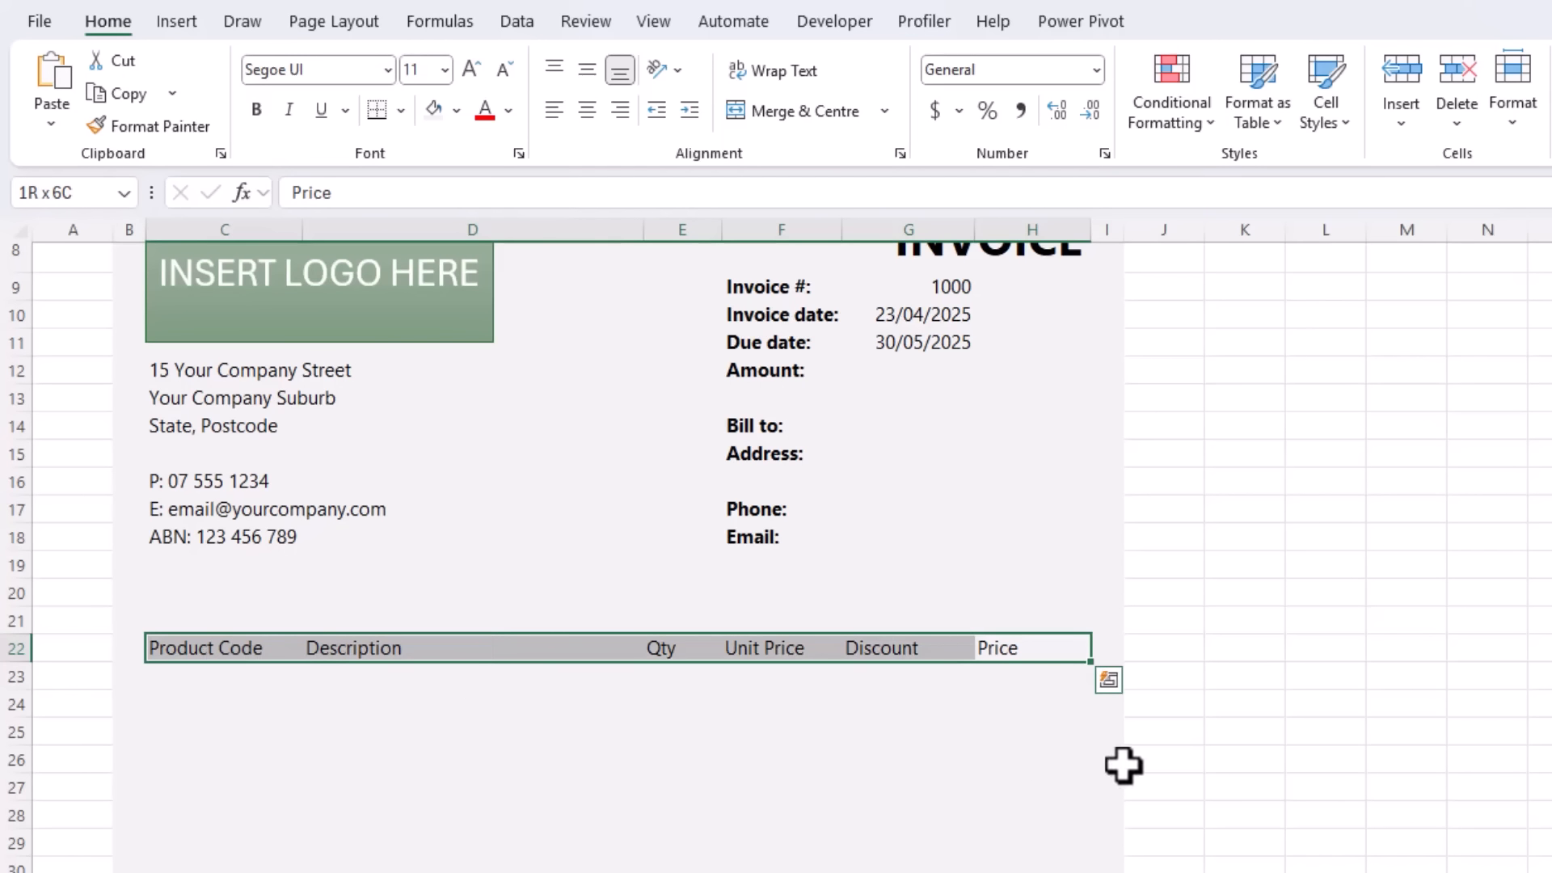
{"action": "key", "text": "ctrl+t"}
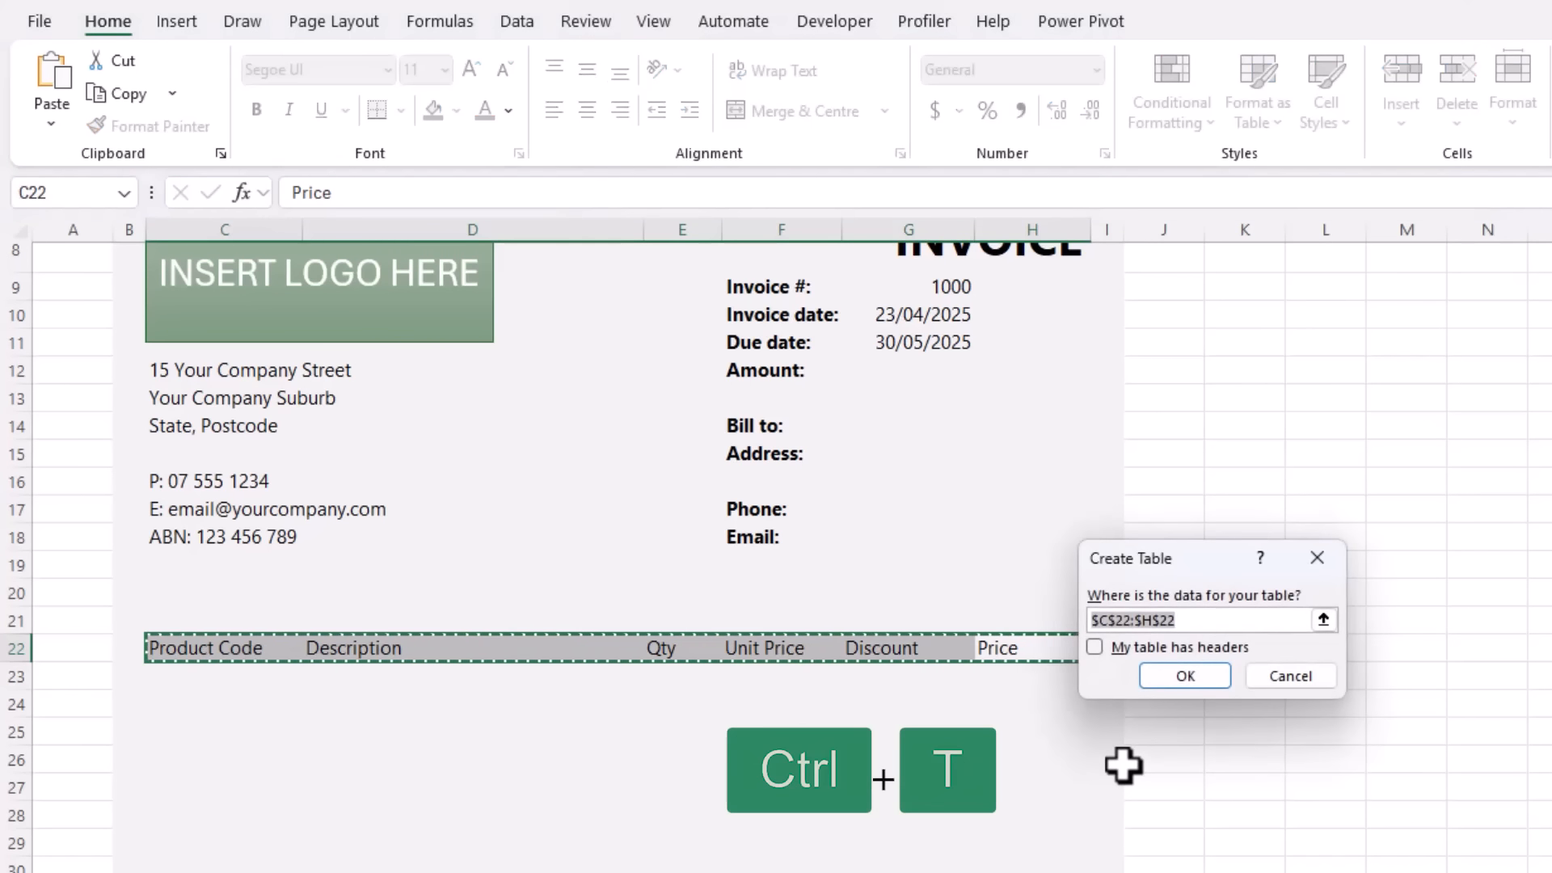
{"action": "left_click", "coordinate": [1096, 647]}
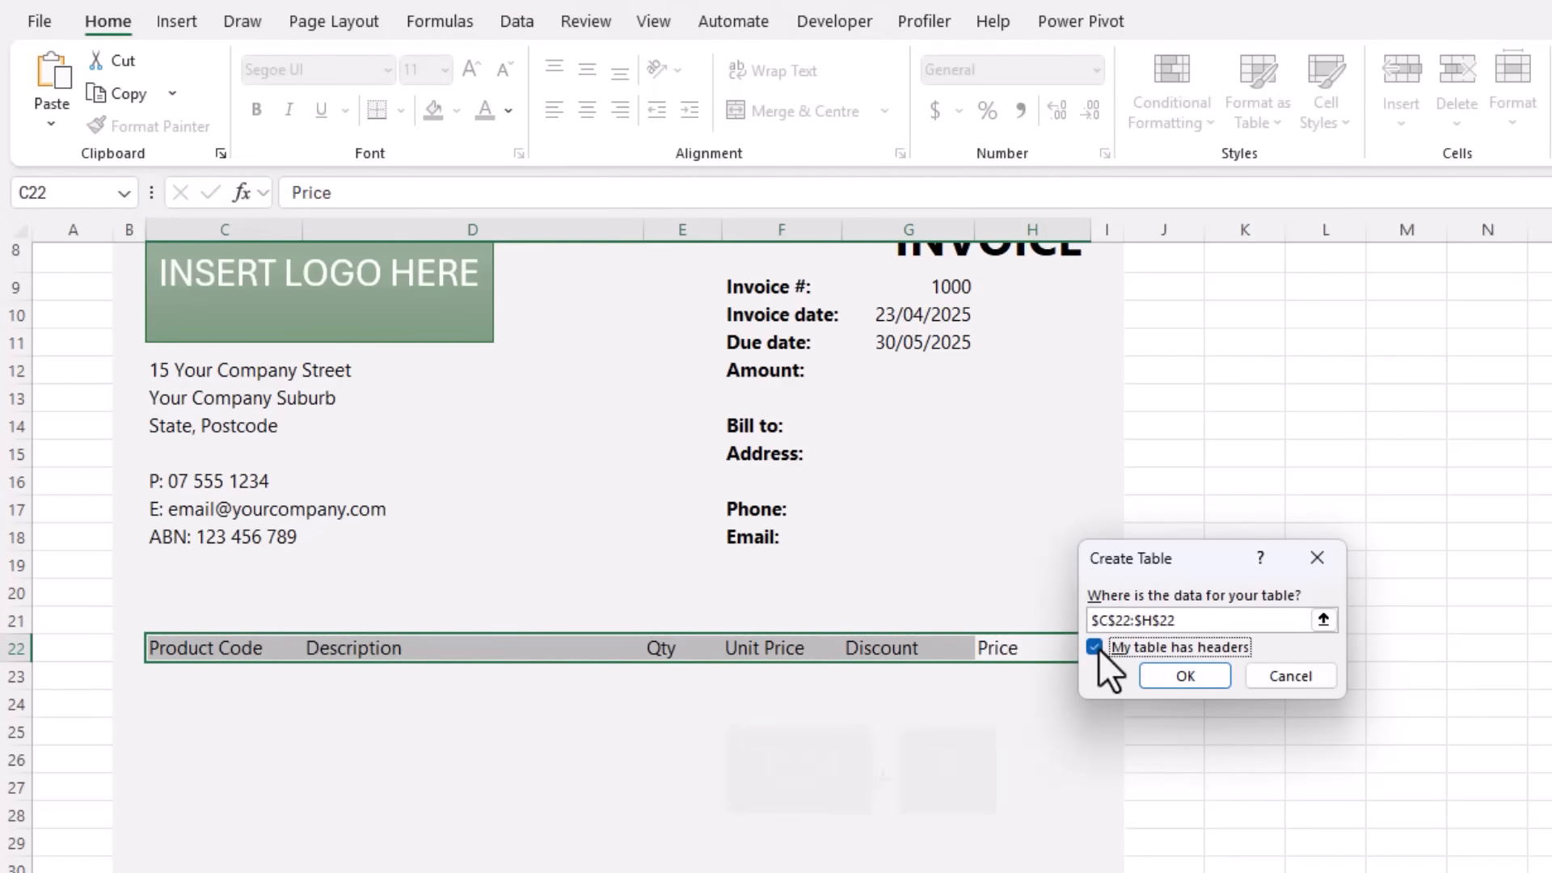
{"action": "left_click", "coordinate": [1148, 676]}
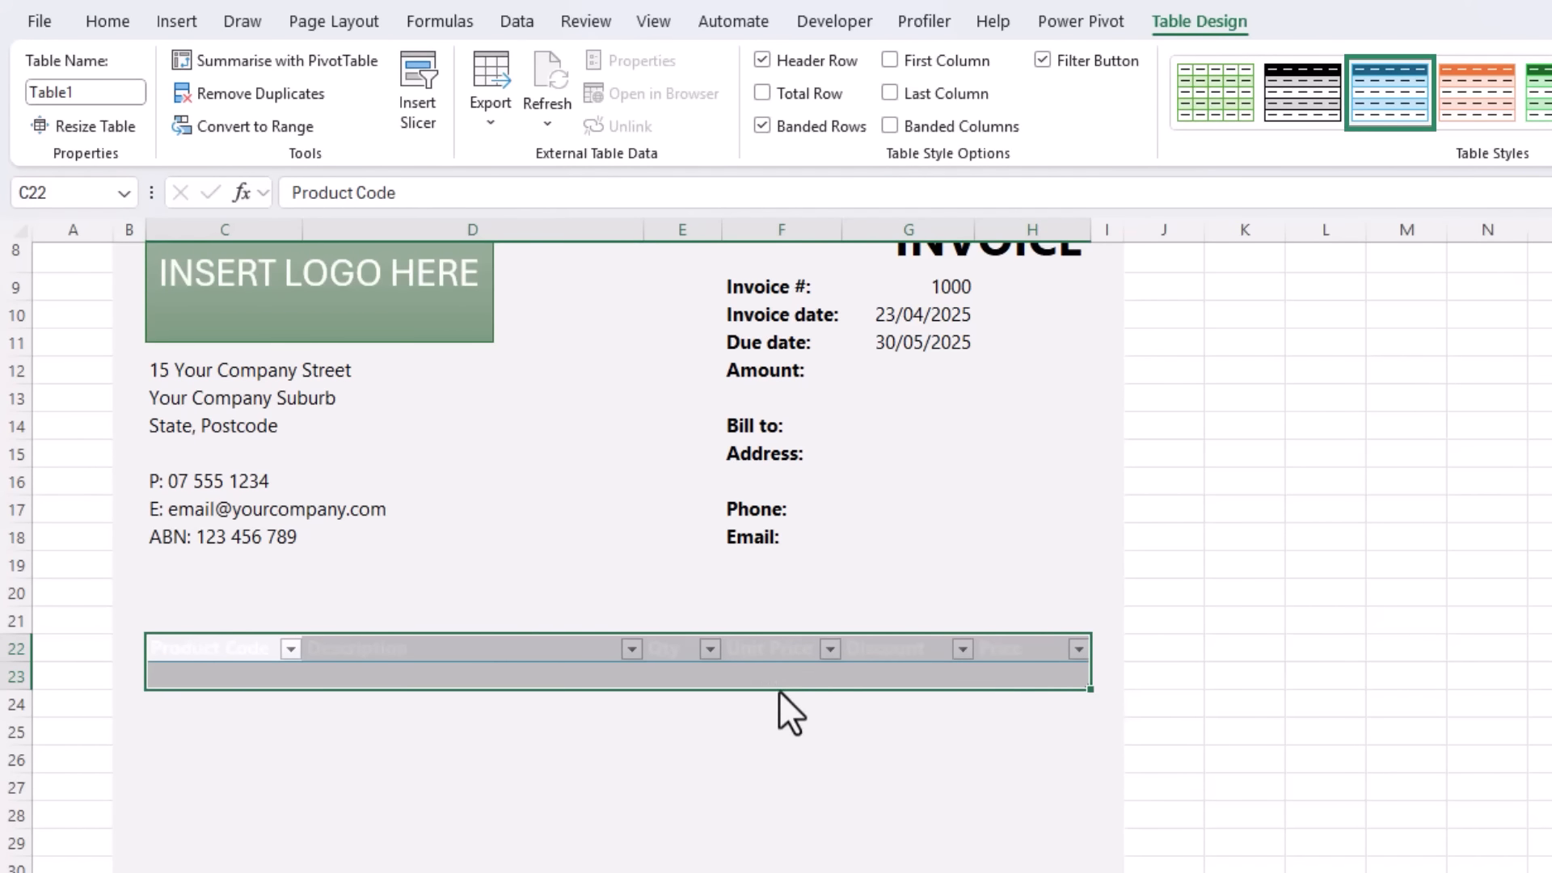
Name the line-item table InvItems and open the gallery of table styles
{"action": "left_click", "coordinate": [104, 92]}
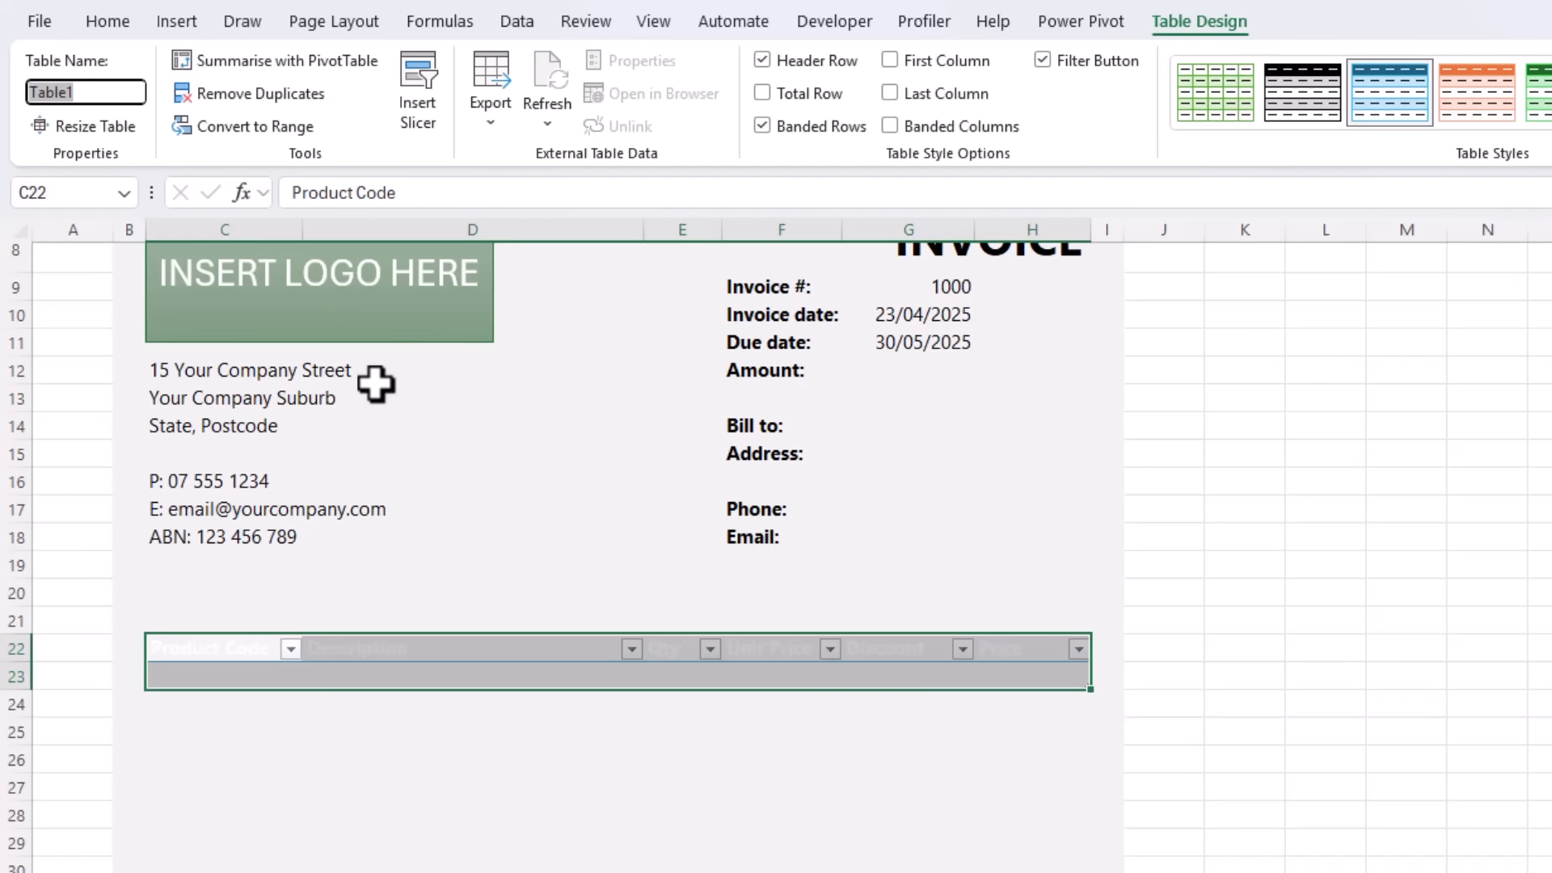
{"action": "type", "text": "InvItems"}
{"action": "key", "text": "Return"}
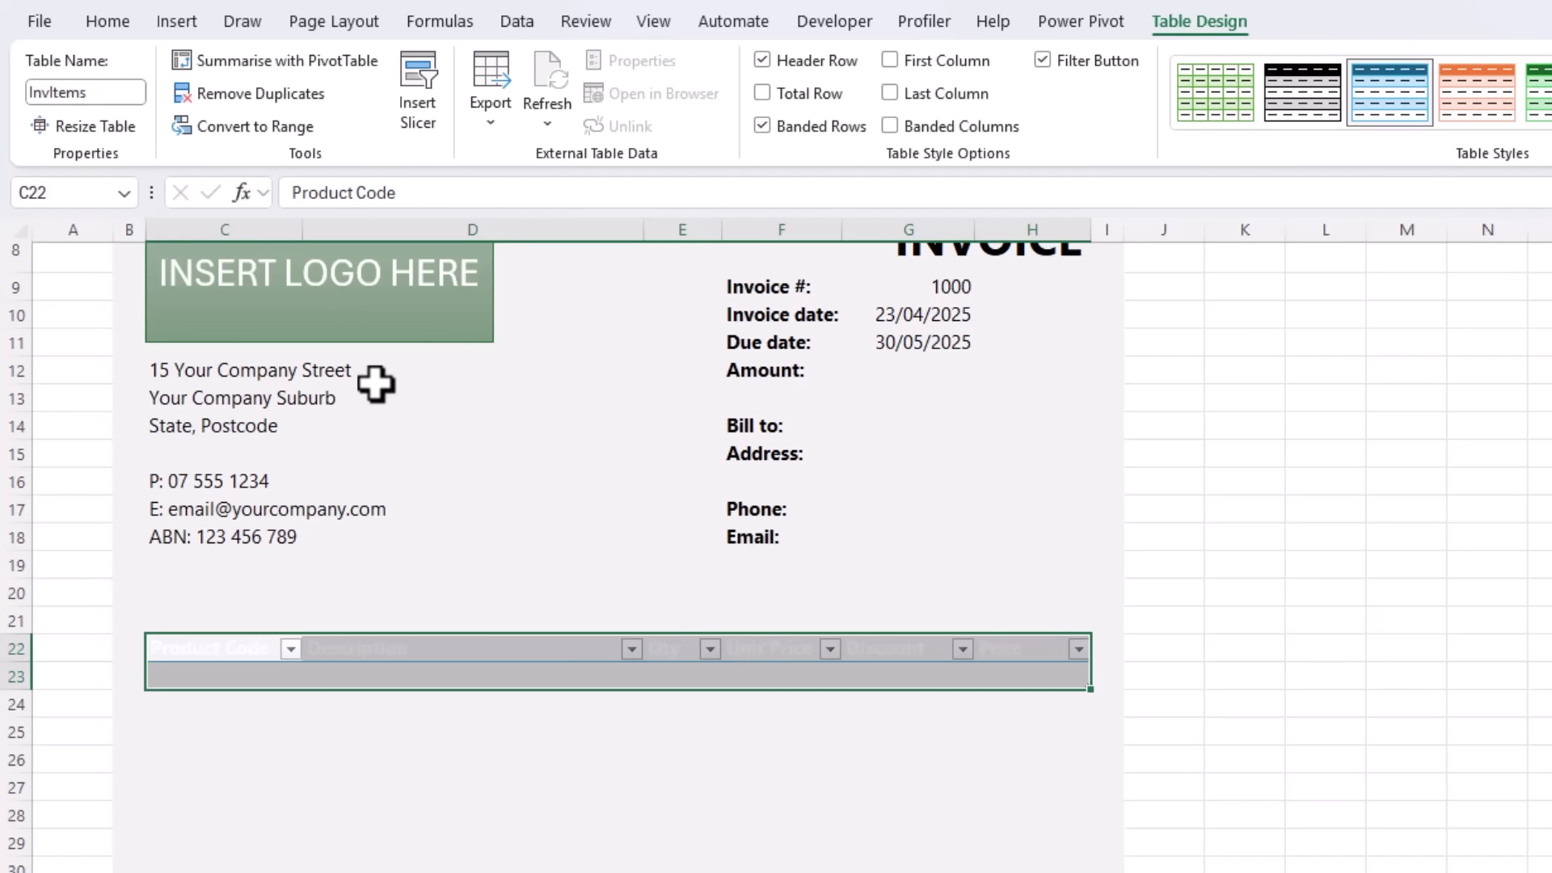
{"action": "left_click", "coordinate": [1530, 121]}
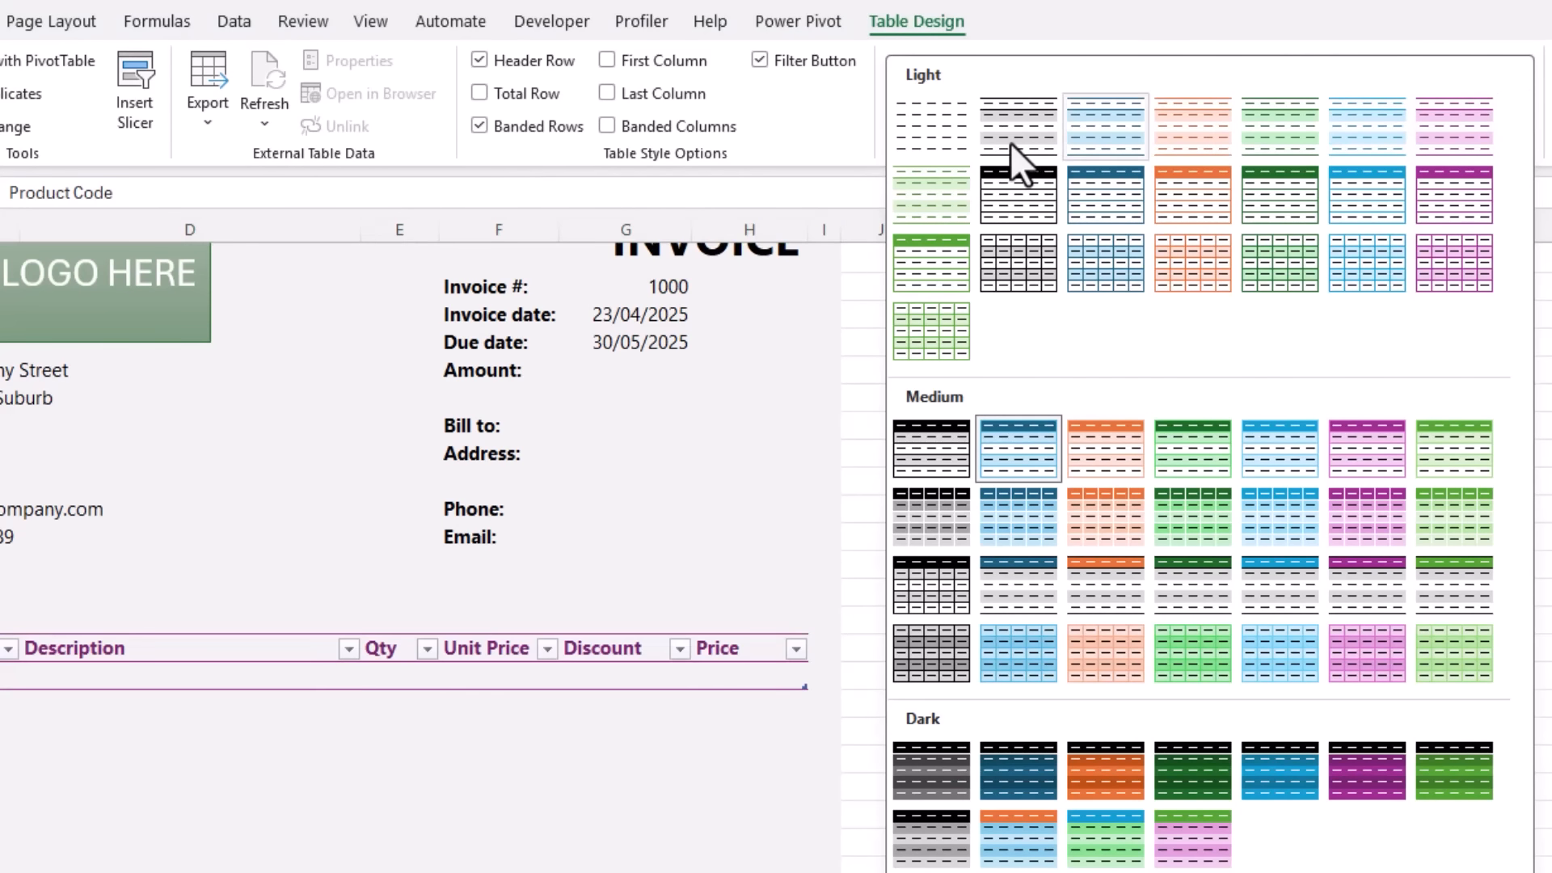
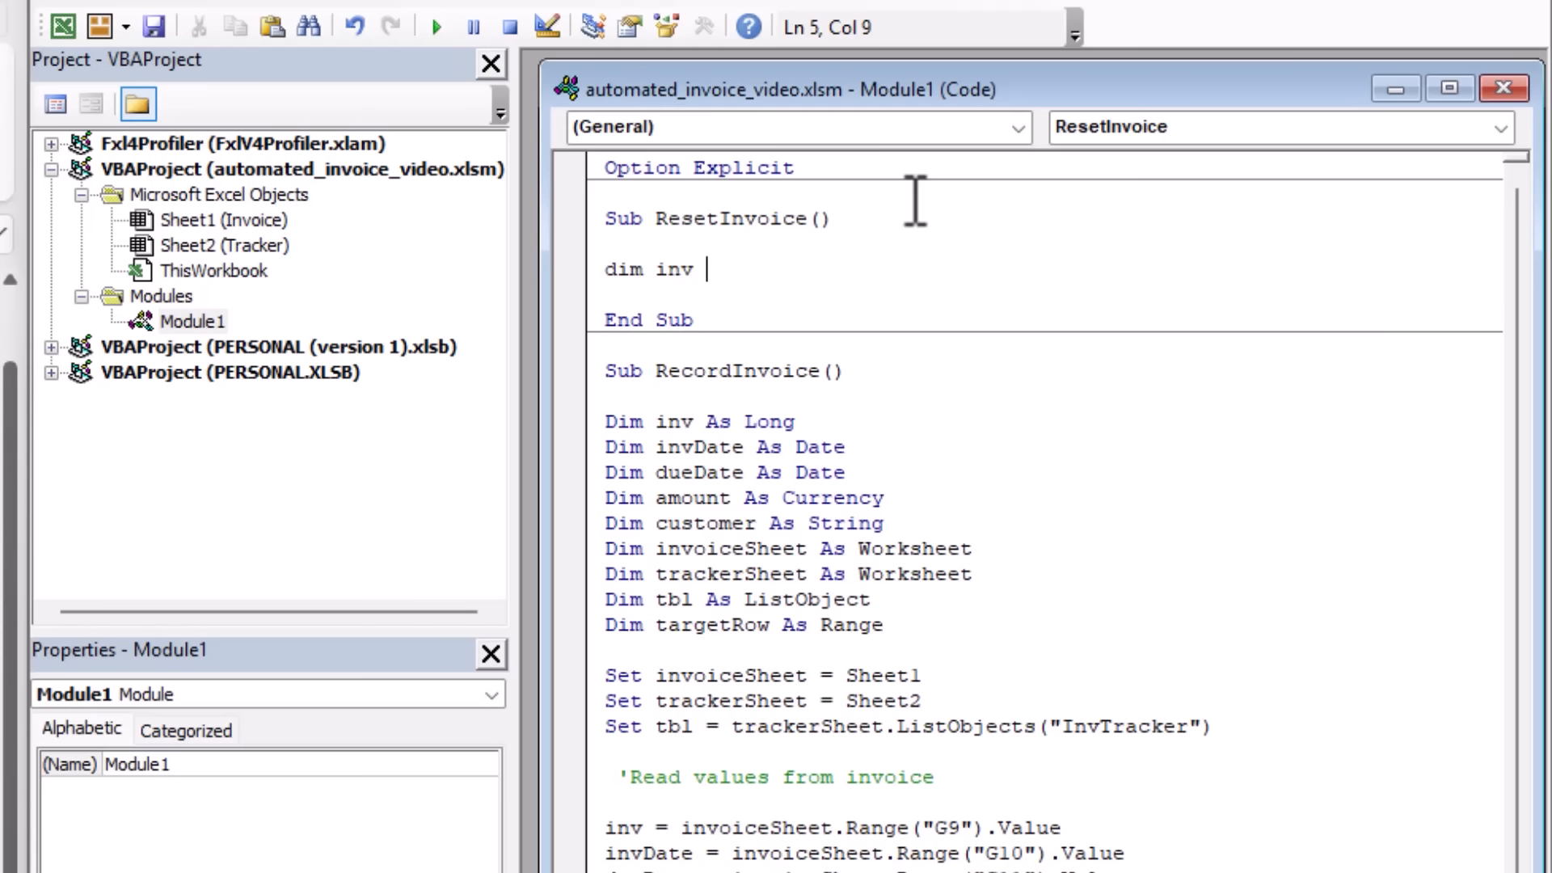
Finish declaring inv As Long in the ResetInvoice macro and add the comment 'Issue a new invoice number
{"action": "type", "text": "as long"}
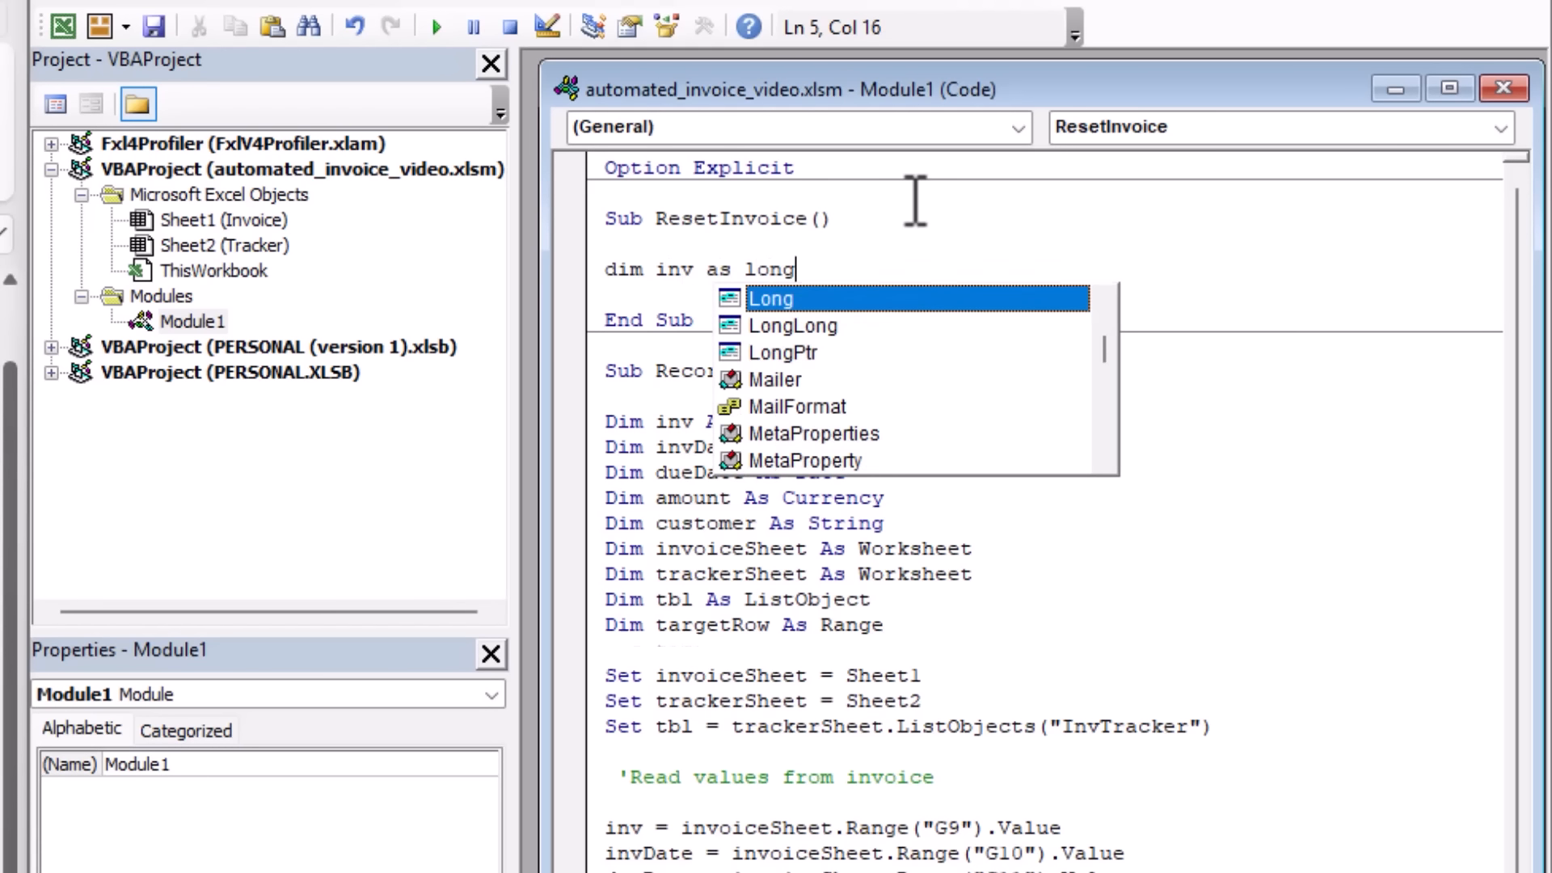
{"action": "key", "text": "Return"}
{"action": "key", "text": "Return"}
{"action": "type", "text": "'"}
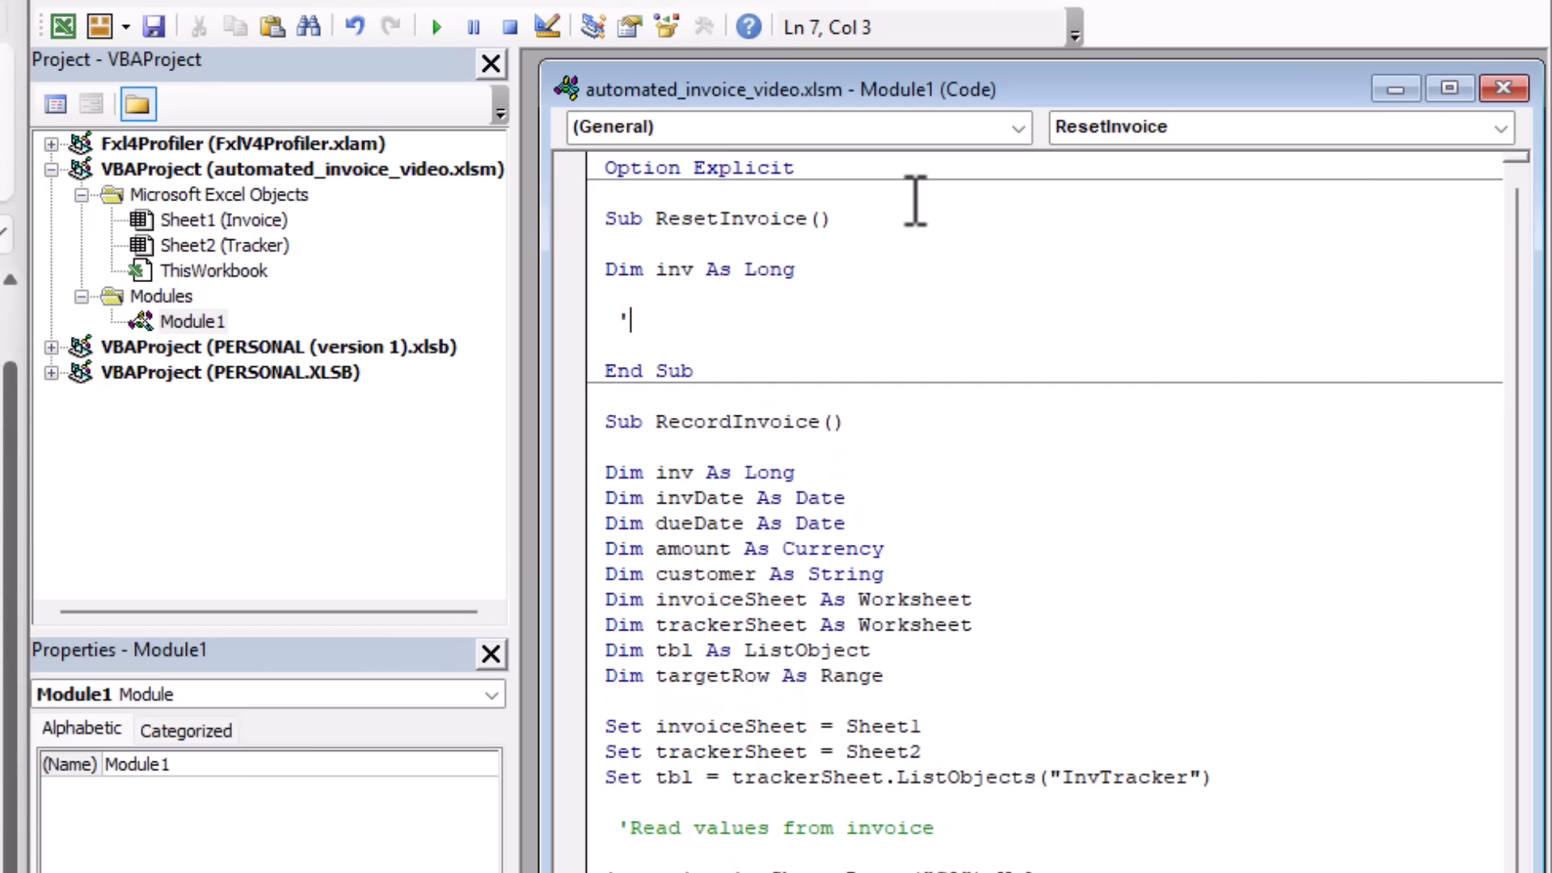
{"action": "type", "text": "Issue a new invoice number"}
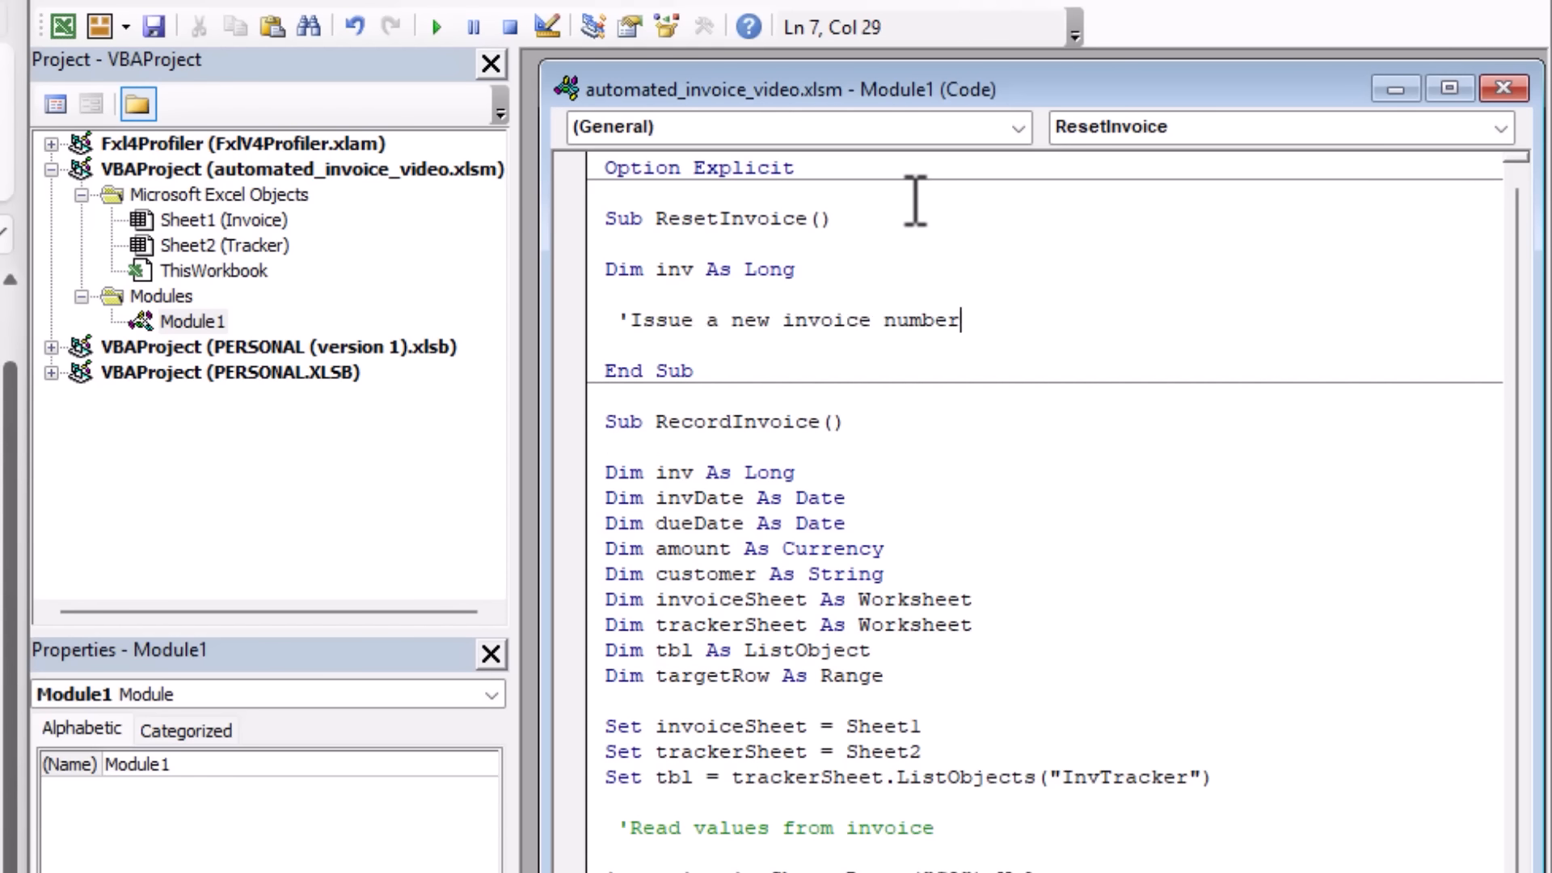
{"action": "key", "text": "Return"}
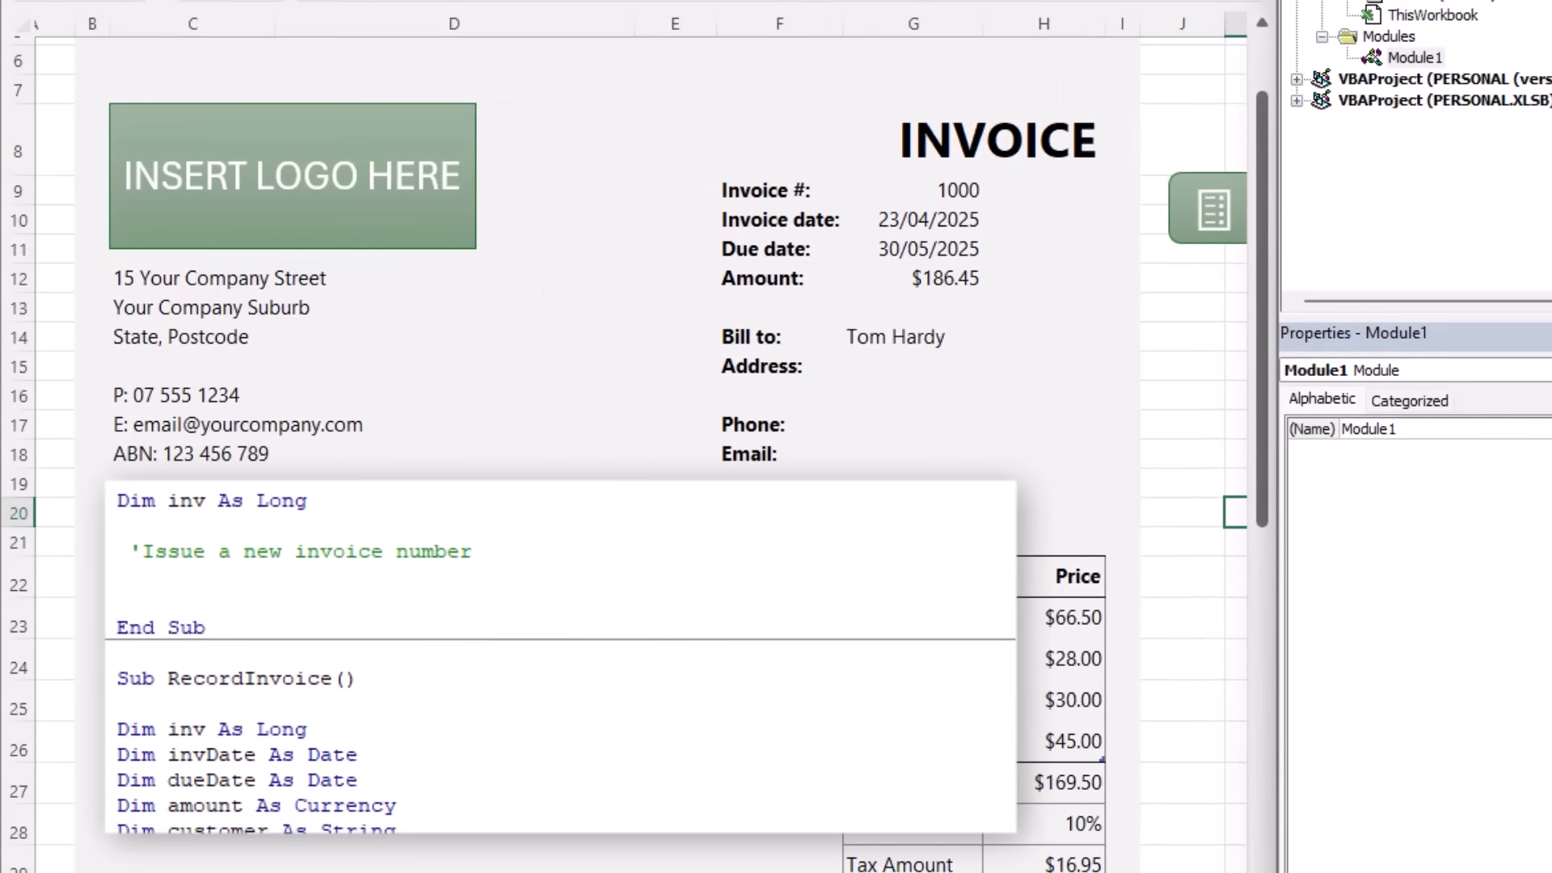
Below the invoice-number comment in ResetInvoice, read the current number with inv = Range("G9")
{"action": "type", "text": "inv = range("}
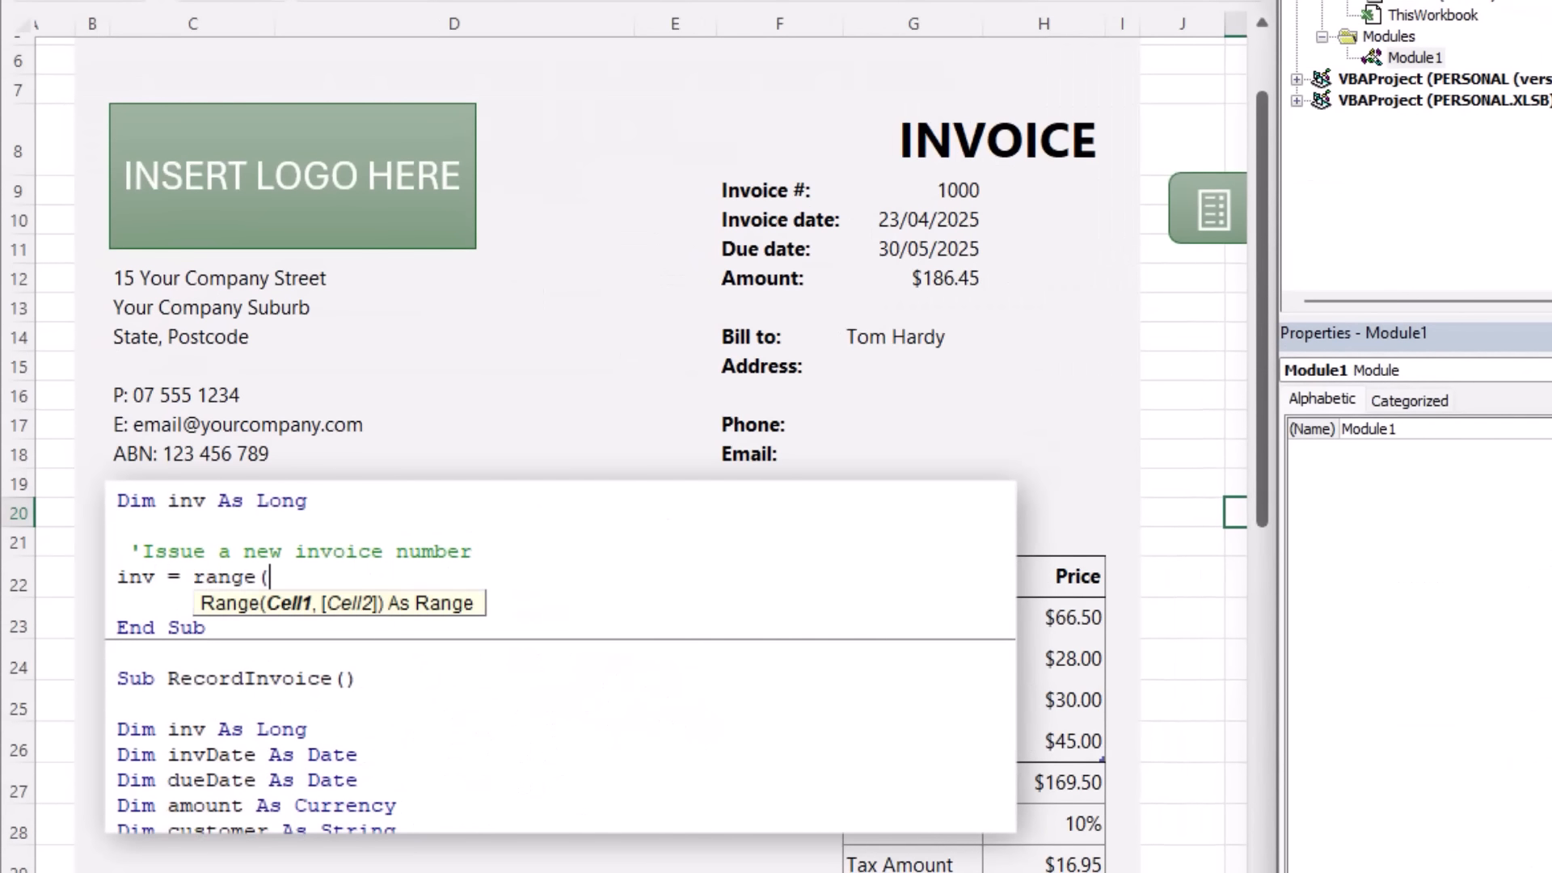
{"action": "type", "text": "\"G9"}
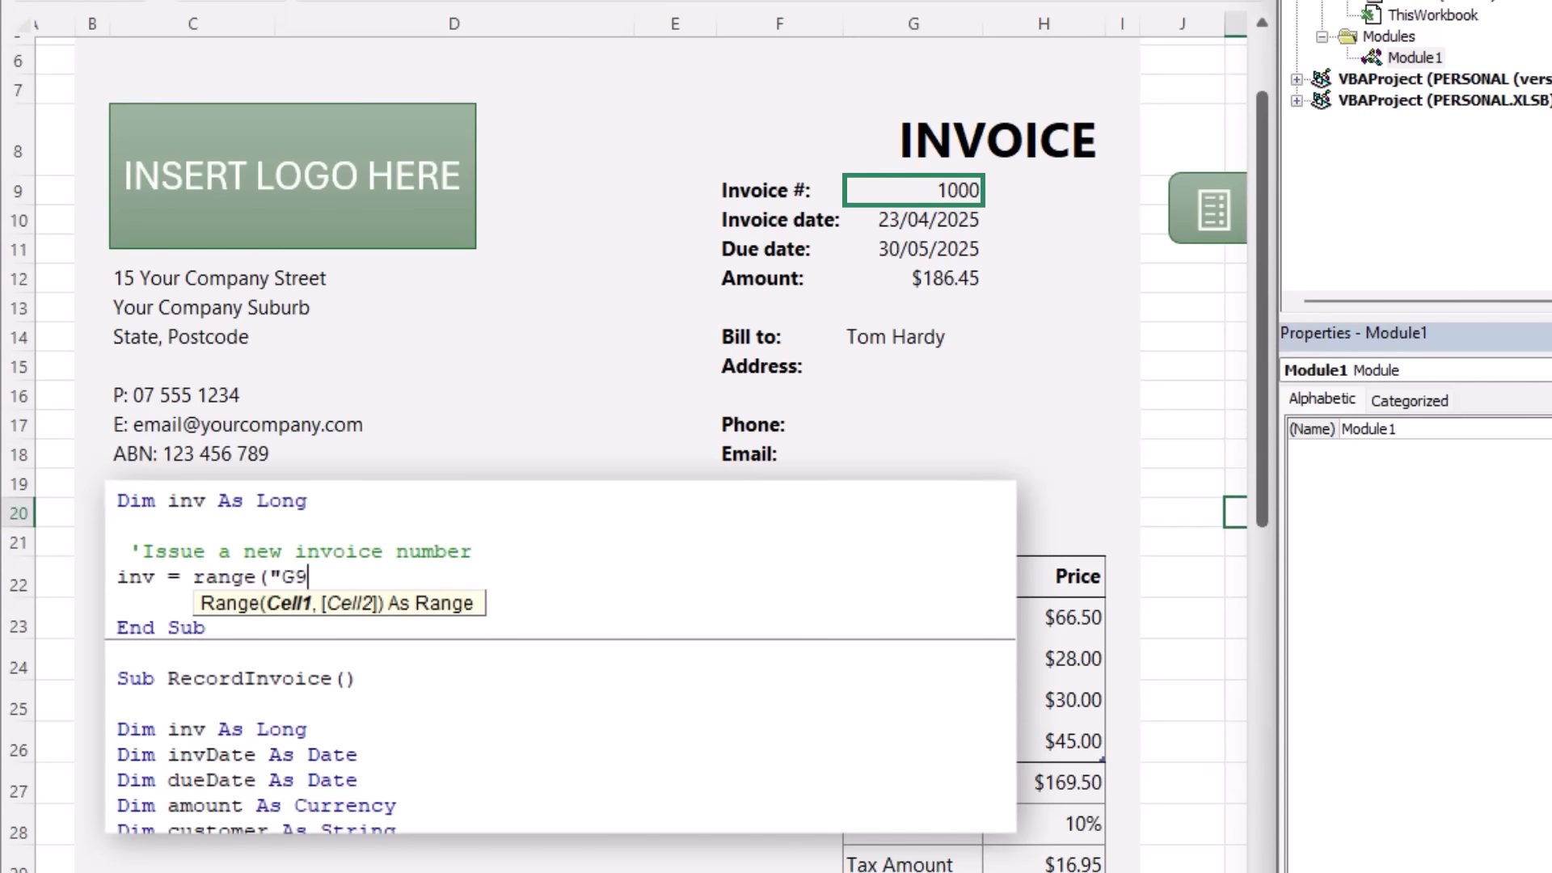
{"action": "type", "text": ")"}
{"action": "key", "text": "Return"}
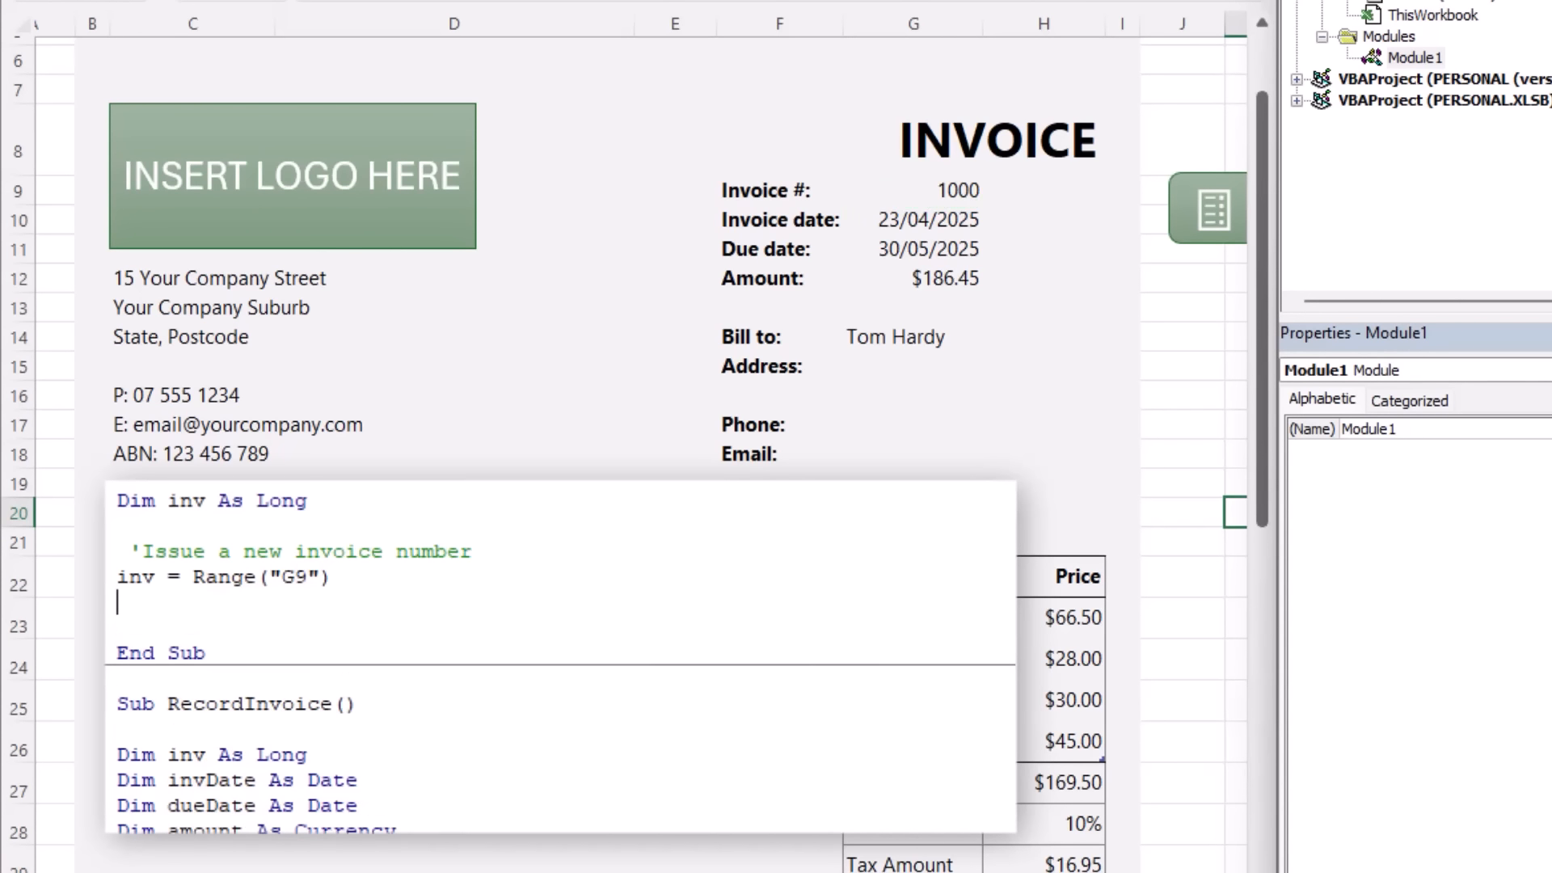
Add the line Range("G9") = inv + 1 to ResetInvoice and leave a blank line below it
{"action": "type", "text": "Range(\"G9"}
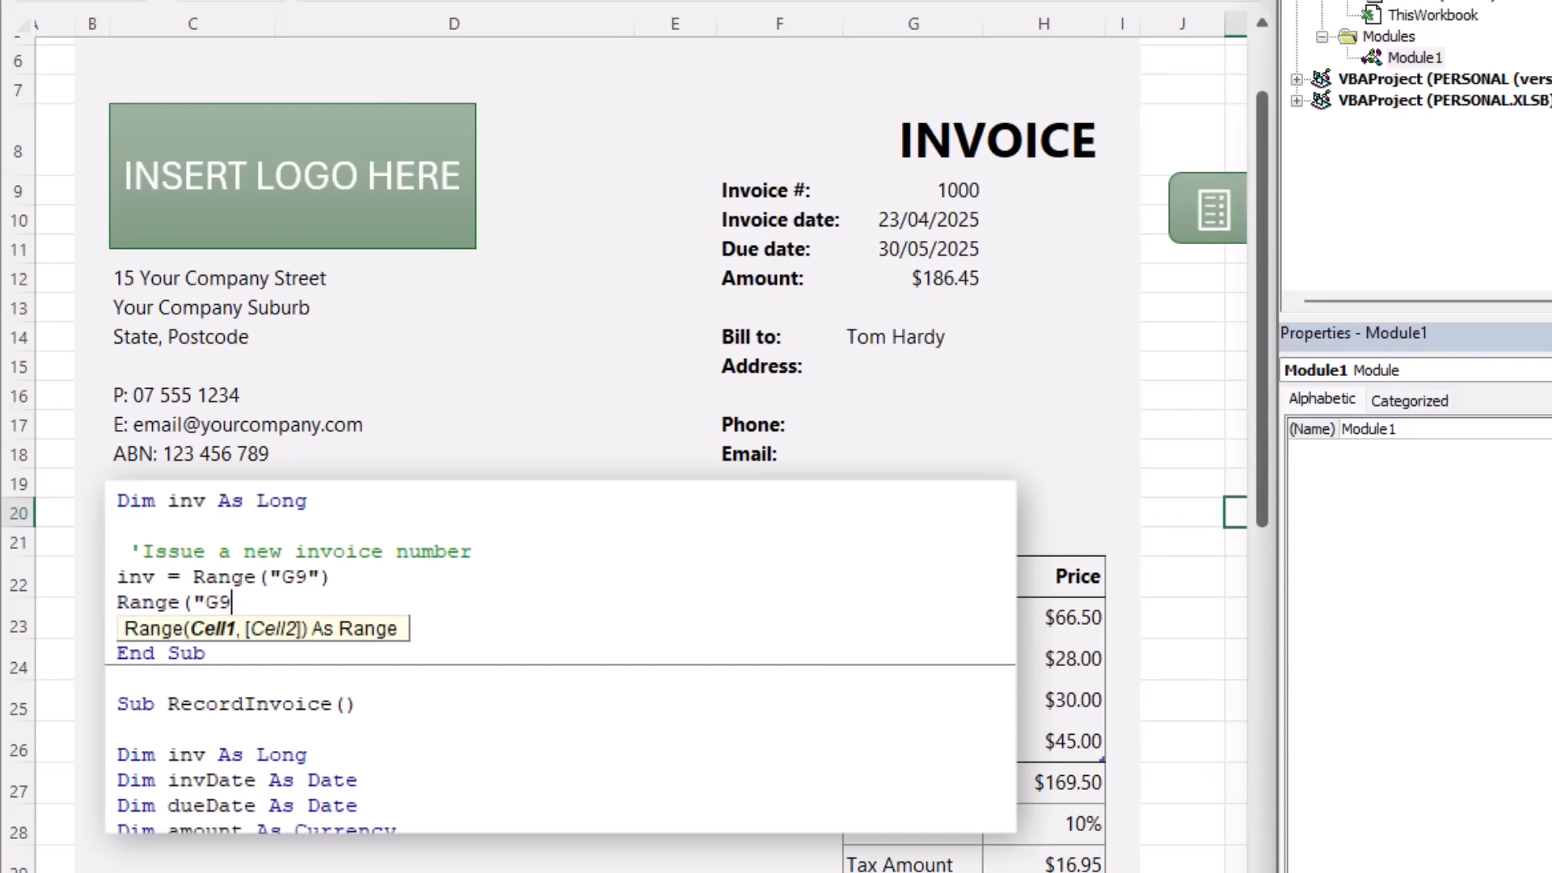
{"action": "type", "text": "\")"}
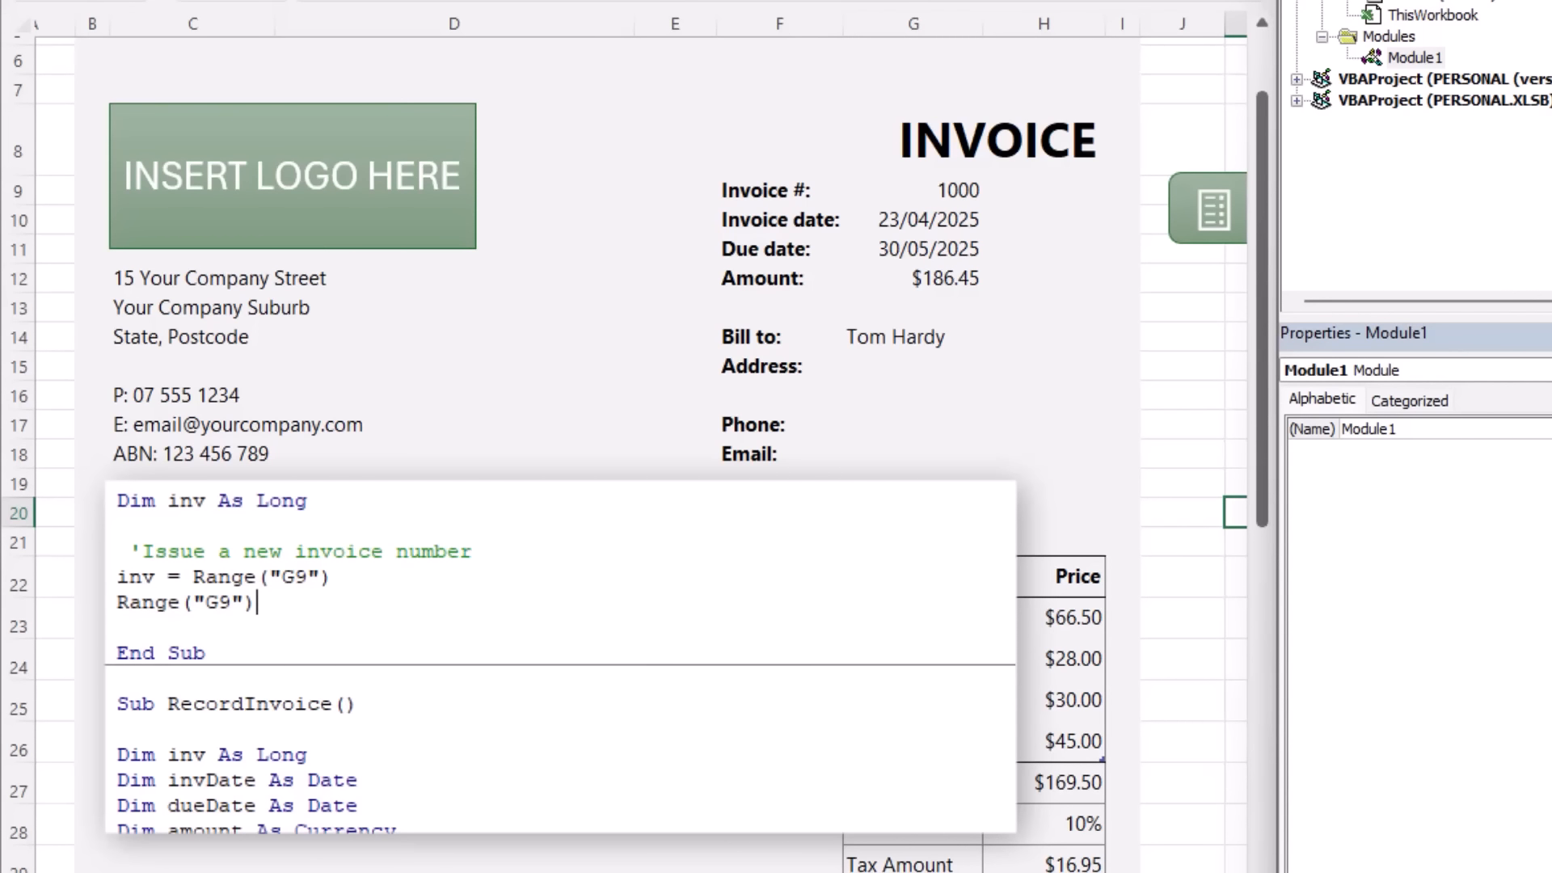
{"action": "type", "text": " = "}
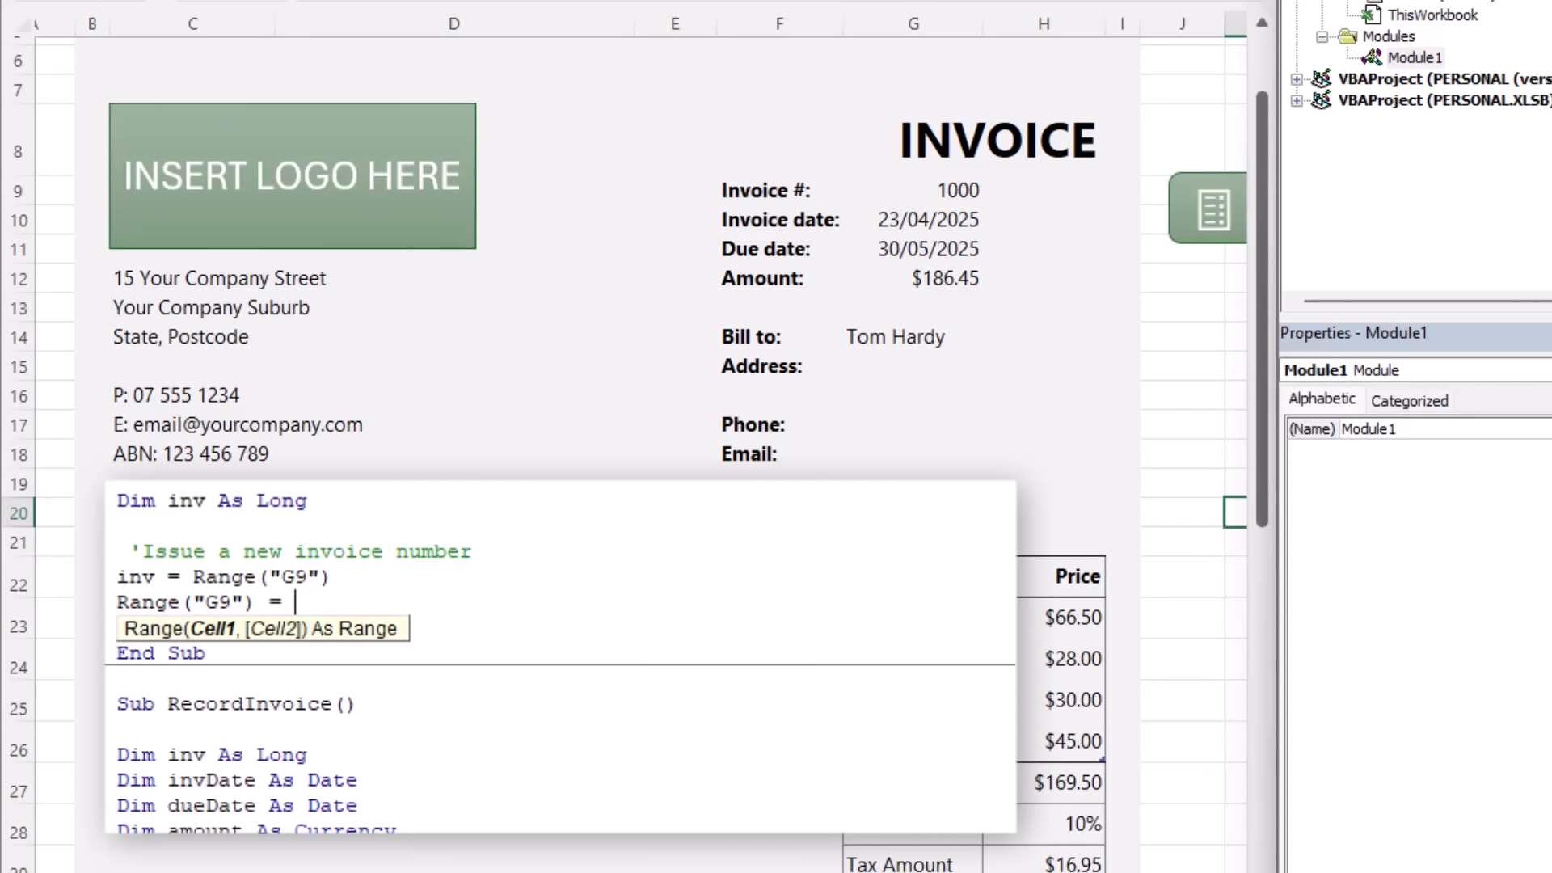
{"action": "type", "text": "inv + 1"}
{"action": "key", "text": "Return"}
{"action": "key", "text": "Return"}
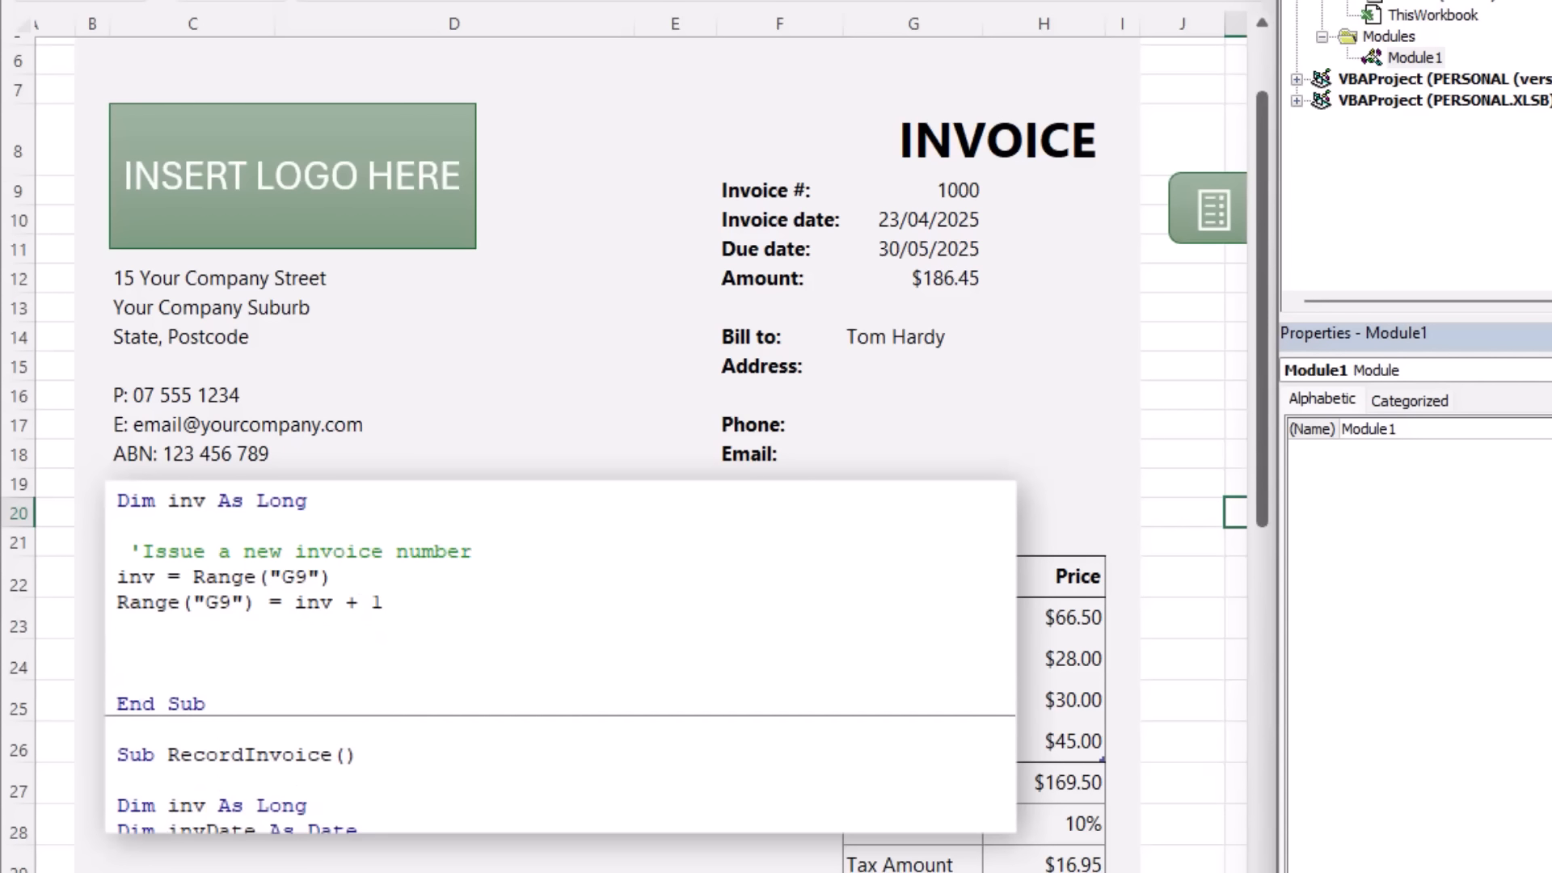
Add the comment 'Clear cells ready for new invoice details and start a Range statement covering the customer cells G14:G18
{"action": "type", "text": "'Clear cells ready fo"}
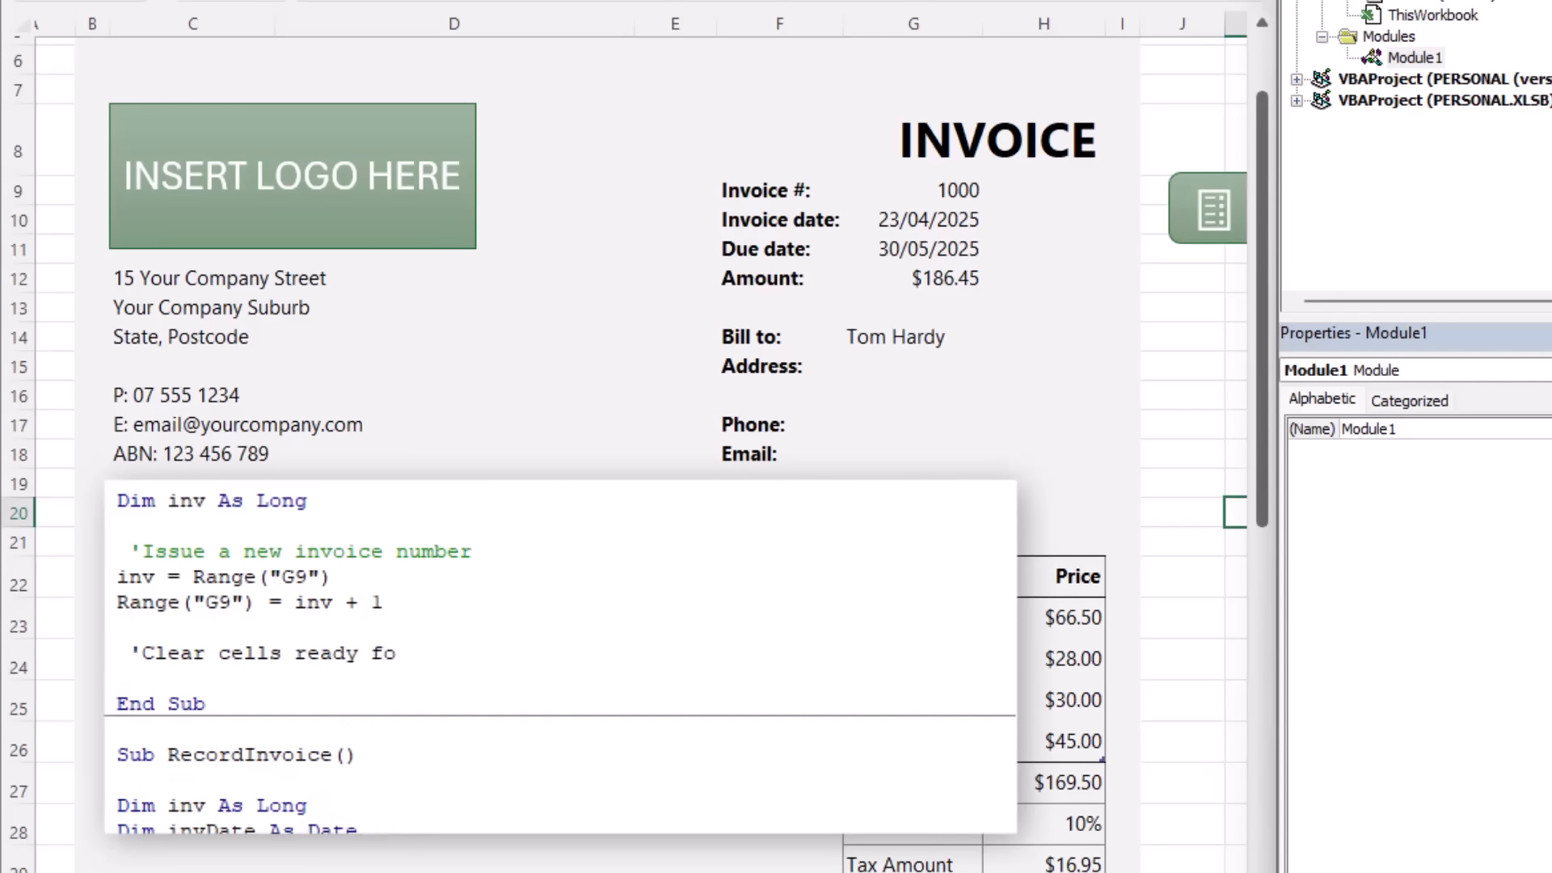
{"action": "type", "text": "r new invoice details"}
{"action": "key", "text": "Return"}
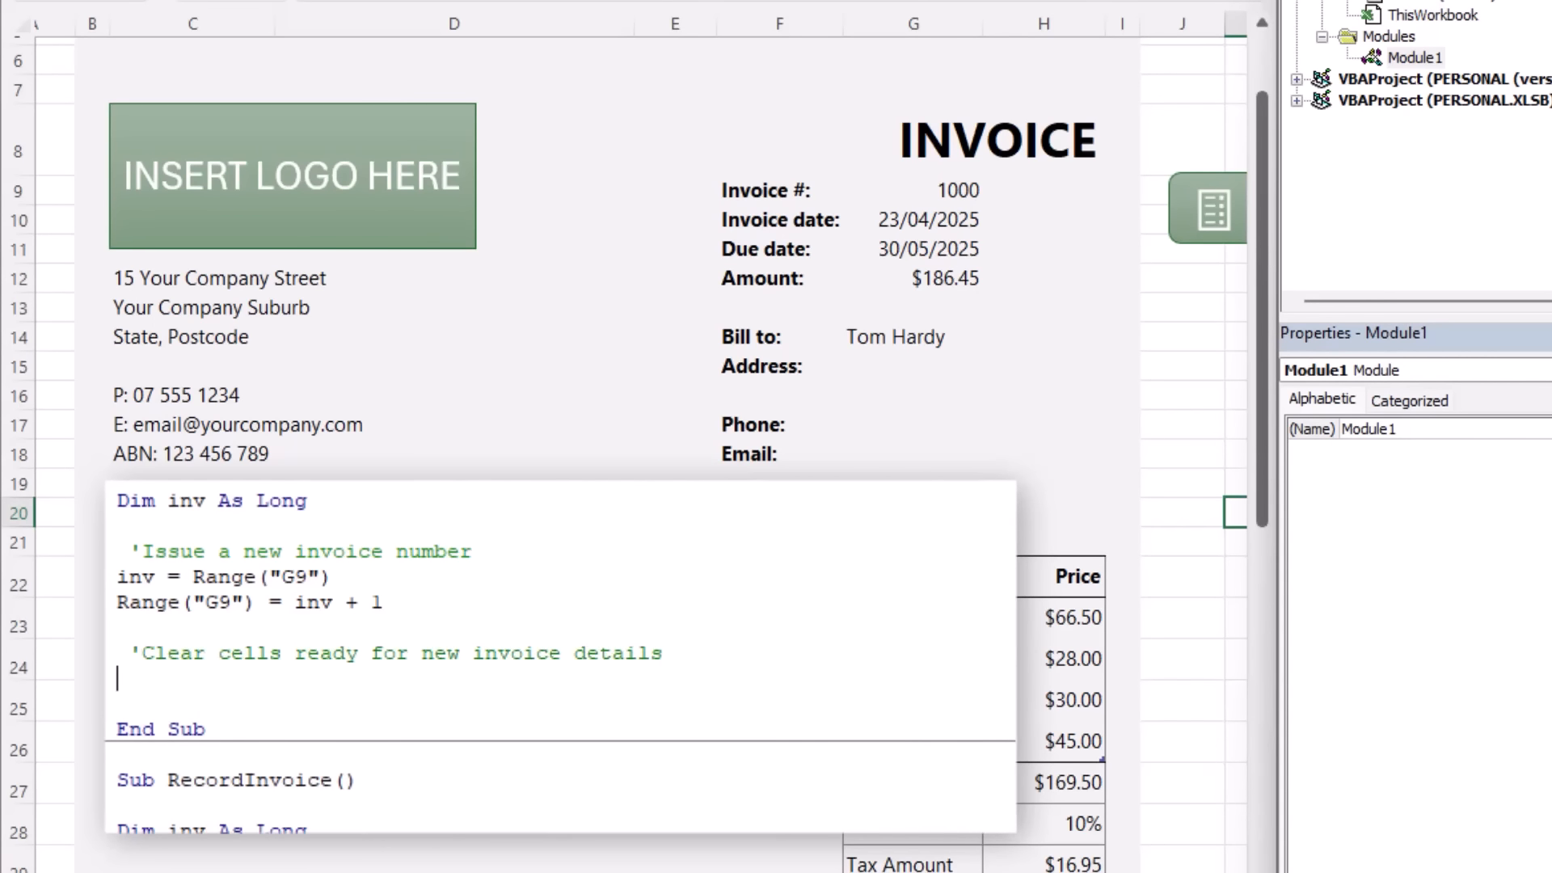
{"action": "type", "text": "Range(\"G"}
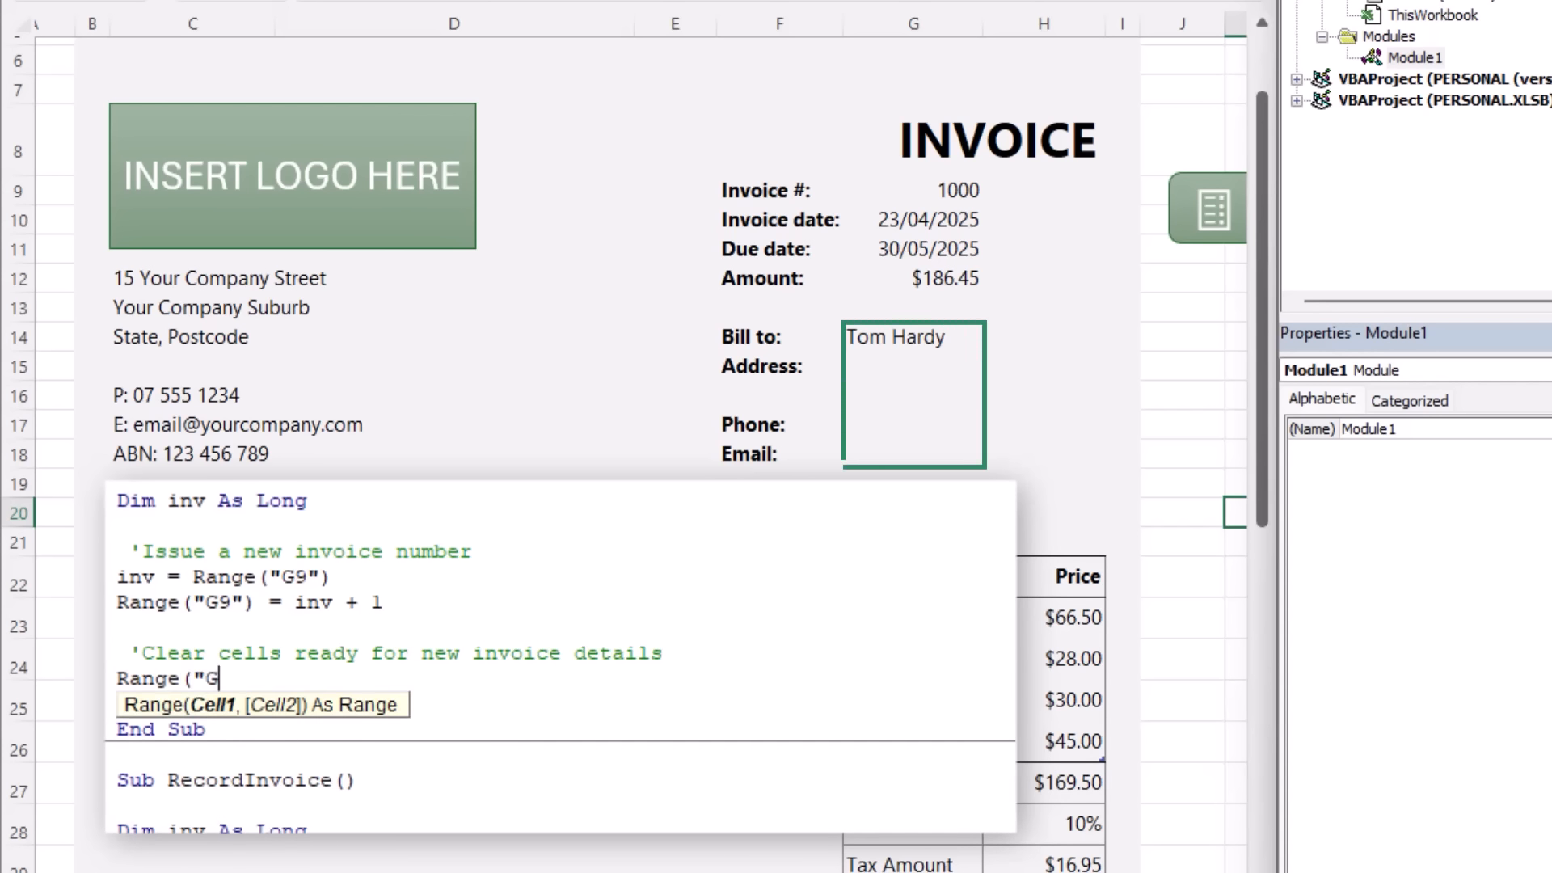
{"action": "type", "text": "14:G18"}
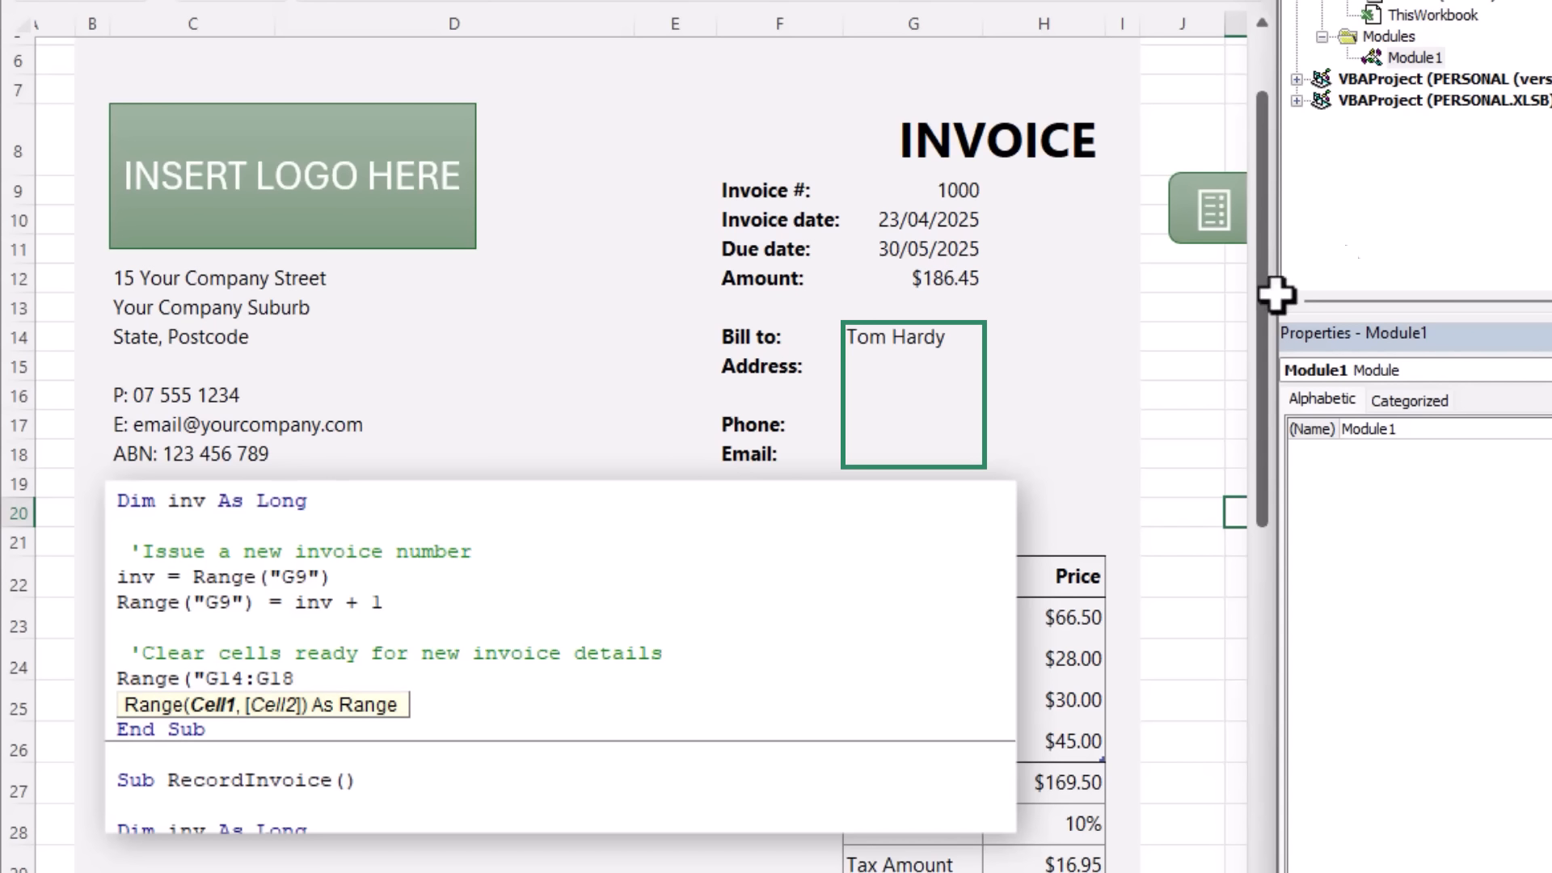
{"action": "left_click_drag", "start_coordinate": [903, 337], "coordinate": [896, 467]}
{"action": "key", "text": "alt+F11"}
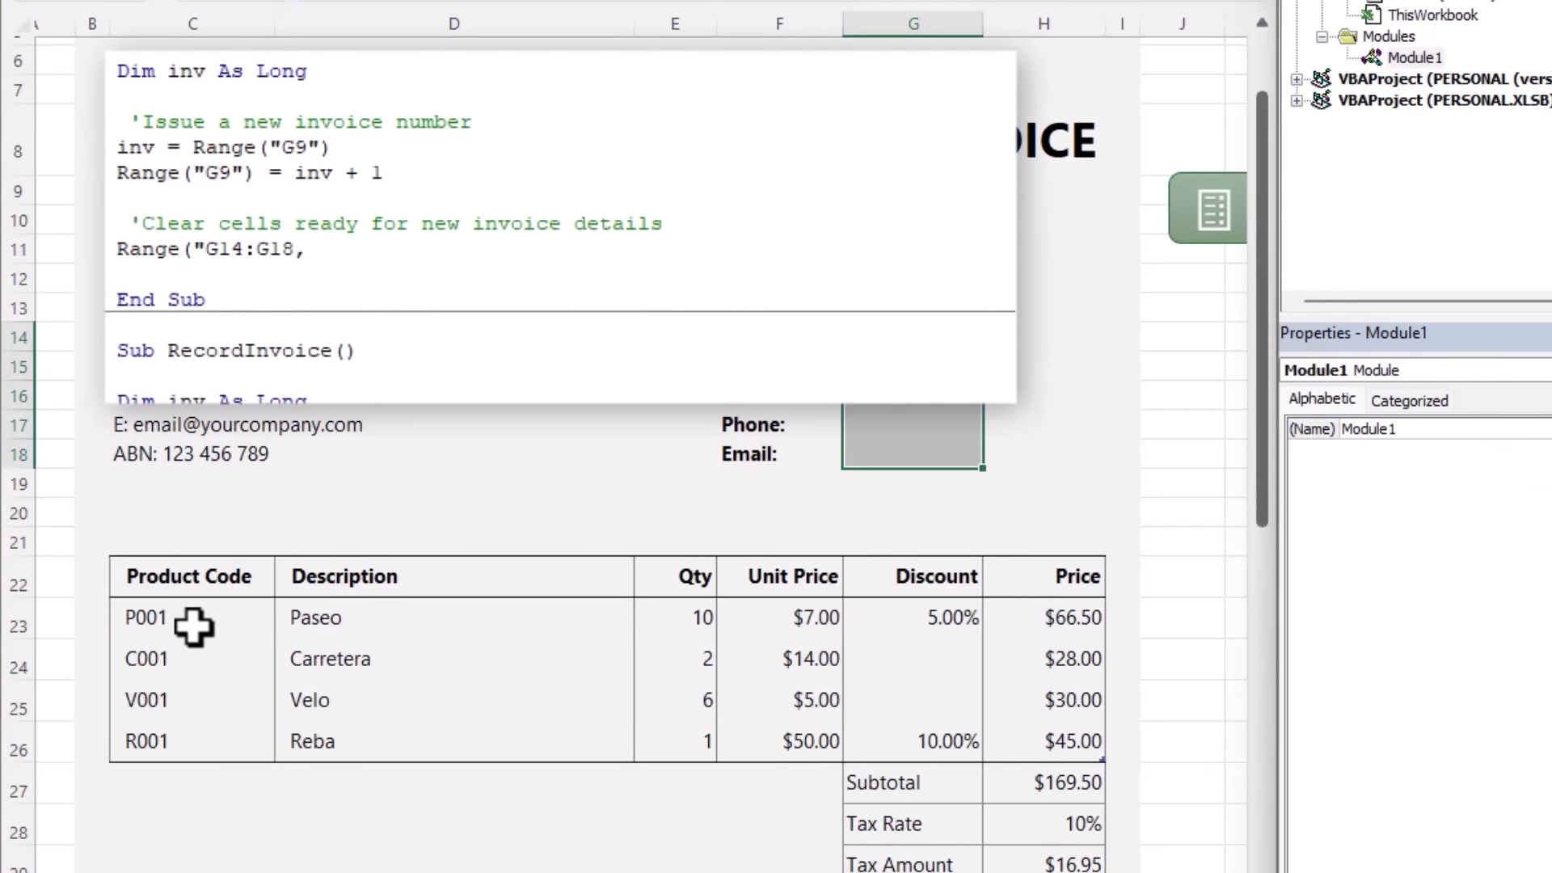
Complete the Range statement with InvItems[[Product Code]:[Discount]] and apply ClearContents to it
{"action": "left_click_drag", "start_coordinate": [186, 623], "coordinate": [954, 738]}
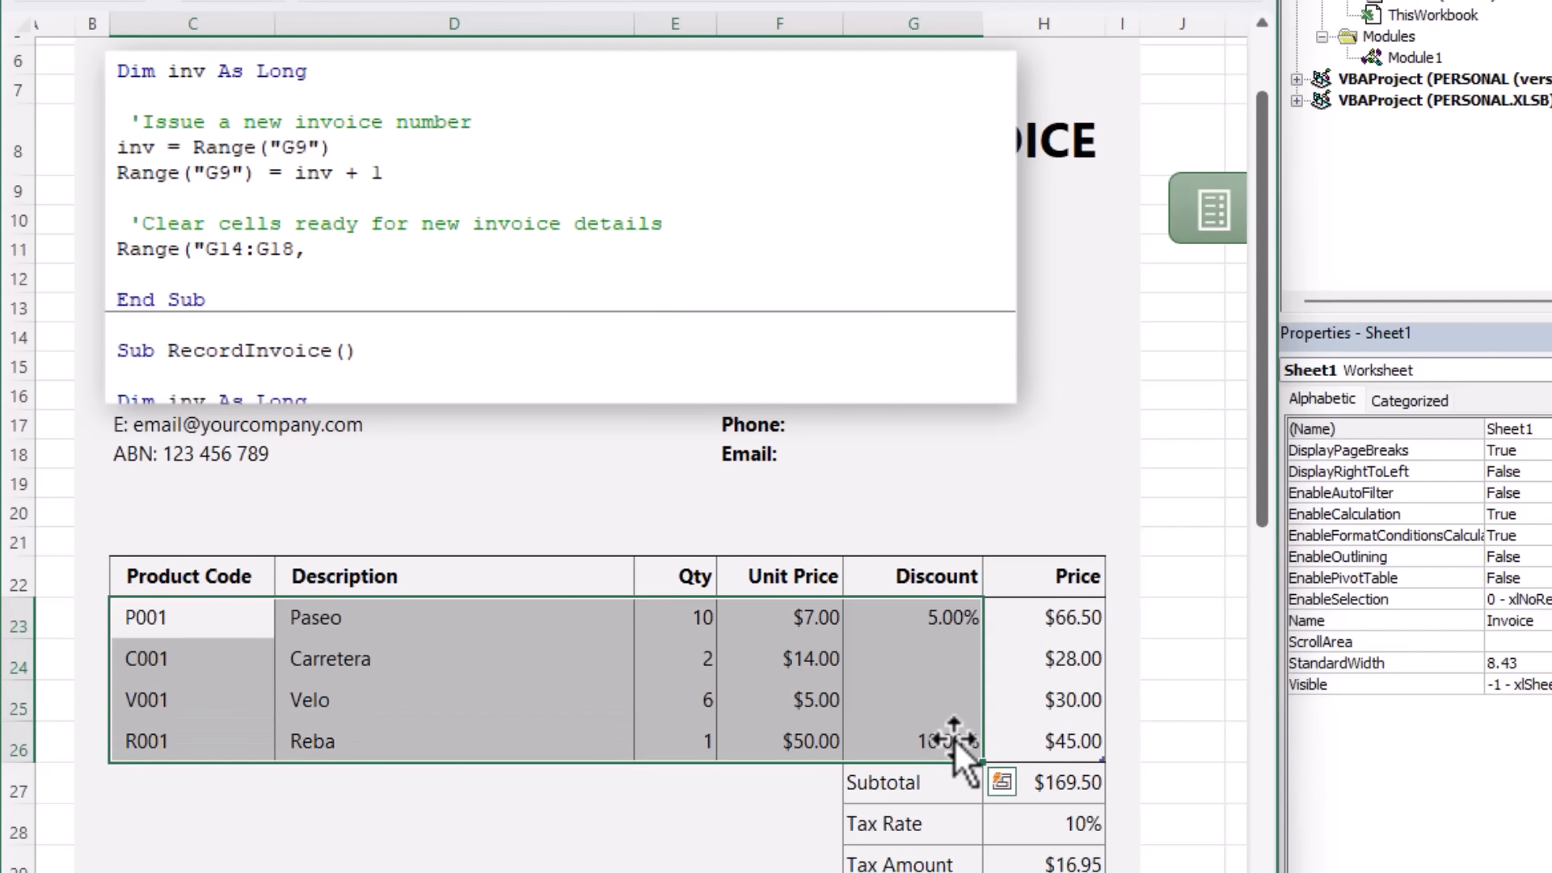
{"action": "left_click", "coordinate": [313, 250]}
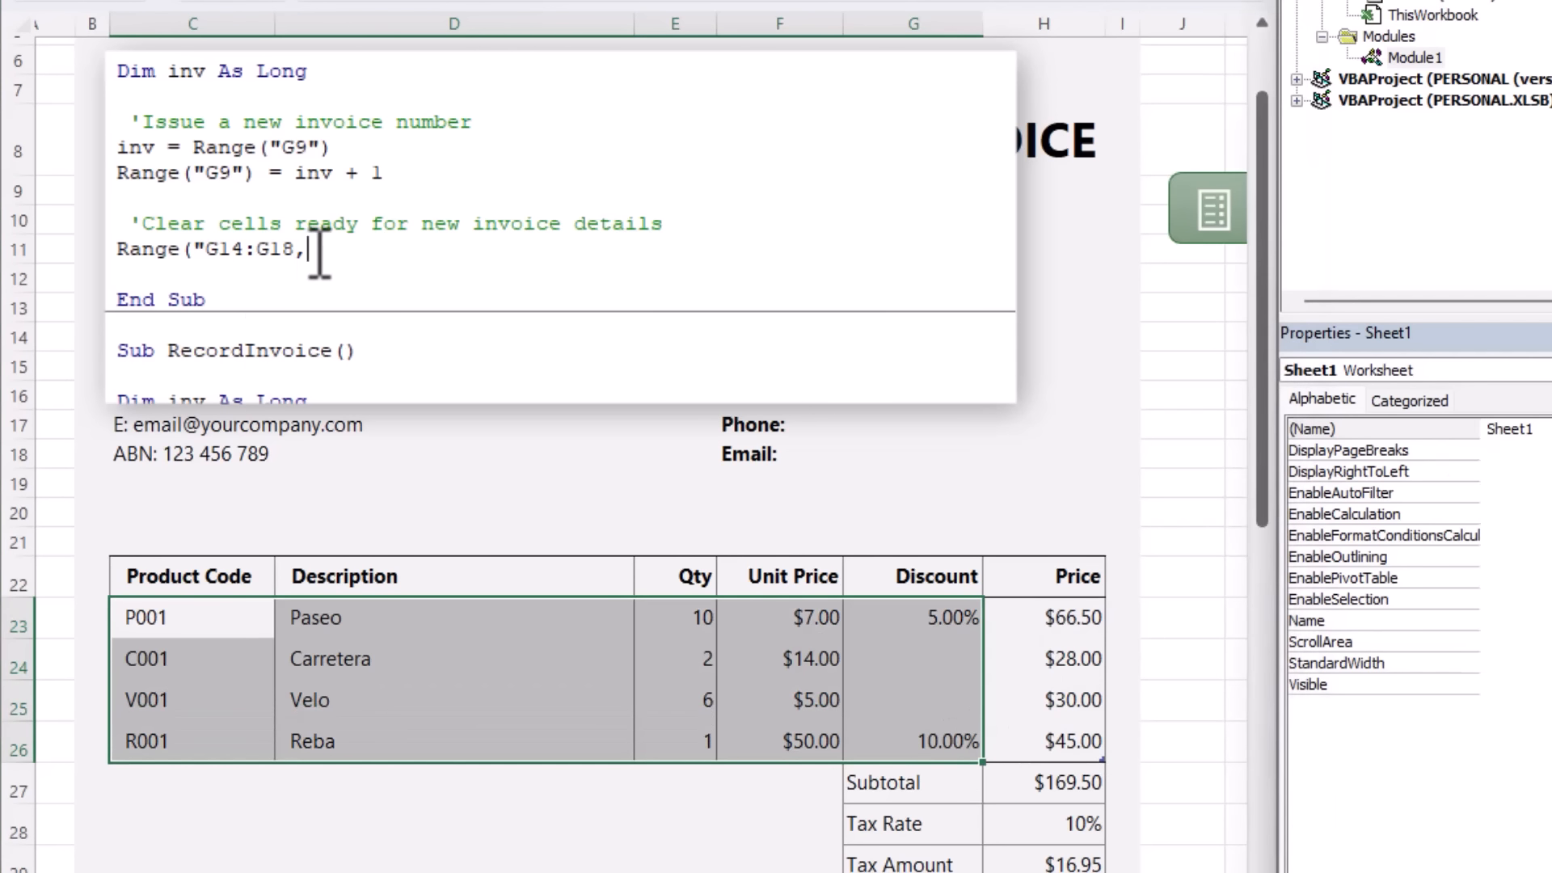
{"action": "type", "text": "InvIt"}
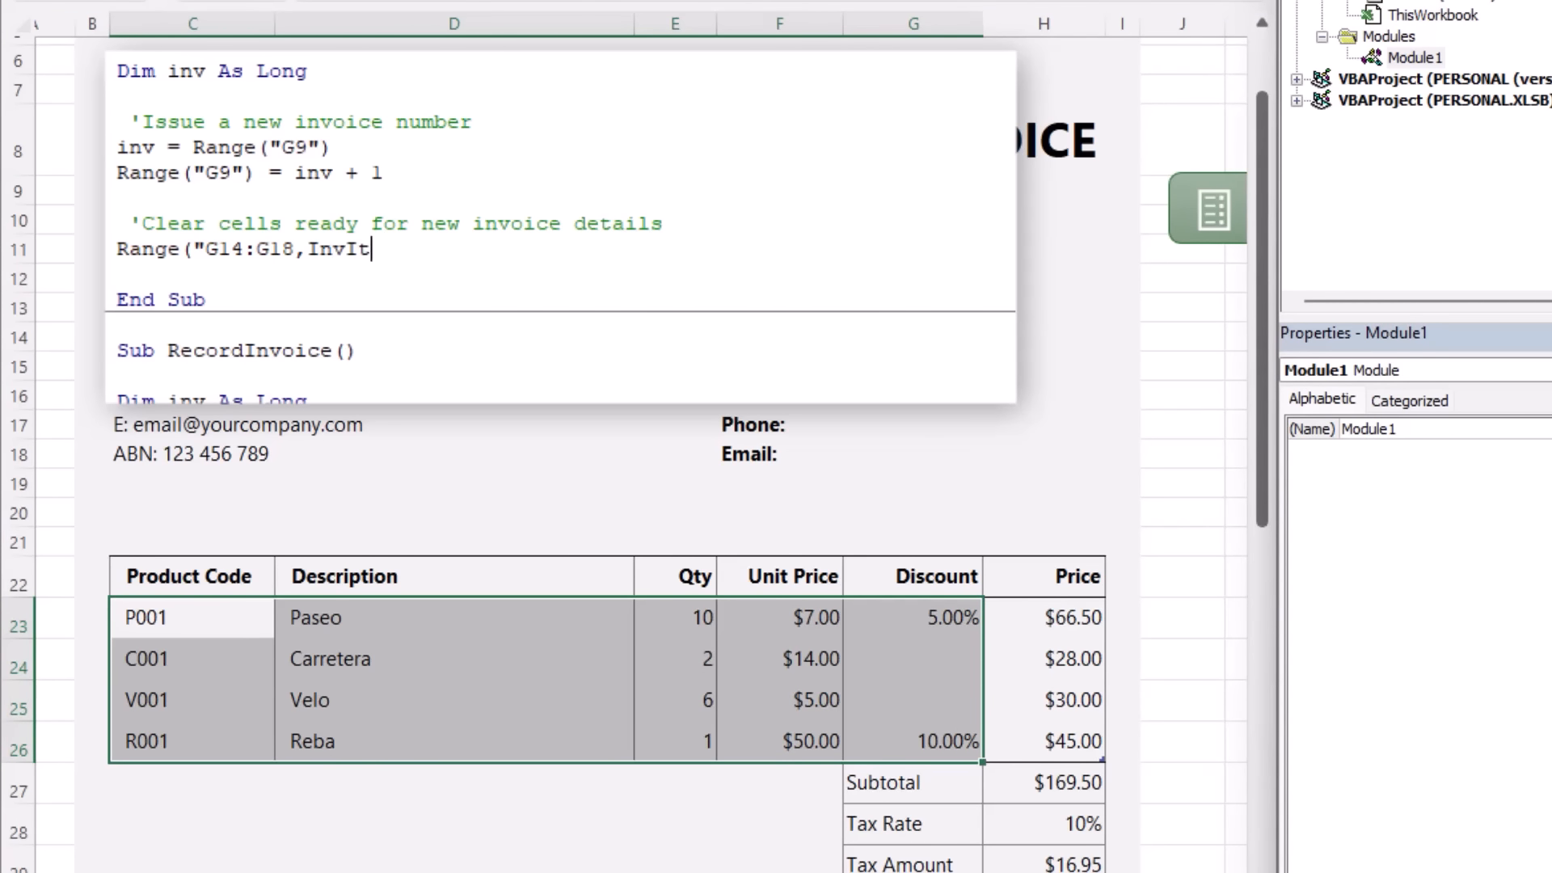
{"action": "type", "text": "ems[[Product Code]:"}
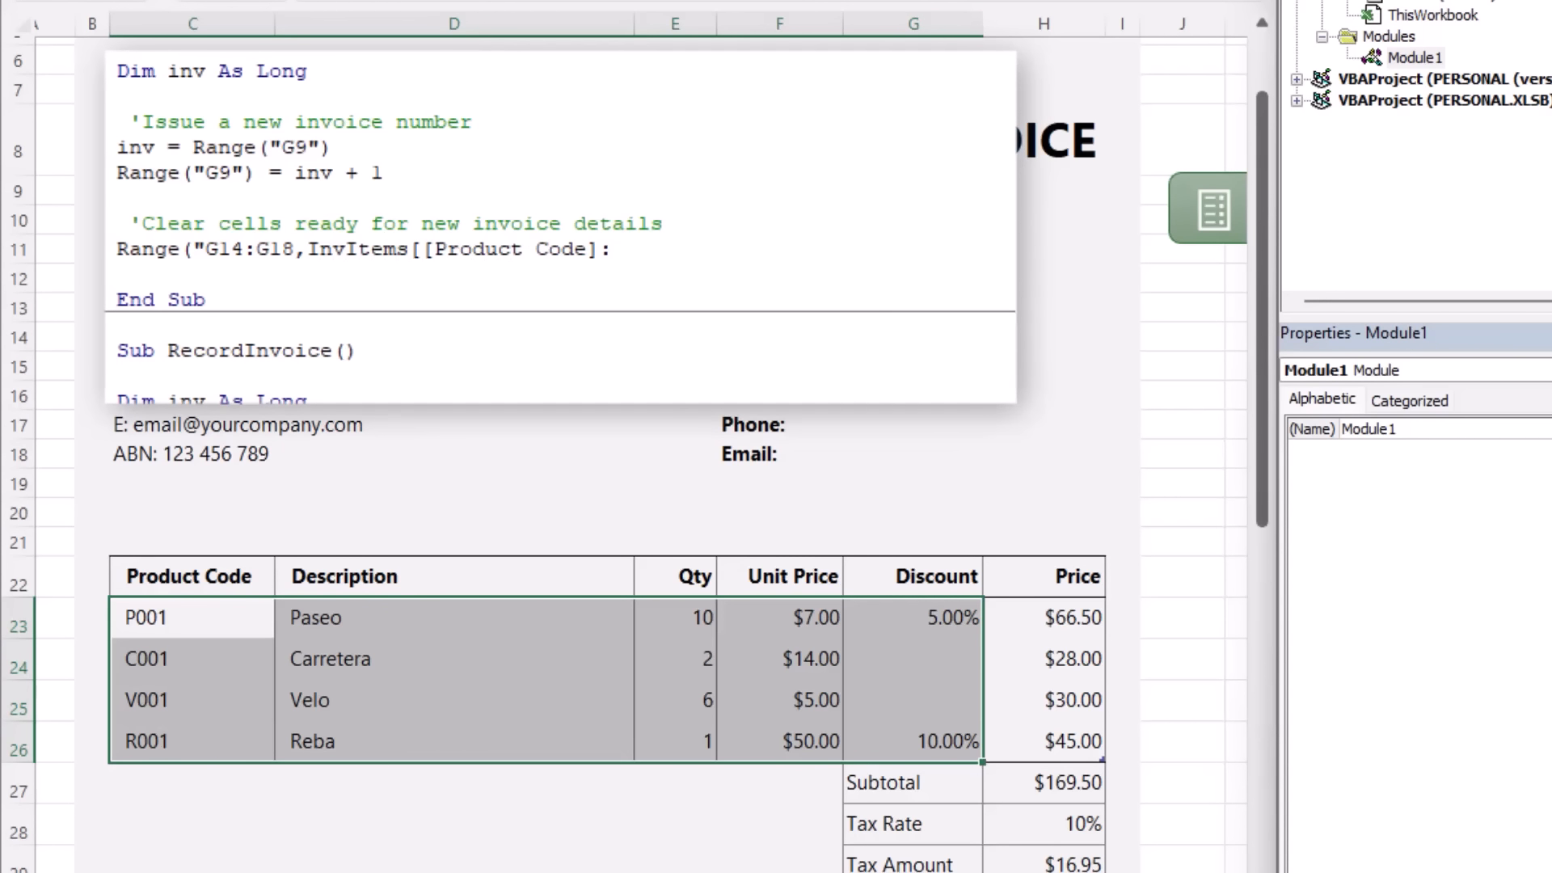
{"action": "type", "text": "[Disccount]]"}
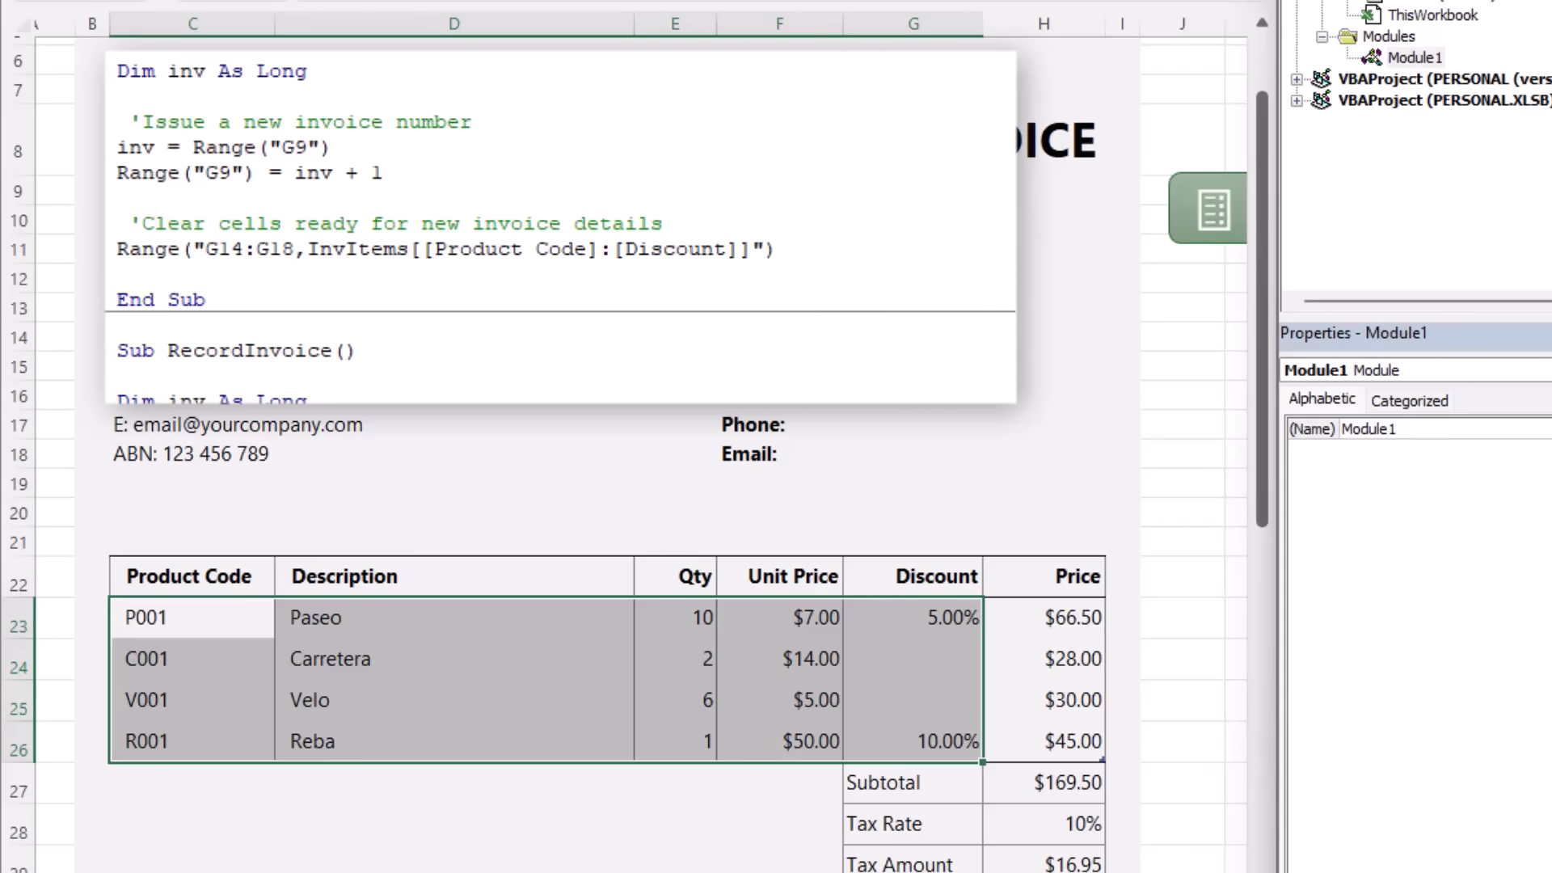
{"action": "type", "text": ".clear"}
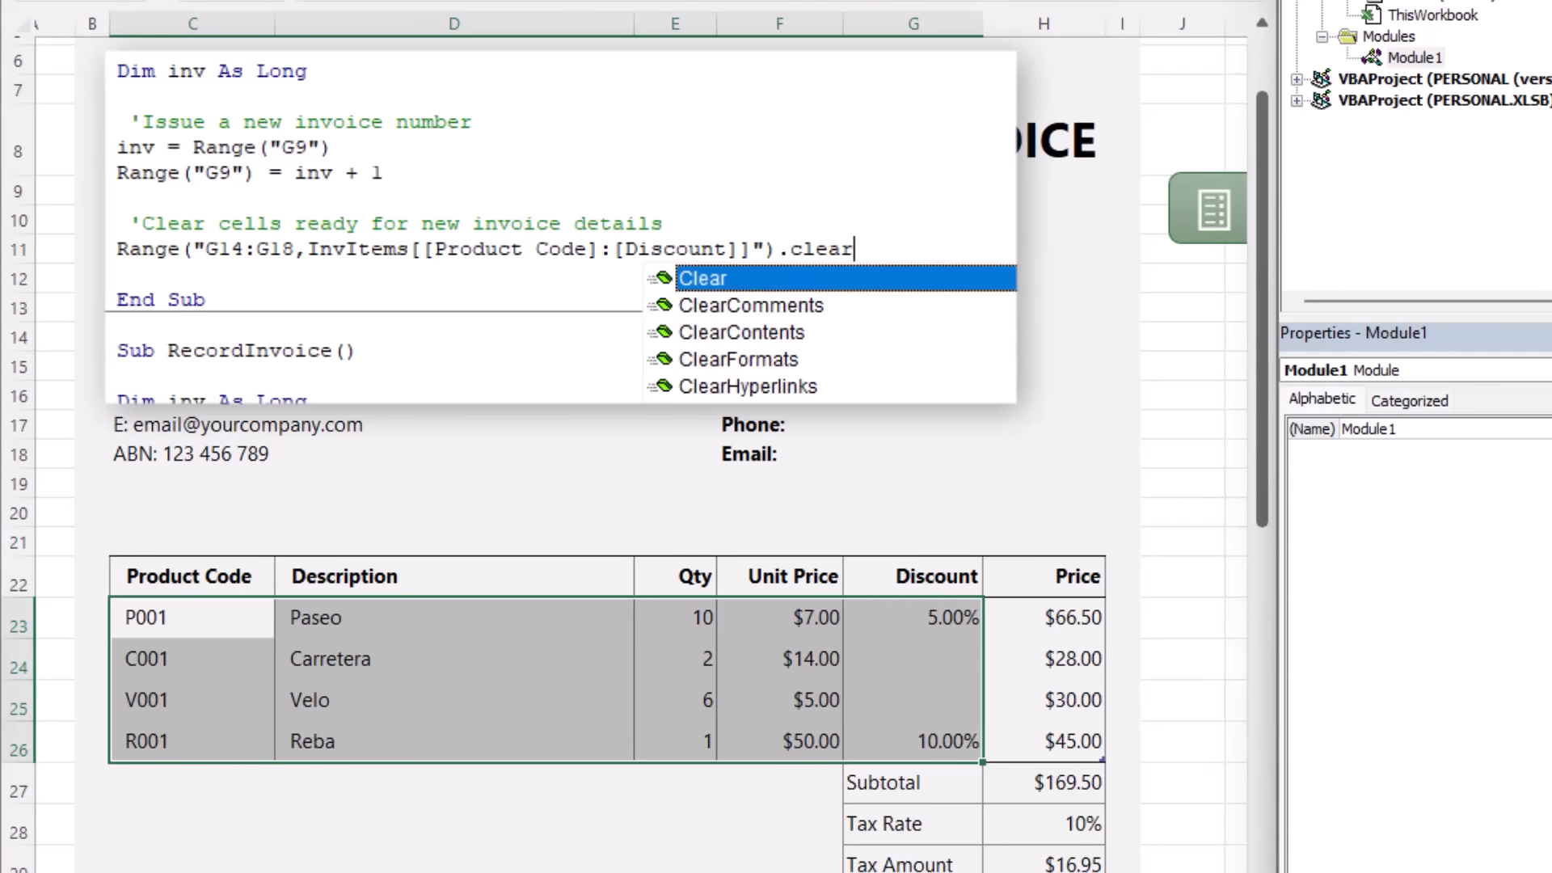
{"action": "key", "text": "Down"}
{"action": "key", "text": "Down"}
{"action": "key", "text": "Tab"}
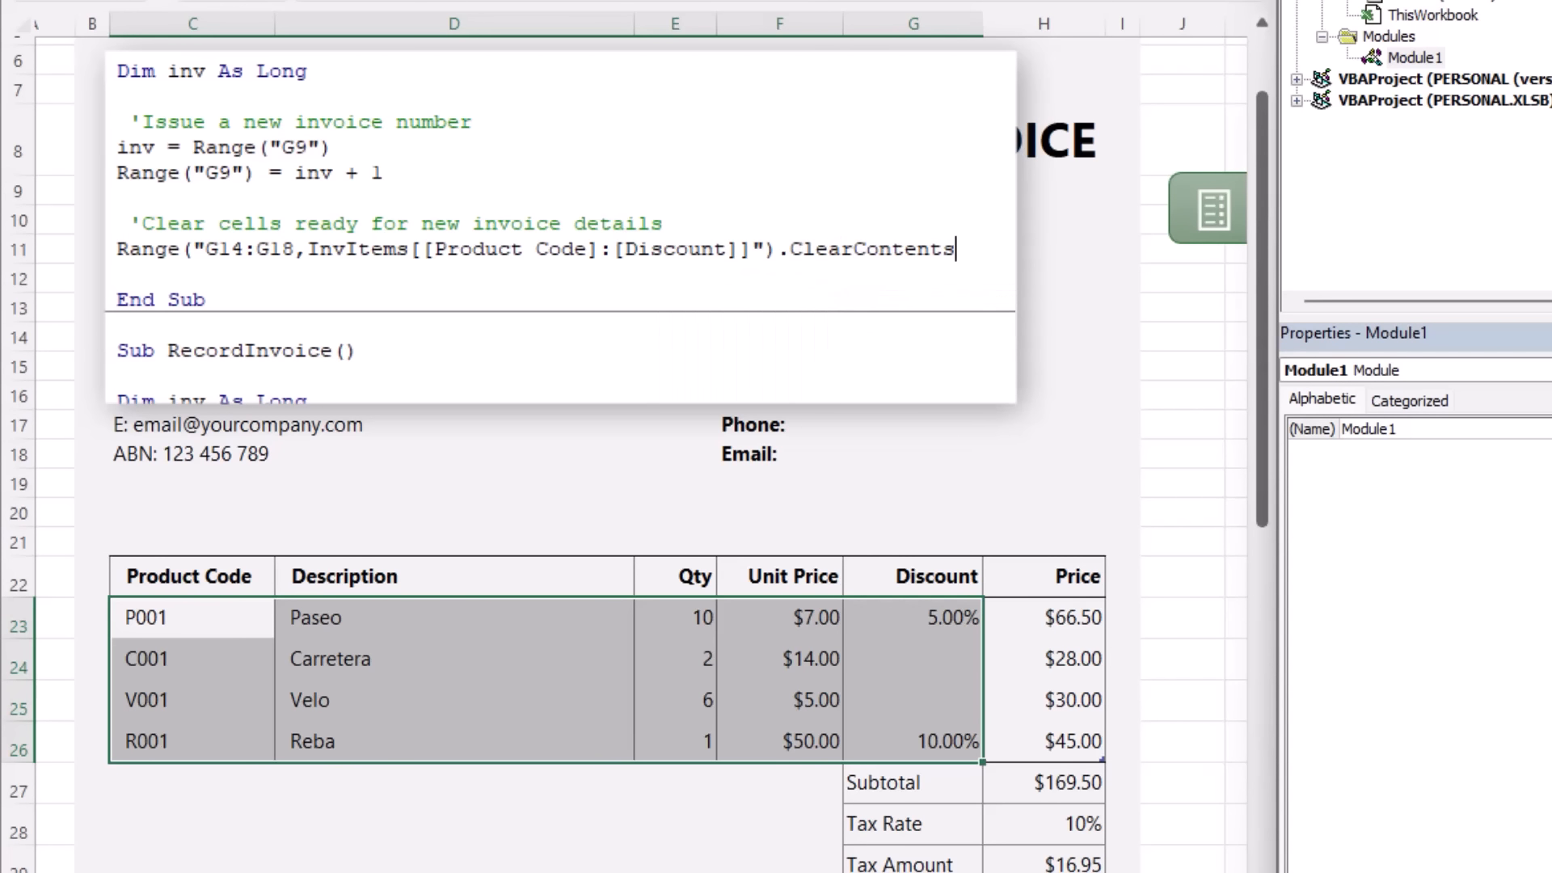
{"action": "key", "text": "Return"}
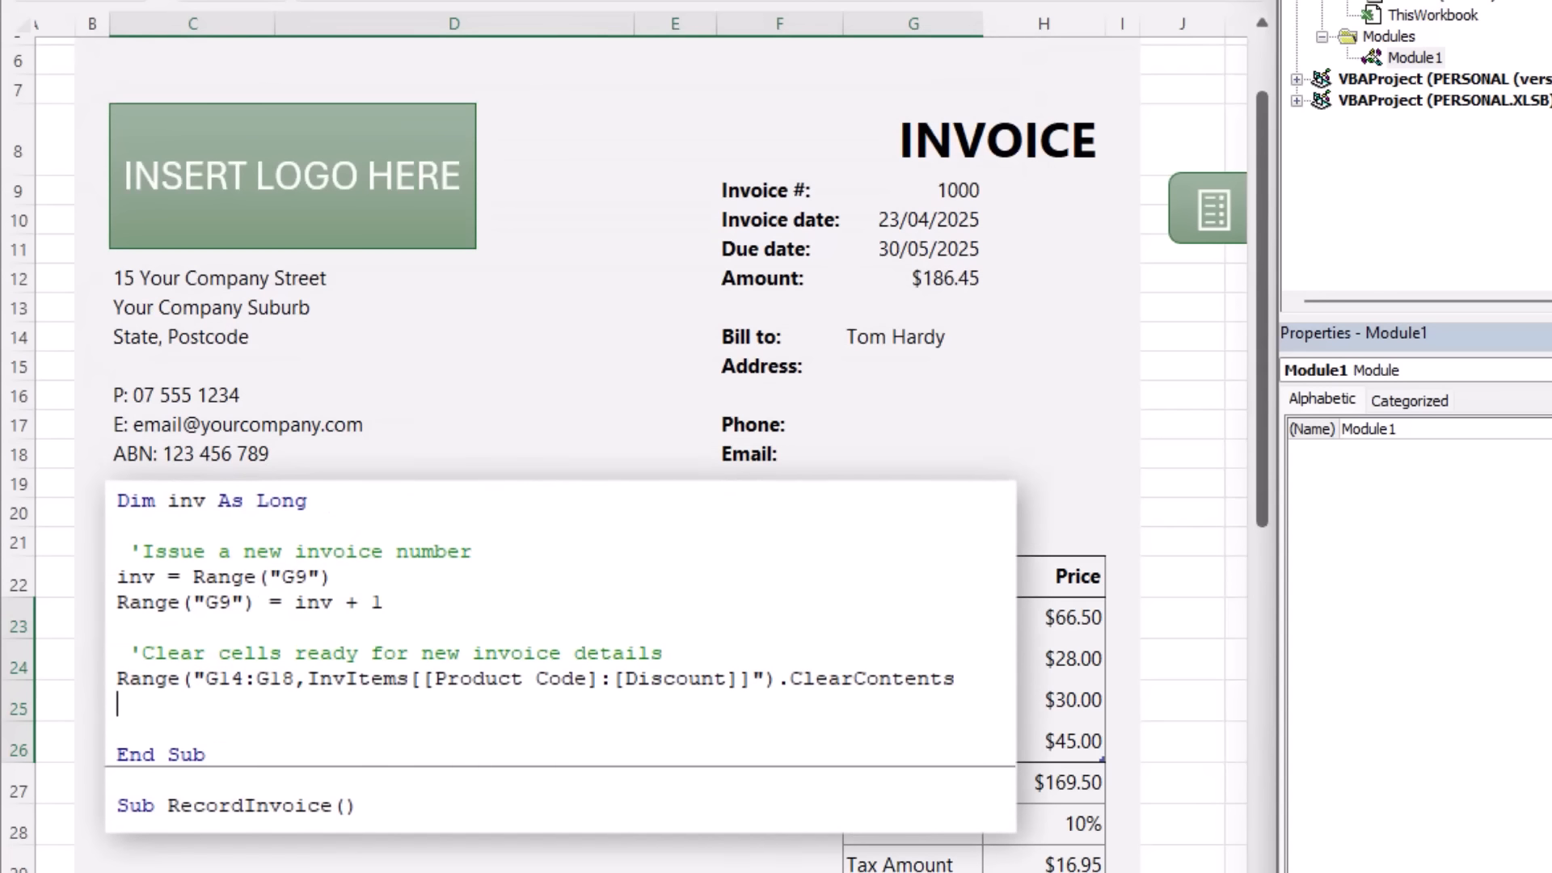
Add the line Range("G14").Select so the macro returns to the Bill to cell
{"action": "type", "text": "Range("}
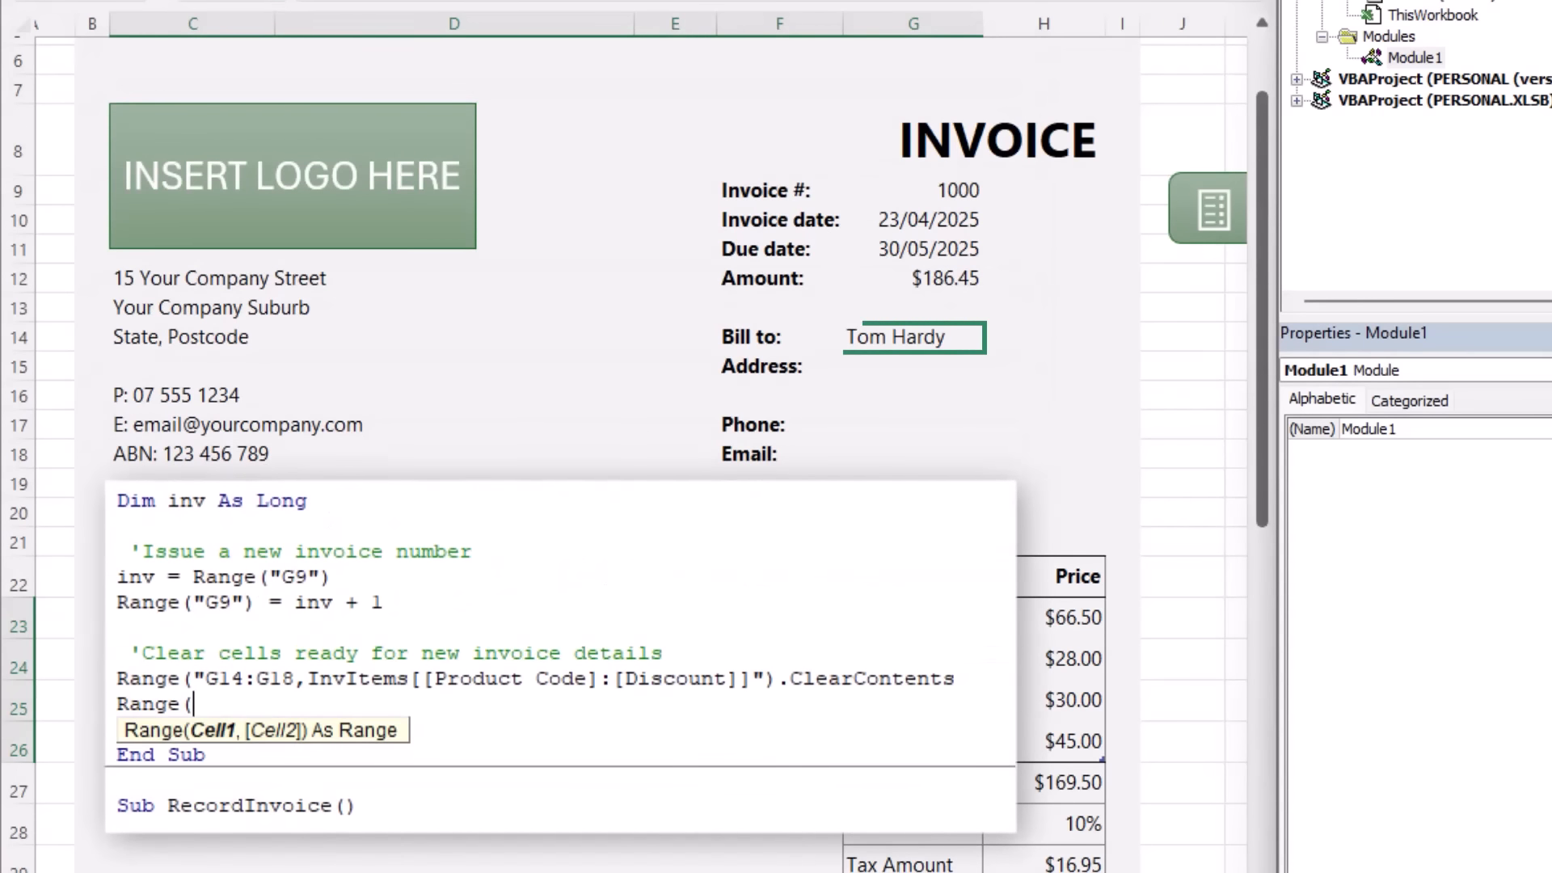
{"action": "type", "text": "\"G14\")"}
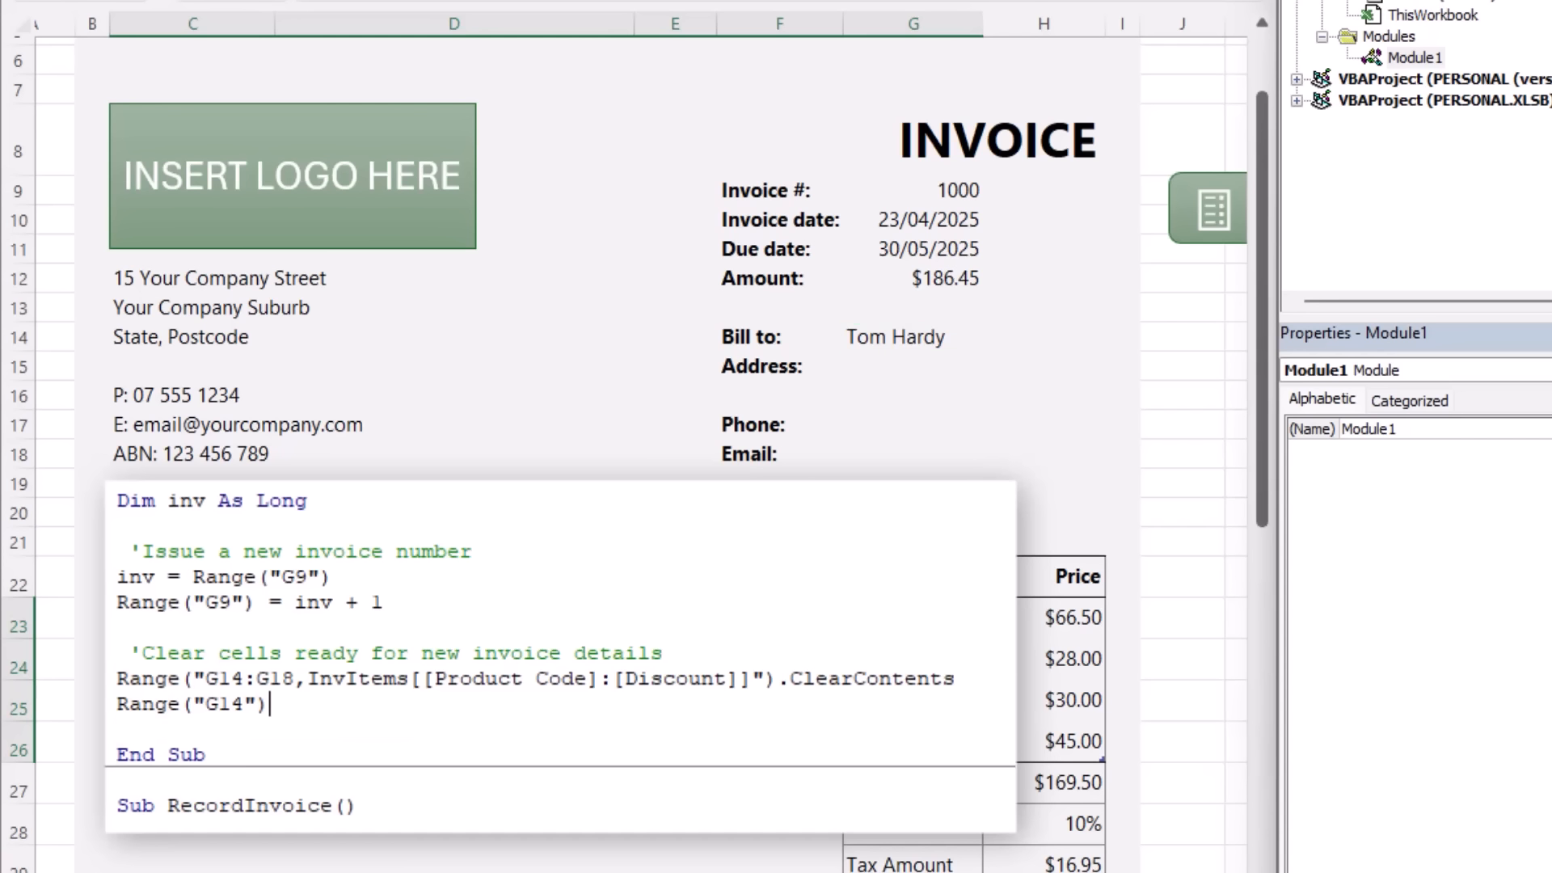
{"action": "type", "text": ".sele"}
{"action": "key", "text": "Return"}
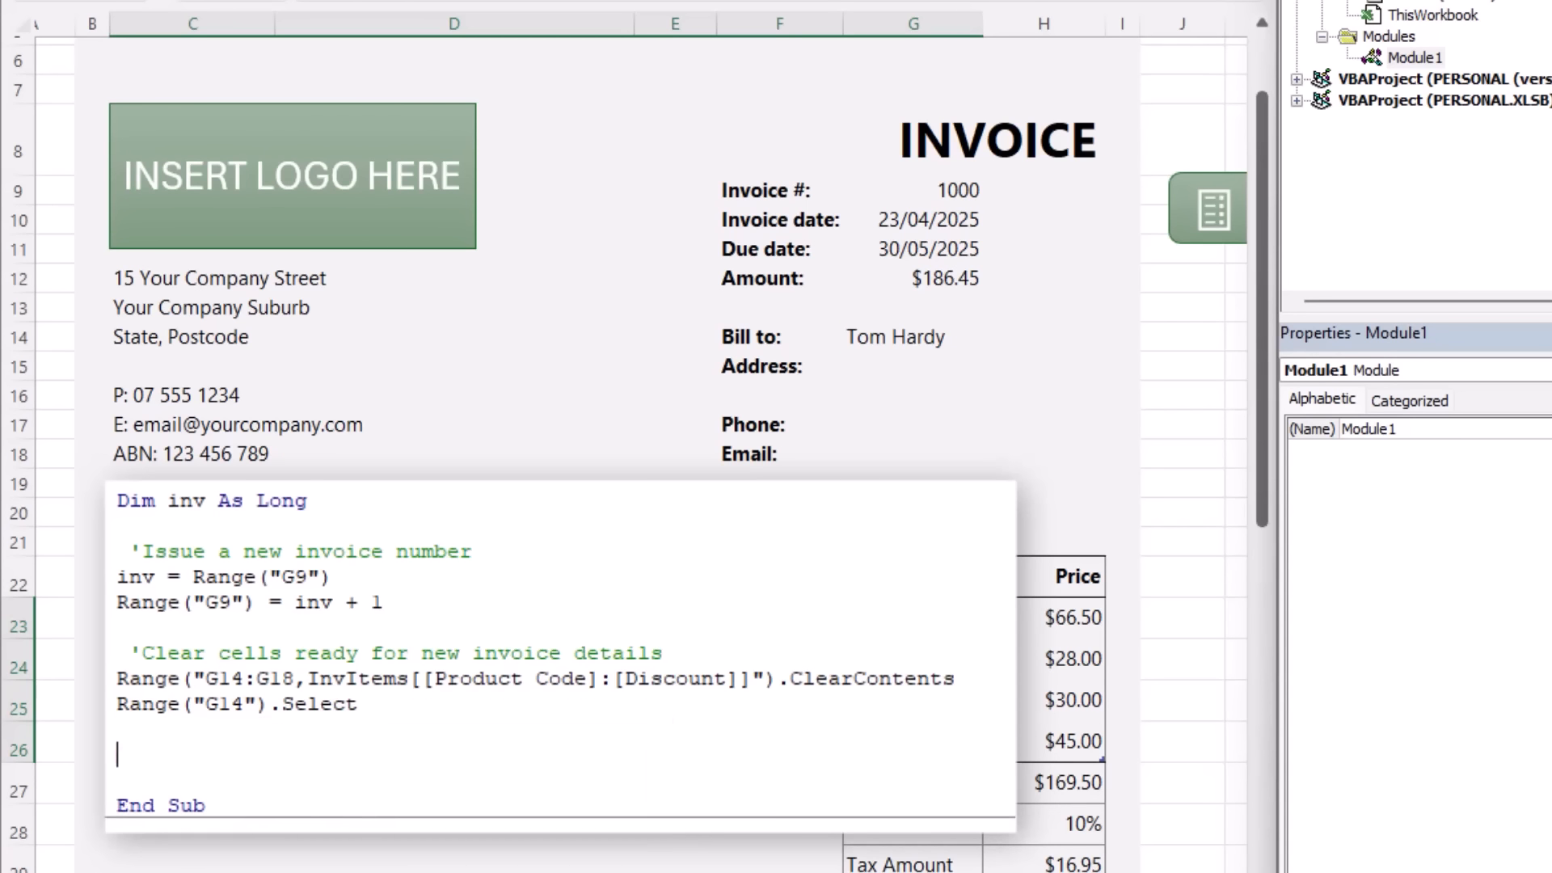
Add MsgBox "Template is reset. New invoice number is " & inv + 1 with the vbInformation style
{"action": "type", "text": "MsgBox \"Templ"}
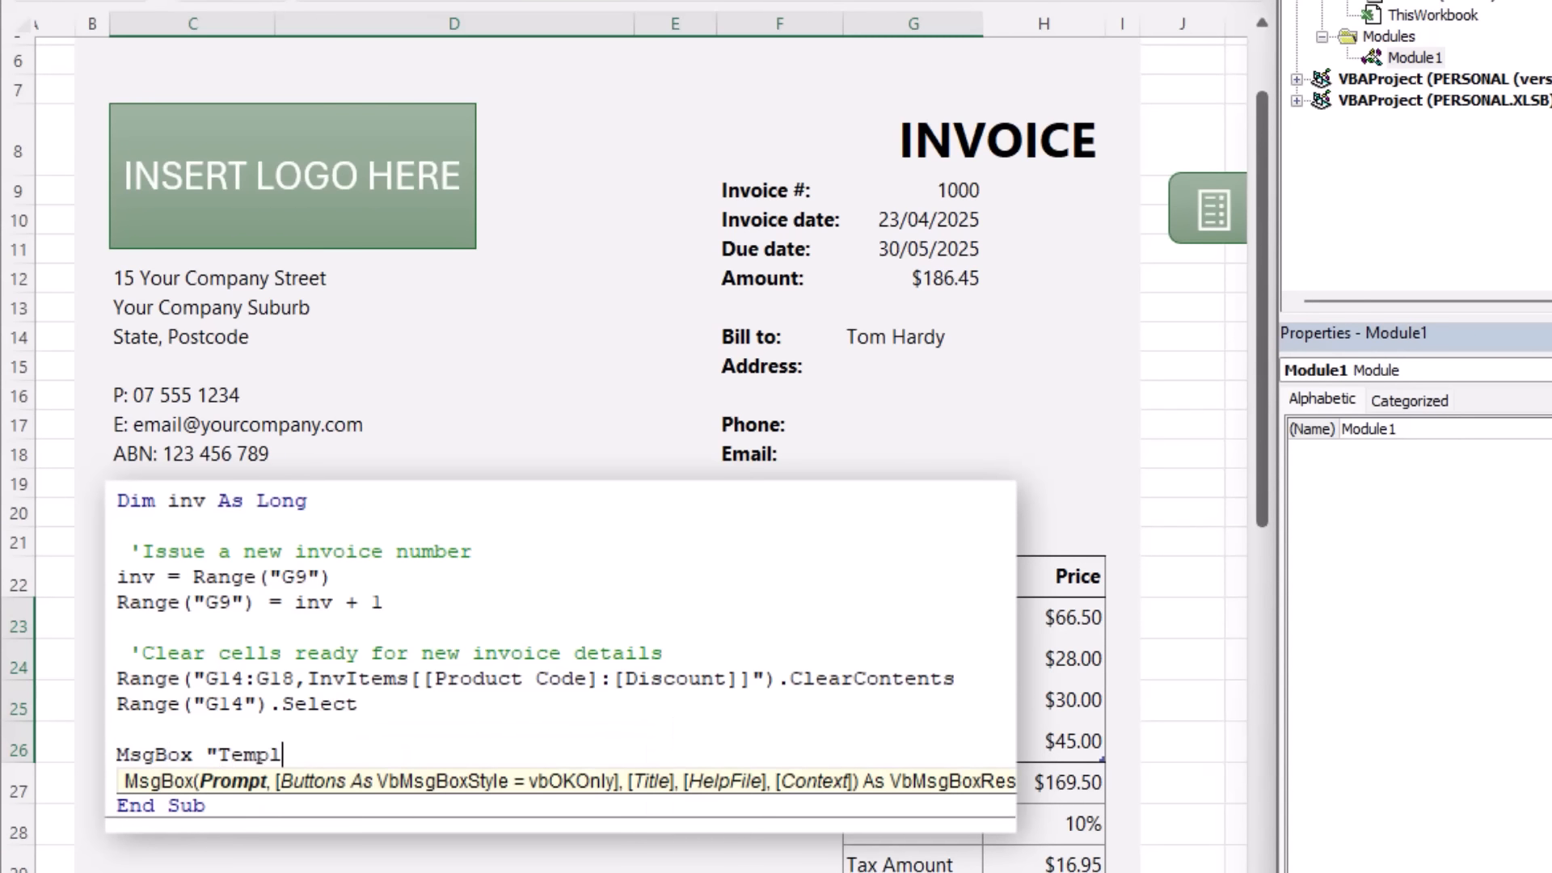
{"action": "type", "text": "ate is reset. New i"}
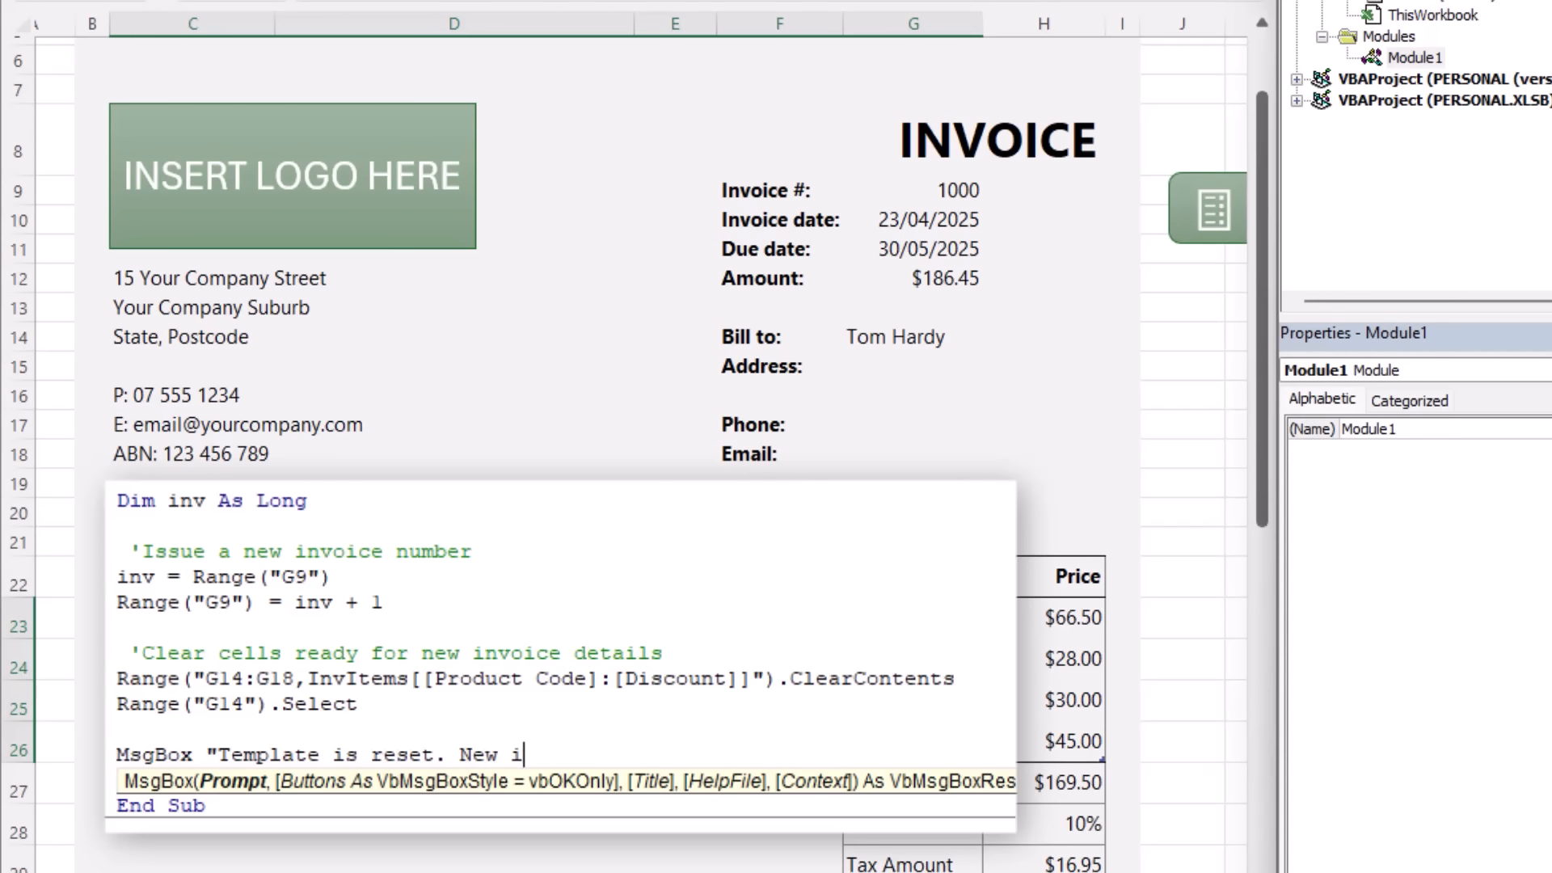
{"action": "type", "text": "nvoice number "}
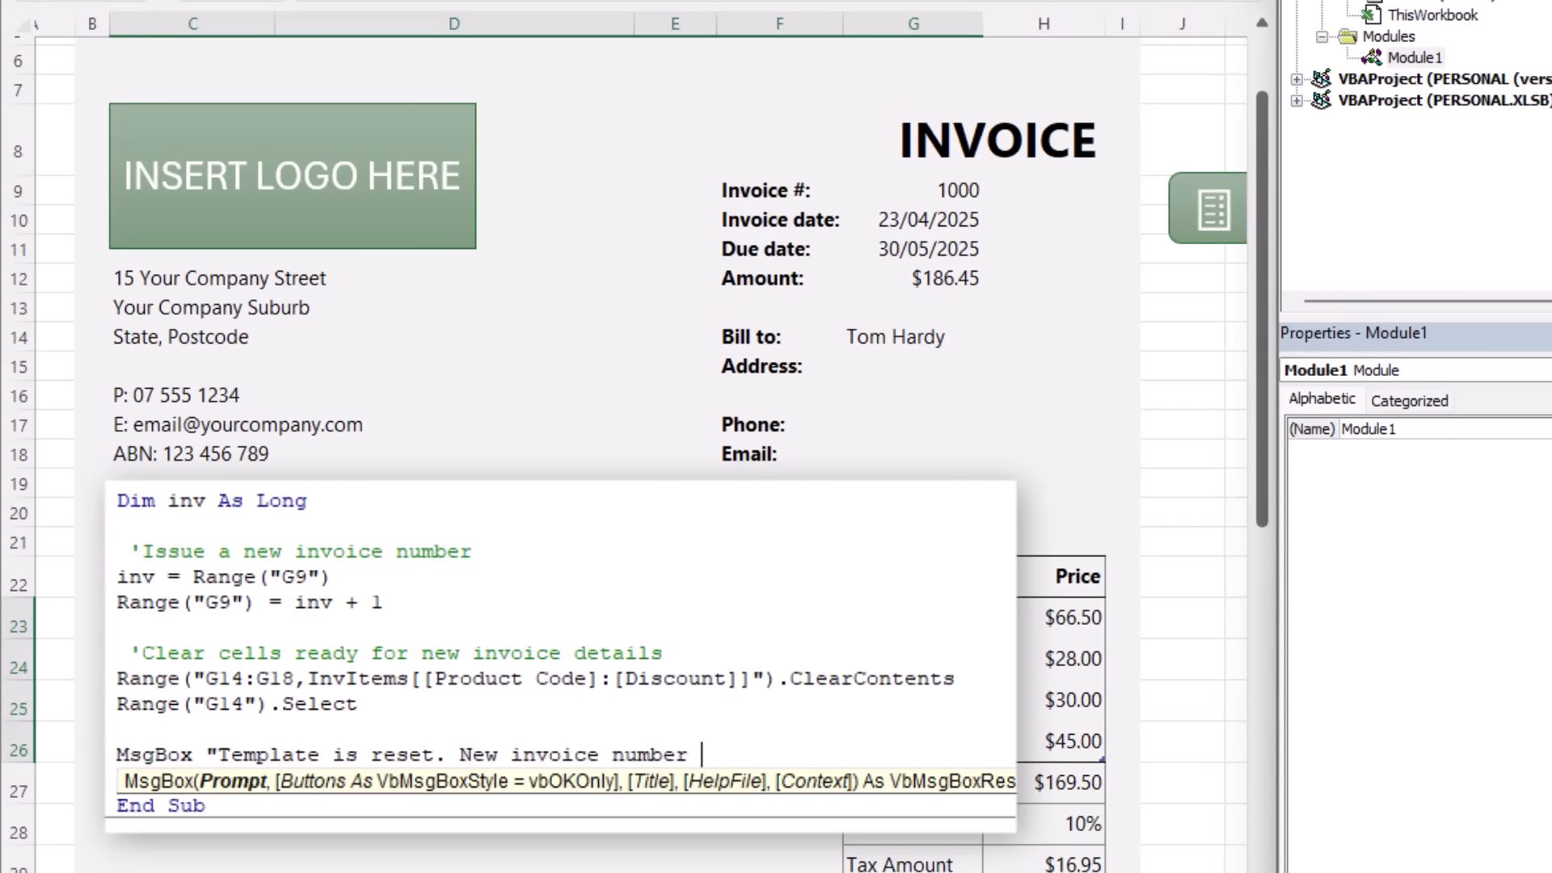
{"action": "type", "text": "is \" & inv + 1,vb"}
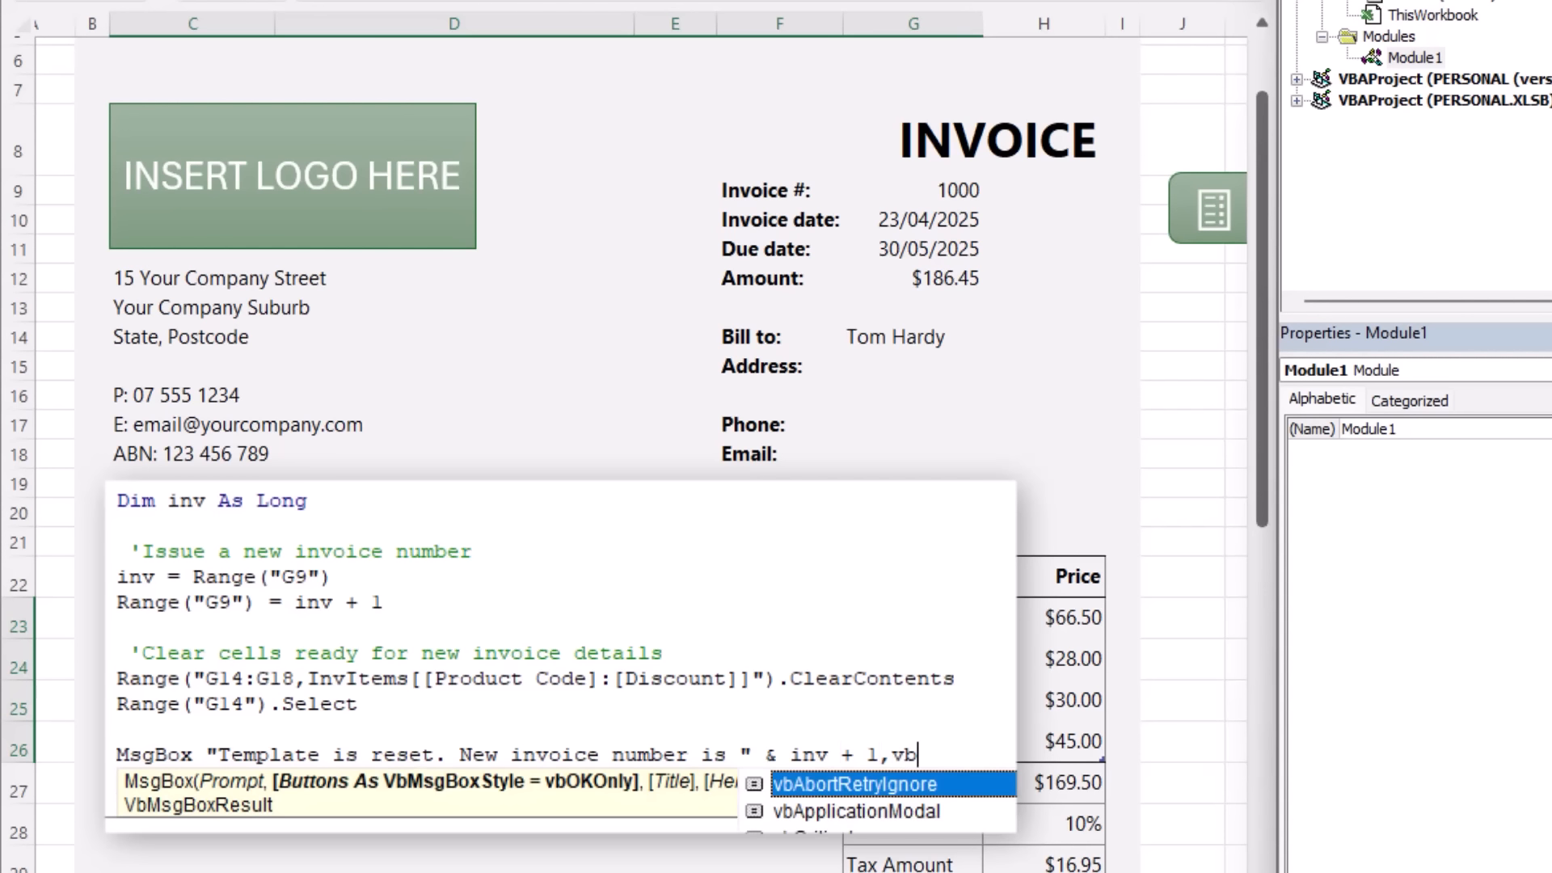
{"action": "type", "text": "in"}
{"action": "key", "text": "Tab"}
{"action": "key", "text": "Return"}
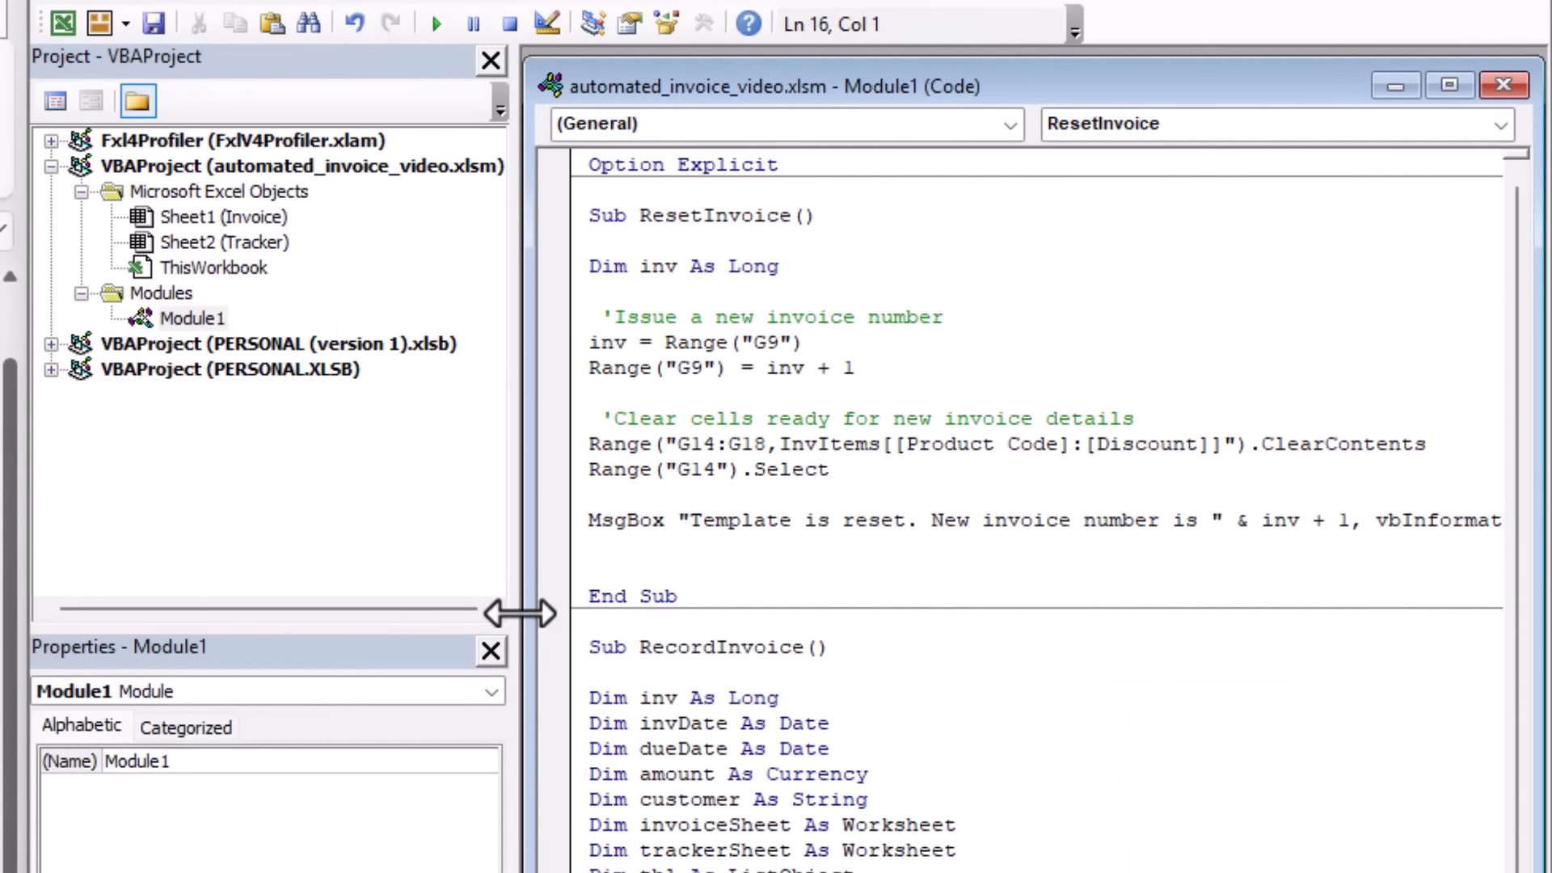
Widen the code window until the whole MsgBox line fits, and save the workbook
{"action": "left_click_drag", "start_coordinate": [520, 618], "coordinate": [442, 618]}
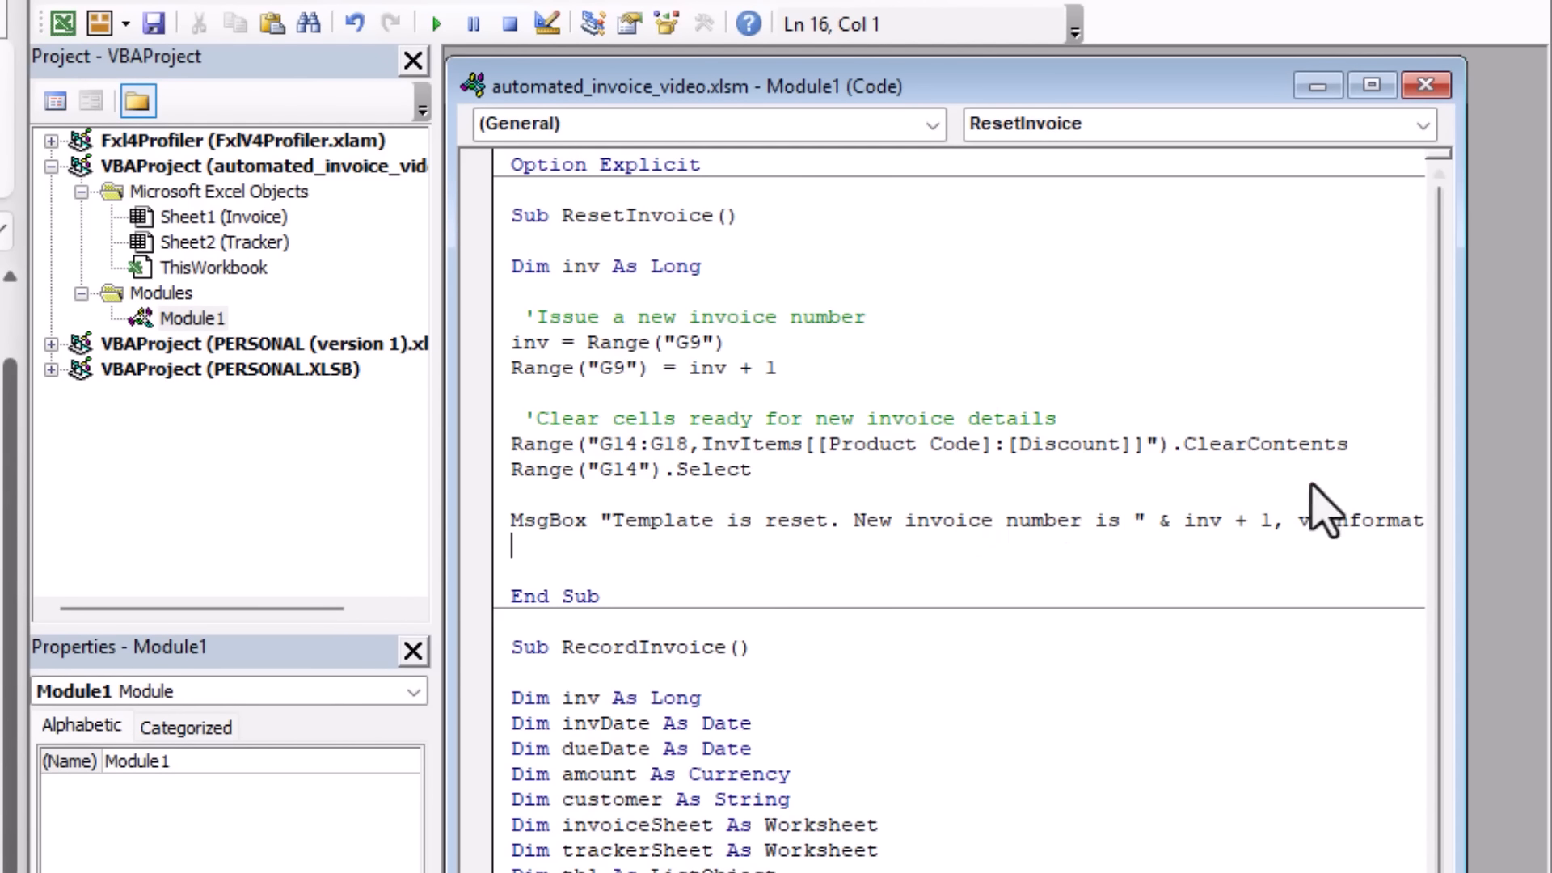
{"action": "left_click_drag", "start_coordinate": [1455, 462], "coordinate": [1526, 485]}
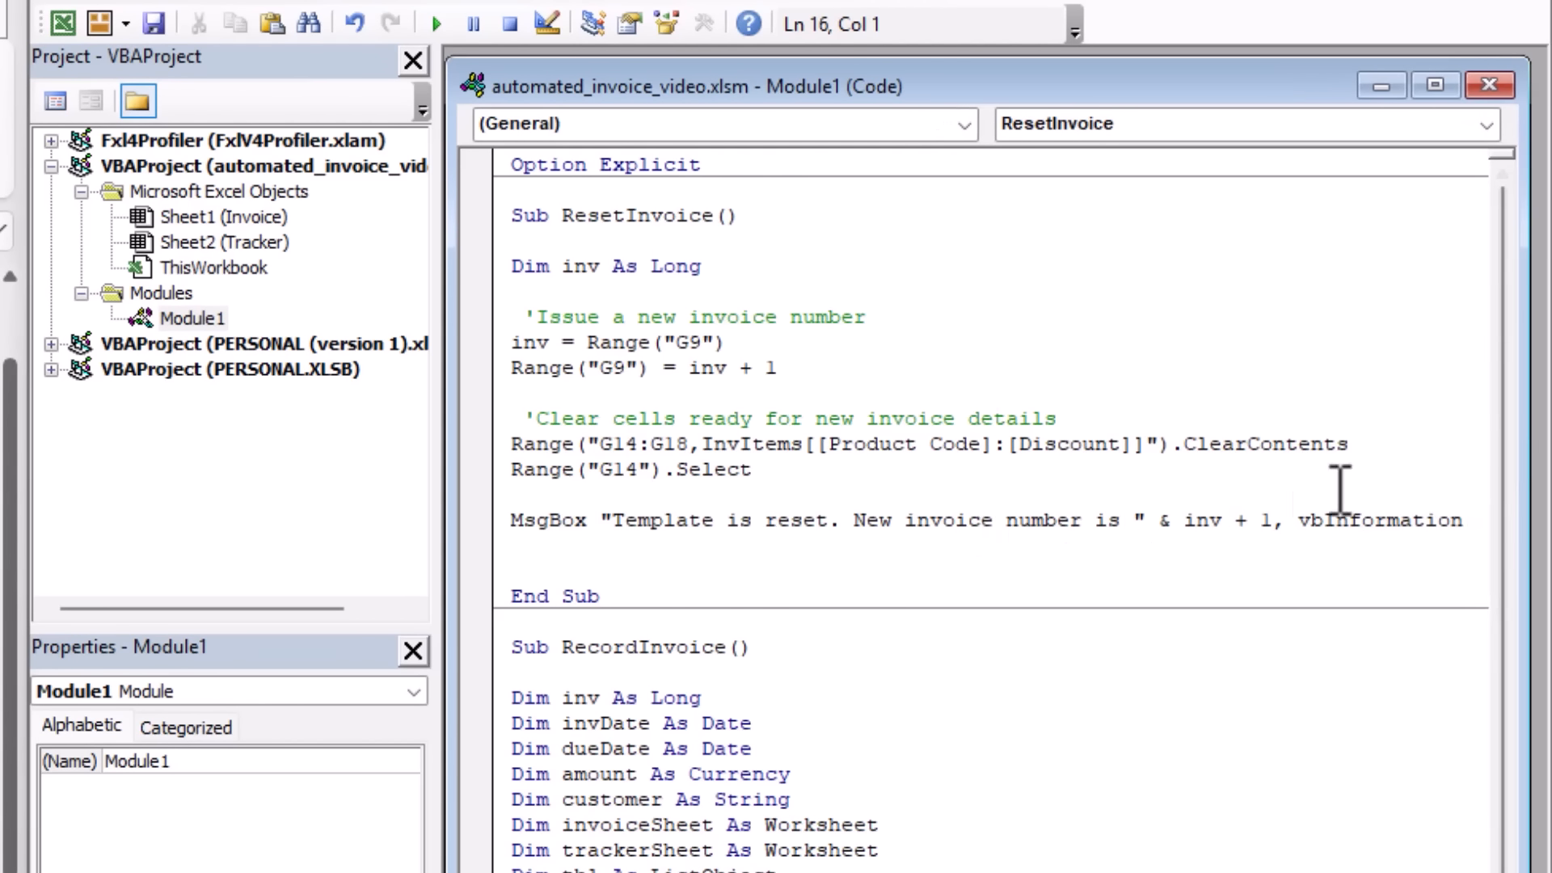
{"action": "left_click_drag", "start_coordinate": [638, 596], "coordinate": [505, 215]}
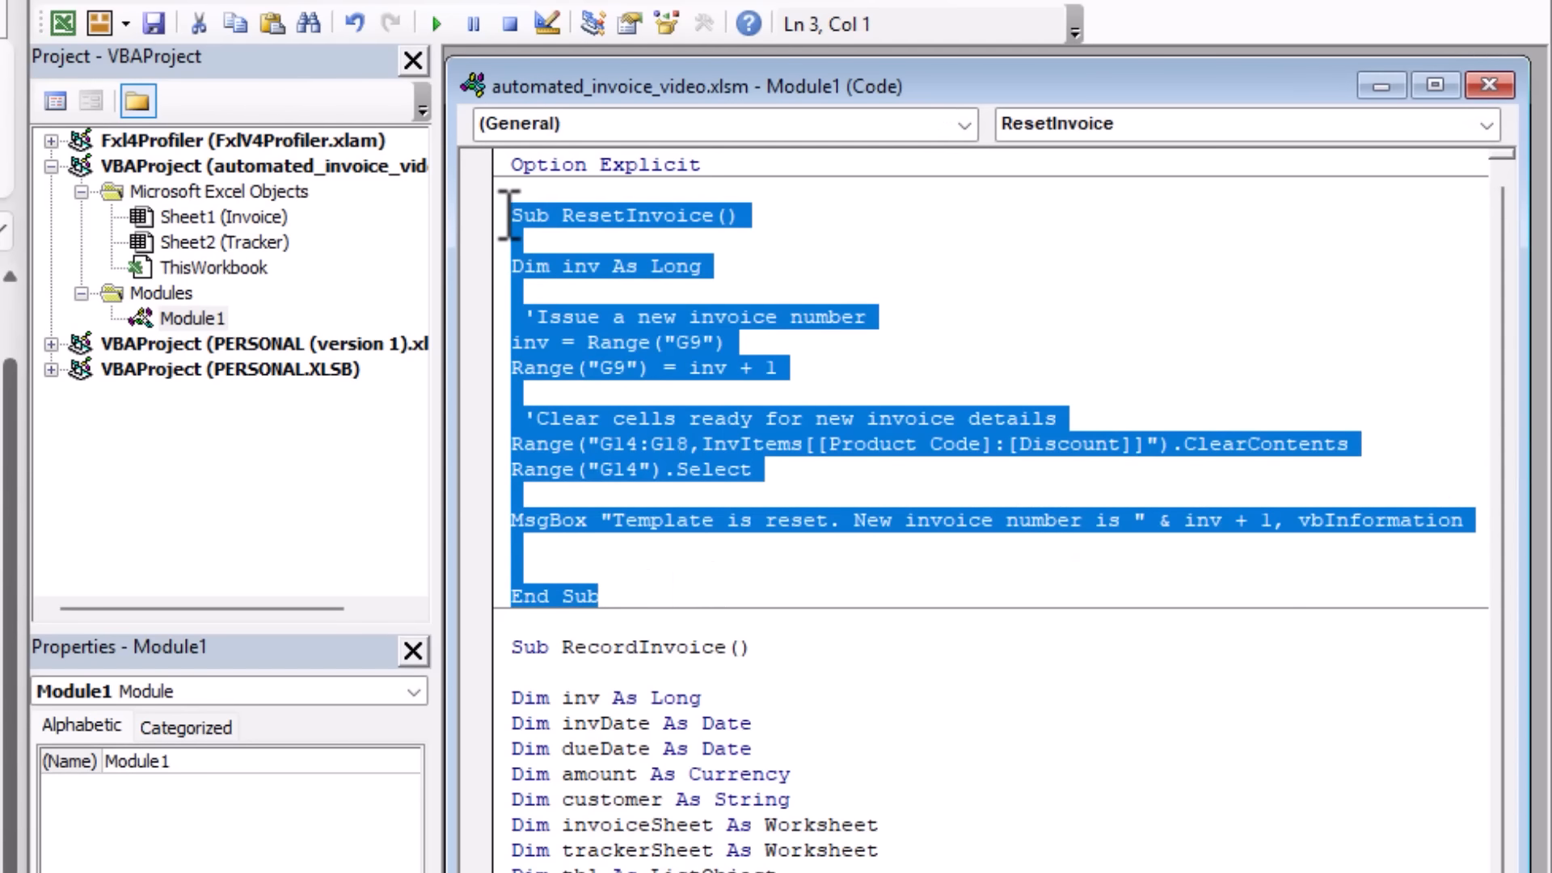
{"action": "left_click", "coordinate": [643, 293]}
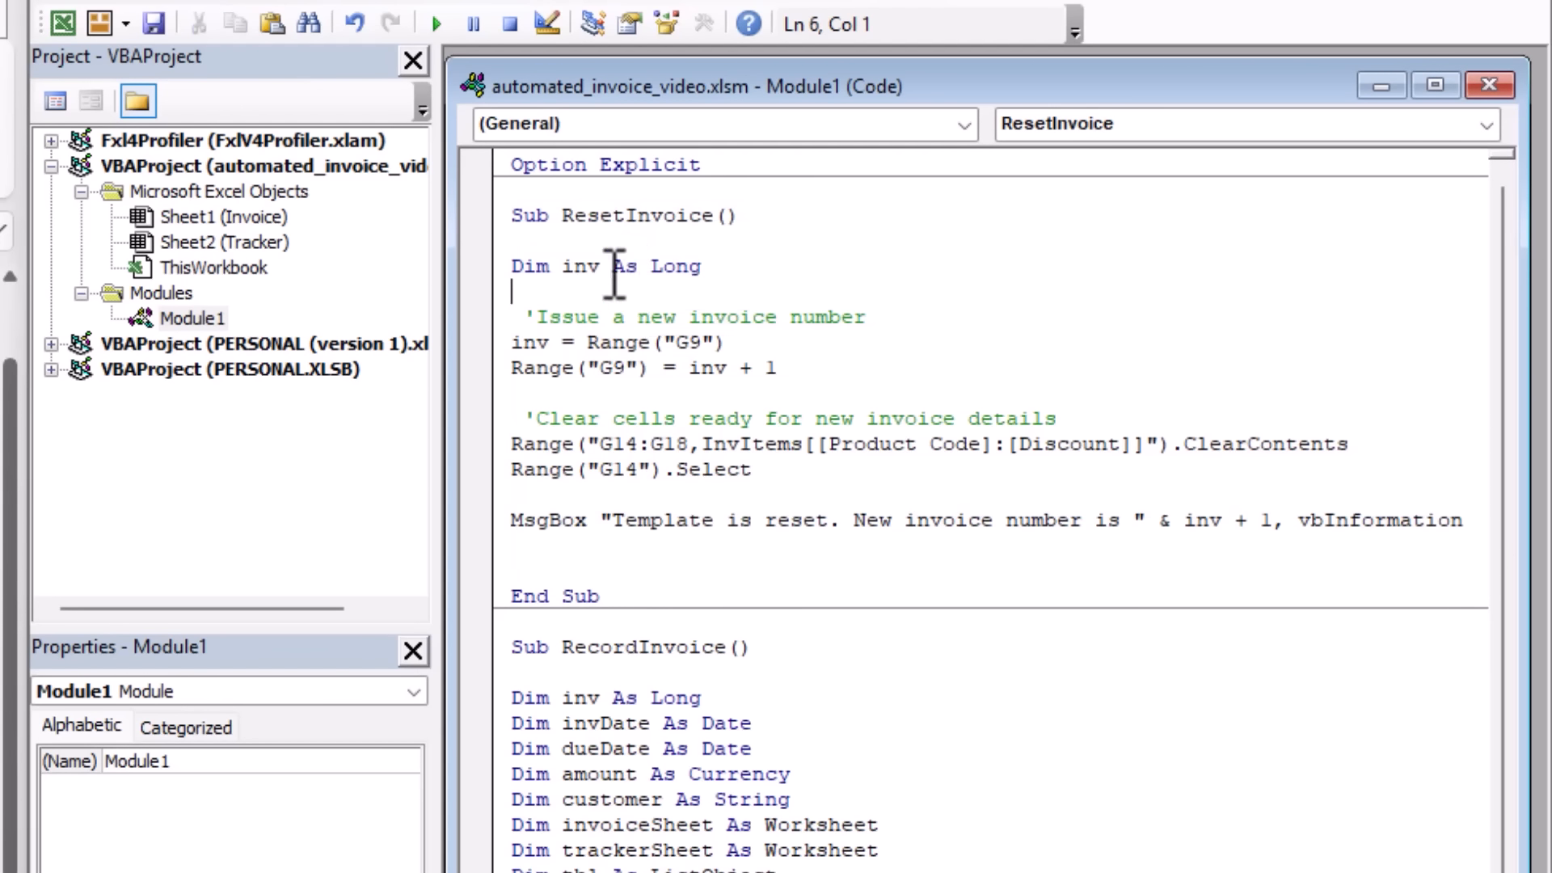
{"action": "left_click", "coordinate": [154, 24]}
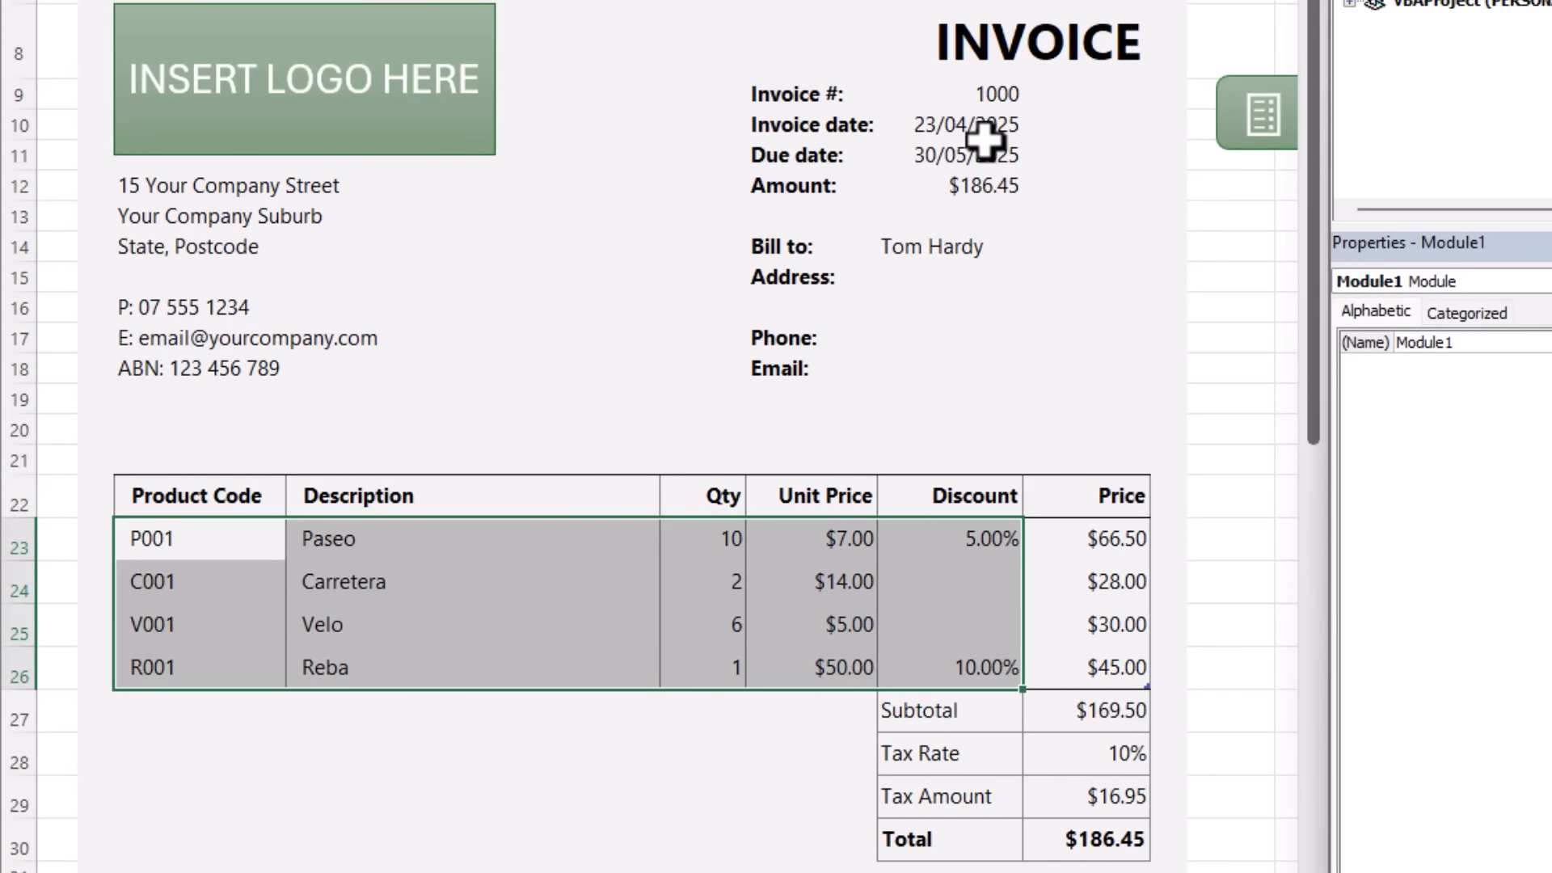
Review the cells the reset macro affects on the Invoice sheet: line items, invoice number in G9 and customer details
{"action": "left_click_drag", "start_coordinate": [242, 540], "coordinate": [908, 646]}
{"action": "left_click", "coordinate": [991, 433]}
{"action": "left_click", "coordinate": [982, 99]}
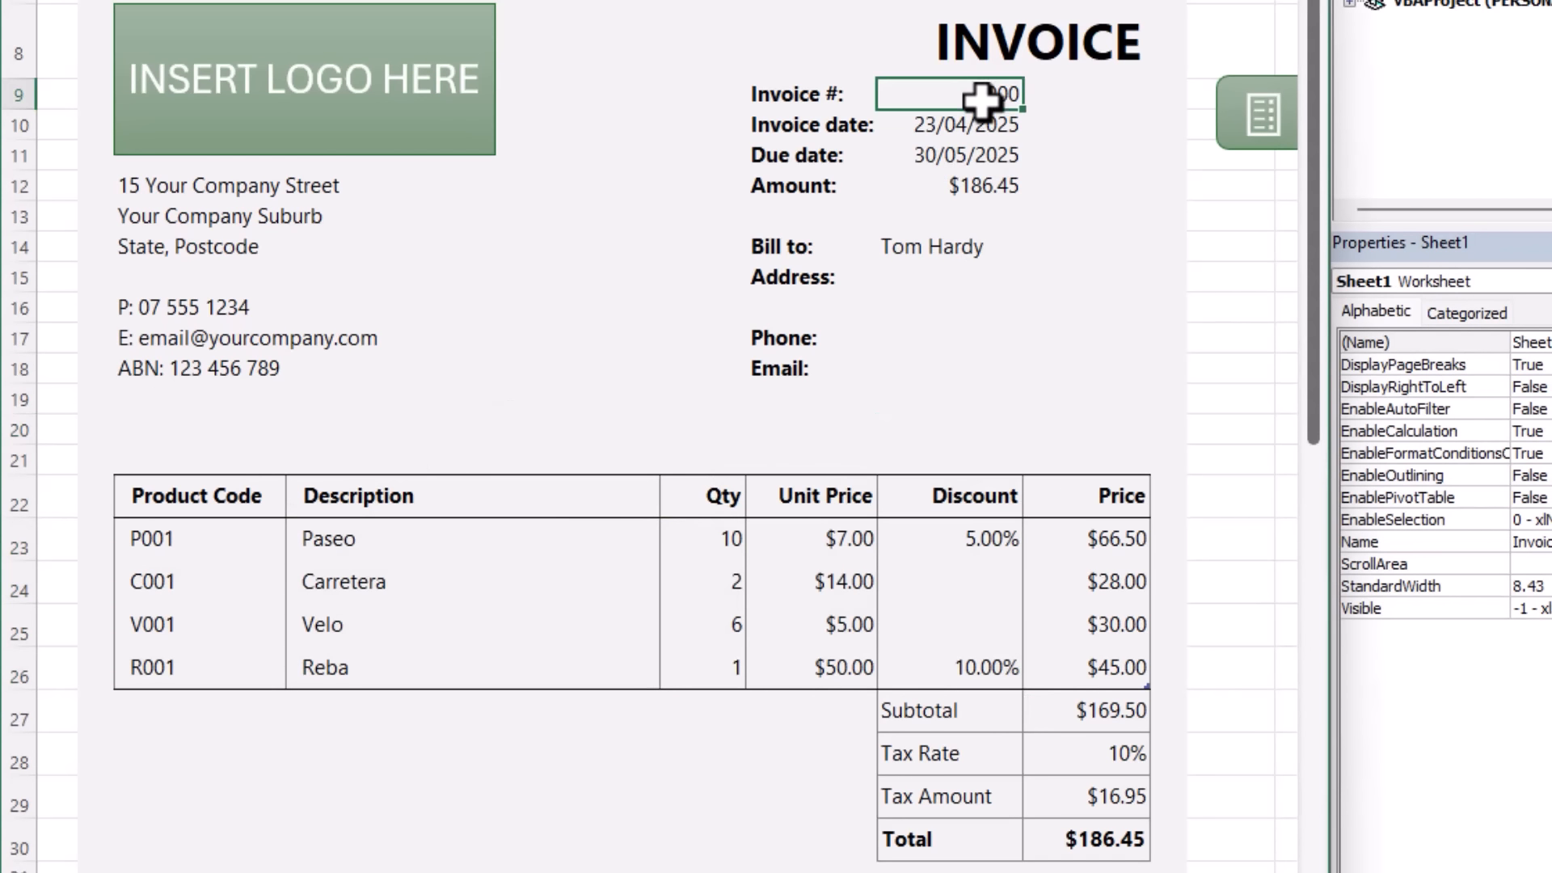
{"action": "key", "text": "Down"}
{"action": "key", "text": "Down"}
{"action": "key", "text": "Down"}
{"action": "key", "text": "Down"}
{"action": "key", "text": "Down"}
{"action": "key", "text": "Down"}
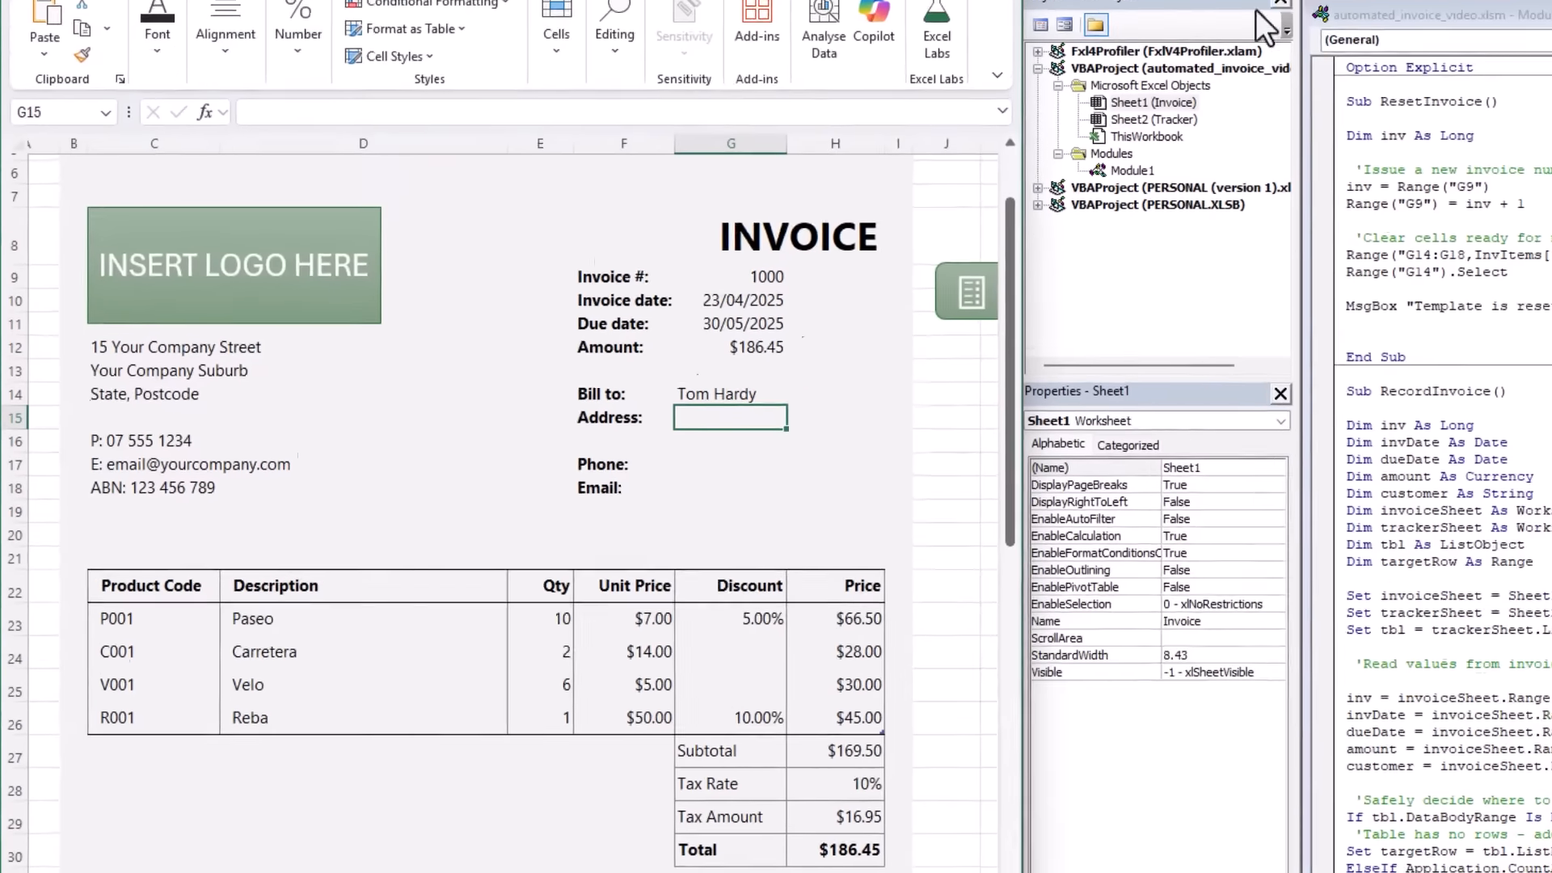
Test-run the ResetInvoice macro, dismiss its message, and return to the maximized workbook with the VBA editor closed
{"action": "left_click", "coordinate": [1232, 23]}
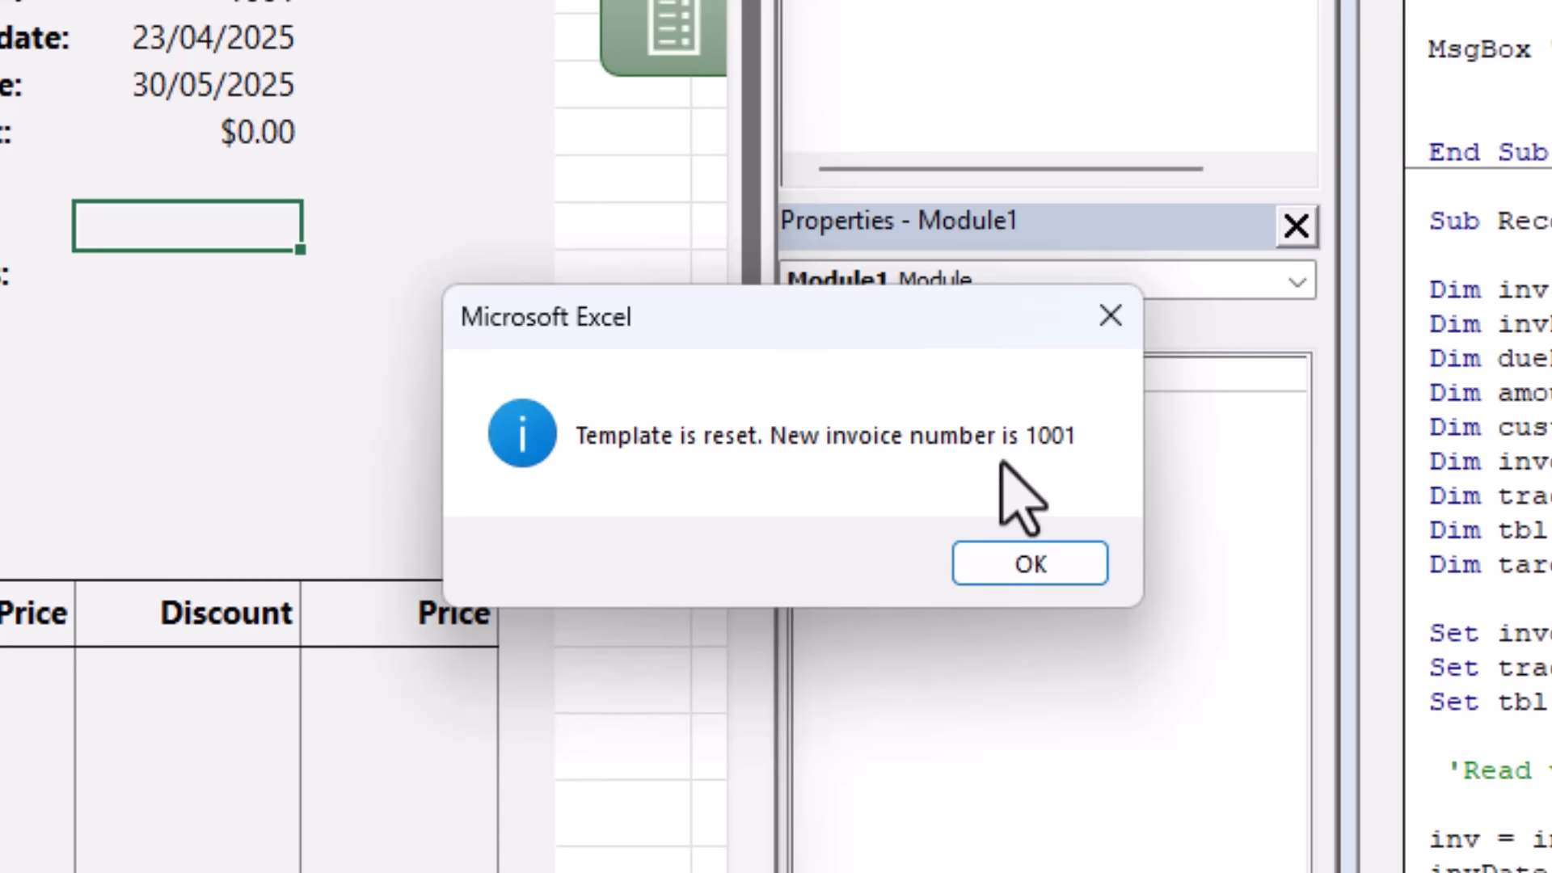
{"action": "left_click", "coordinate": [1025, 558]}
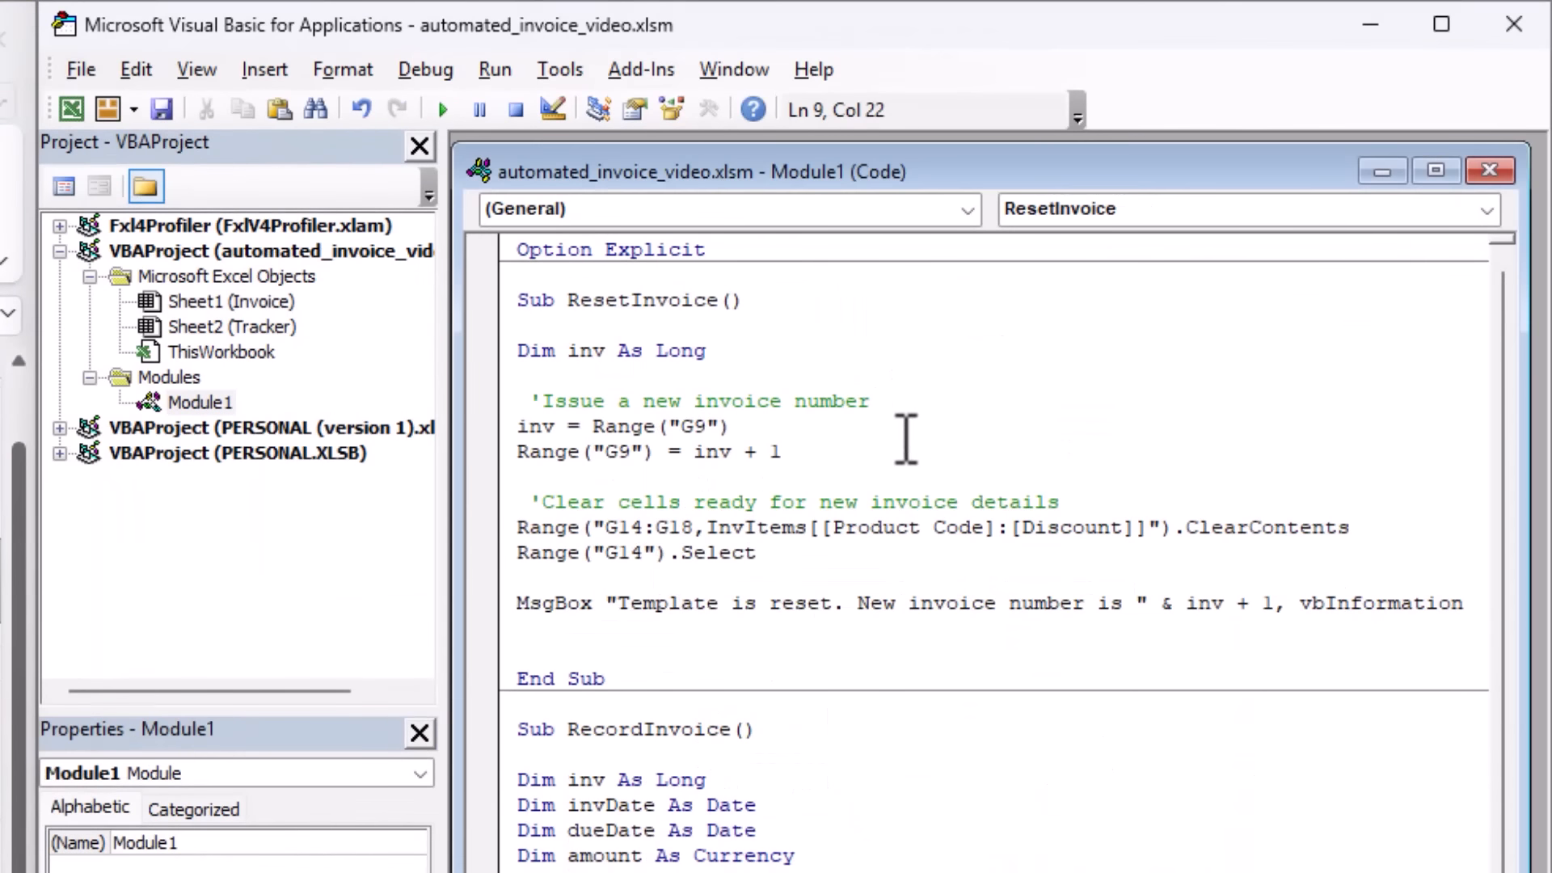
{"action": "left_click", "coordinate": [1514, 24]}
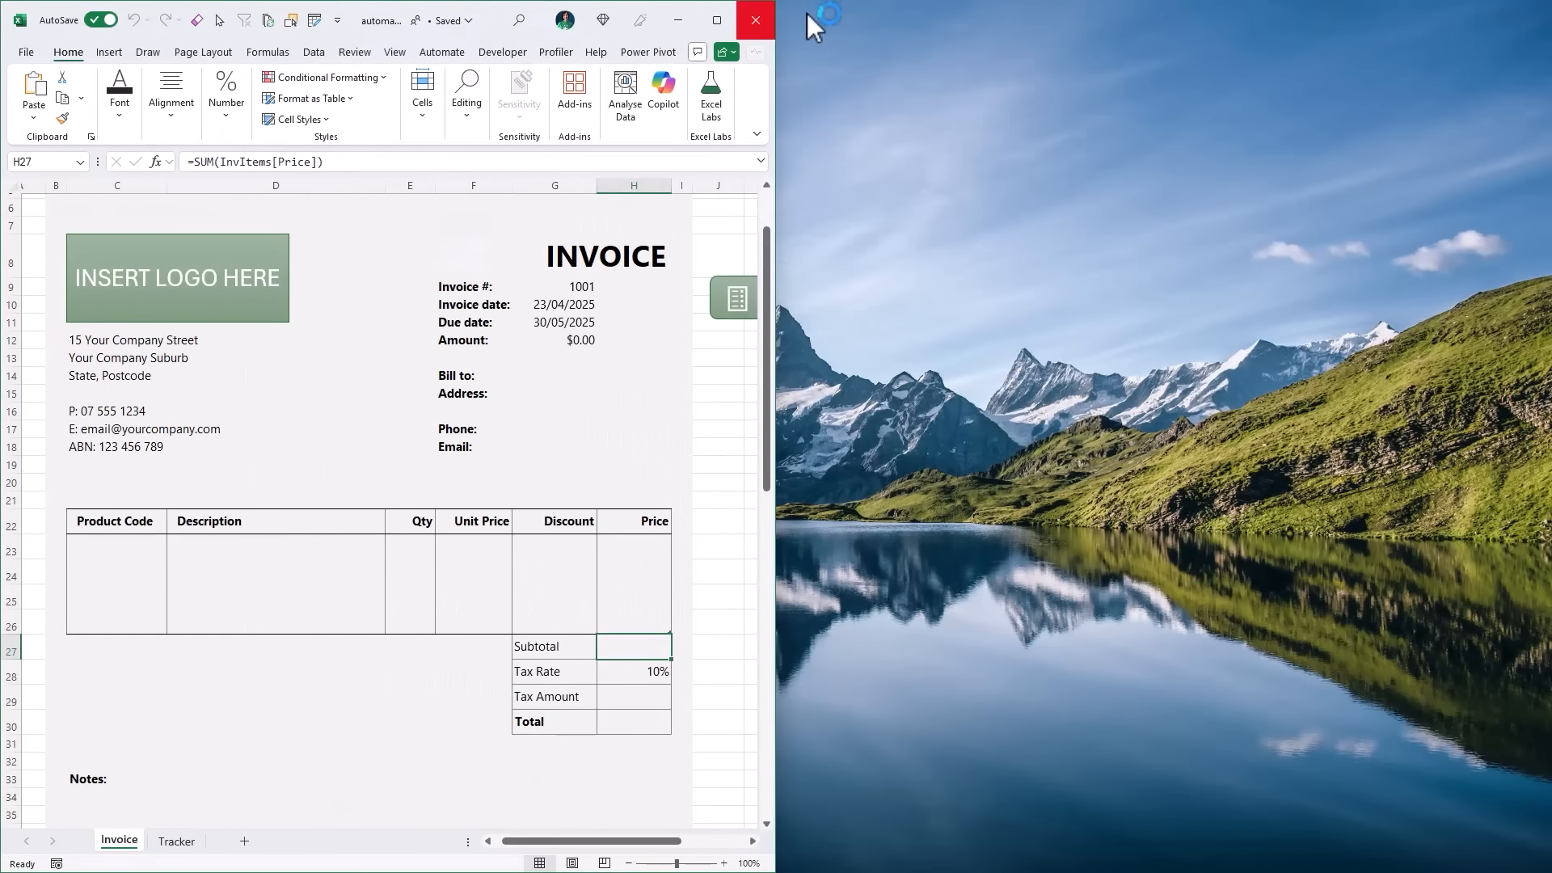
{"action": "left_click", "coordinate": [717, 20]}
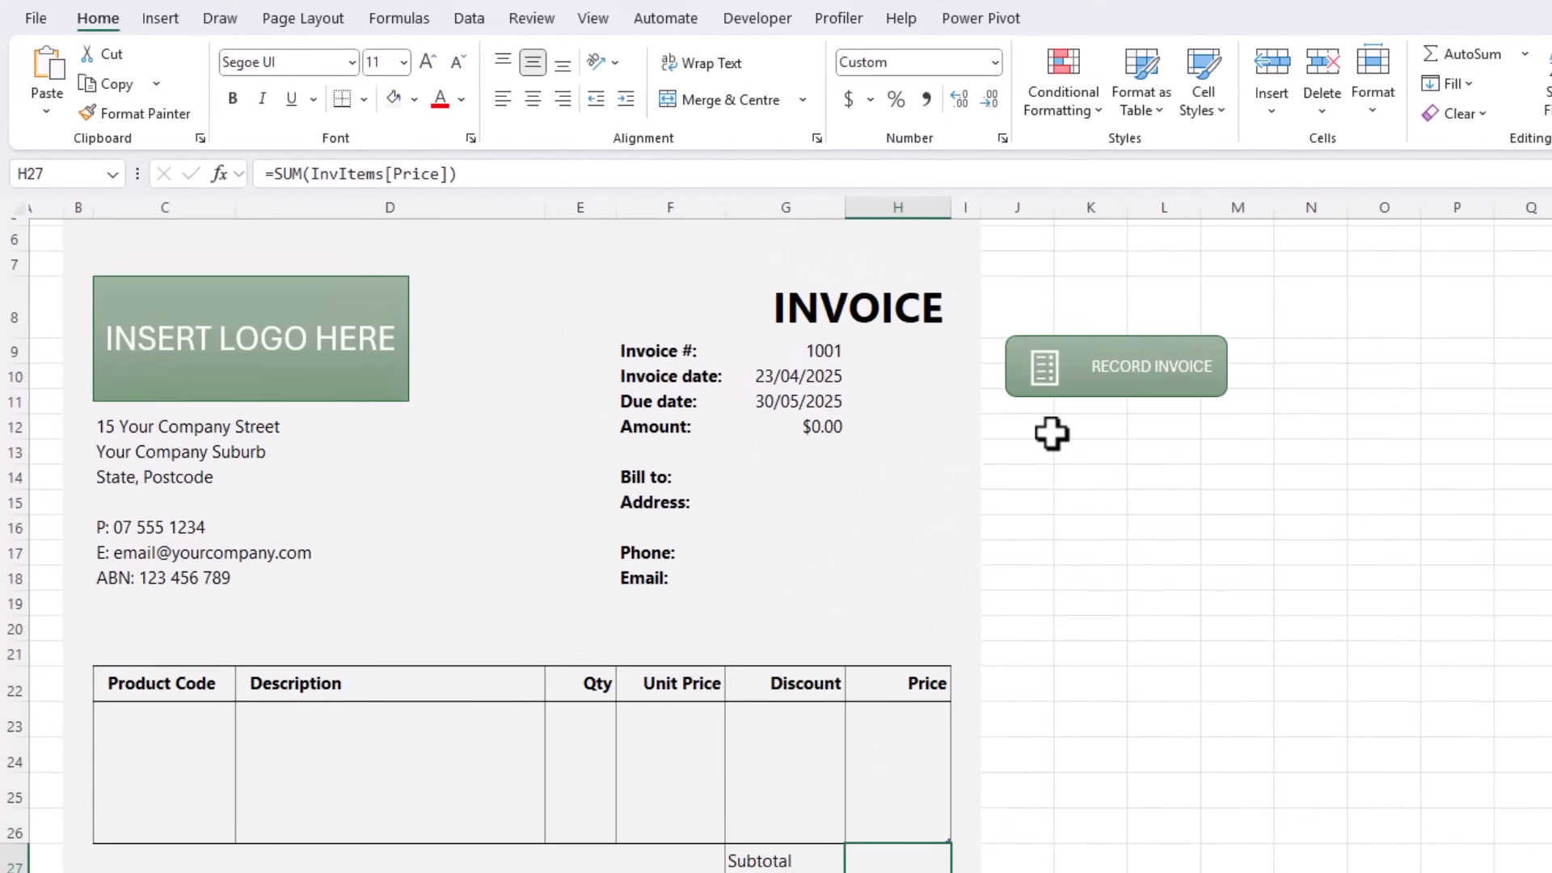
Draw a rounded rectangle of similar size just below the RECORD INVOICE button and label it CLEAR INVOICE
{"action": "left_click", "coordinate": [1051, 434]}
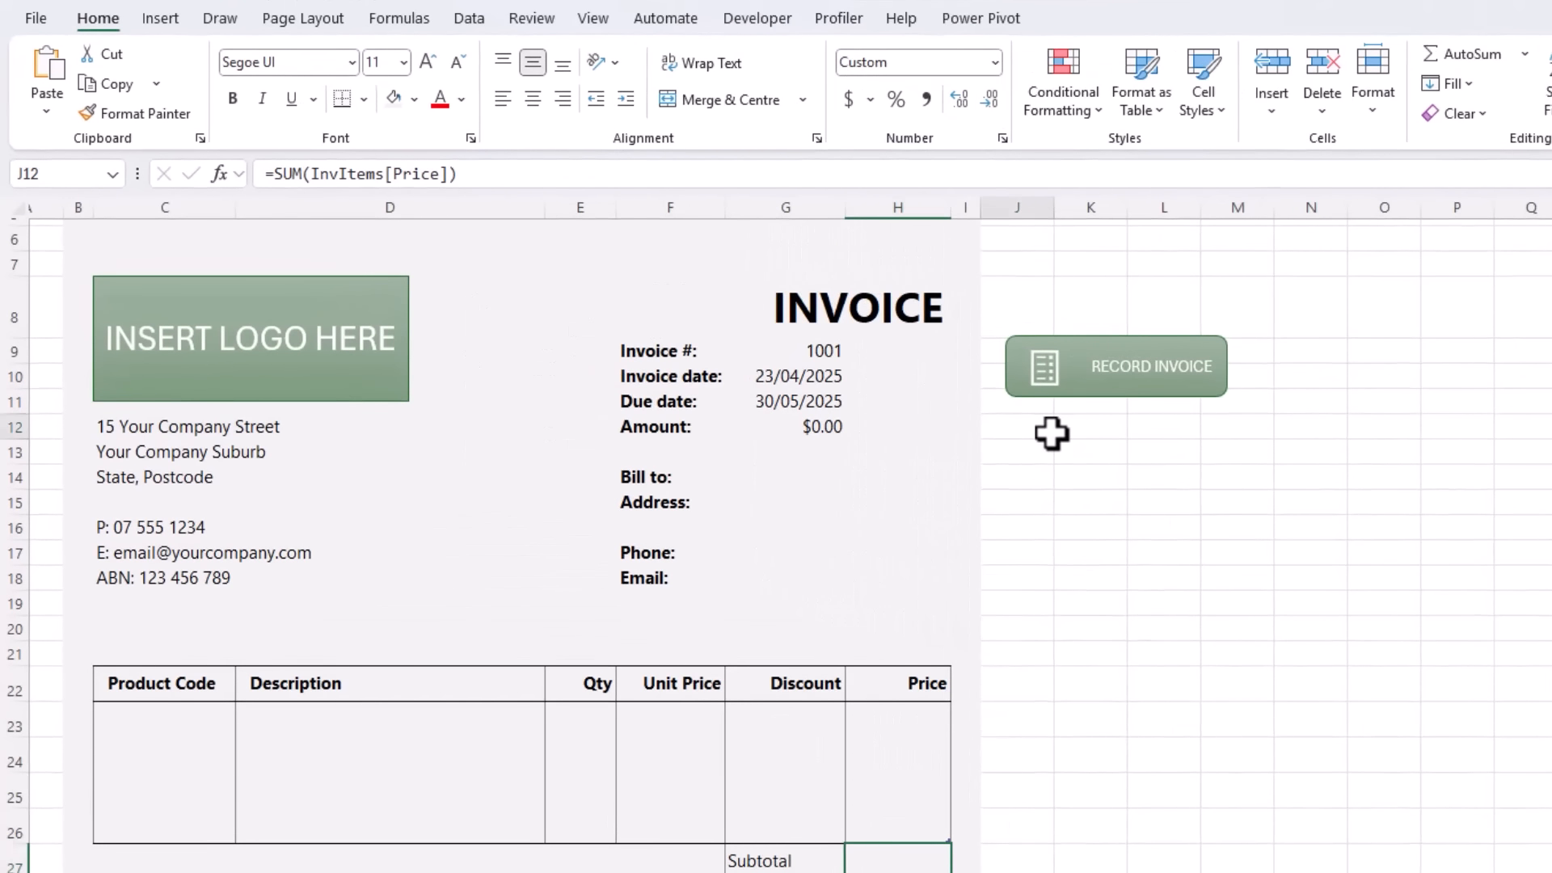
{"action": "left_click", "coordinate": [167, 16]}
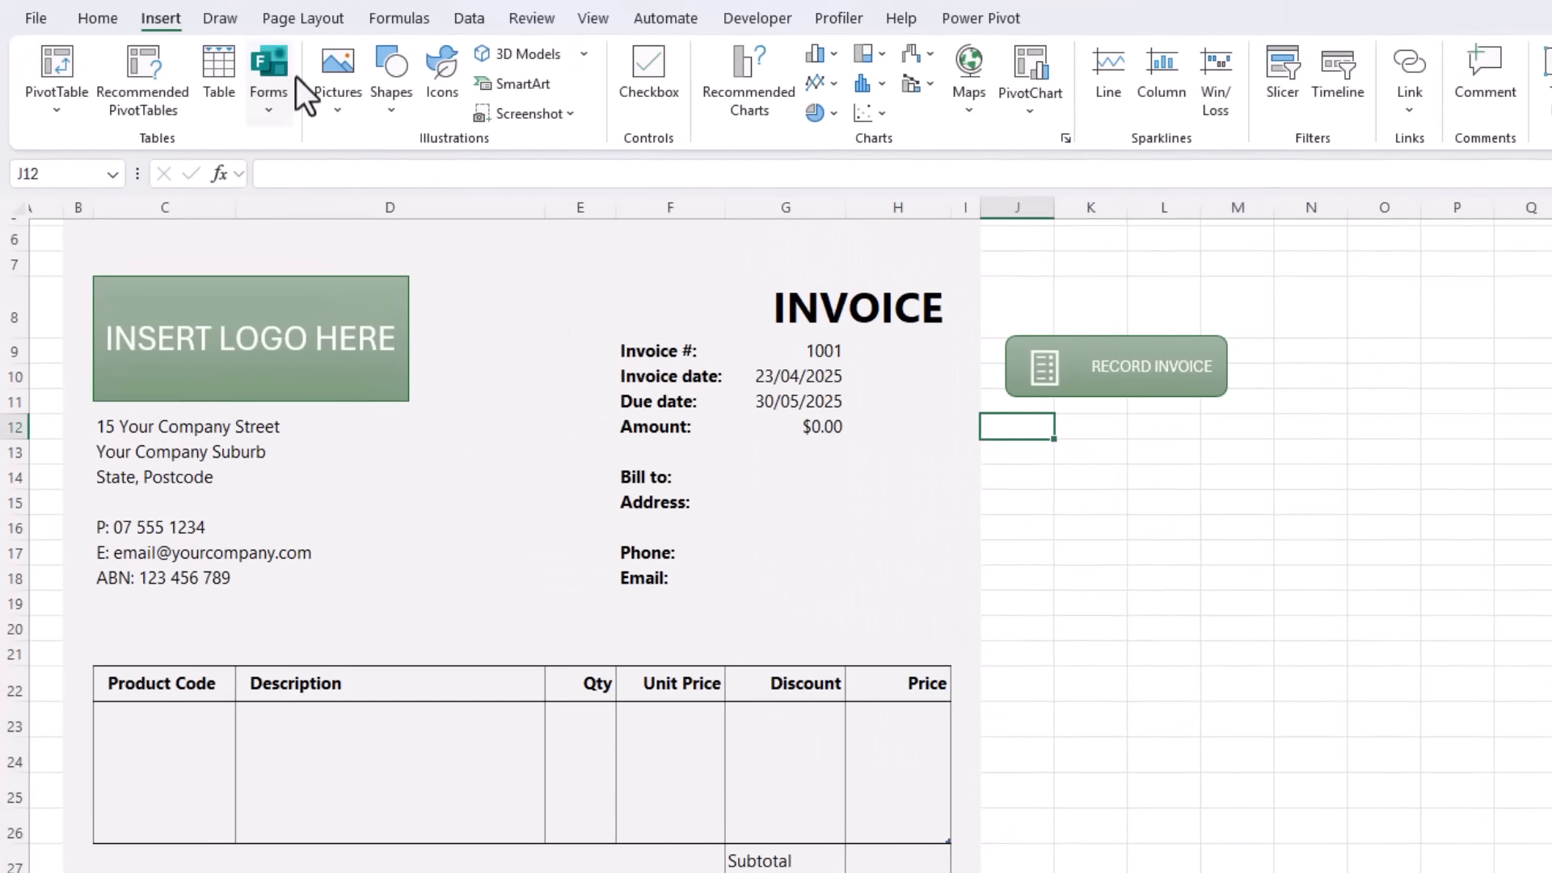
{"action": "left_click", "coordinate": [379, 113]}
{"action": "left_click", "coordinate": [521, 175]}
{"action": "left_click_drag", "start_coordinate": [1013, 415], "coordinate": [1226, 474]}
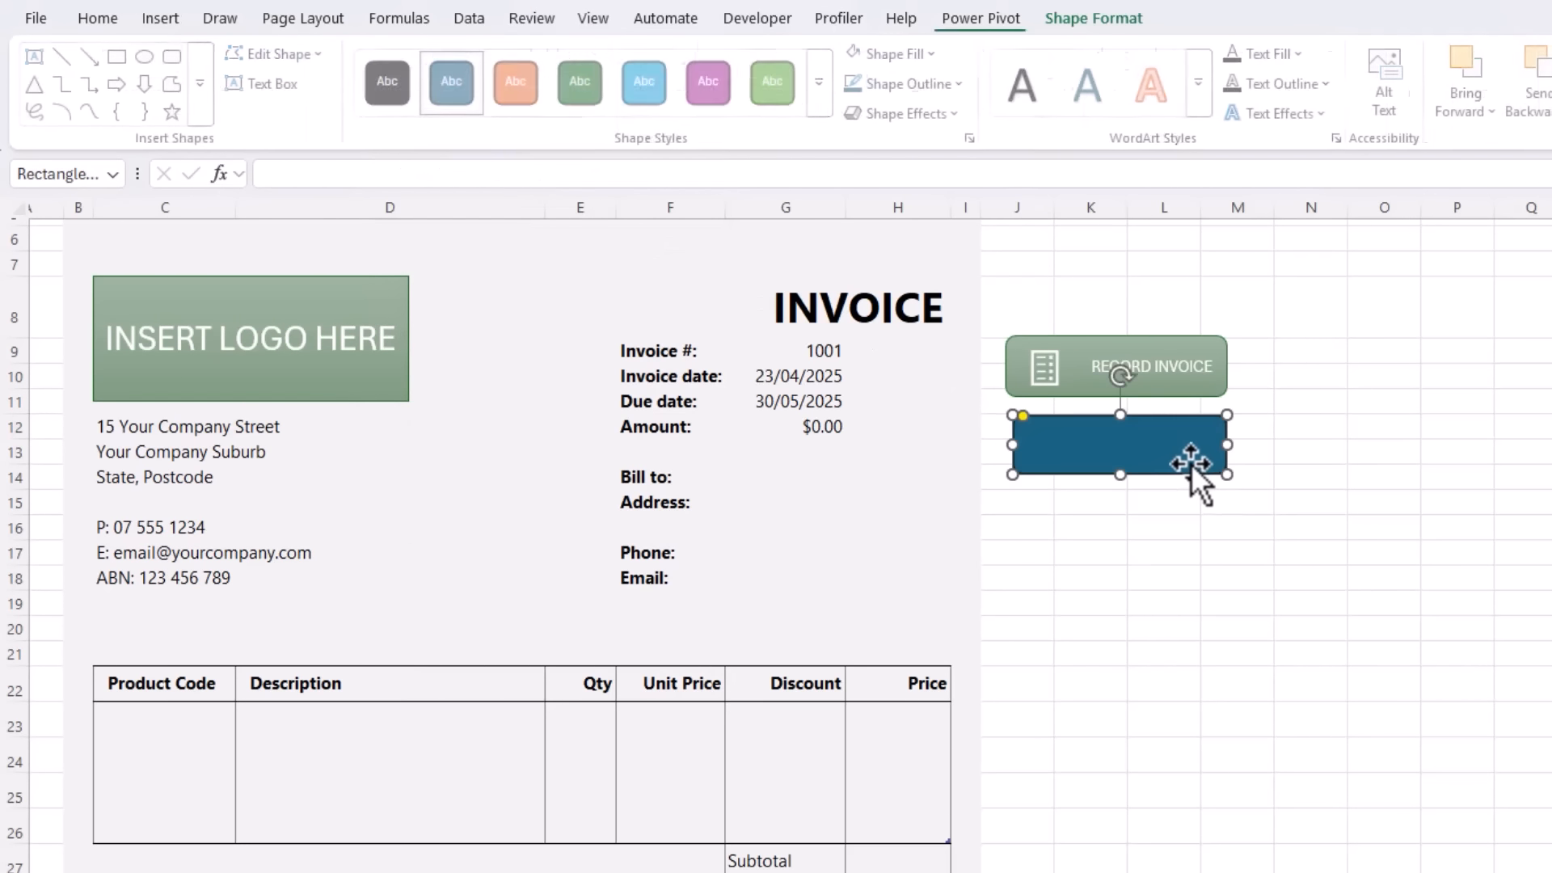
{"action": "type", "text": "CLEAR INVOICE"}
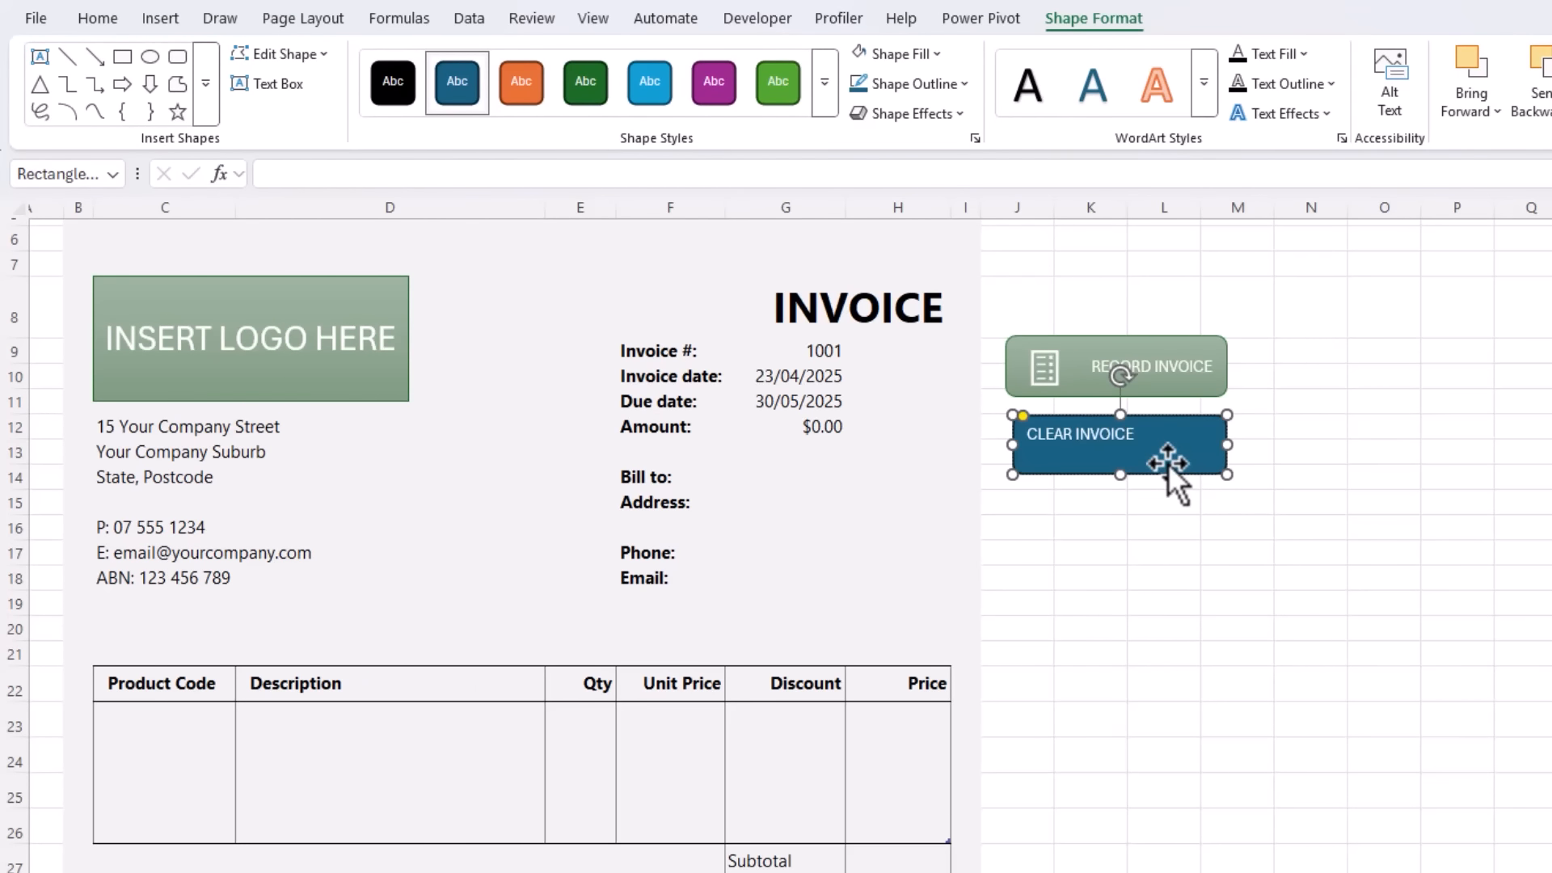
Apply the muted green theme style to the CLEAR INVOICE shape to match the RECORD INVOICE button
{"action": "key", "text": "ctrl+a"}
{"action": "left_click", "coordinate": [822, 102]}
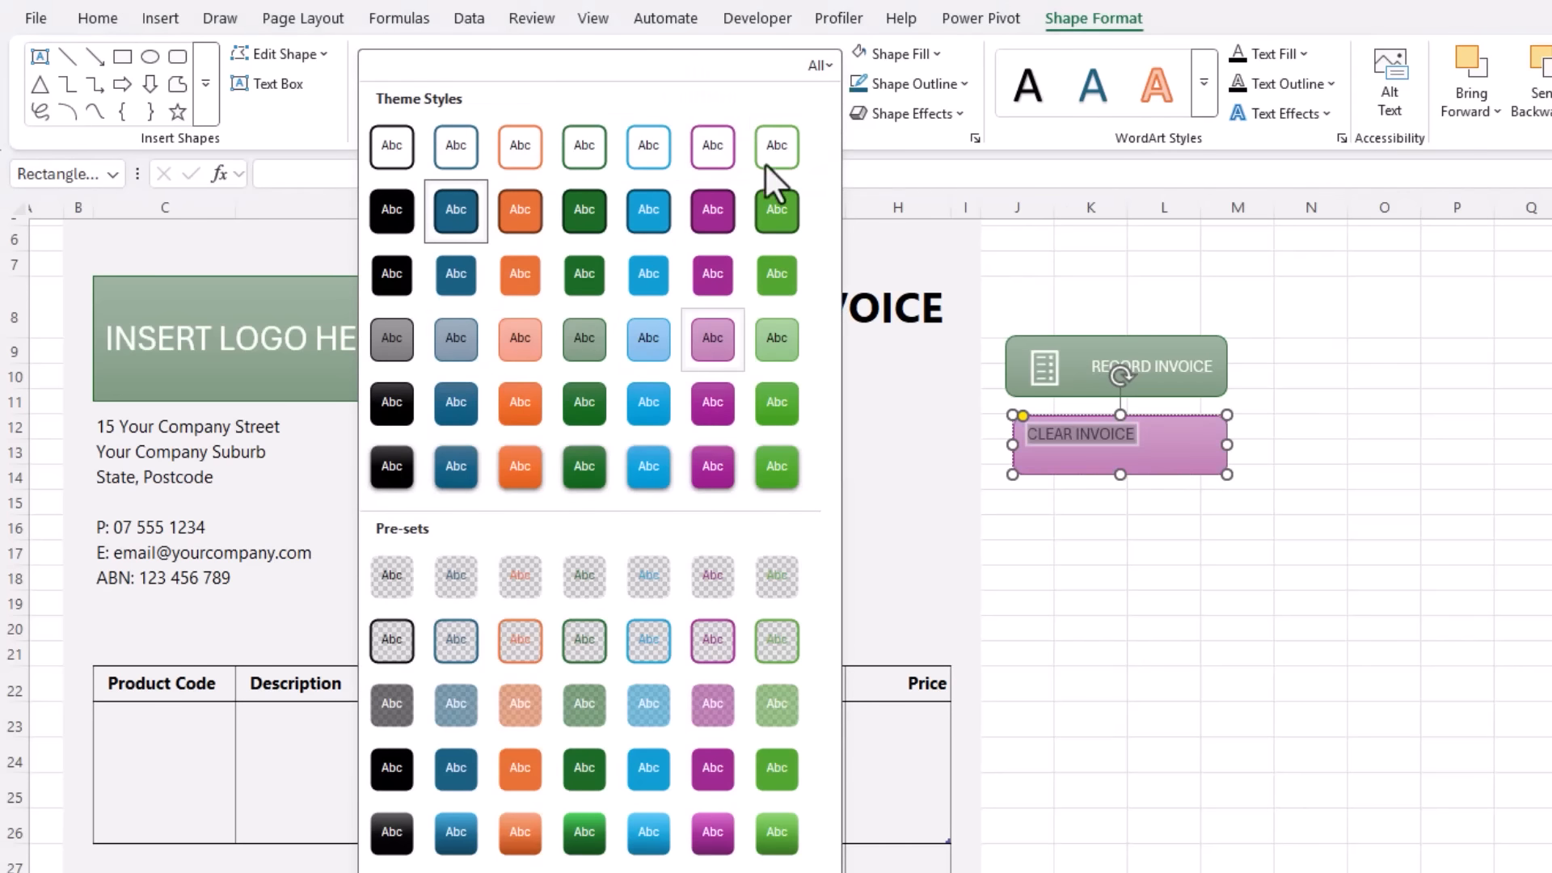
{"action": "left_click", "coordinate": [598, 350]}
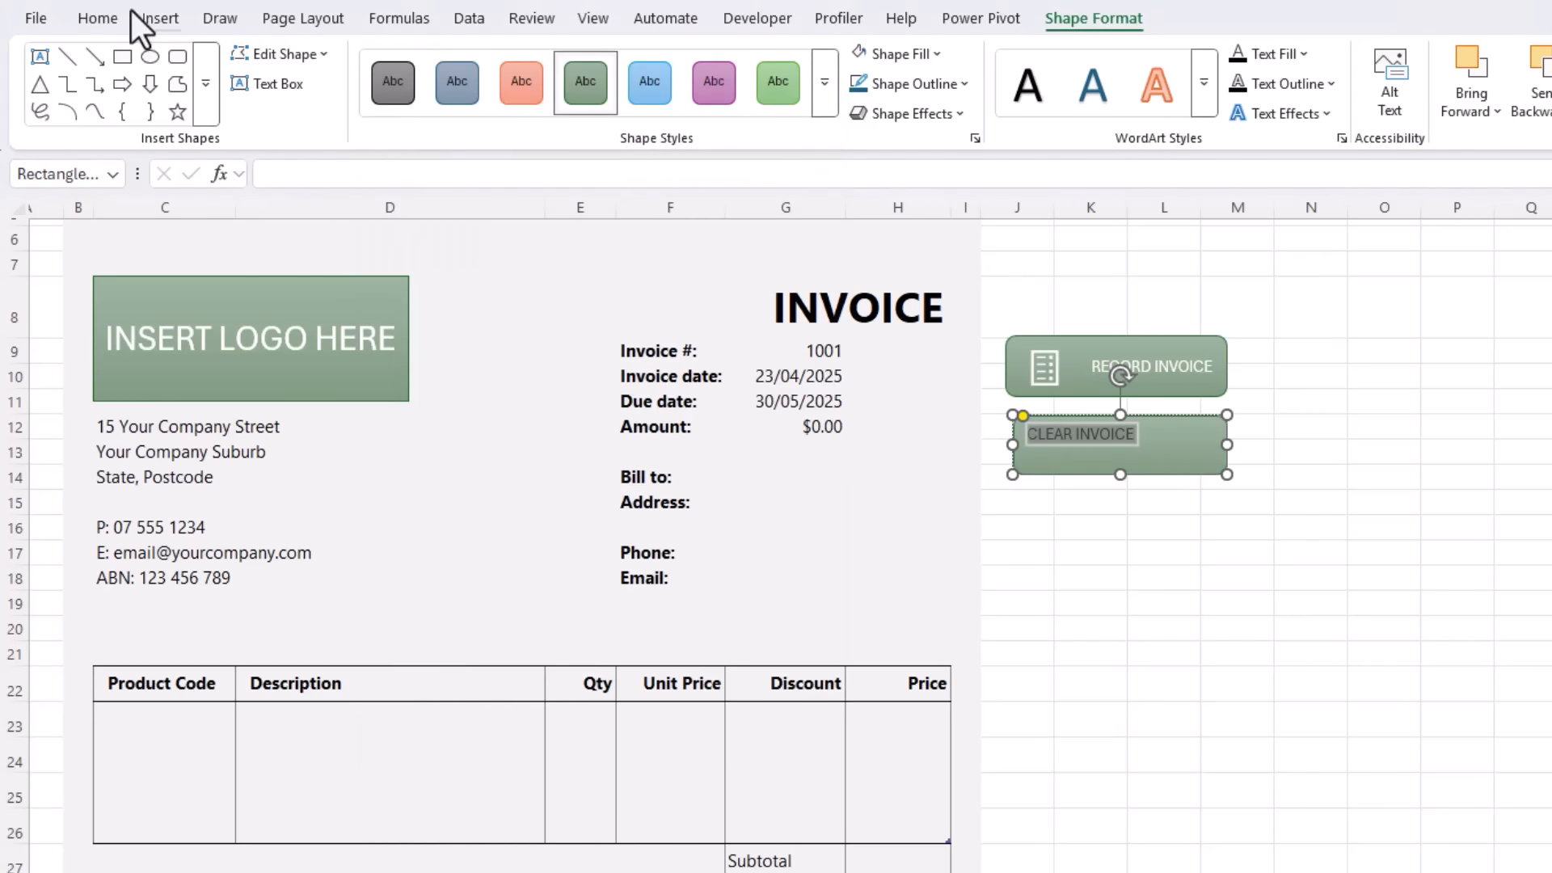
Align the CLEAR INVOICE label vertically to the middle and horizontally to the right, and make its text white
{"action": "left_click", "coordinate": [153, 18]}
{"action": "left_click", "coordinate": [101, 18]}
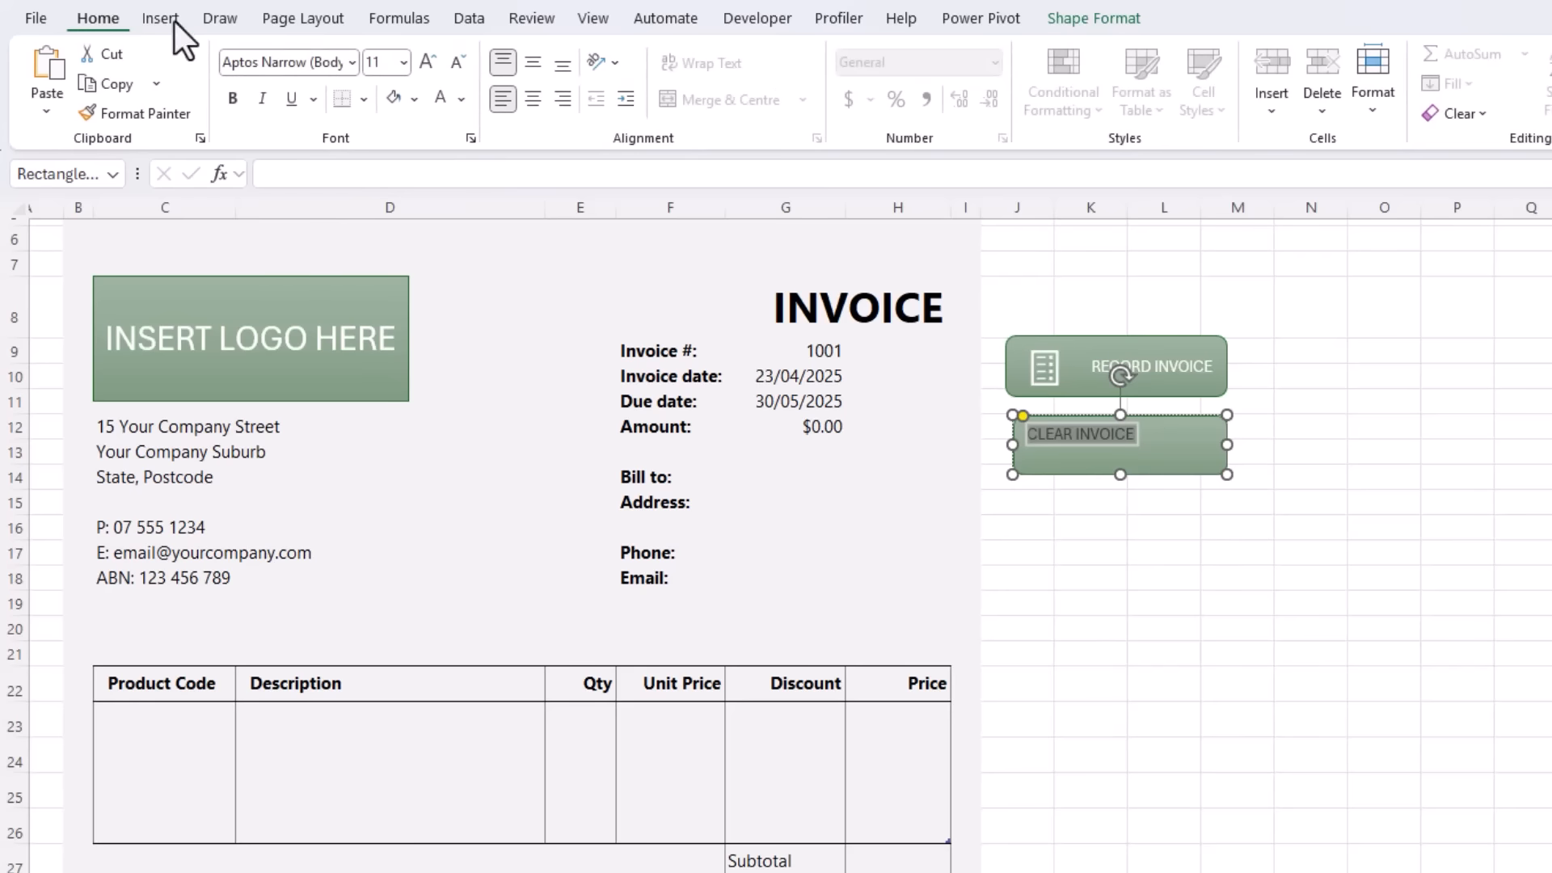
{"action": "left_click", "coordinate": [522, 62]}
{"action": "left_click", "coordinate": [565, 102]}
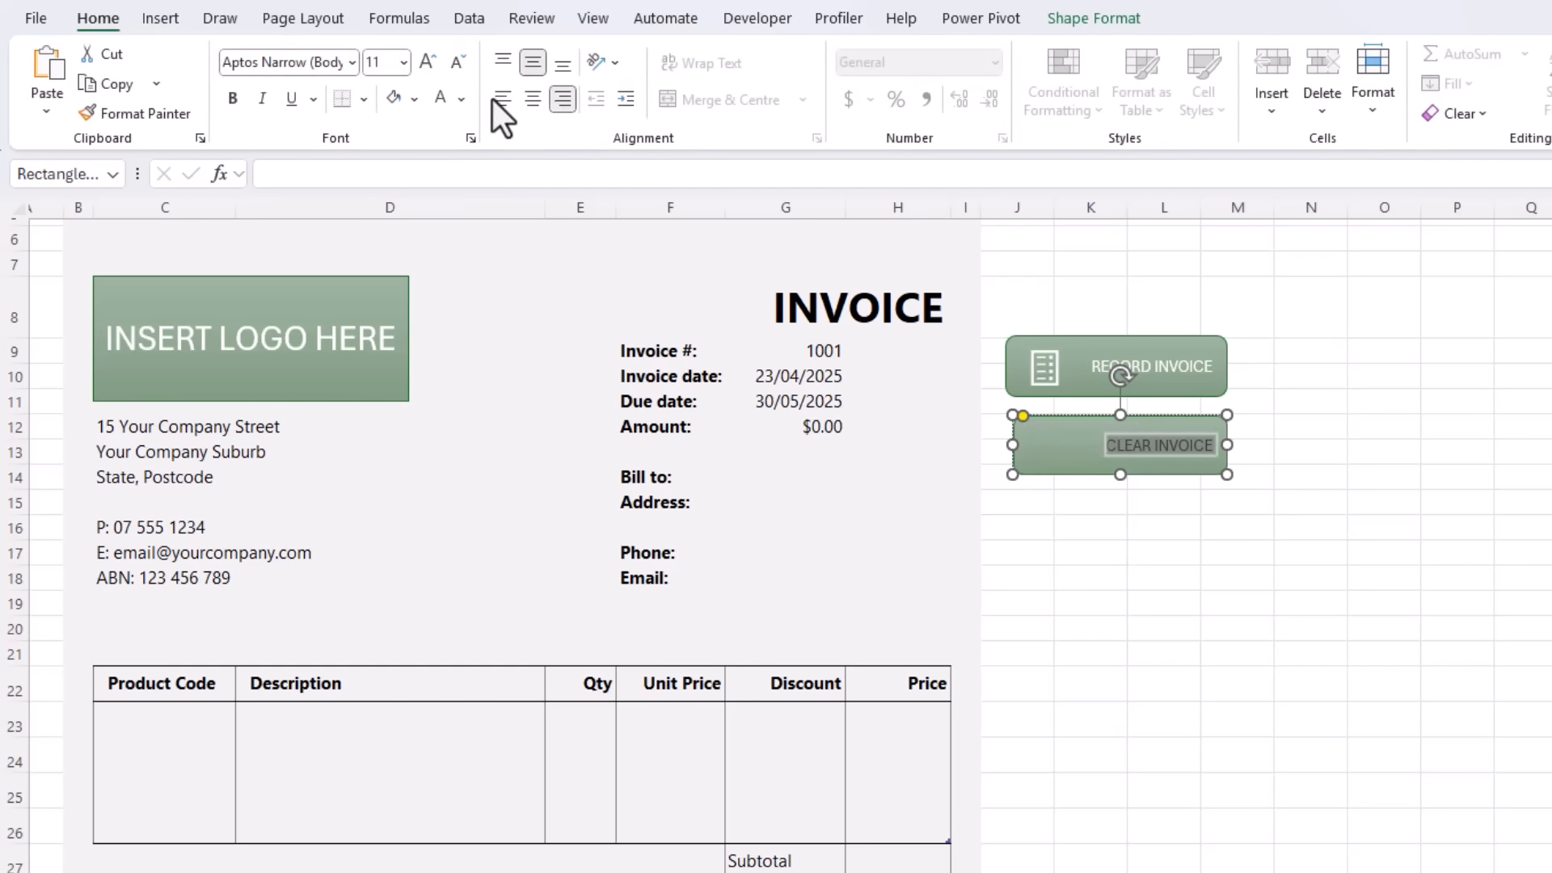
{"action": "left_click", "coordinate": [442, 95]}
Search the stock icons for REFRESH and insert the bold counter-clockwise arrow icon
{"action": "left_click", "coordinate": [170, 17]}
{"action": "left_click", "coordinate": [429, 100]}
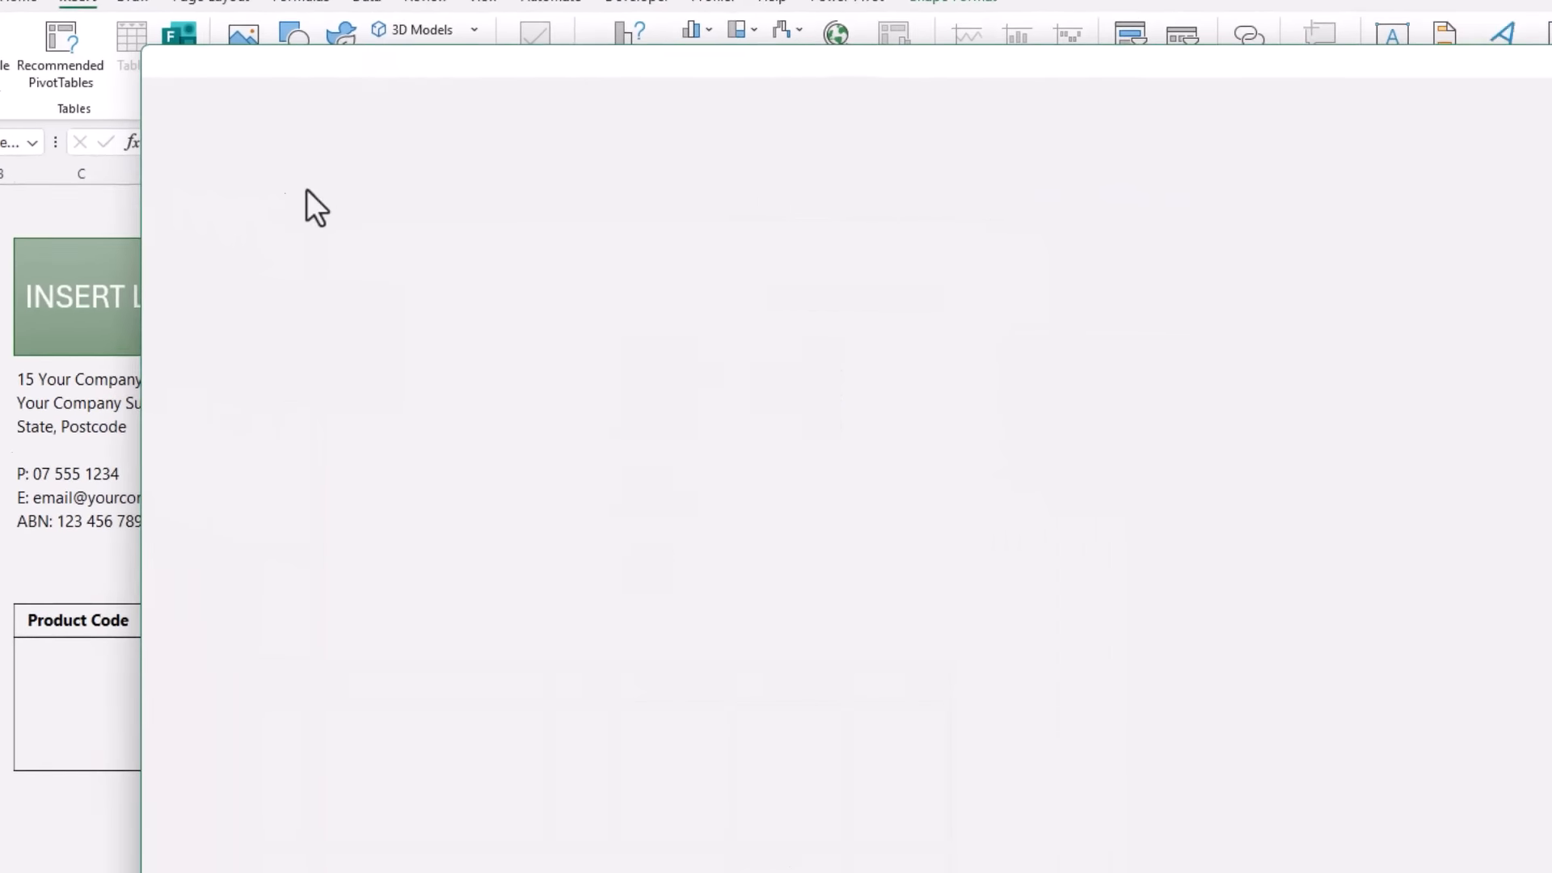
{"action": "type", "text": "REFRESH"}
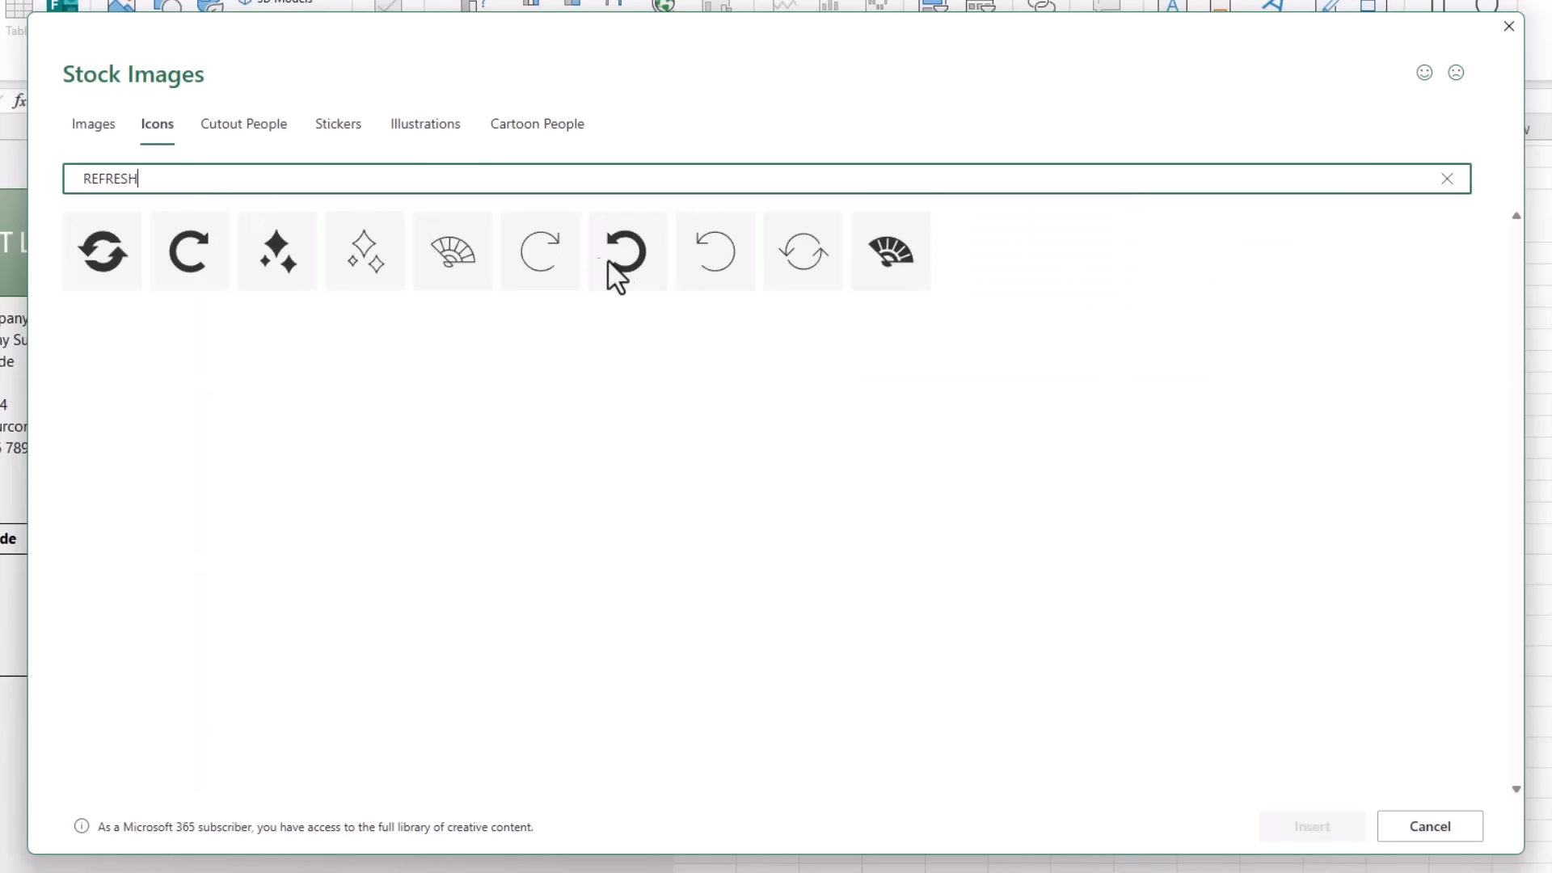
{"action": "left_click", "coordinate": [612, 272]}
{"action": "left_click", "coordinate": [1303, 831]}
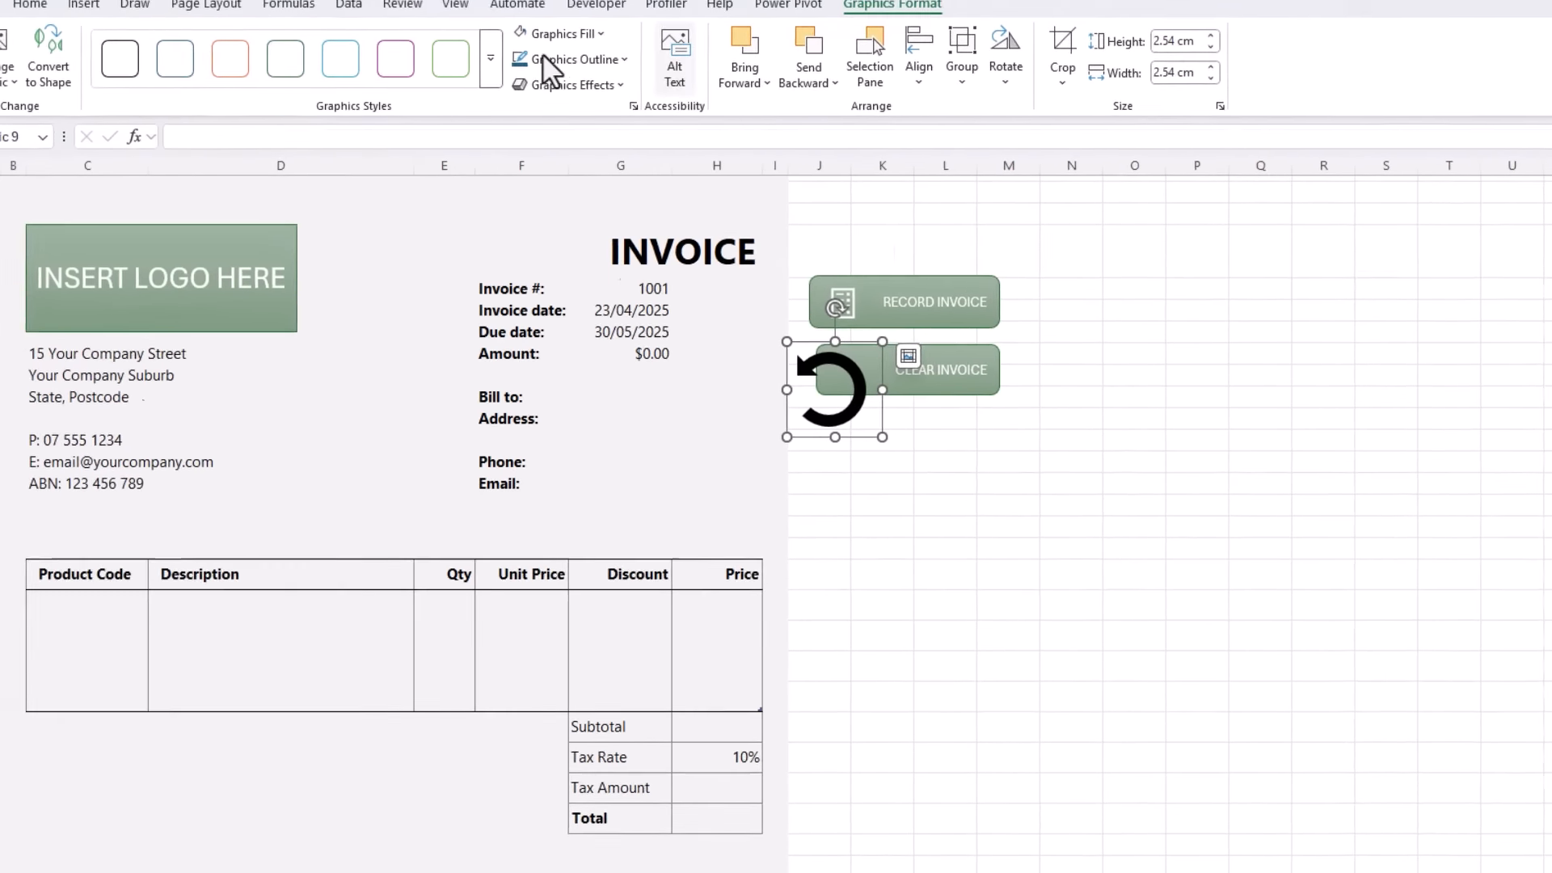
Fill the arrow icon white and shrink it to fit inside the left end of the CLEAR INVOICE shape
{"action": "left_click", "coordinate": [574, 49]}
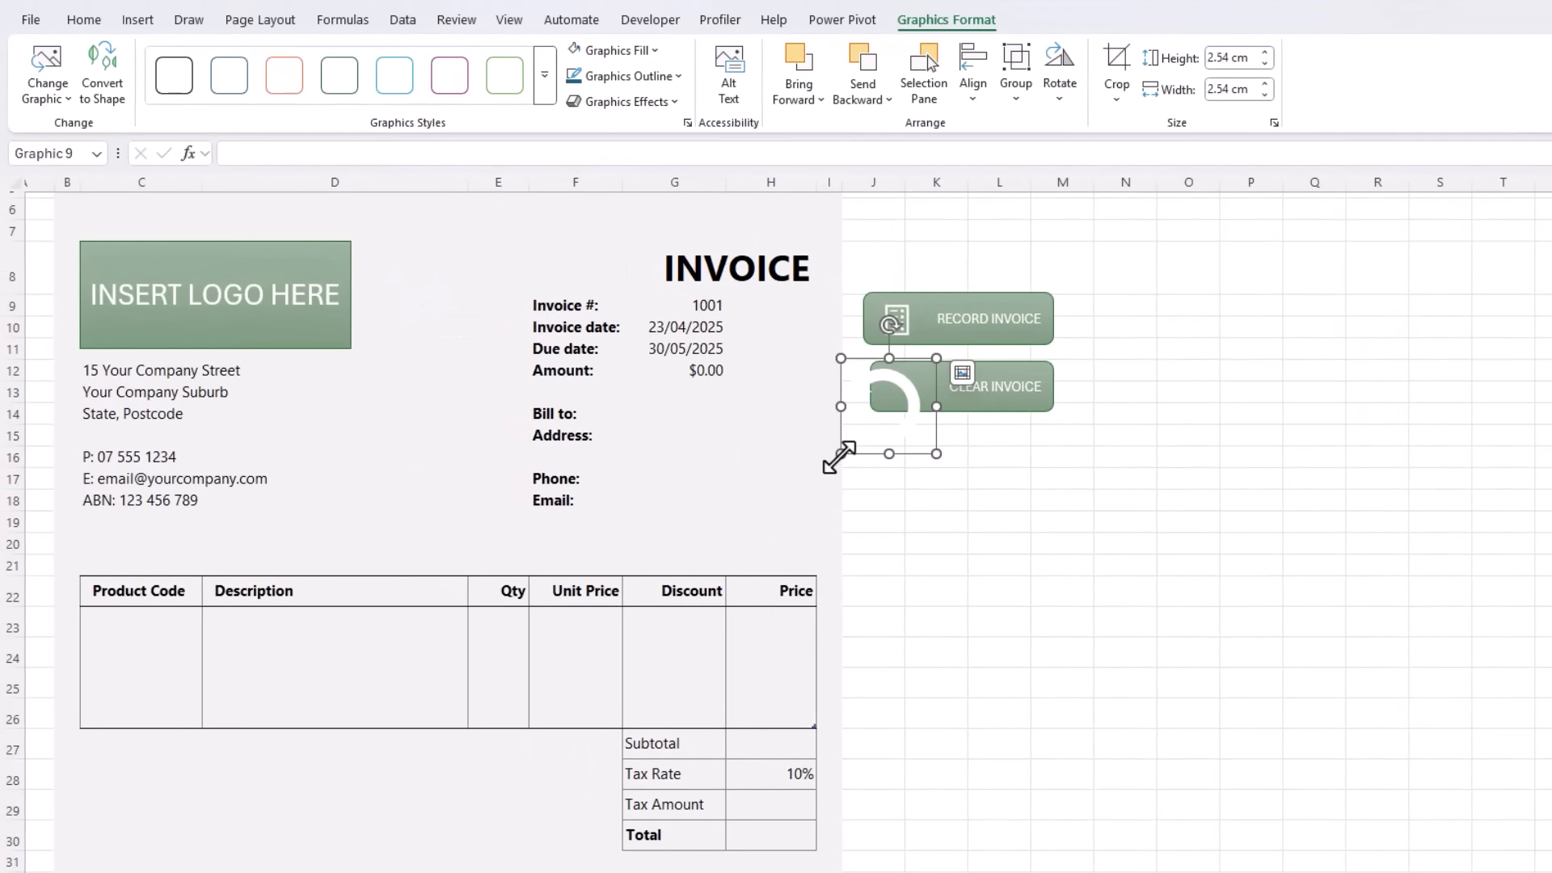
{"action": "mouse_move", "coordinate": [879, 408]}
{"action": "left_mouse_down"}
{"action": "mouse_move", "coordinate": [920, 396]}
{"action": "mouse_move", "coordinate": [861, 387]}
{"action": "left_mouse_up"}
{"action": "left_click", "coordinate": [877, 396]}
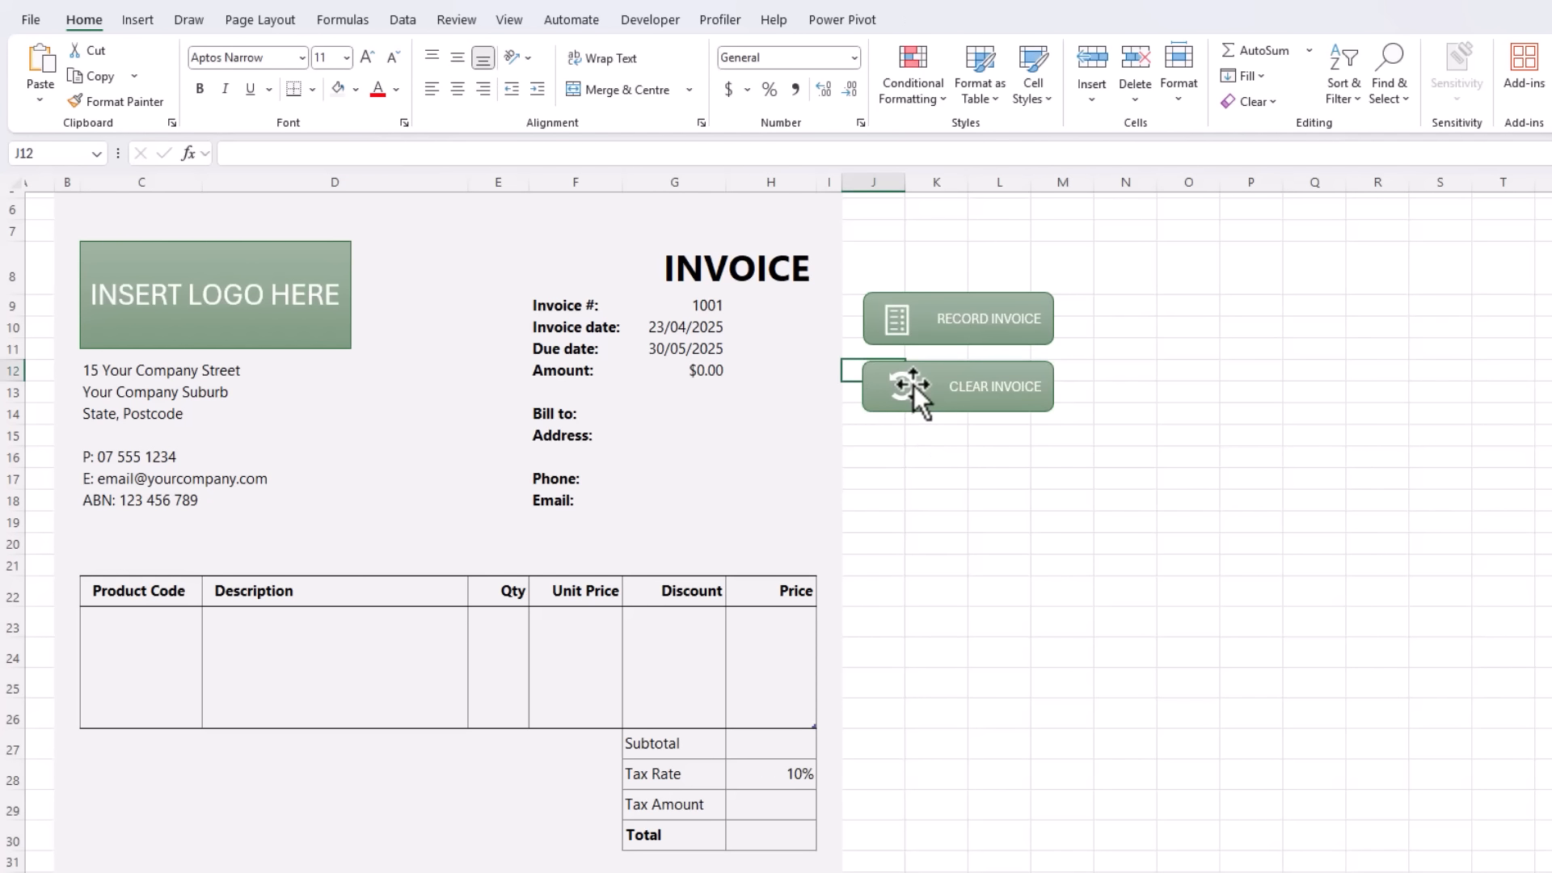
Group the arrow icon with the CLEAR INVOICE shape
{"action": "left_click", "coordinate": [913, 385]}
{"action": "left_click", "coordinate": [934, 384], "text": "shift"}
{"action": "left_click", "coordinate": [1052, 31]}
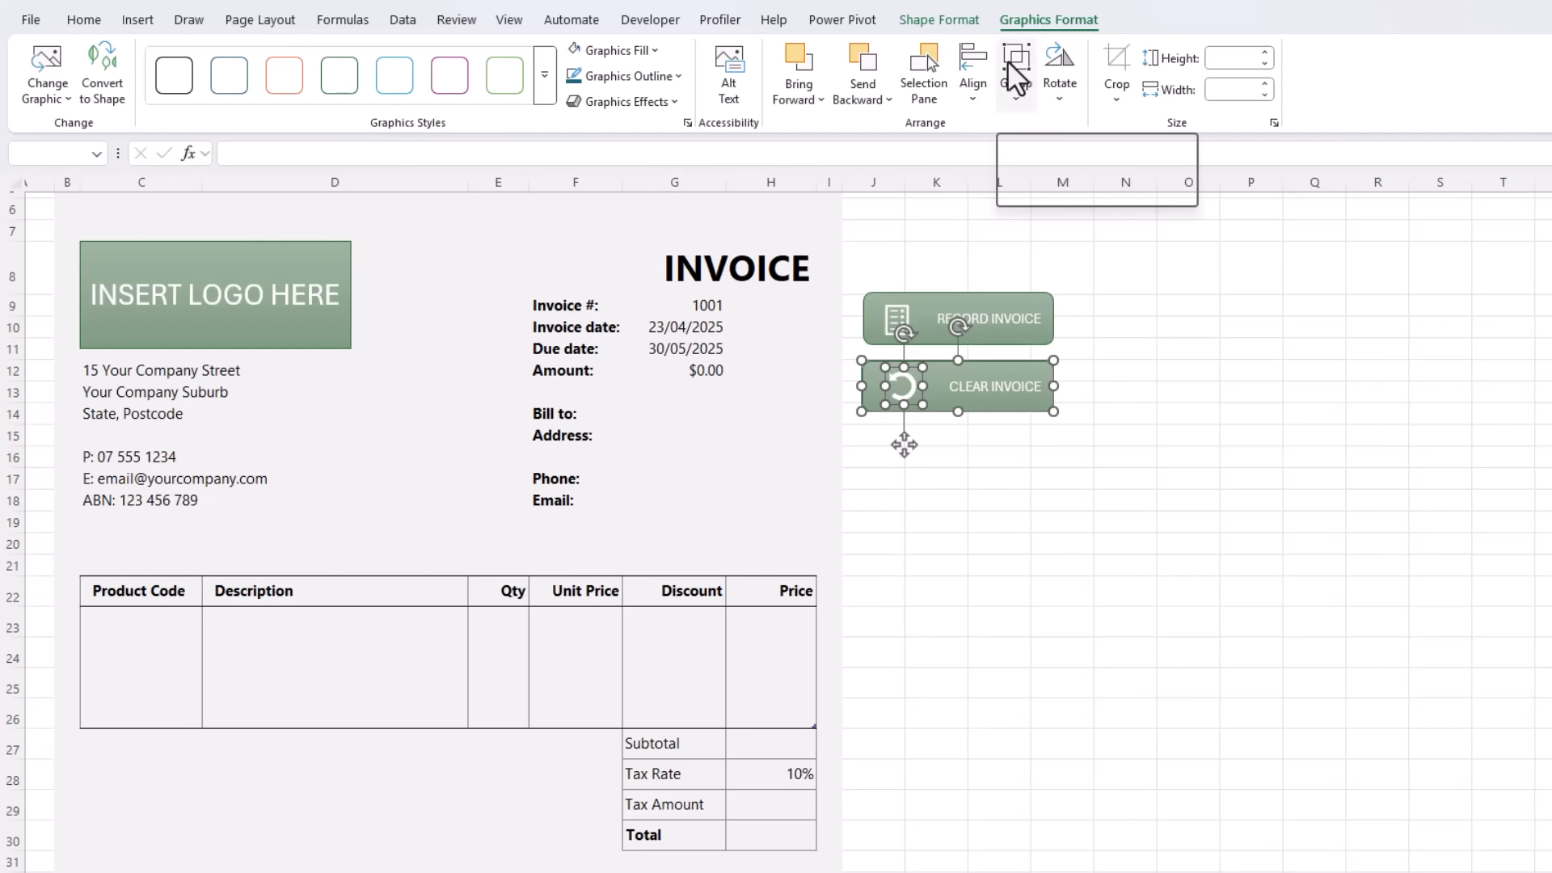
{"action": "left_click", "coordinate": [1016, 90]}
{"action": "left_click", "coordinate": [1043, 128]}
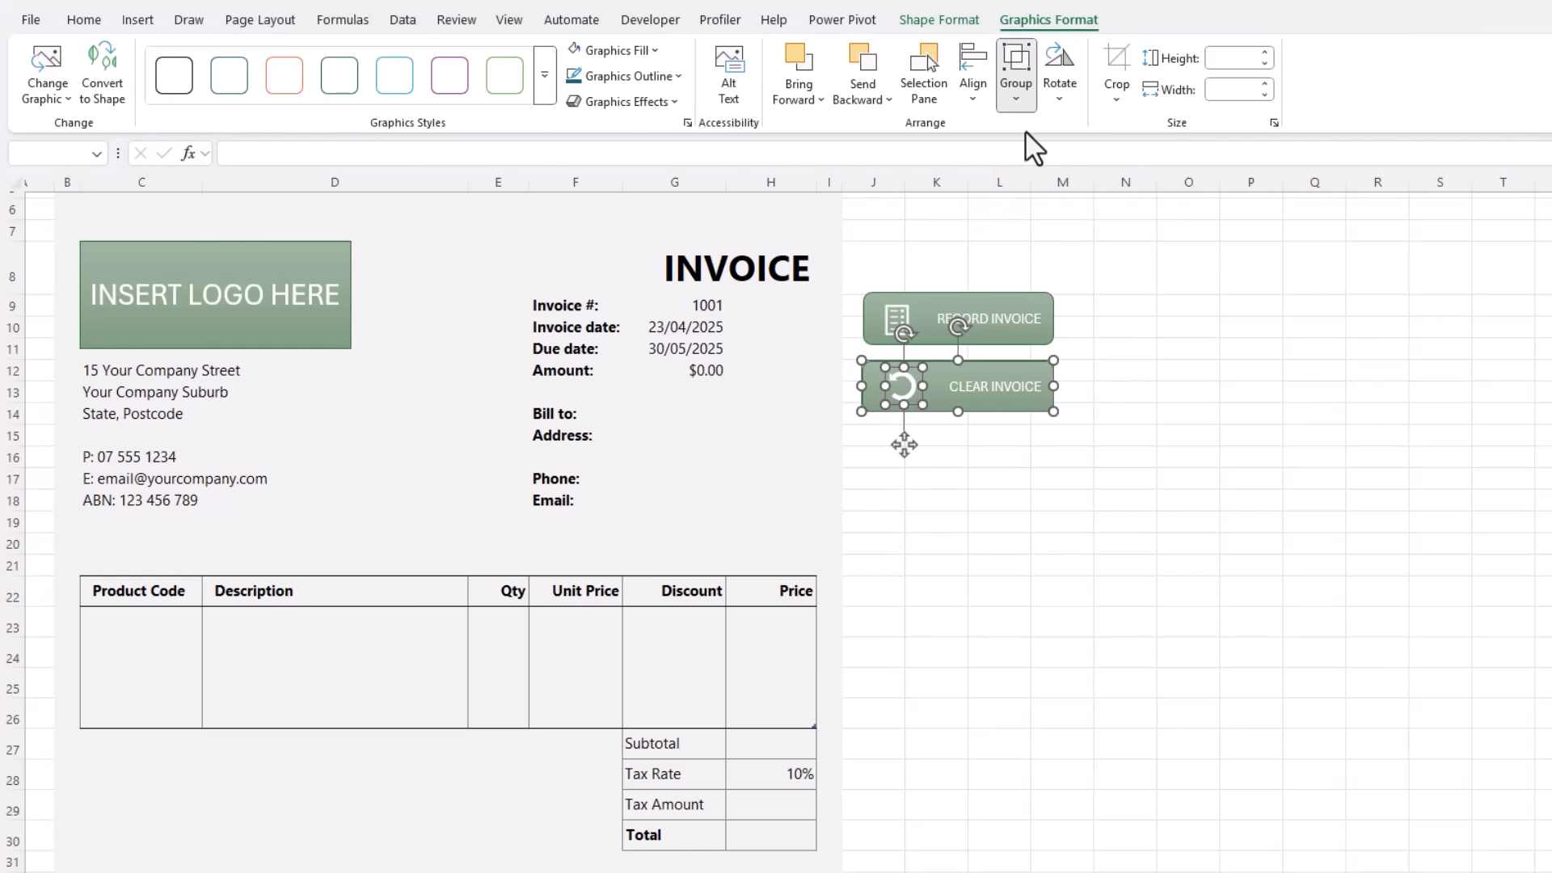
Assign the ResetInvoice macro to the grouped CLEAR INVOICE button
{"action": "right_click", "coordinate": [923, 353]}
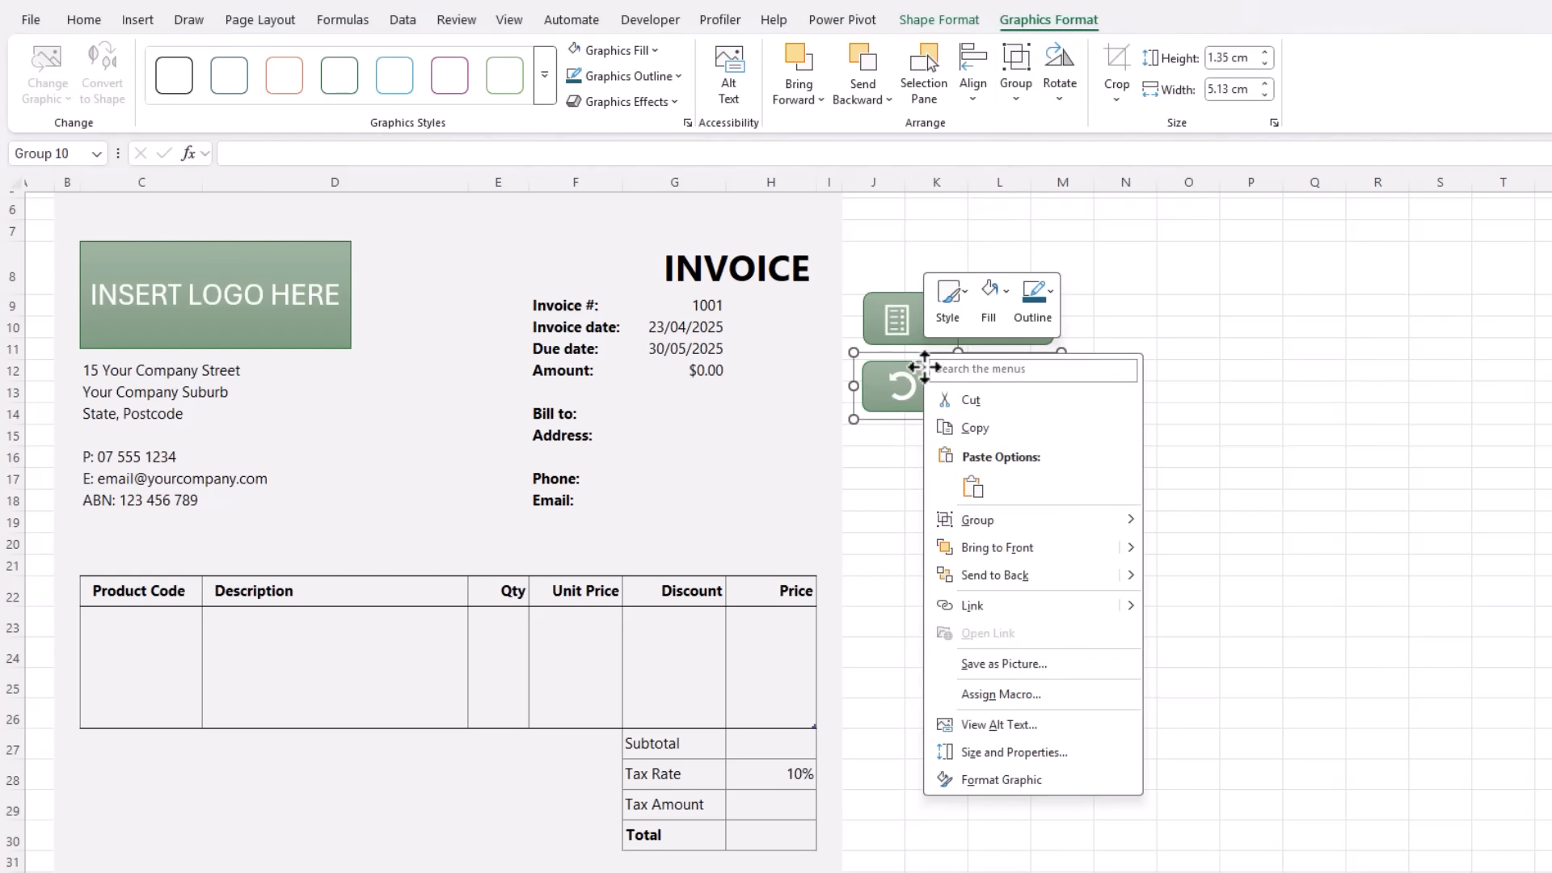
{"action": "left_click", "coordinate": [966, 700]}
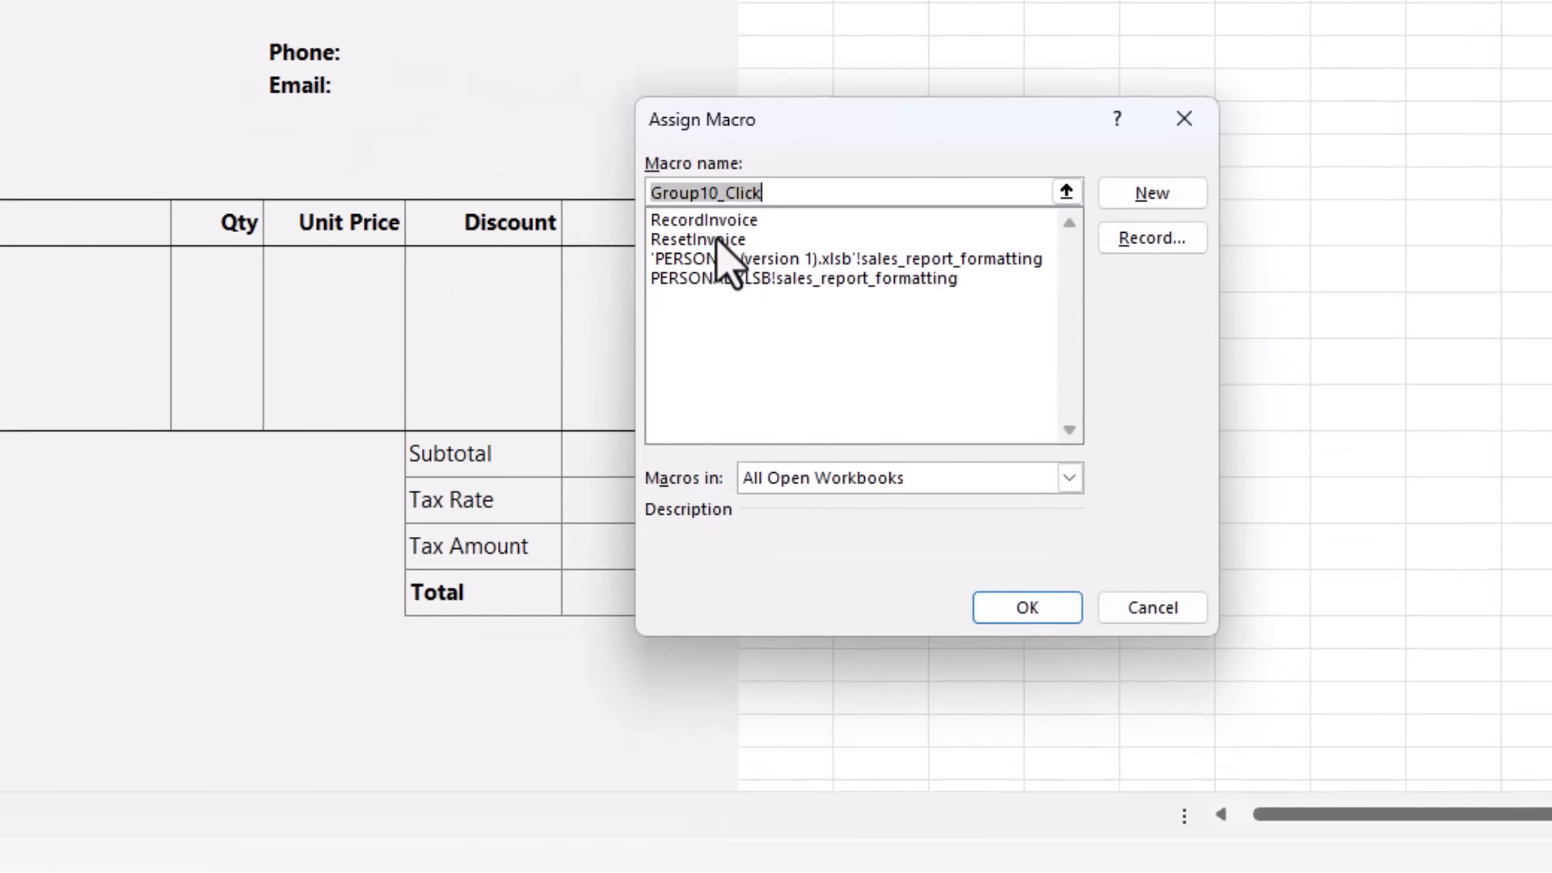
{"action": "left_click", "coordinate": [711, 240]}
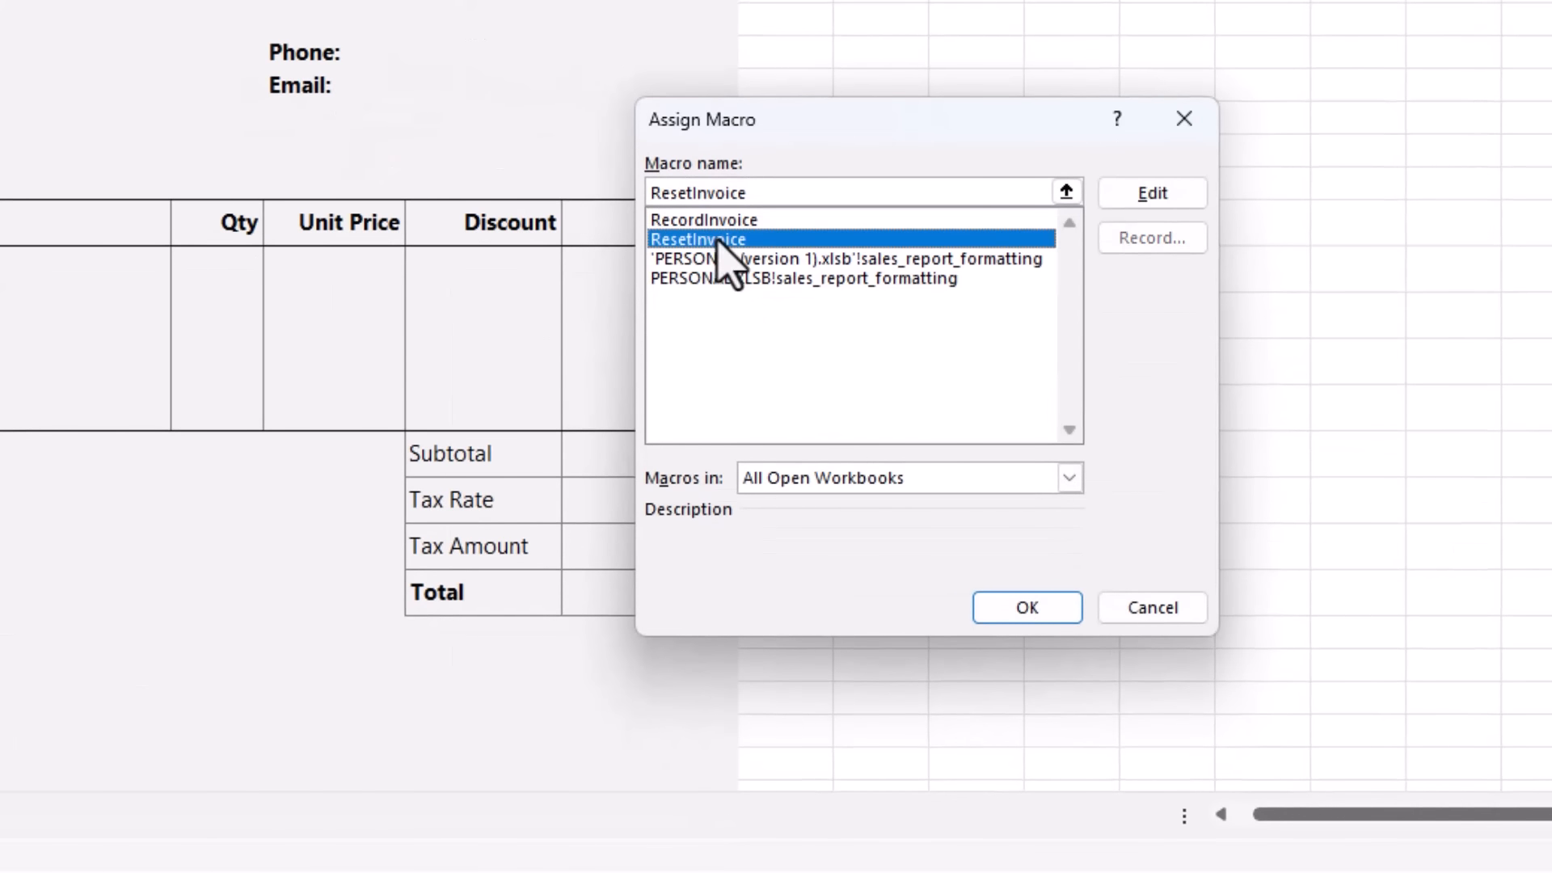
{"action": "left_click", "coordinate": [1010, 610]}
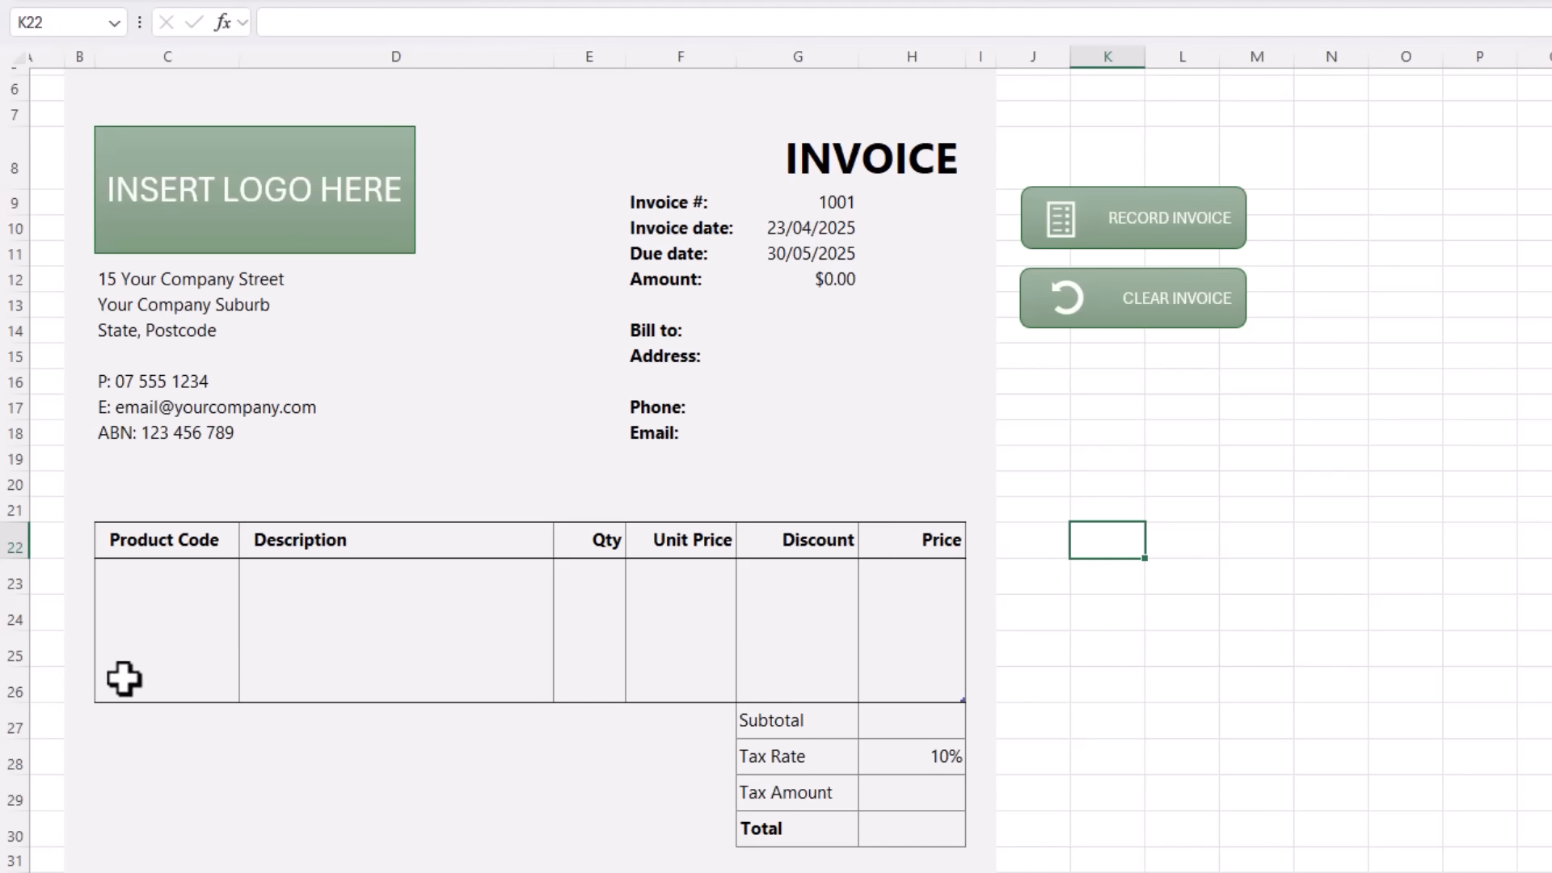
Delete row 26 and paste the P001 Paseo, C001 Carretera and V001 Velo items as values starting at C23
{"action": "left_click", "coordinate": [17, 683]}
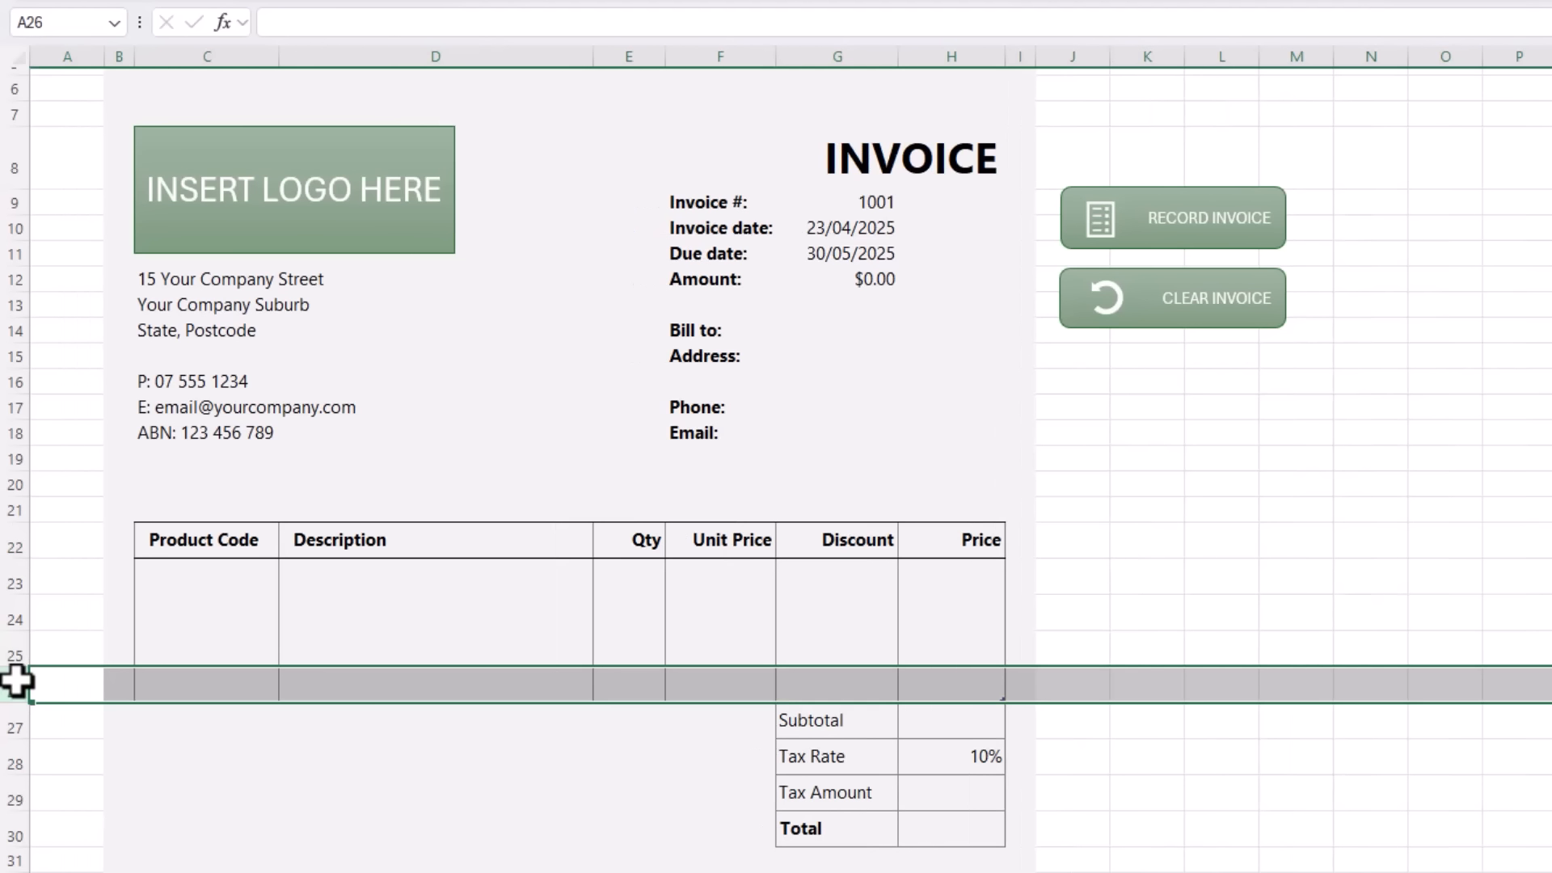
{"action": "key", "text": "ctrl+minus"}
{"action": "left_click", "coordinate": [170, 576]}
{"action": "key", "text": "ctrl+shift+v"}
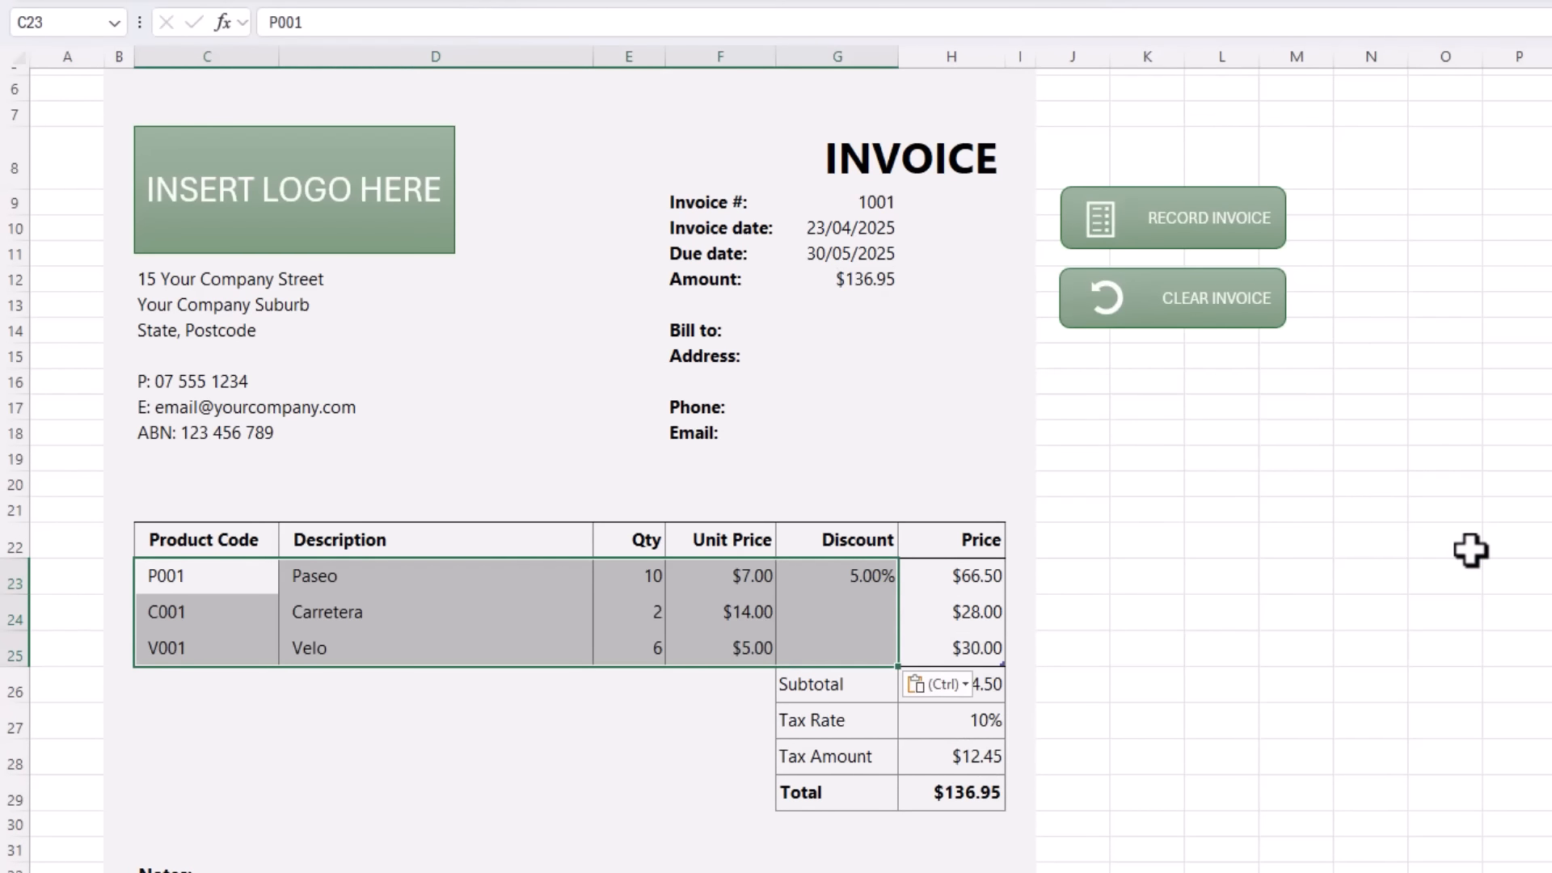
Add a new row to the line-item table and fill in R001, Reba, quantity 1, unit price $50.00 and discount 10.00%
{"action": "left_click", "coordinate": [995, 648]}
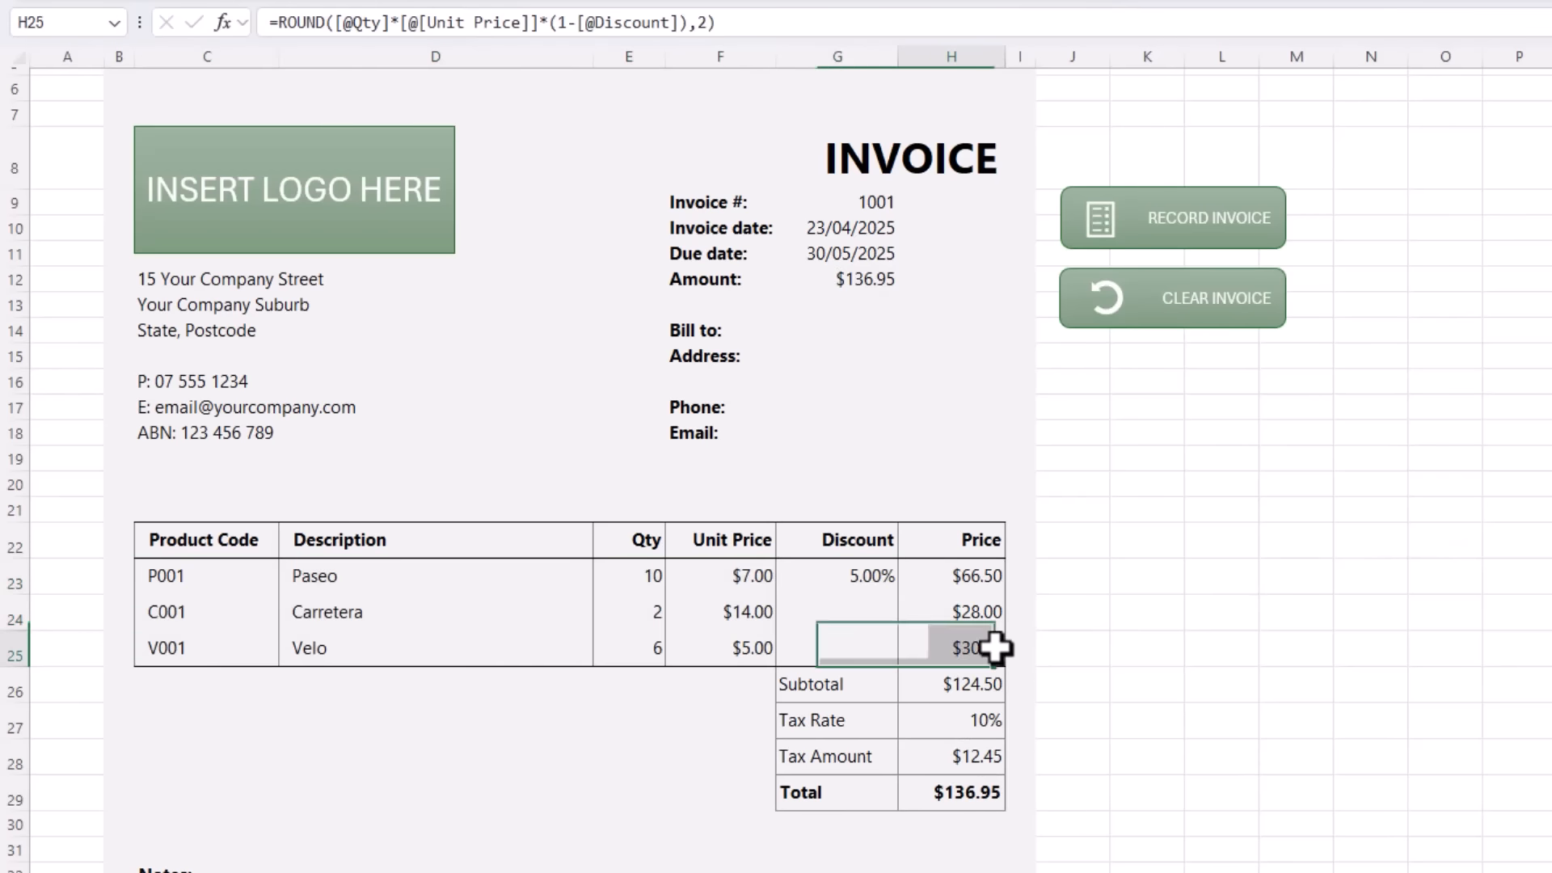
{"action": "key", "text": "Tab"}
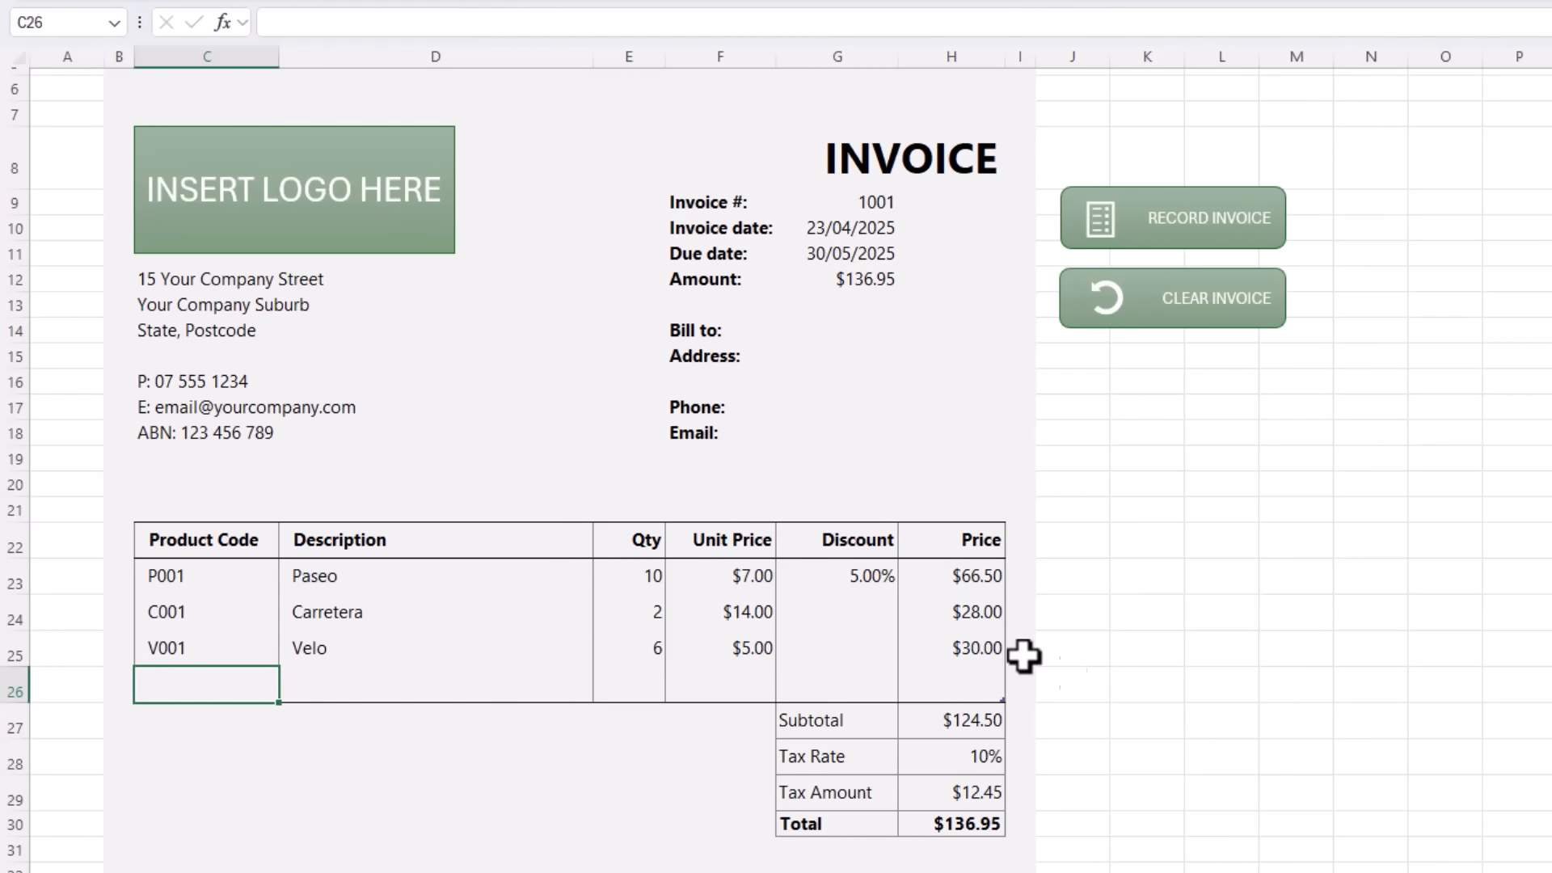
{"action": "right_click", "coordinate": [186, 668]}
{"action": "type", "text": "R001\tReba\t1\t$50.00\t10.00%"}
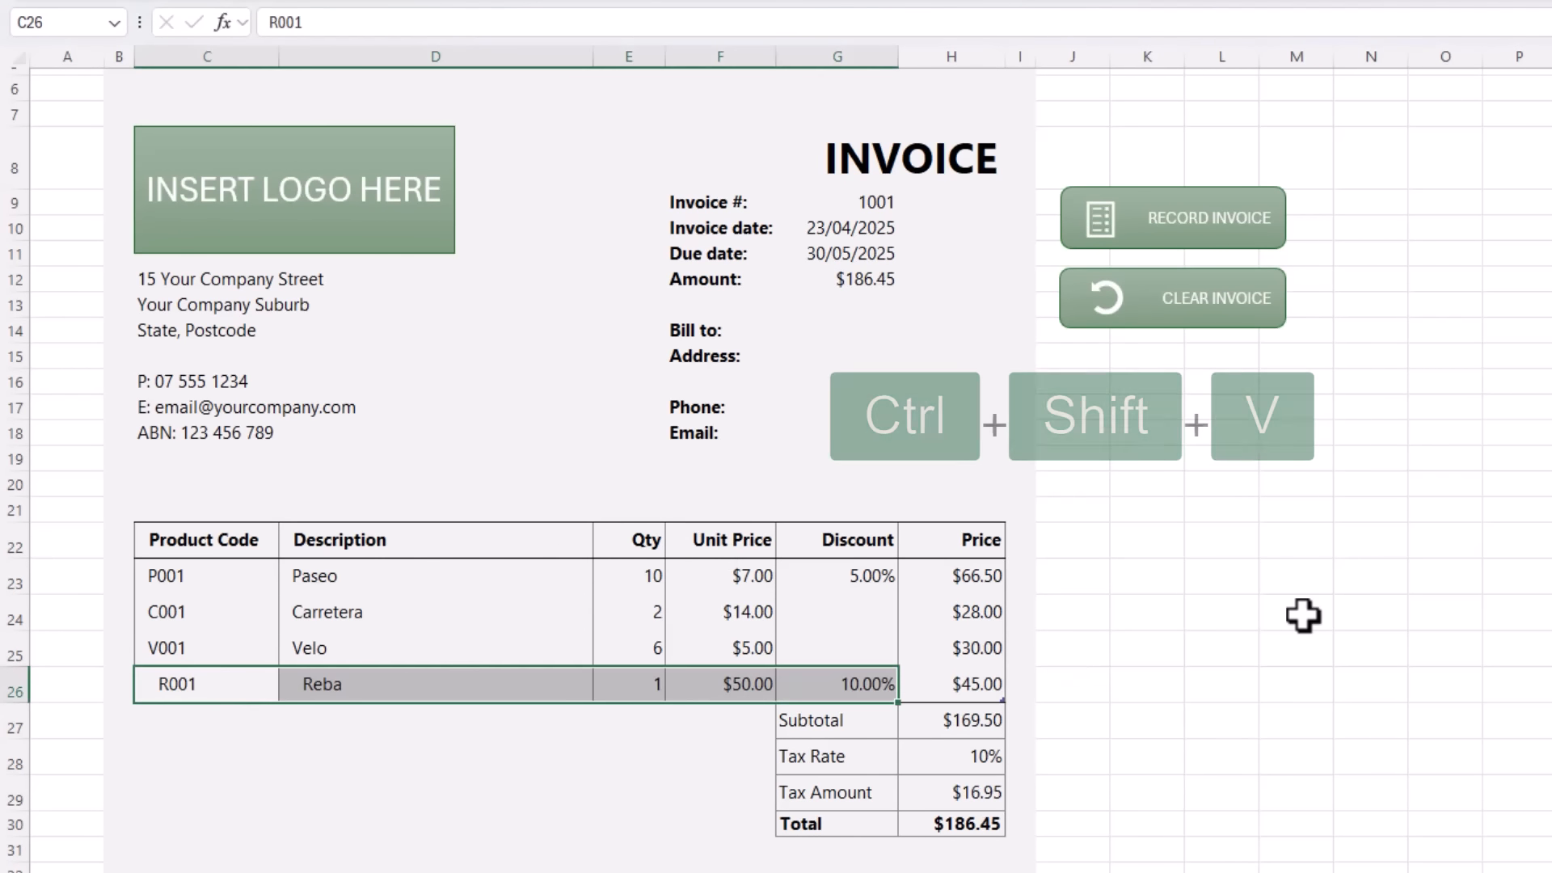
{"action": "left_click", "coordinate": [966, 716]}
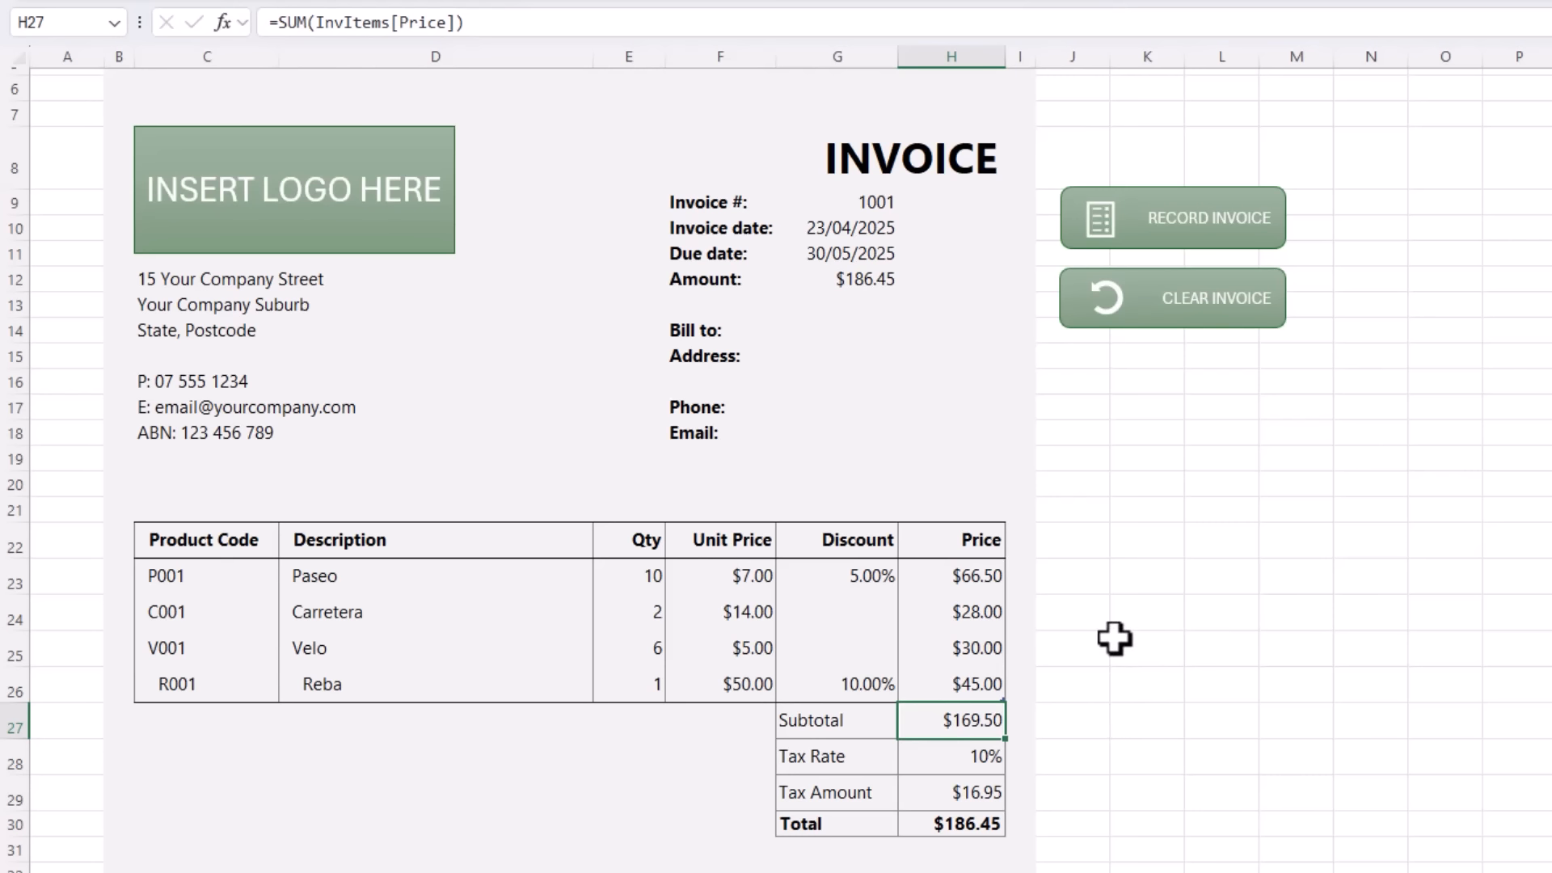
Record invoice 1001 with the RECORD INVOICE button and check its new entry on the Tracker sheet
{"action": "left_click", "coordinate": [1131, 233]}
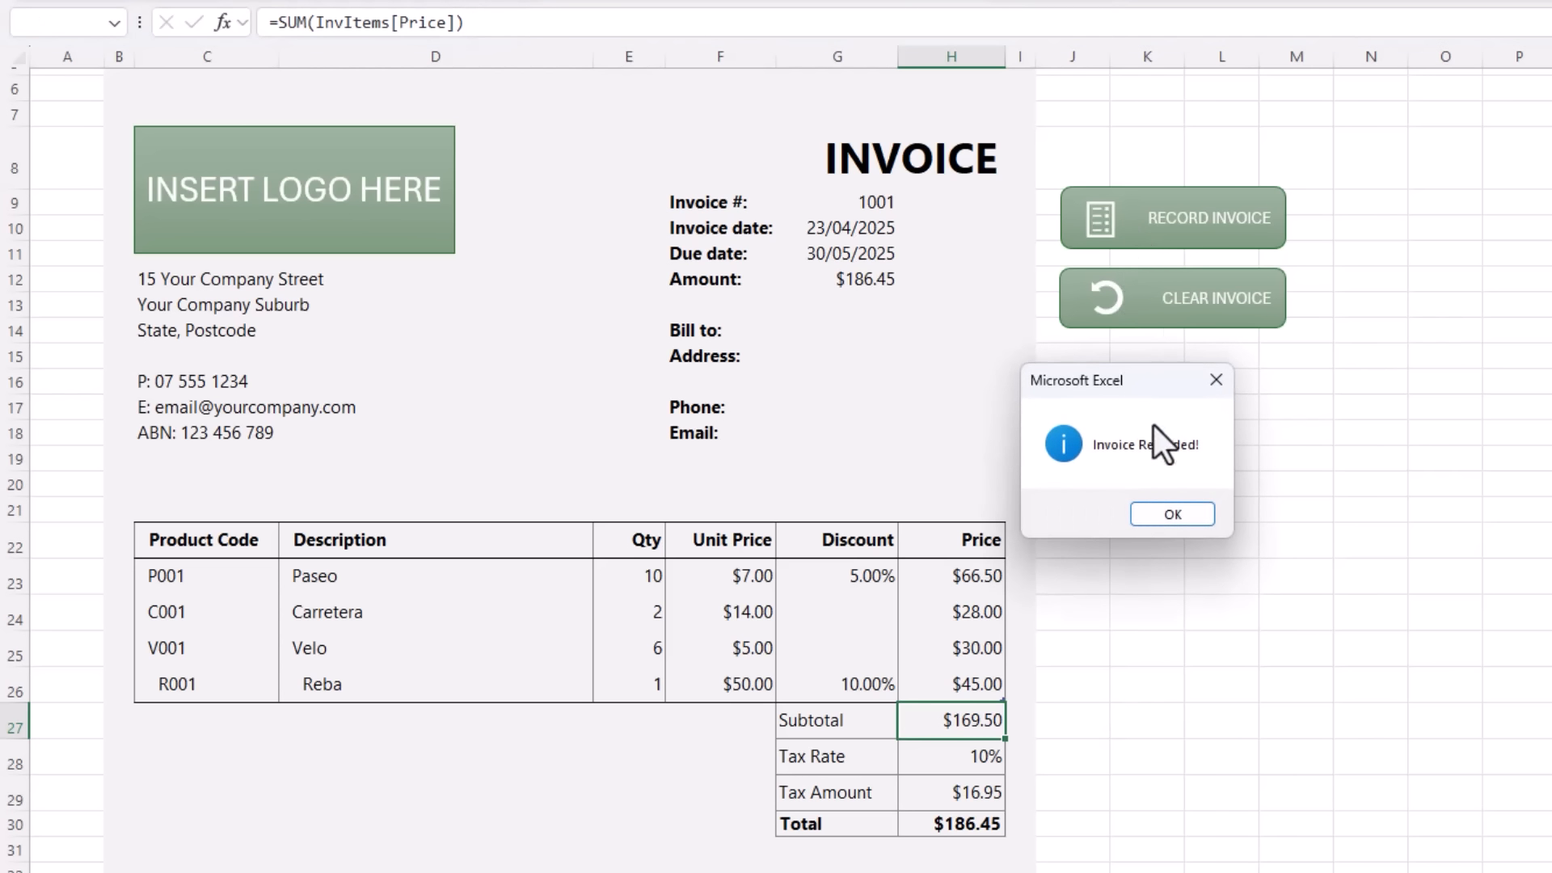
{"action": "left_click", "coordinate": [1163, 514]}
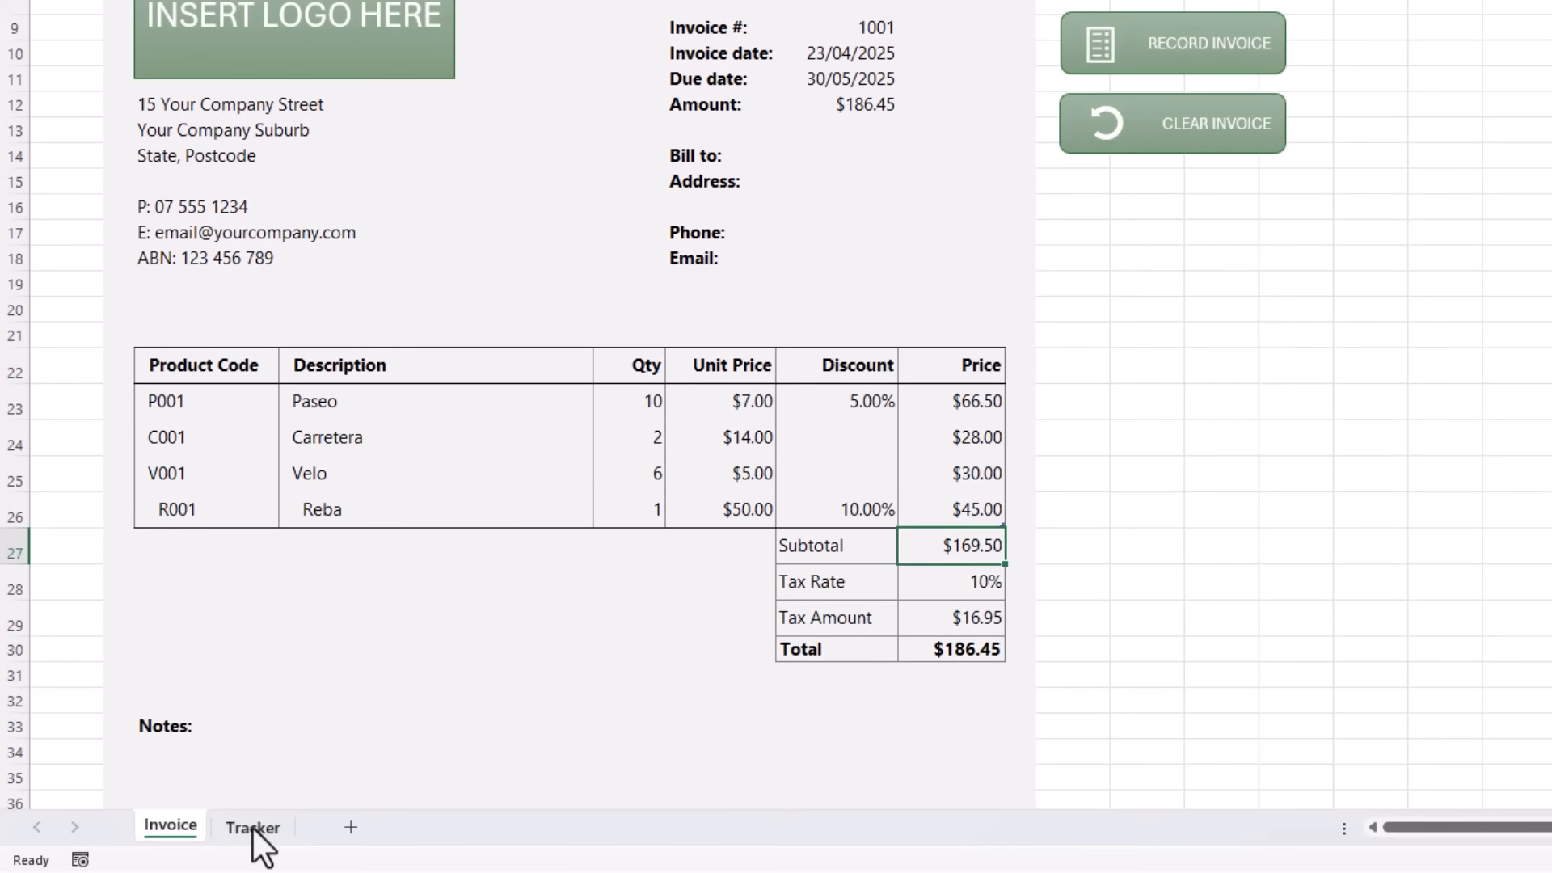
{"action": "left_click", "coordinate": [252, 827]}
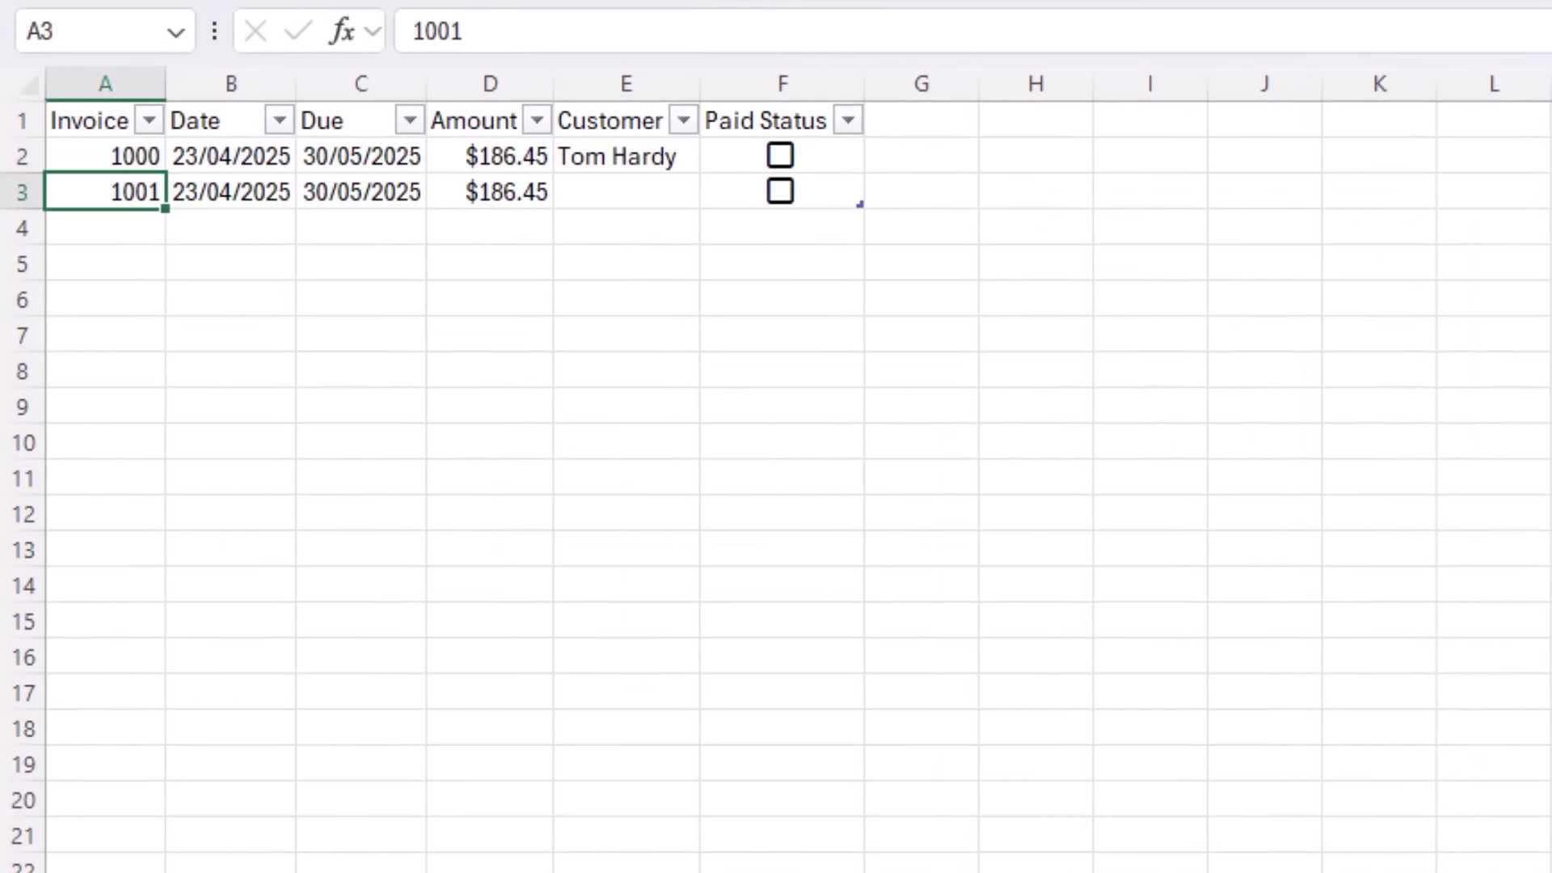
{"action": "left_click", "coordinate": [142, 833]}
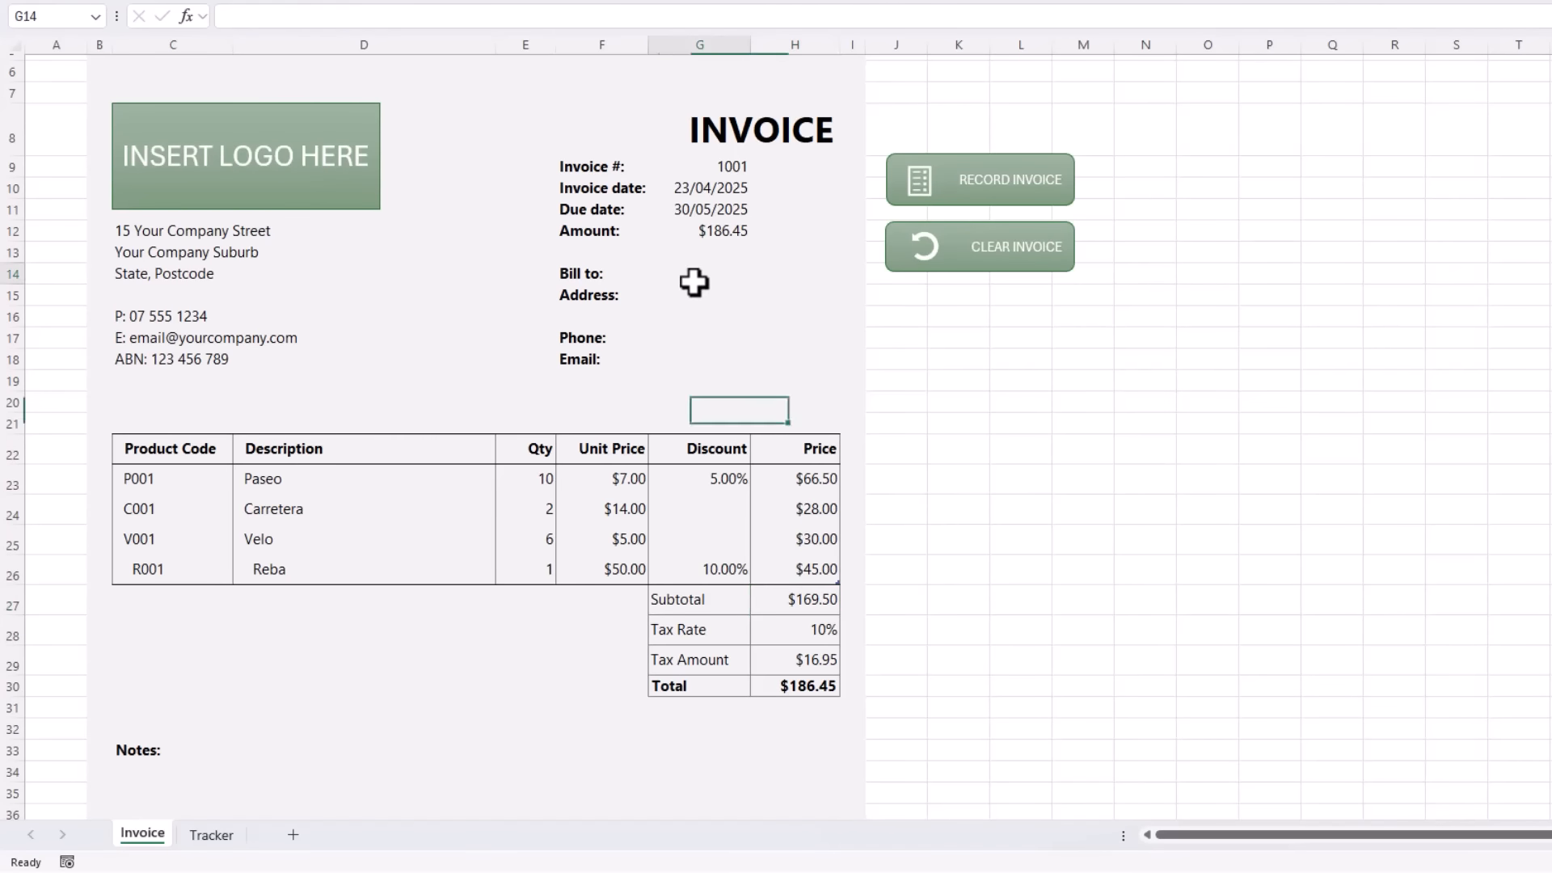
Compare the Bill to cell G14 on the Invoice sheet with the Customer column on the Tracker sheet
{"action": "left_click", "coordinate": [693, 282]}
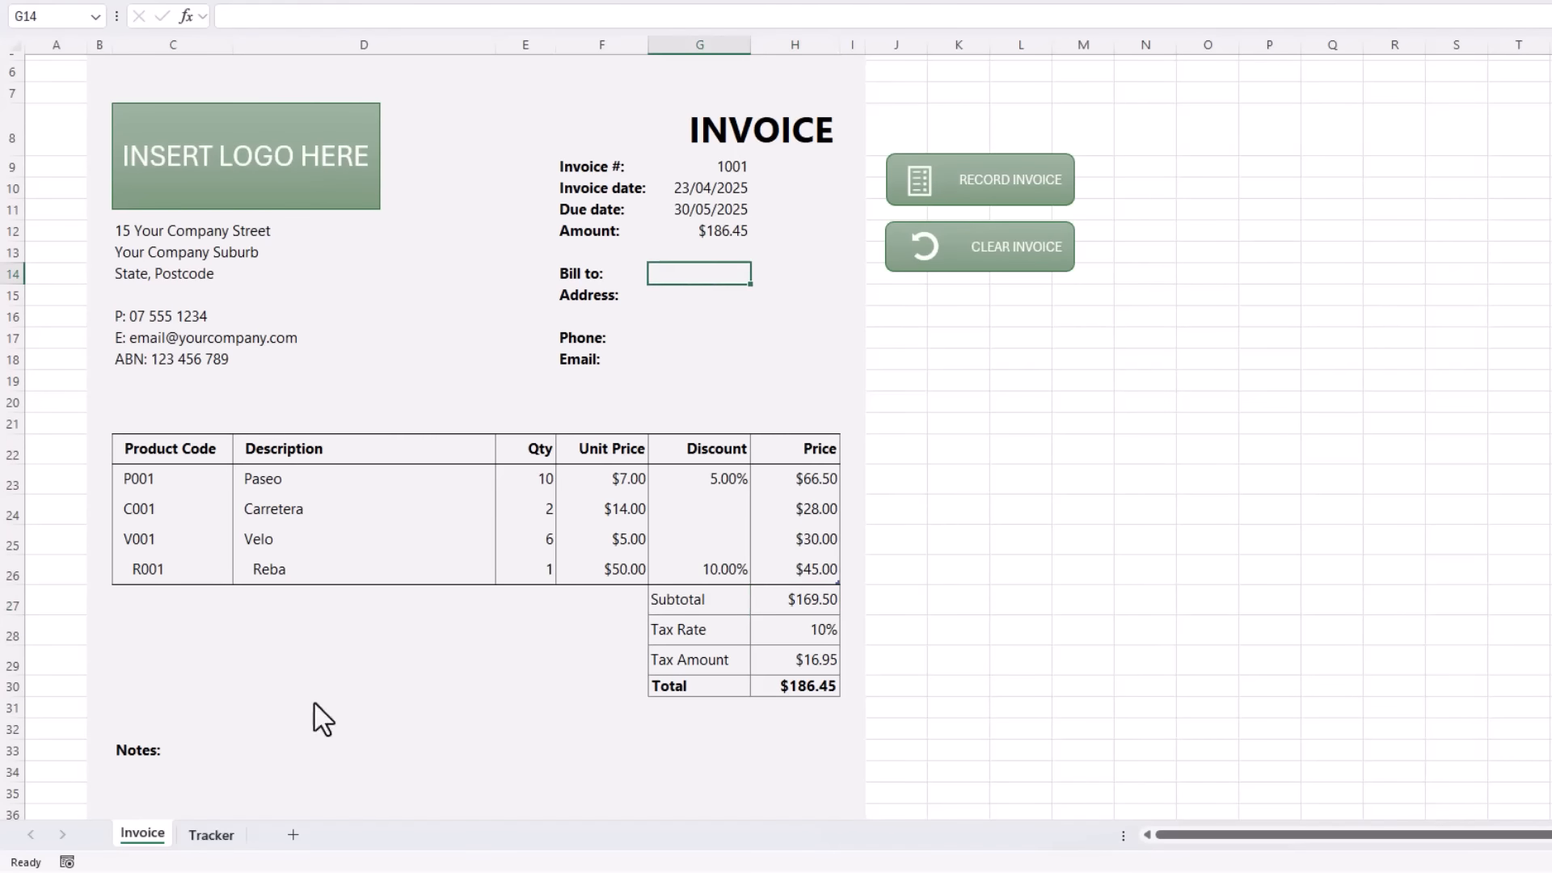
{"action": "left_click", "coordinate": [194, 841]}
{"action": "left_click", "coordinate": [357, 132]}
{"action": "left_click", "coordinate": [138, 835]}
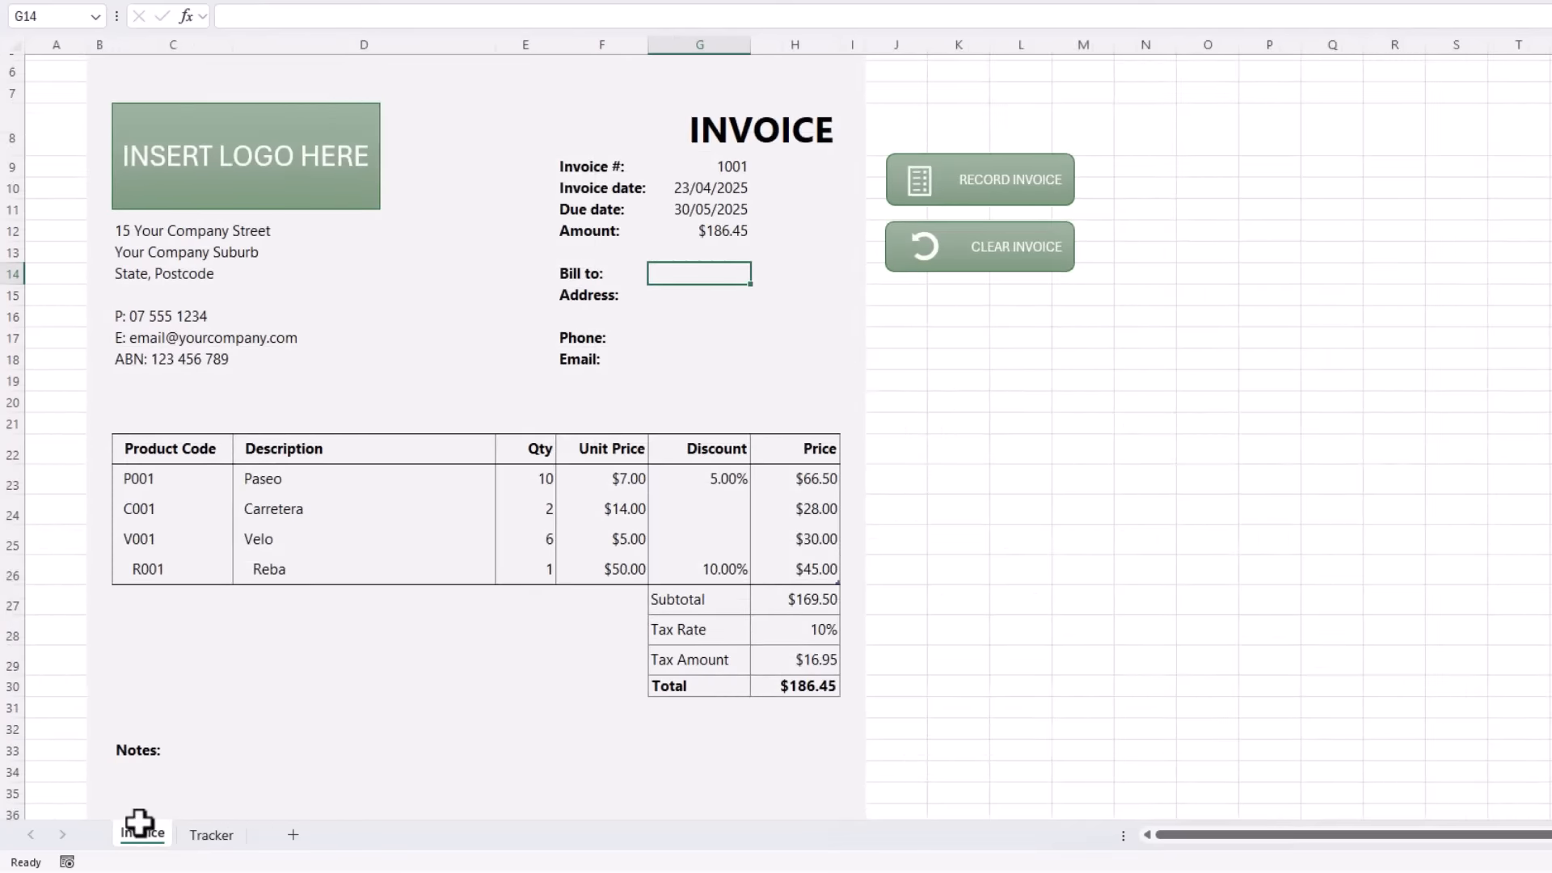
Clear invoice 1001 from the template by running the CLEAR INVOICE macro
{"action": "left_click", "coordinate": [998, 255]}
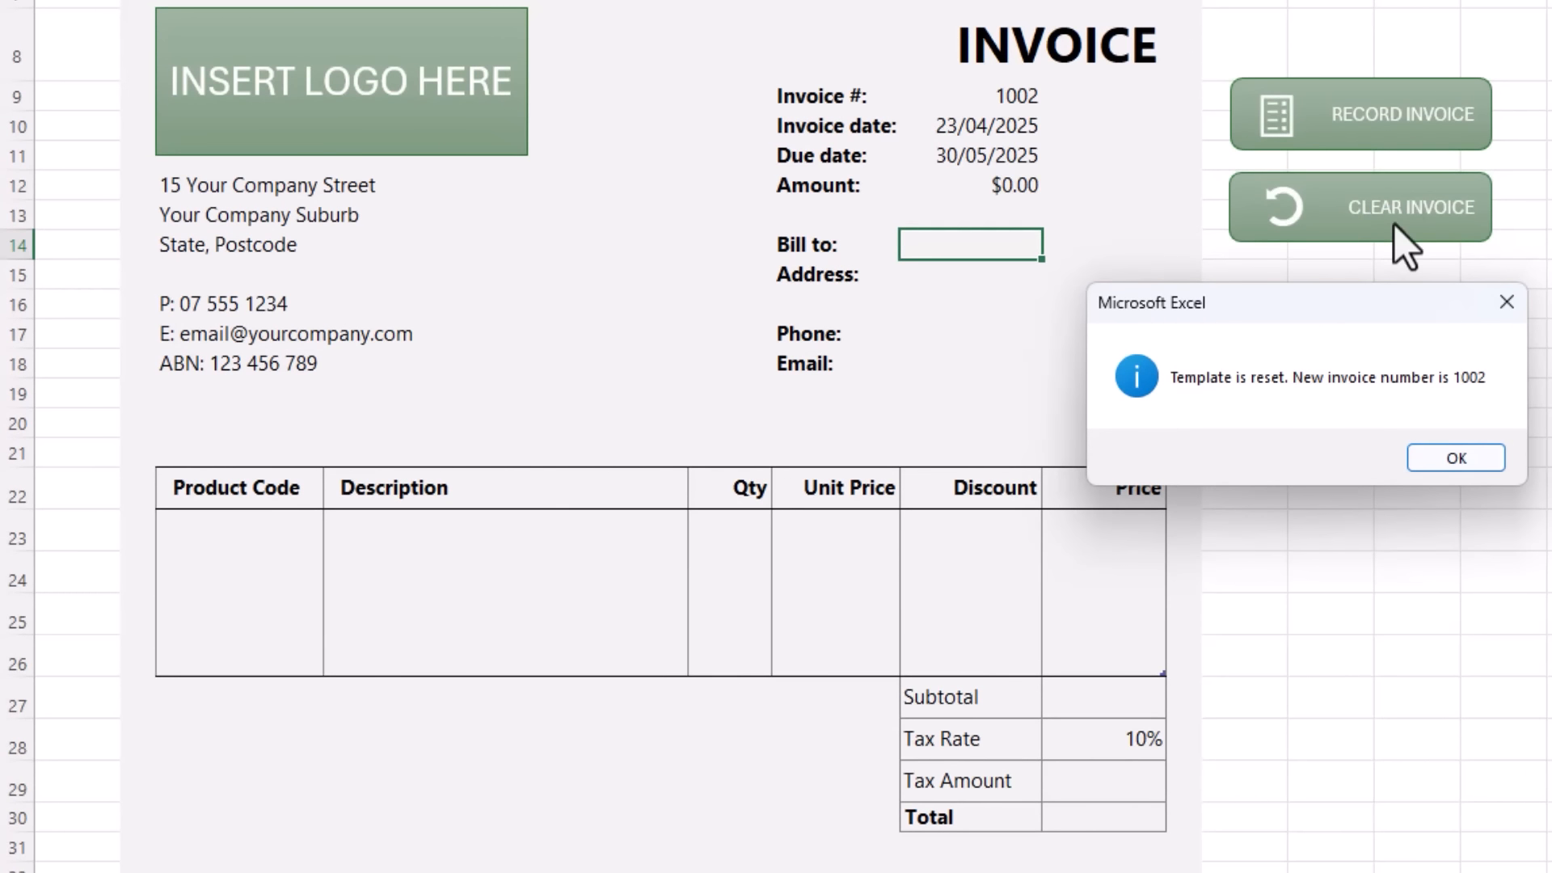
{"action": "left_click", "coordinate": [1443, 459]}
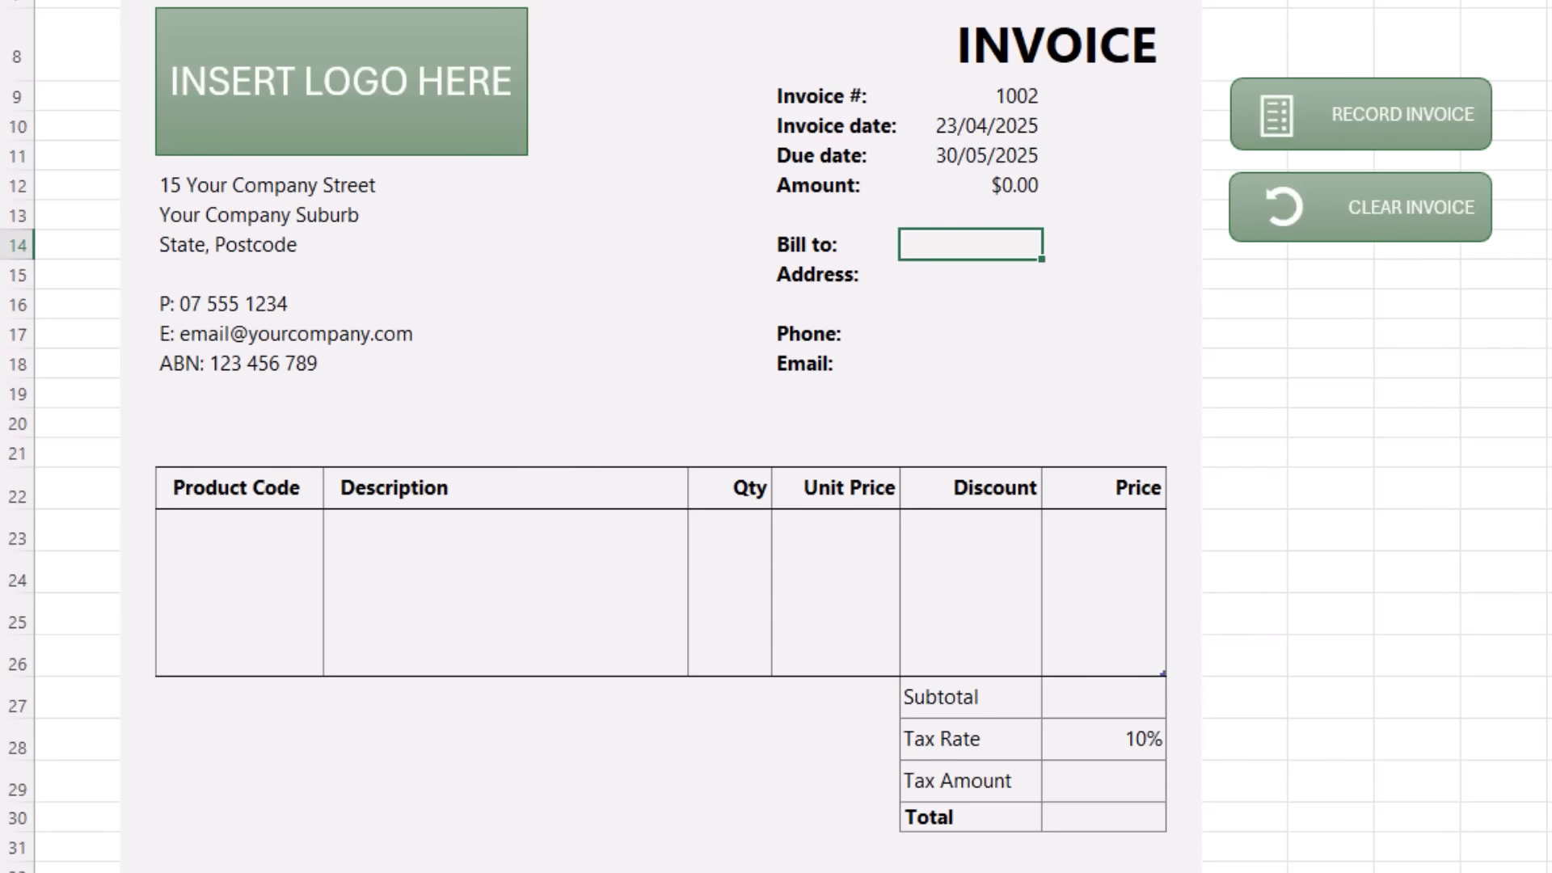
Start a formula-based conditional formatting rule for all data rows of the invoice table on the Tracker sheet
{"action": "left_click", "coordinate": [318, 826]}
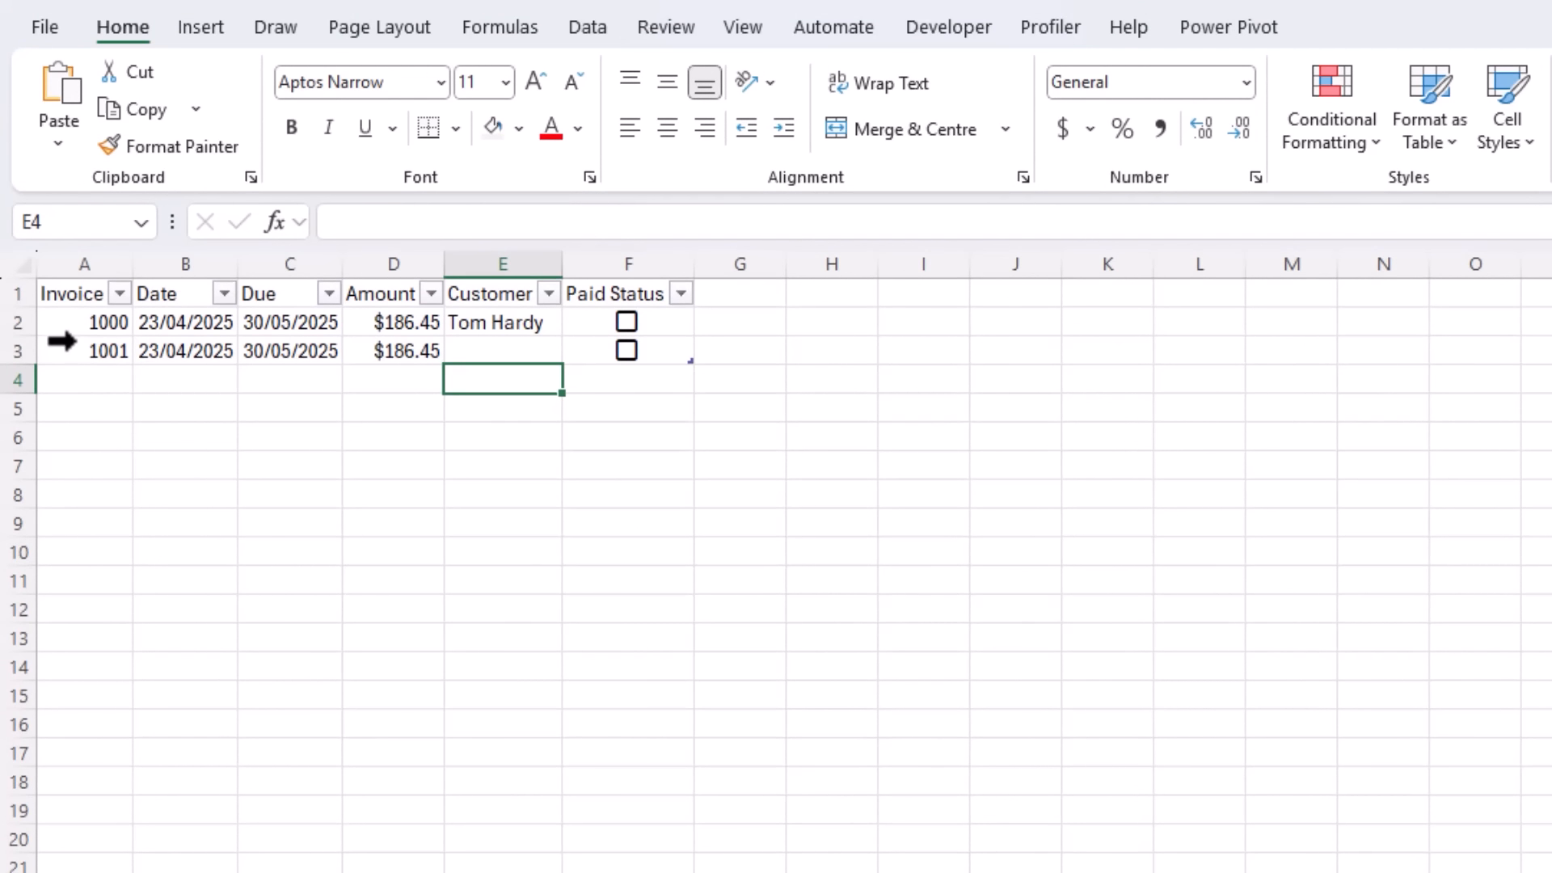
{"action": "left_click", "coordinate": [30, 292]}
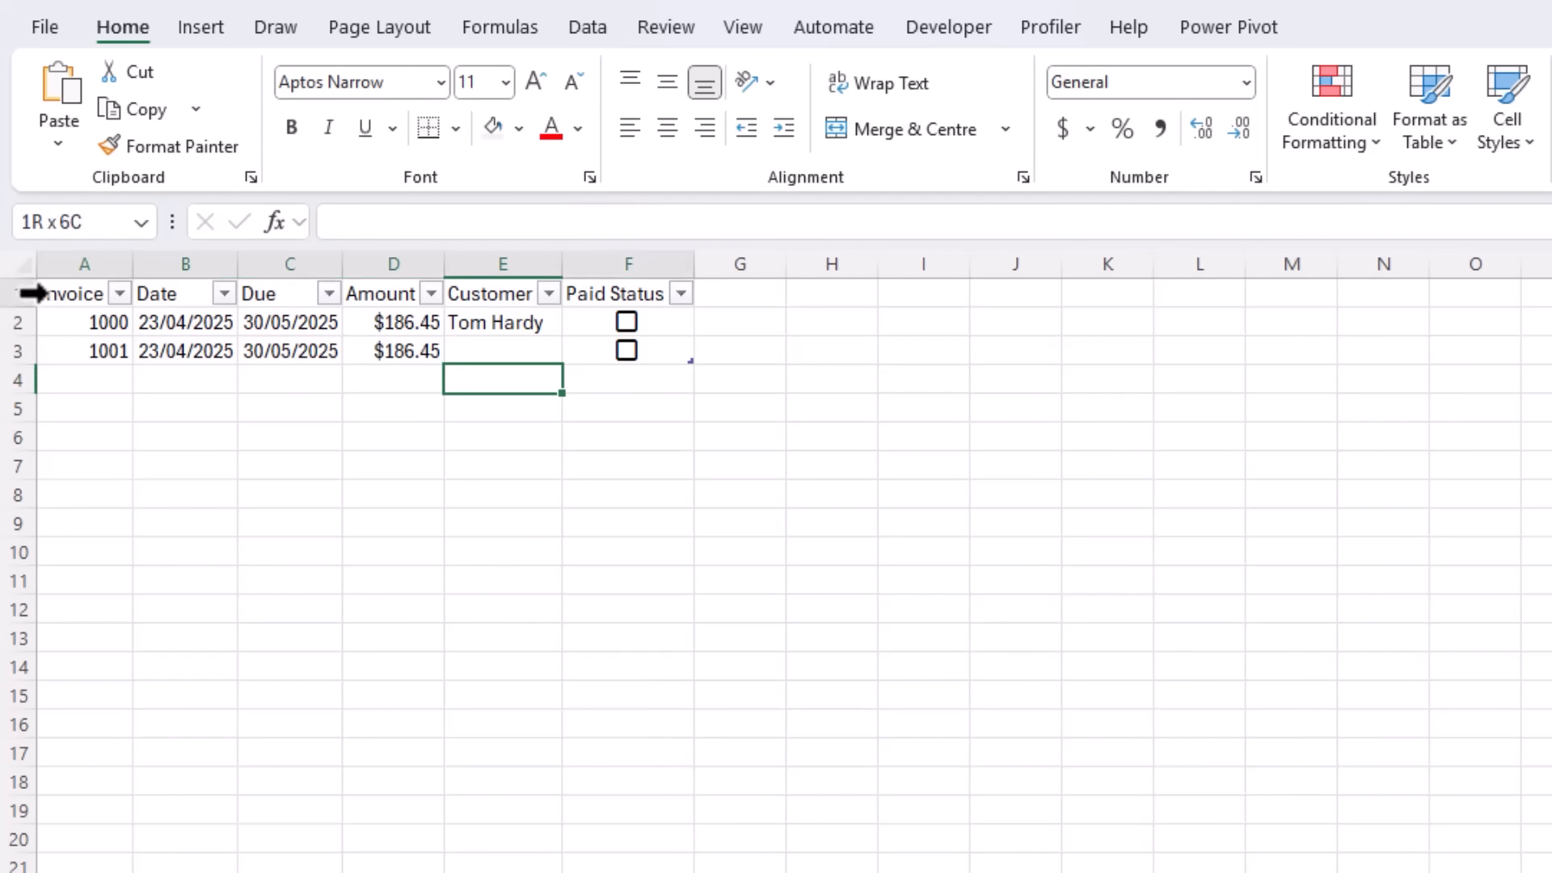
{"action": "left_click", "coordinate": [34, 278]}
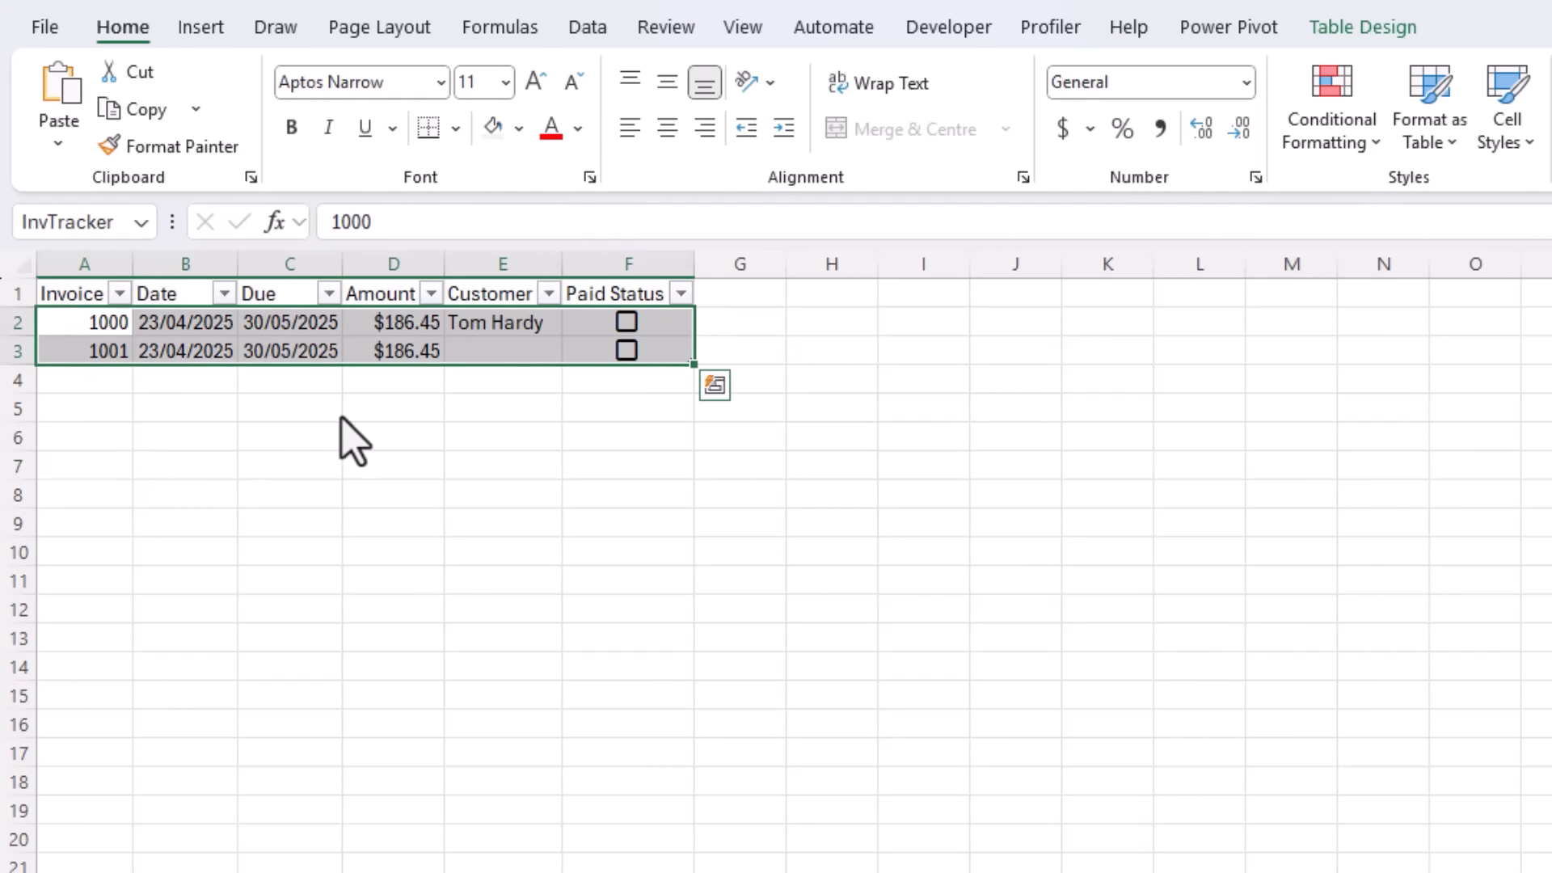
{"action": "left_click", "coordinate": [1325, 154]}
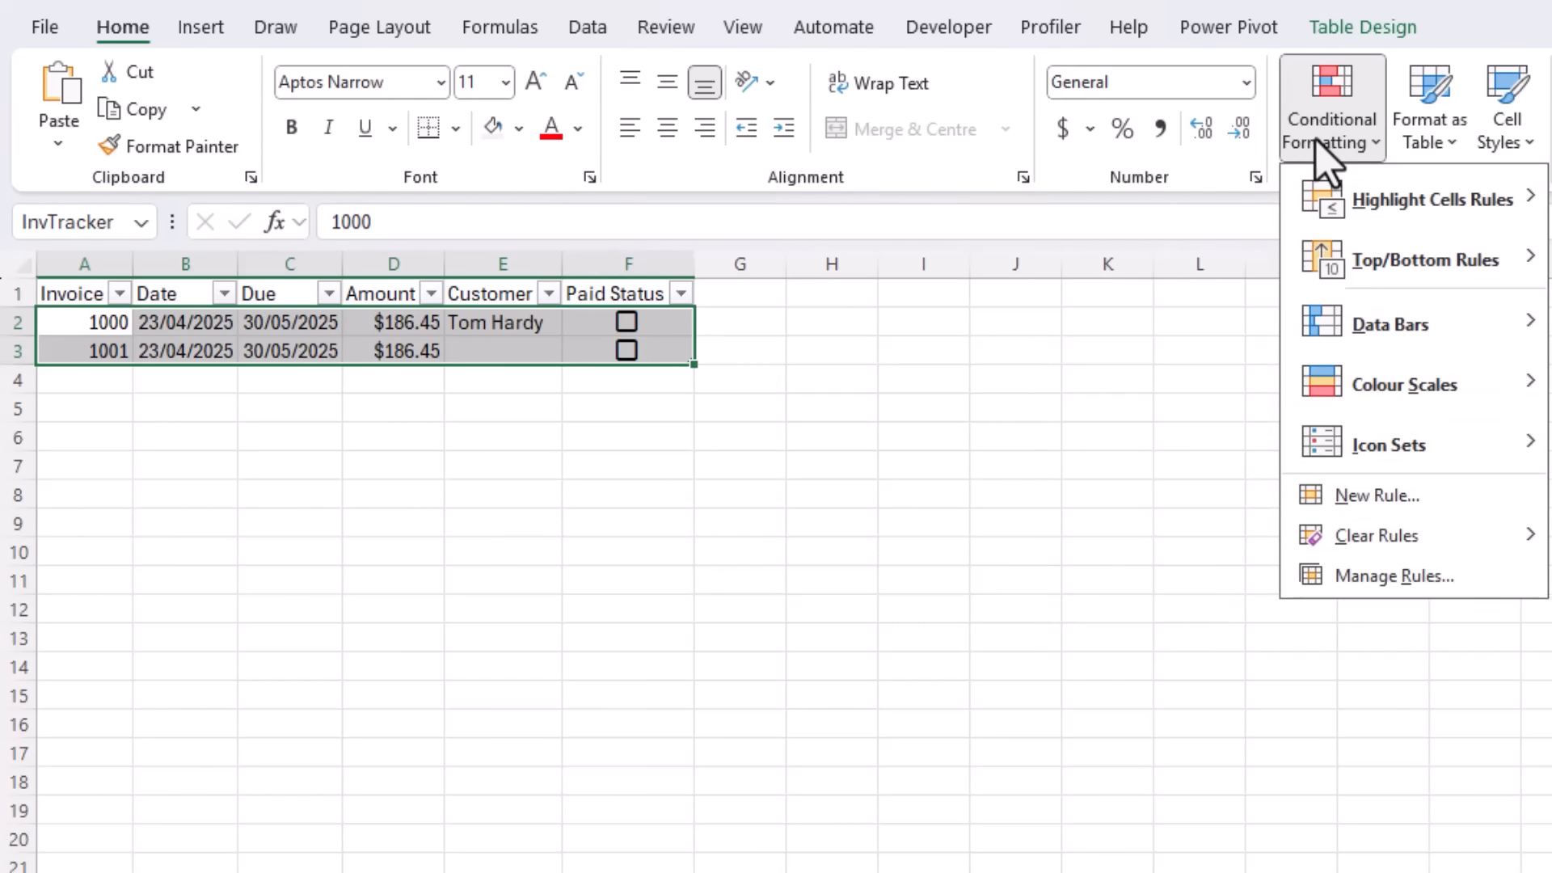
{"action": "left_click", "coordinate": [1443, 506]}
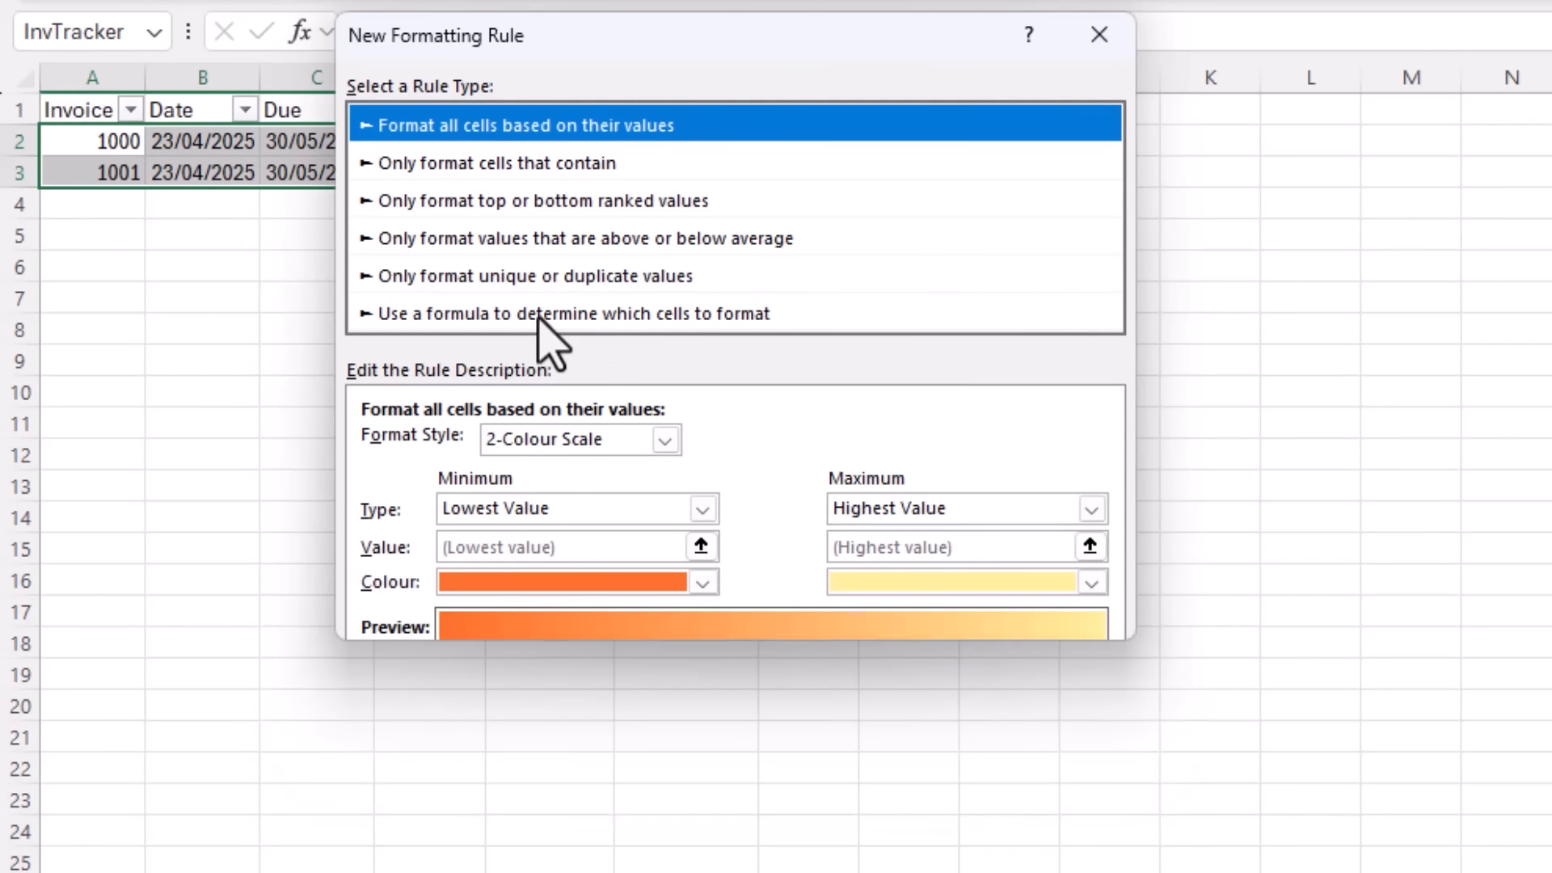
{"action": "left_click", "coordinate": [588, 488]}
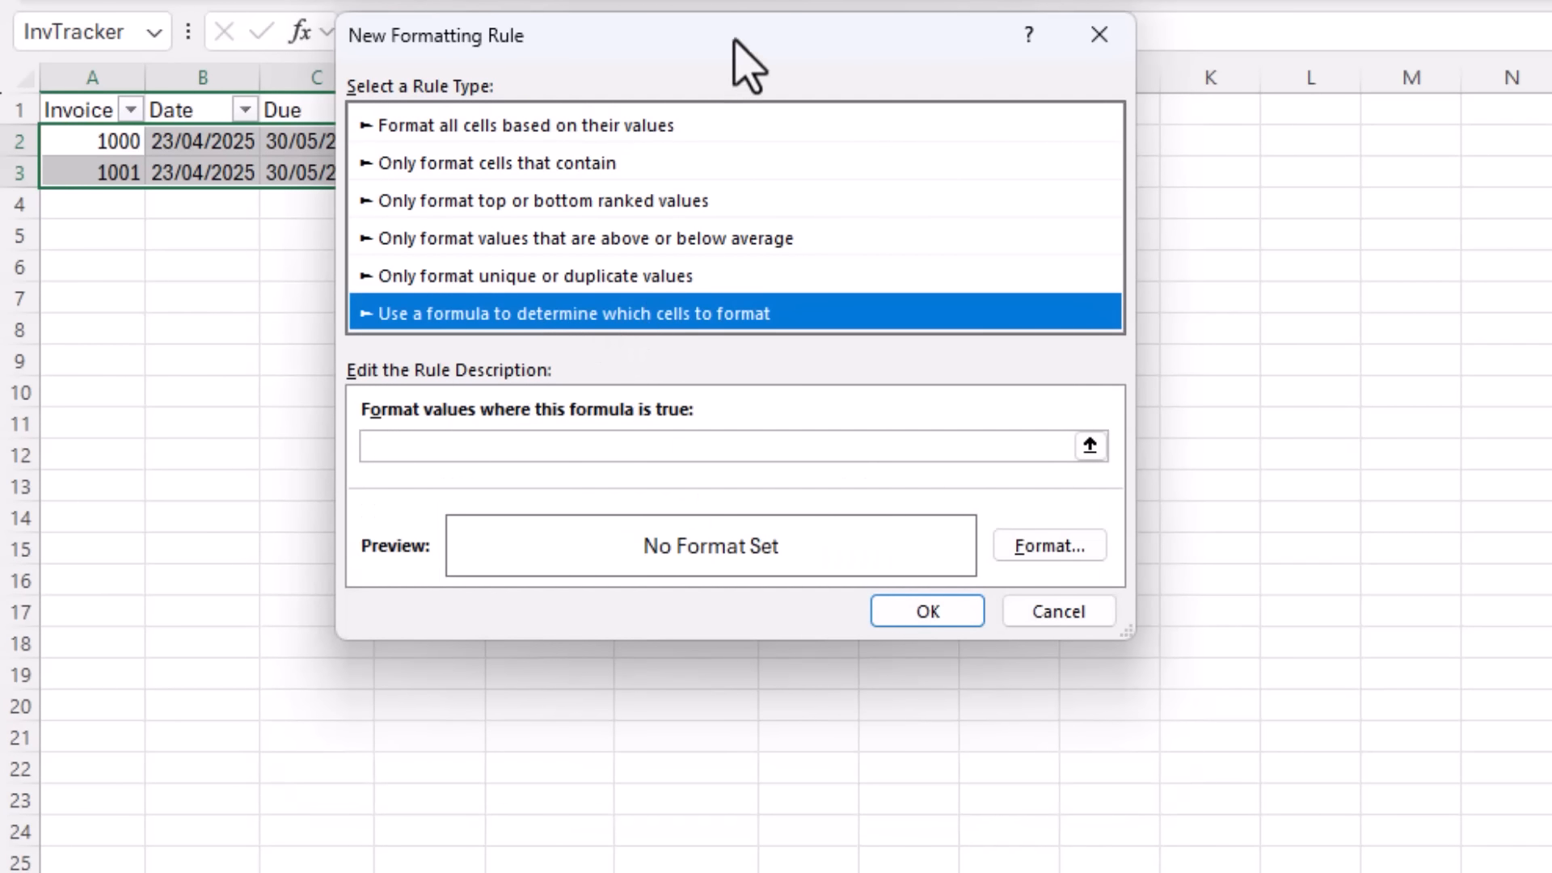
{"action": "left_click_drag", "start_coordinate": [744, 59], "coordinate": [653, 279]}
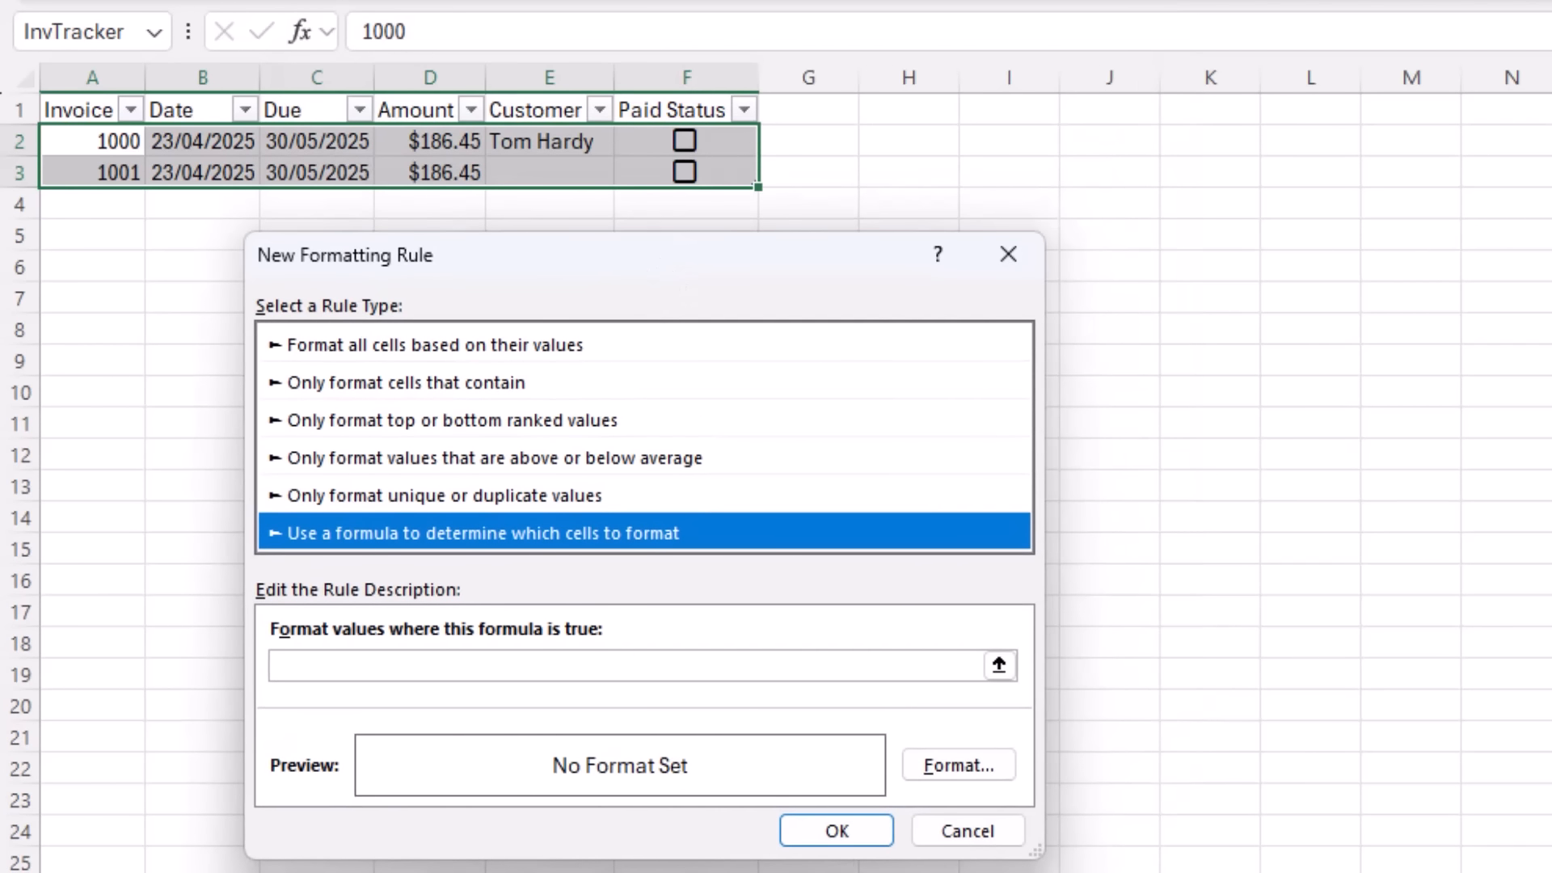
Enter =AND(NOT($F2),$C2<TODAY()) as the rule's formula so it matches unpaid invoices past their due date
{"action": "left_click", "coordinate": [414, 665]}
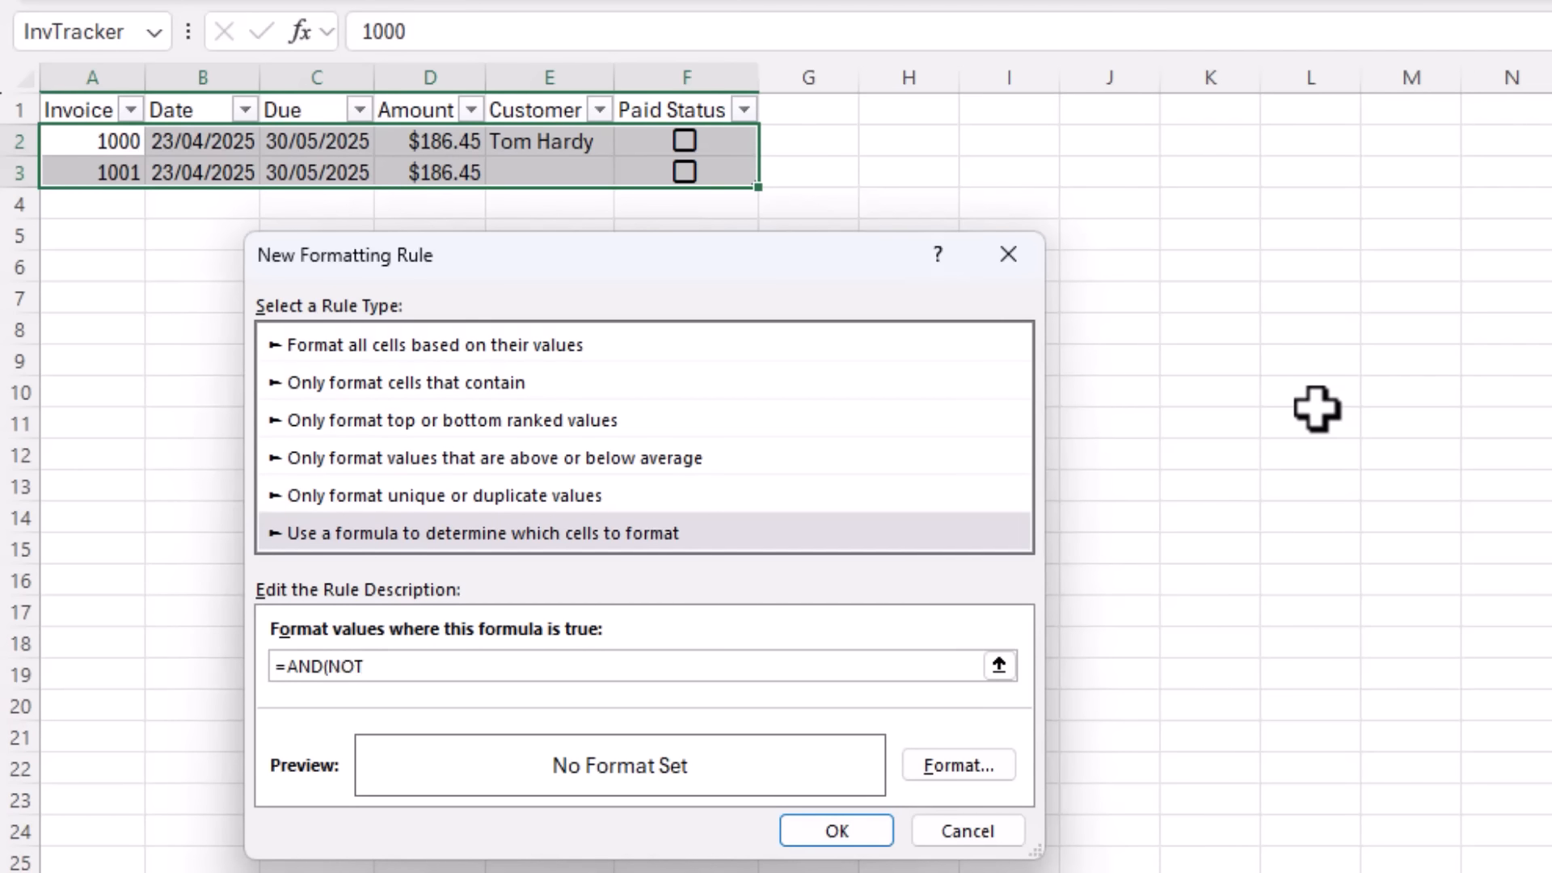
{"action": "left_click", "coordinate": [745, 148]}
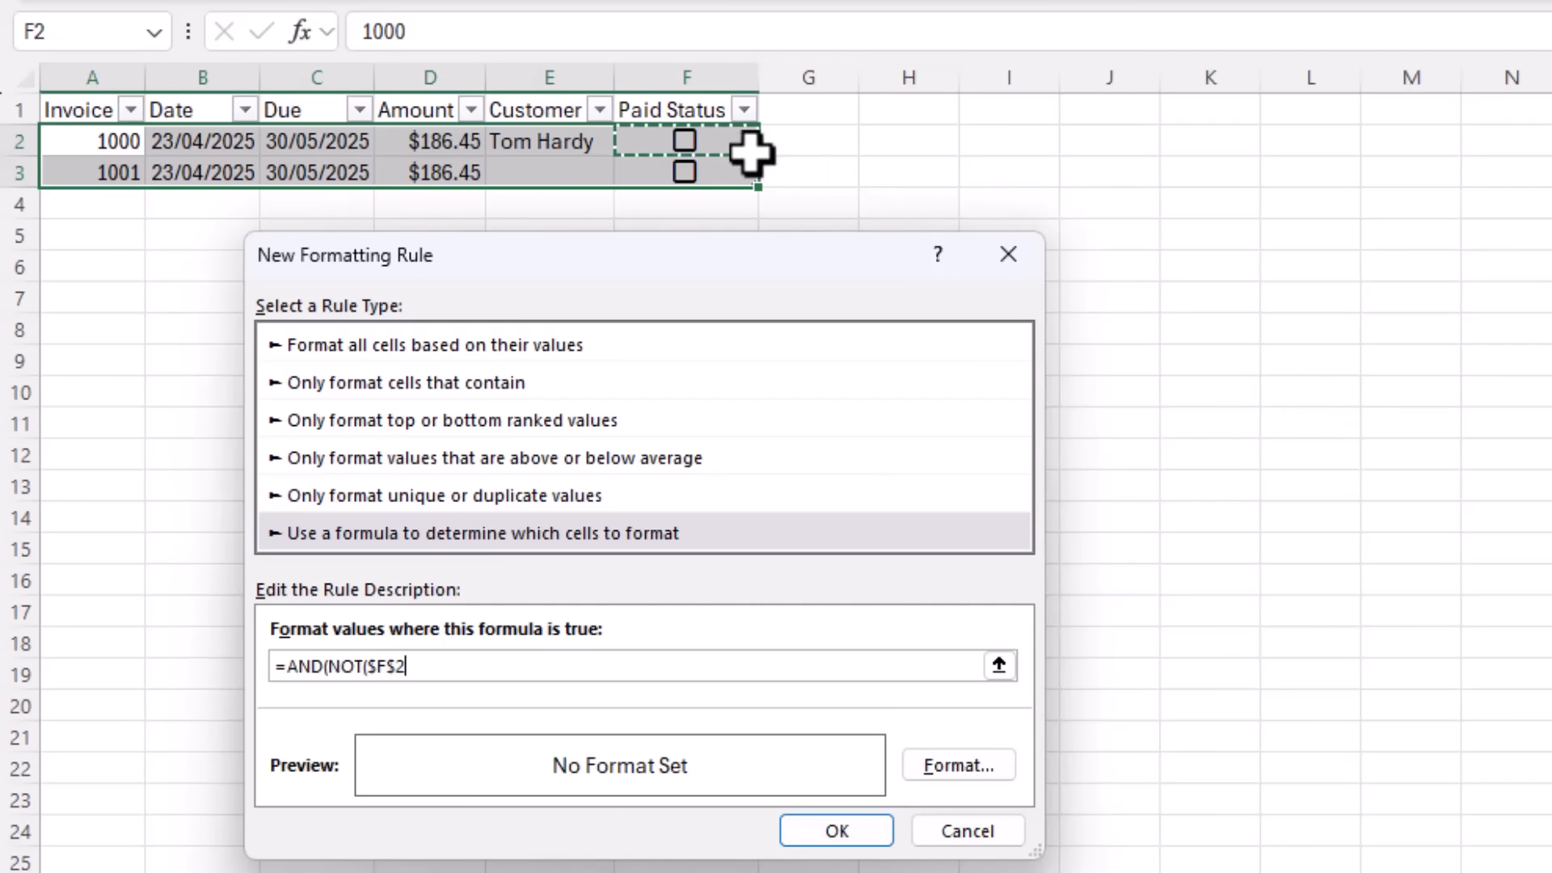
{"action": "left_click", "coordinate": [393, 668]}
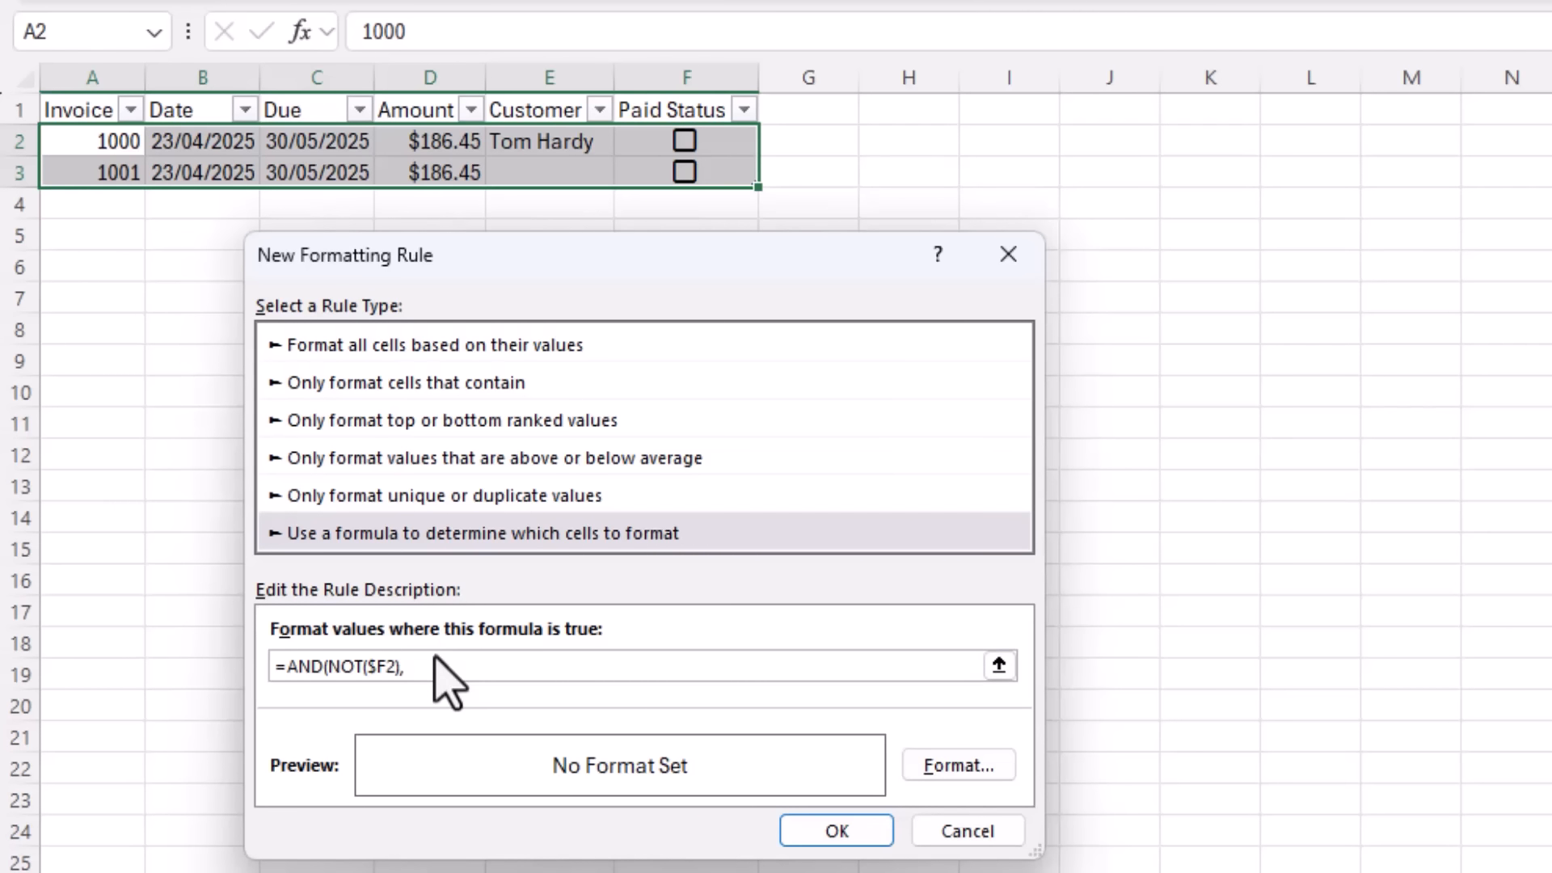
{"action": "left_click", "coordinate": [349, 140]}
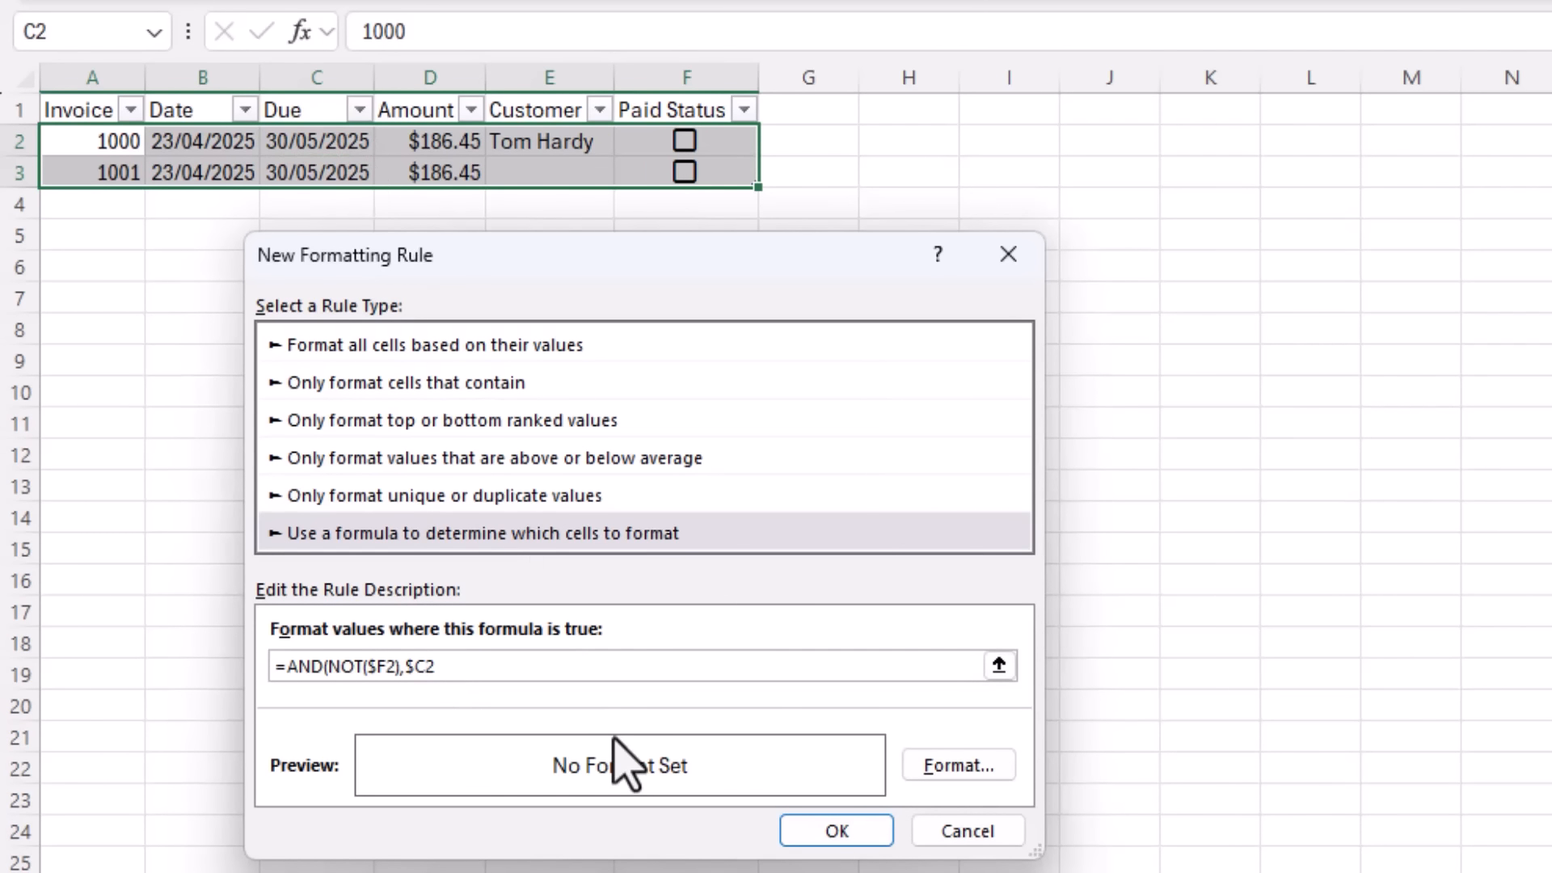
{"action": "left_click", "coordinate": [563, 678]}
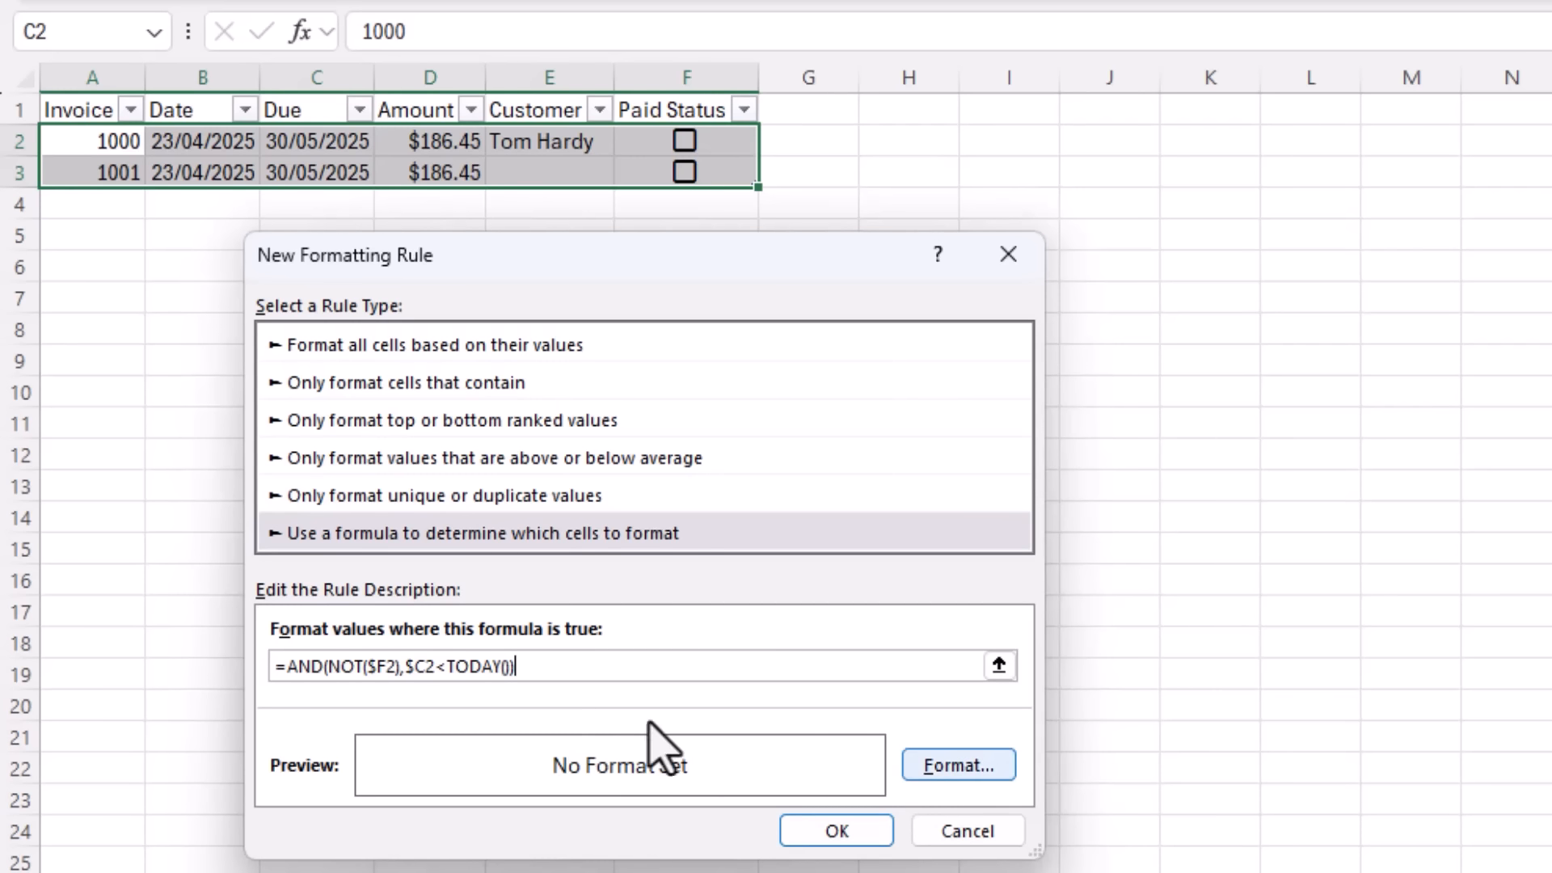
Set the rule's font colour to the standard dark red
{"action": "left_click", "coordinate": [953, 767]}
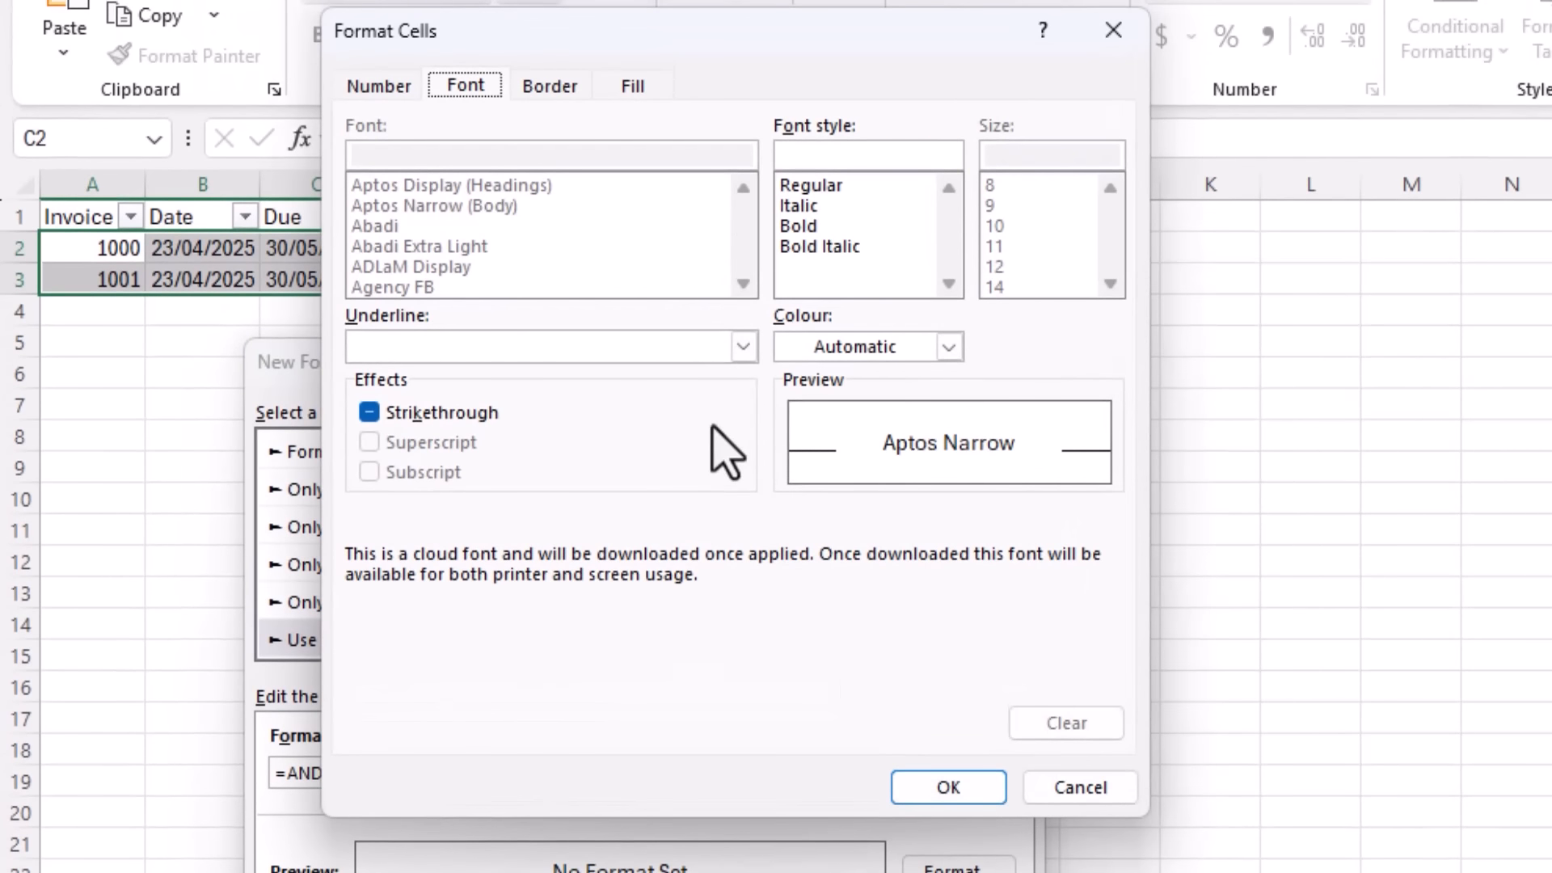
{"action": "left_click", "coordinate": [949, 347]}
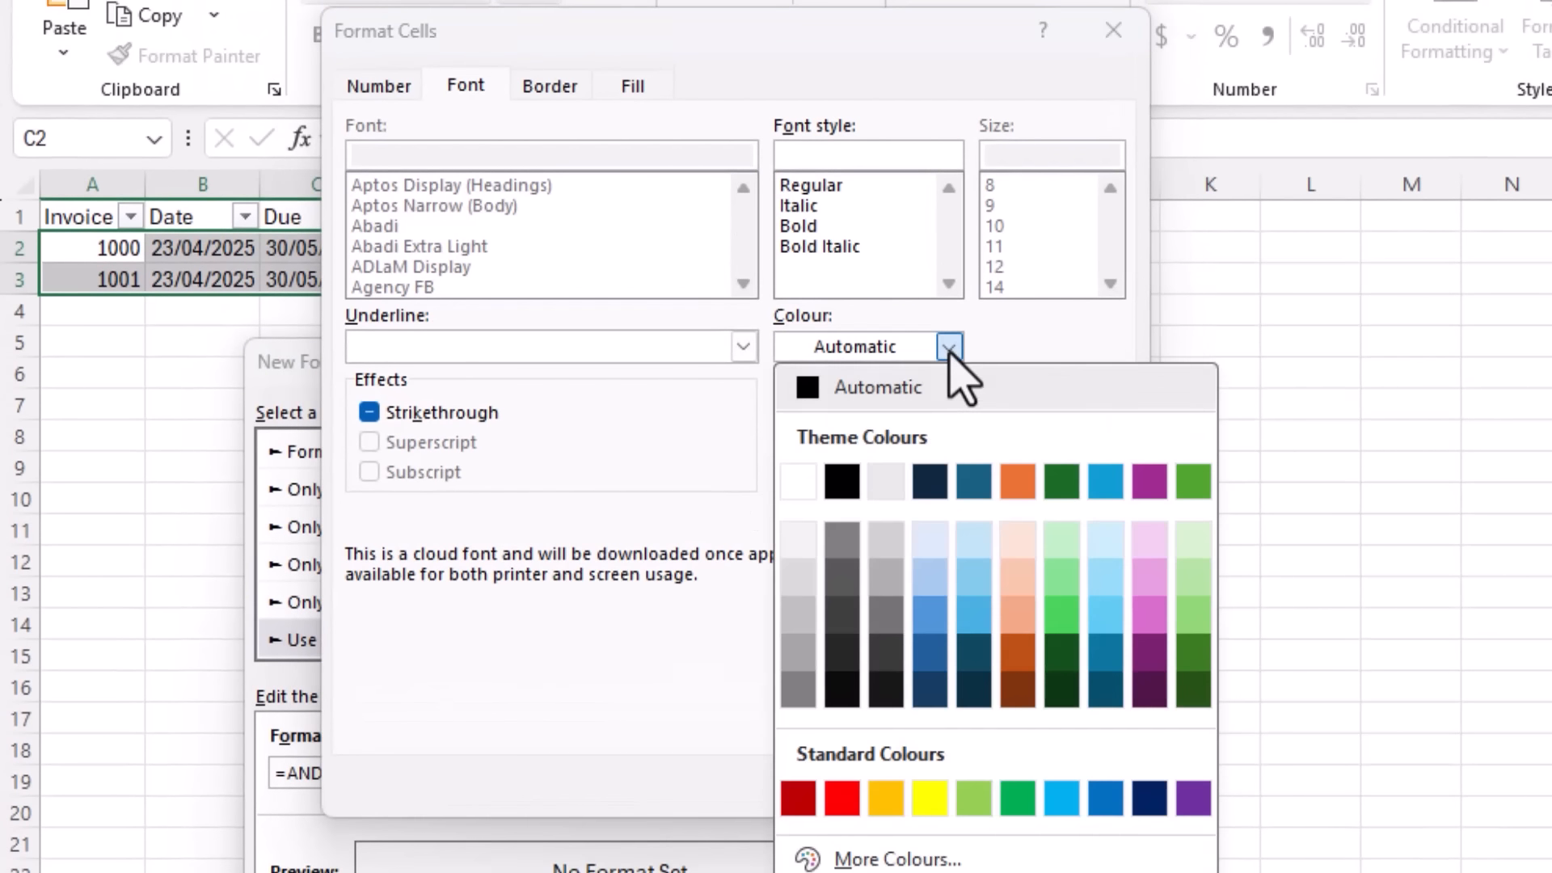
{"action": "left_click", "coordinate": [799, 798]}
Give the rule a custom light red fill and apply it to the tracker table
{"action": "left_click", "coordinate": [560, 89]}
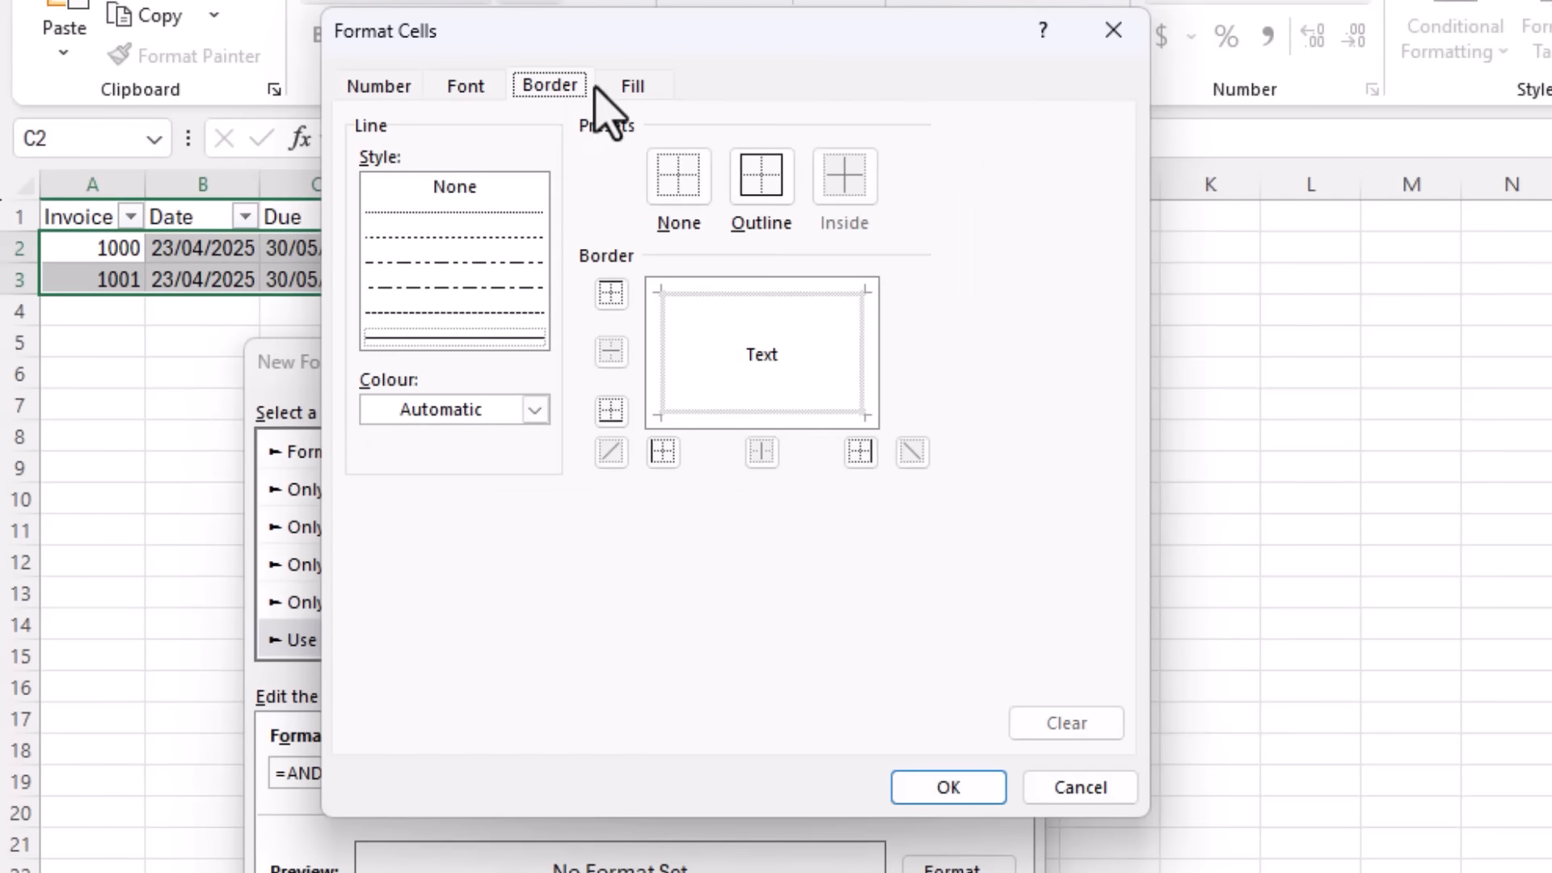
{"action": "left_click", "coordinate": [645, 81]}
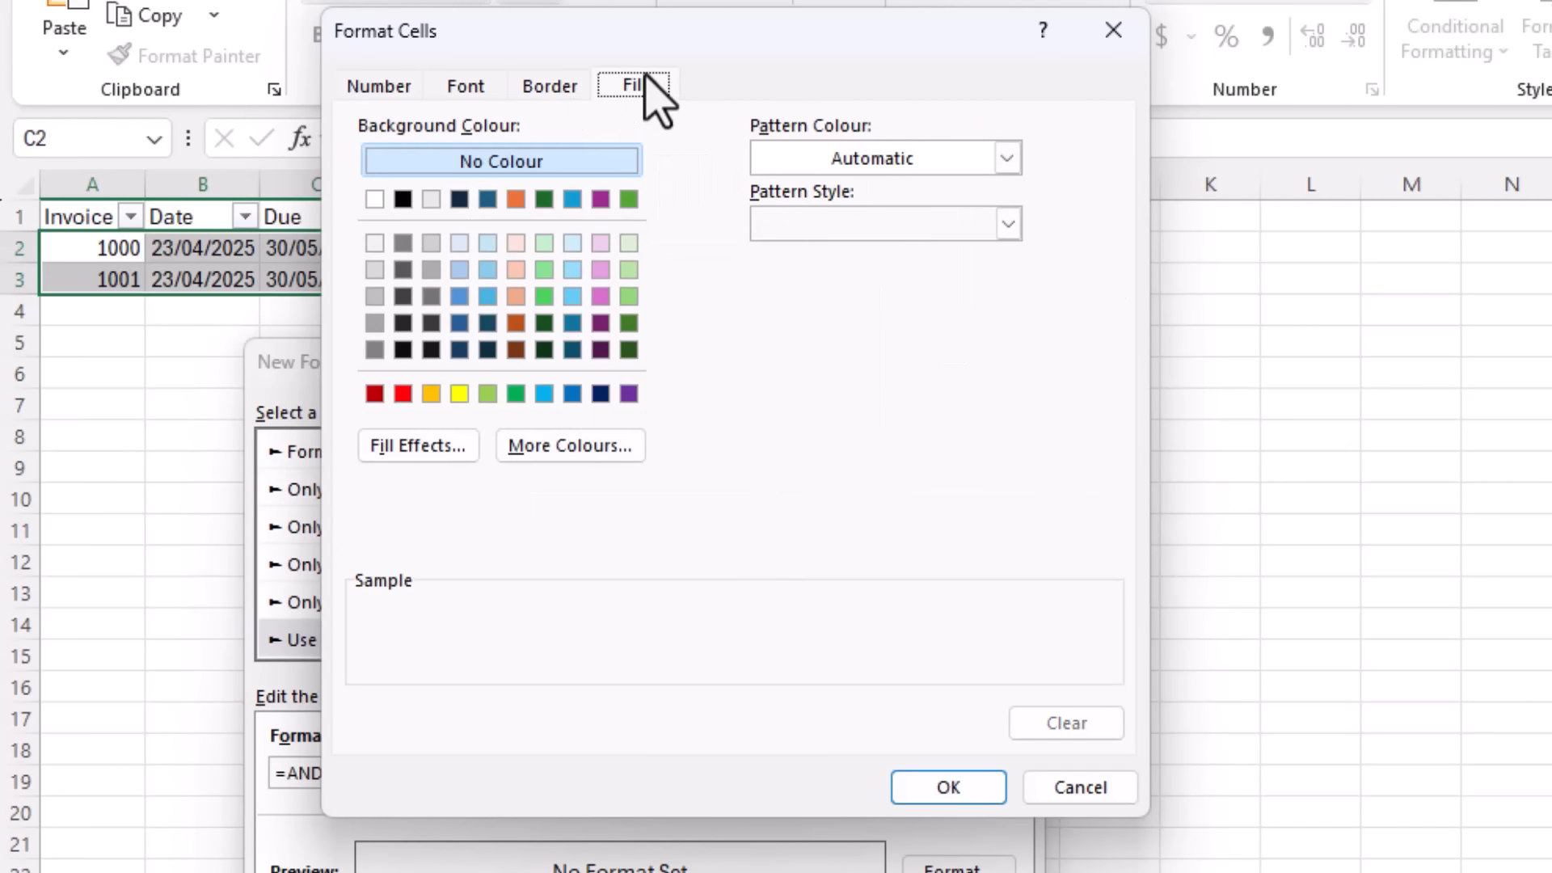
{"action": "left_click", "coordinate": [375, 393]}
{"action": "left_click", "coordinate": [529, 447]}
{"action": "left_click_drag", "start_coordinate": [803, 408], "coordinate": [826, 304]}
{"action": "left_click", "coordinate": [921, 212]}
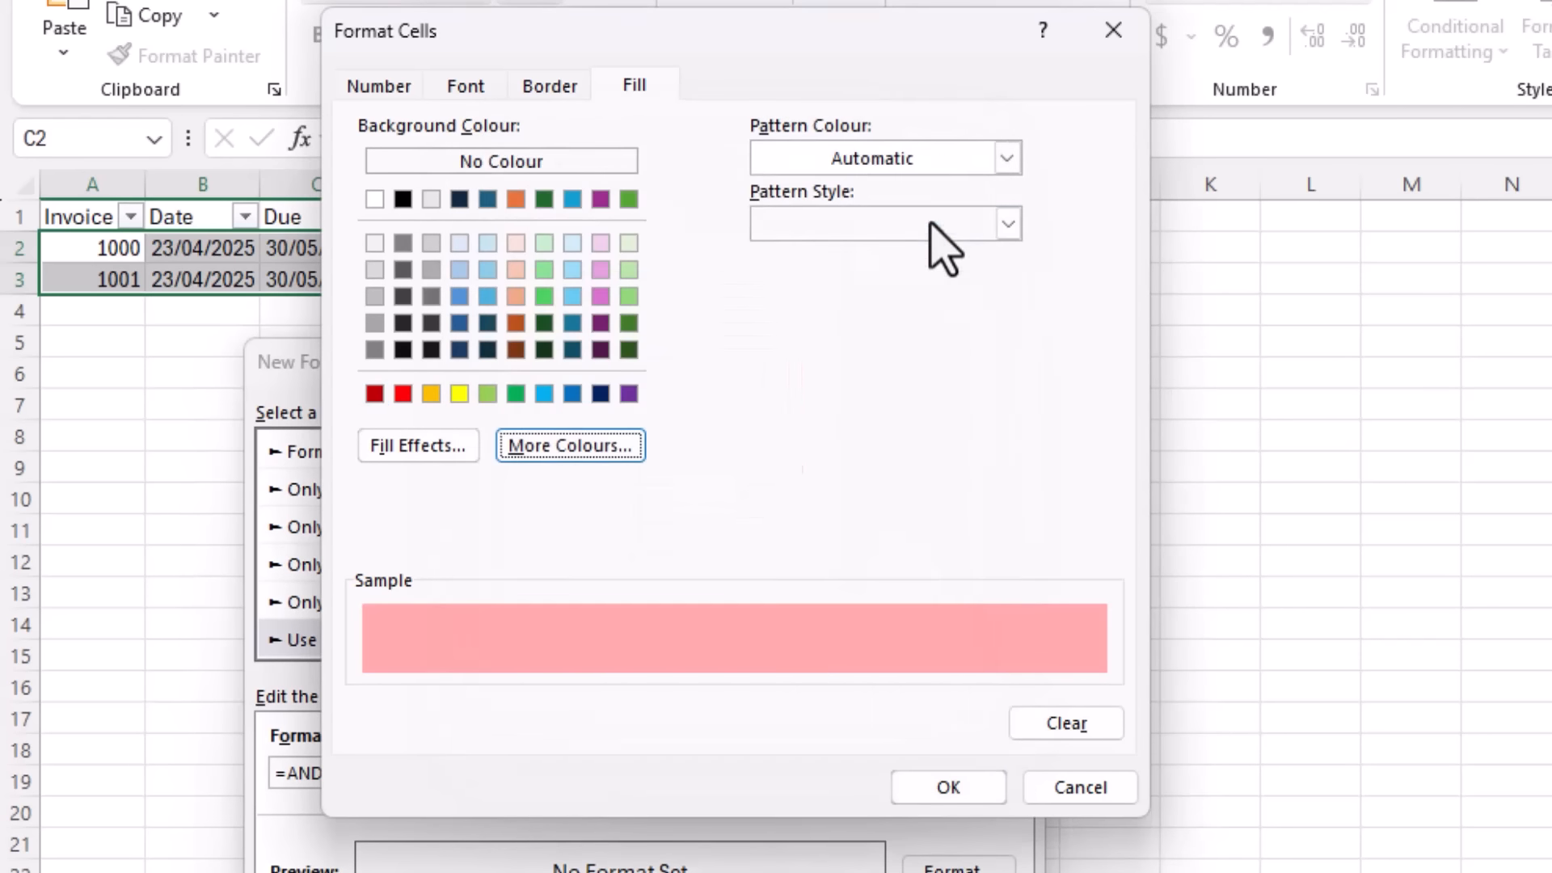
{"action": "left_click", "coordinate": [950, 788]}
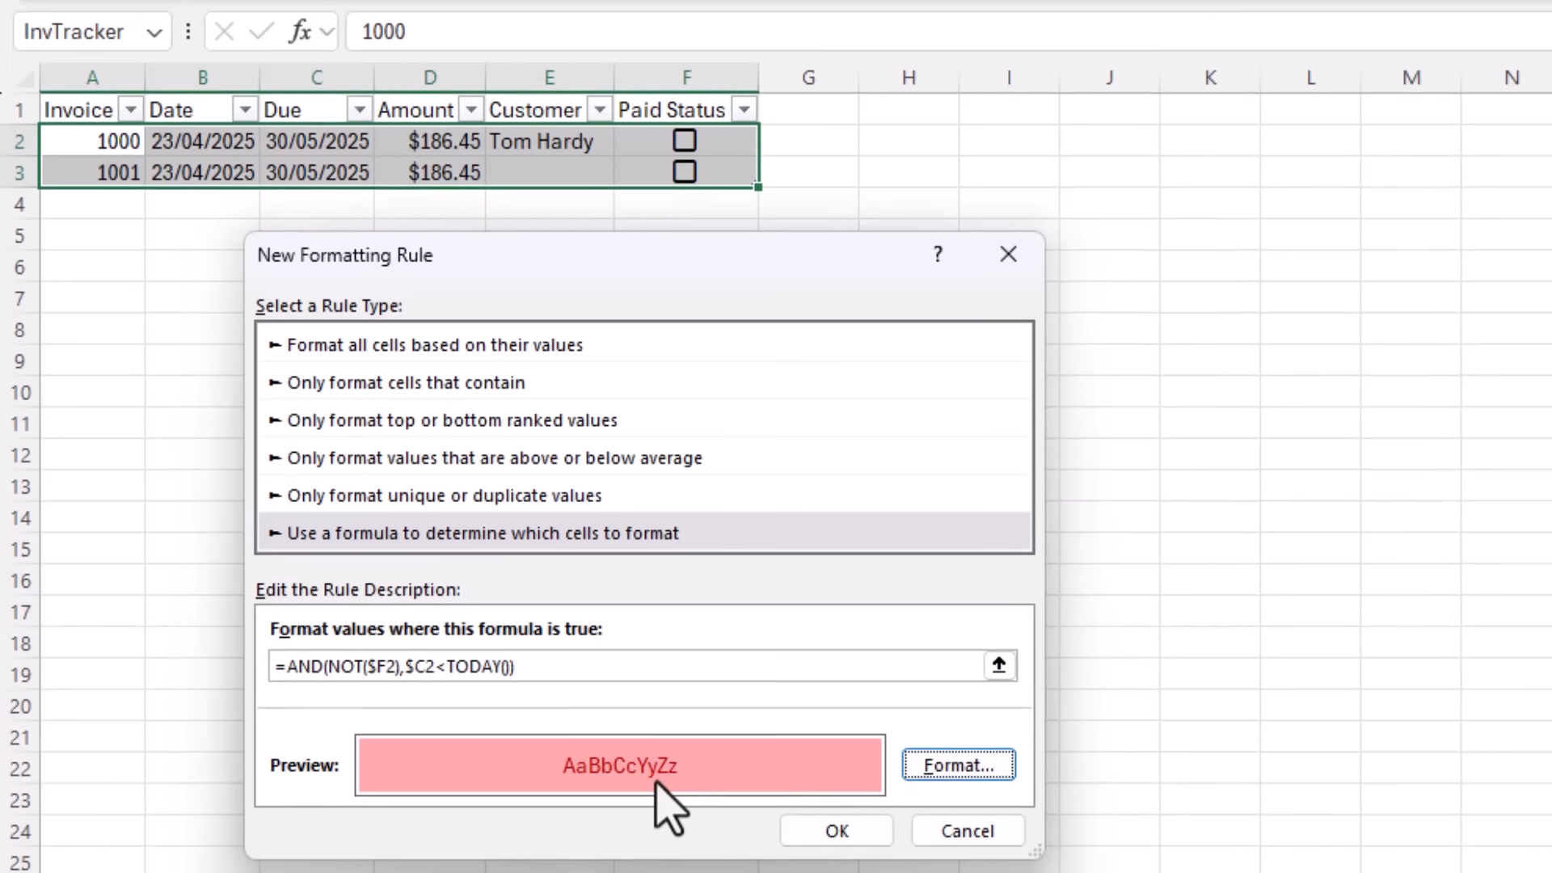
{"action": "left_click", "coordinate": [828, 829]}
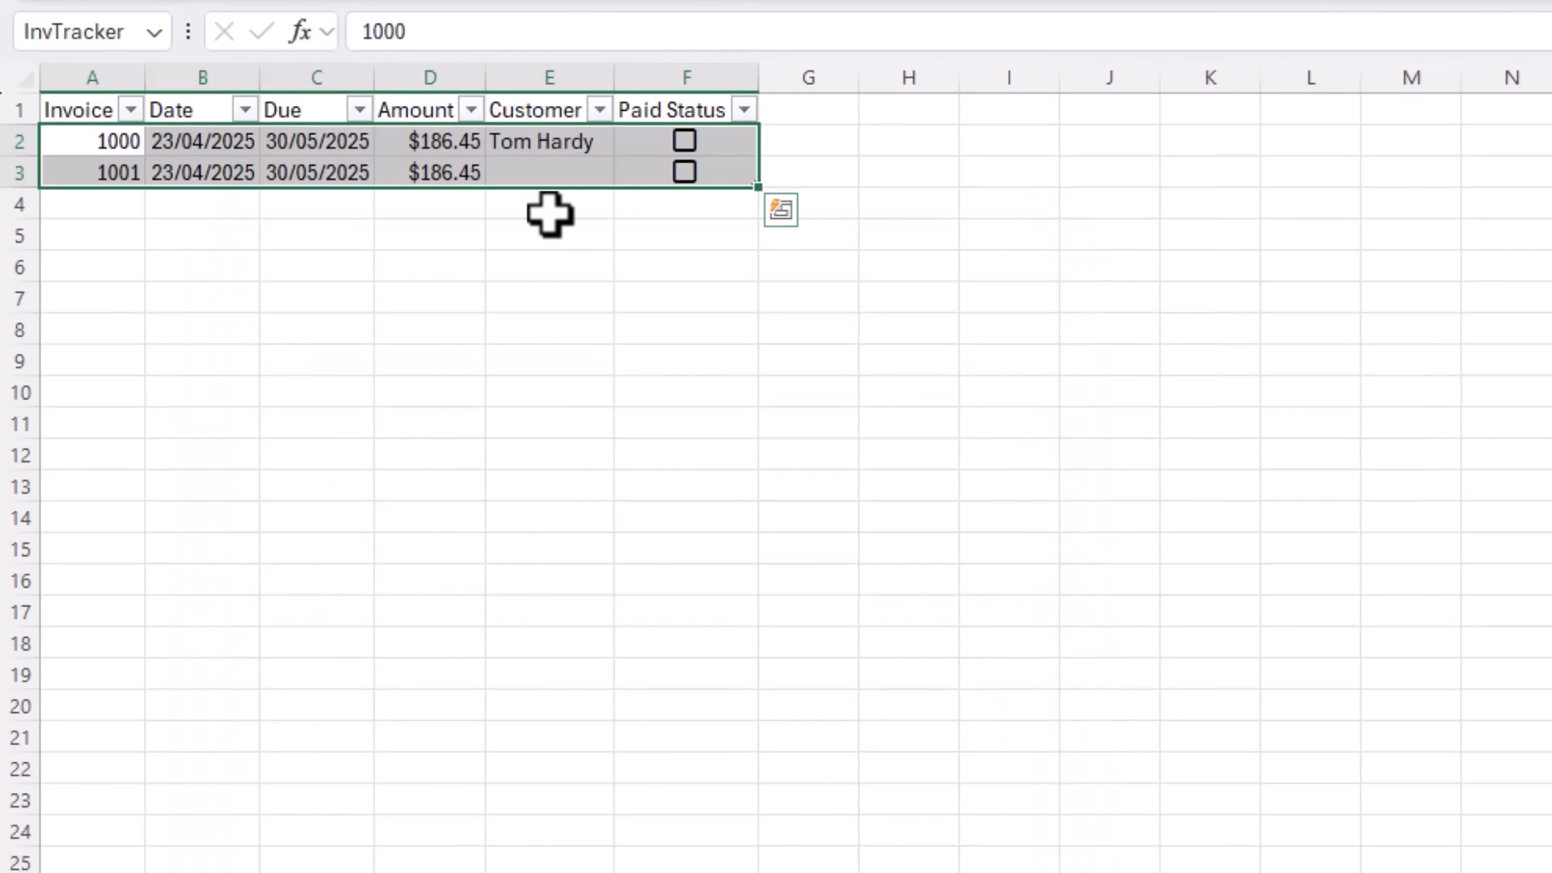
Test the rule by setting invoice 1000's due date to 1/4/25 and toggling its Paid Status checkbox on and off
{"action": "left_click", "coordinate": [335, 139]}
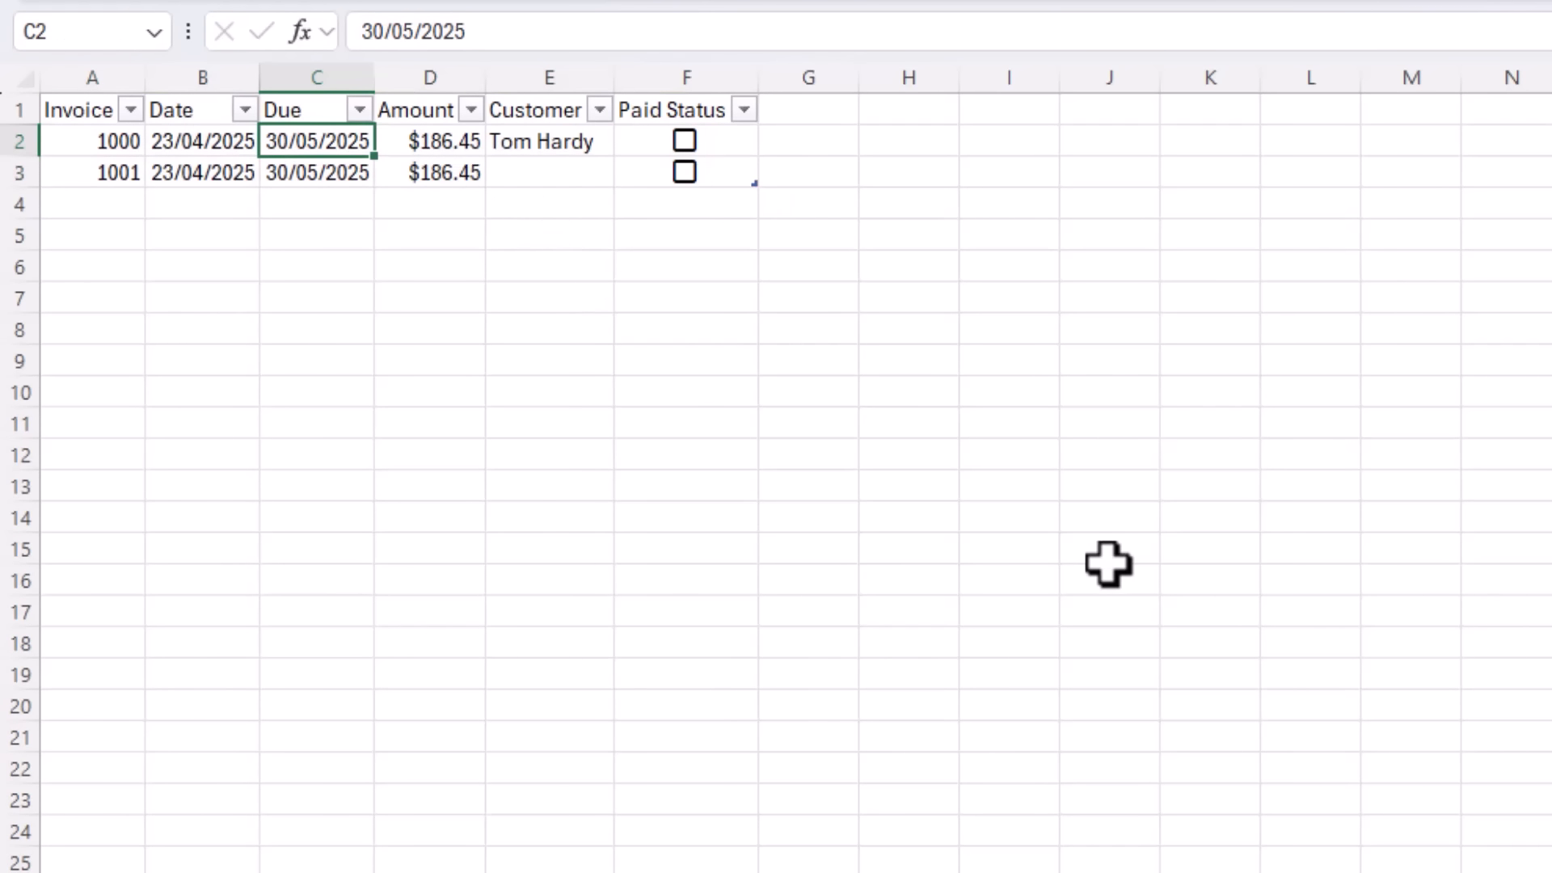
{"action": "type", "text": "1/4/25"}
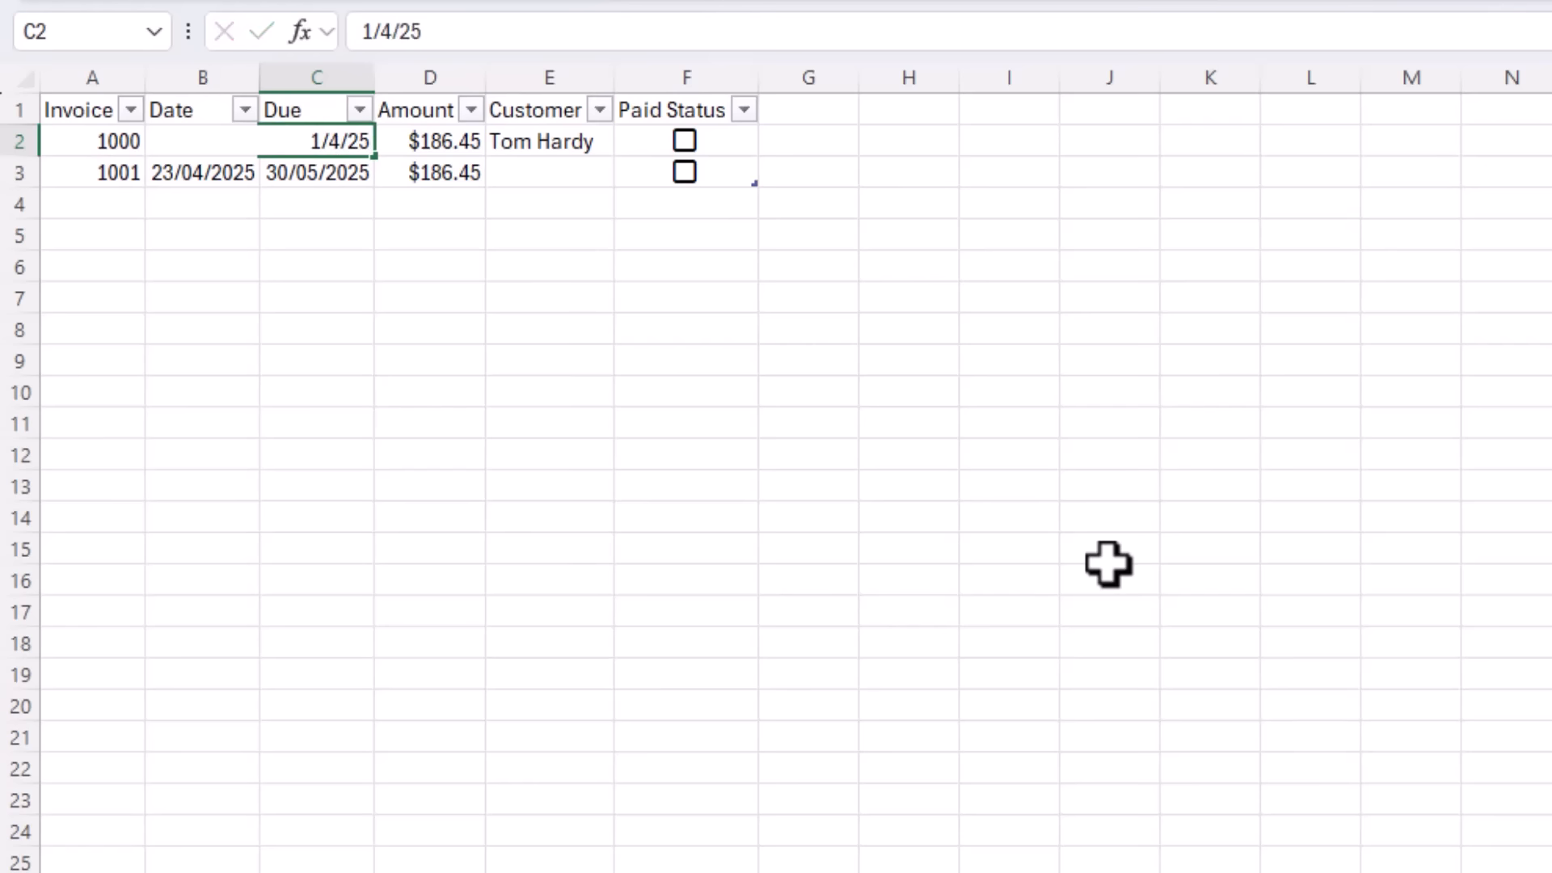
{"action": "key", "text": "Return"}
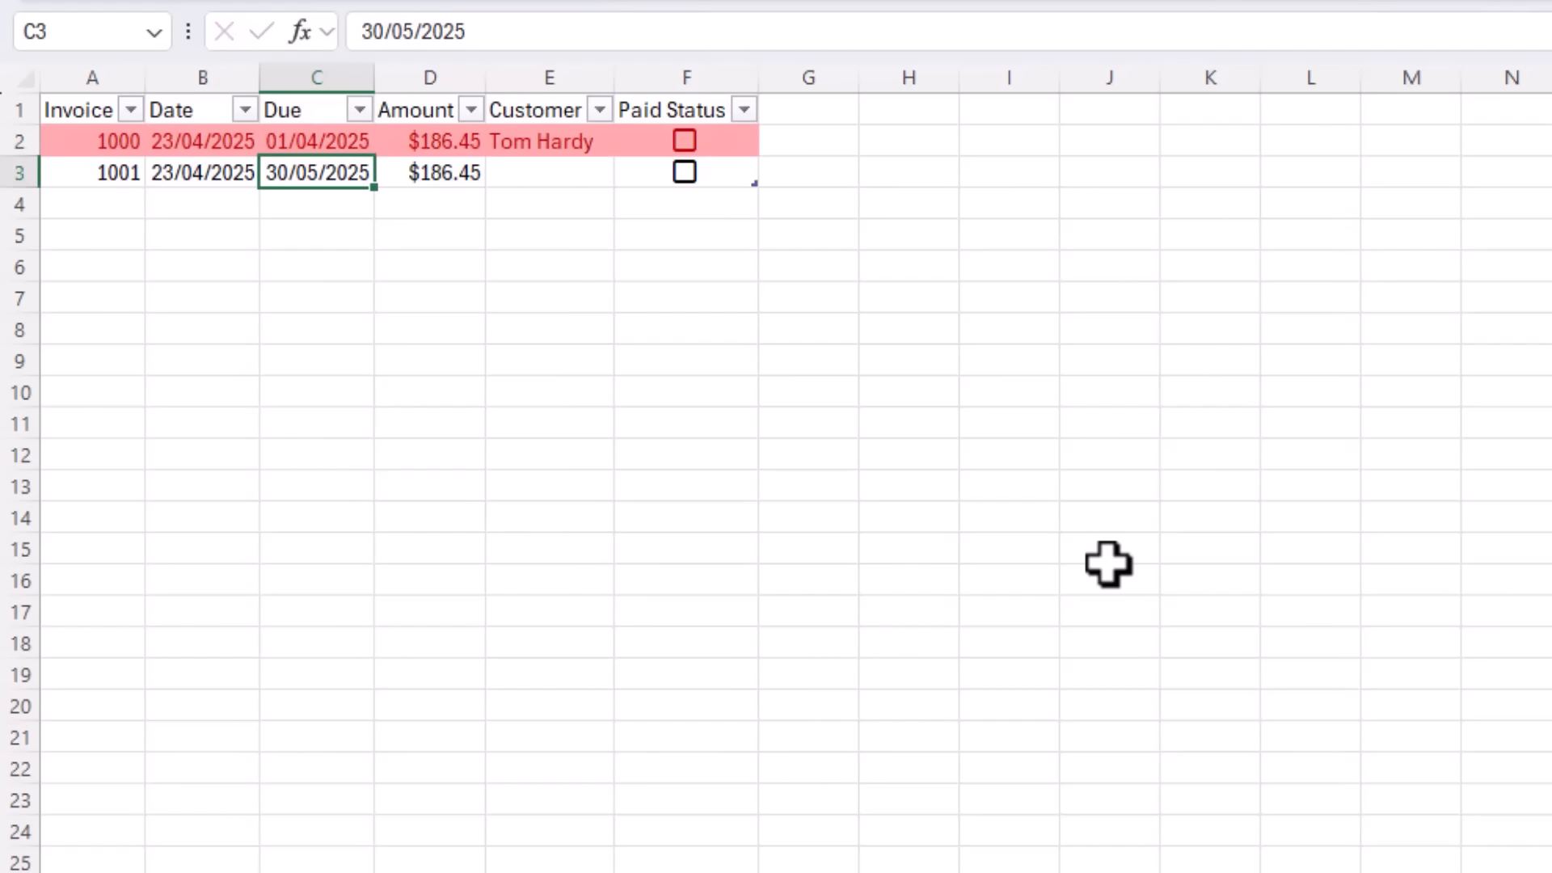
{"action": "left_click", "coordinate": [685, 141]}
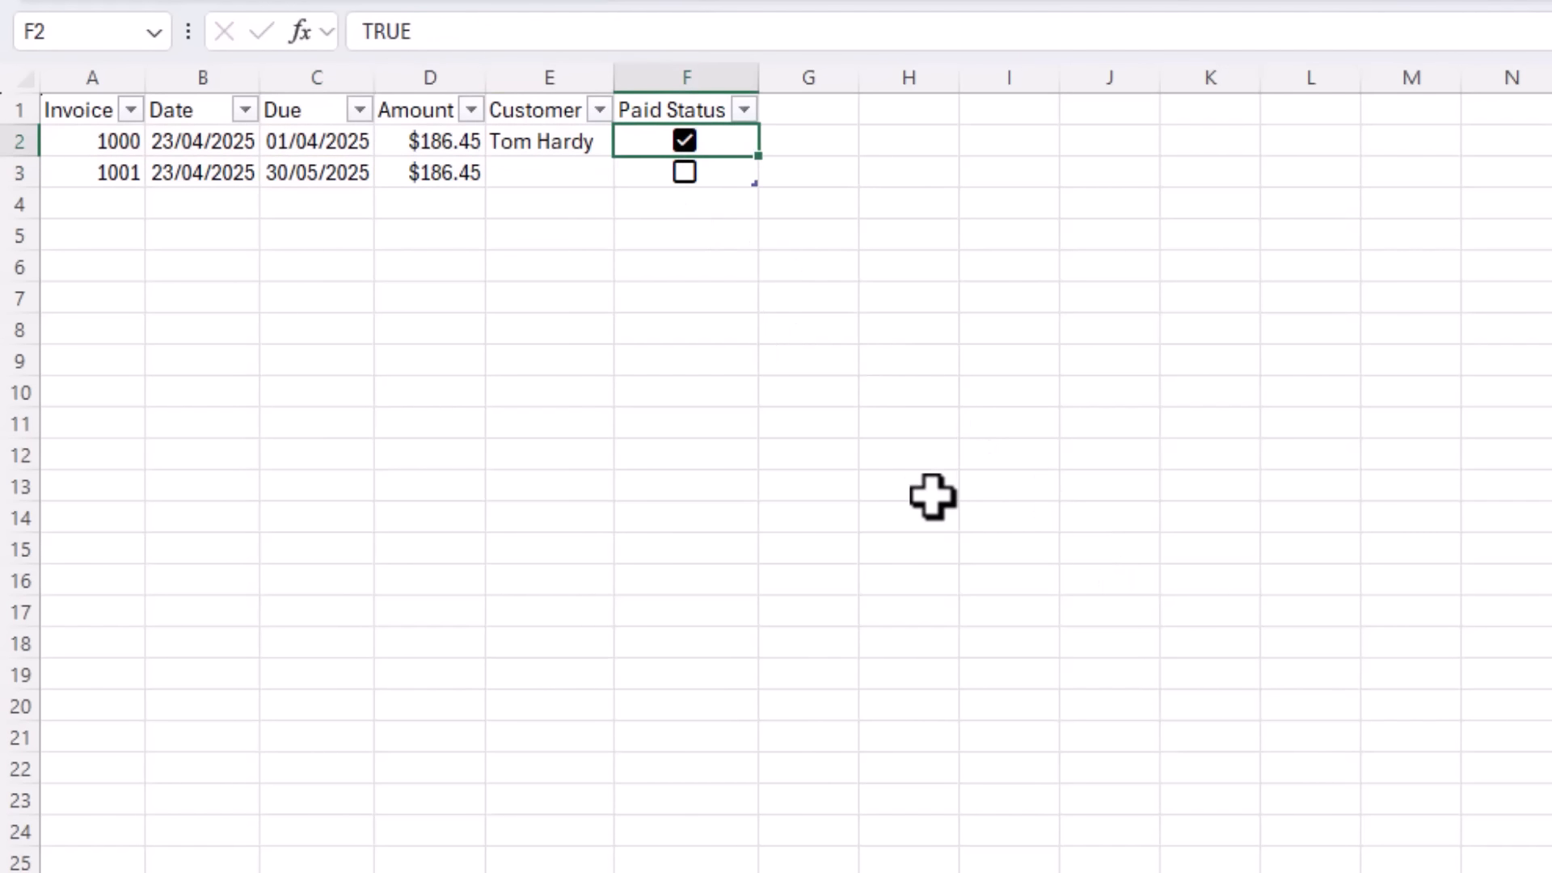
{"action": "left_click", "coordinate": [685, 142]}
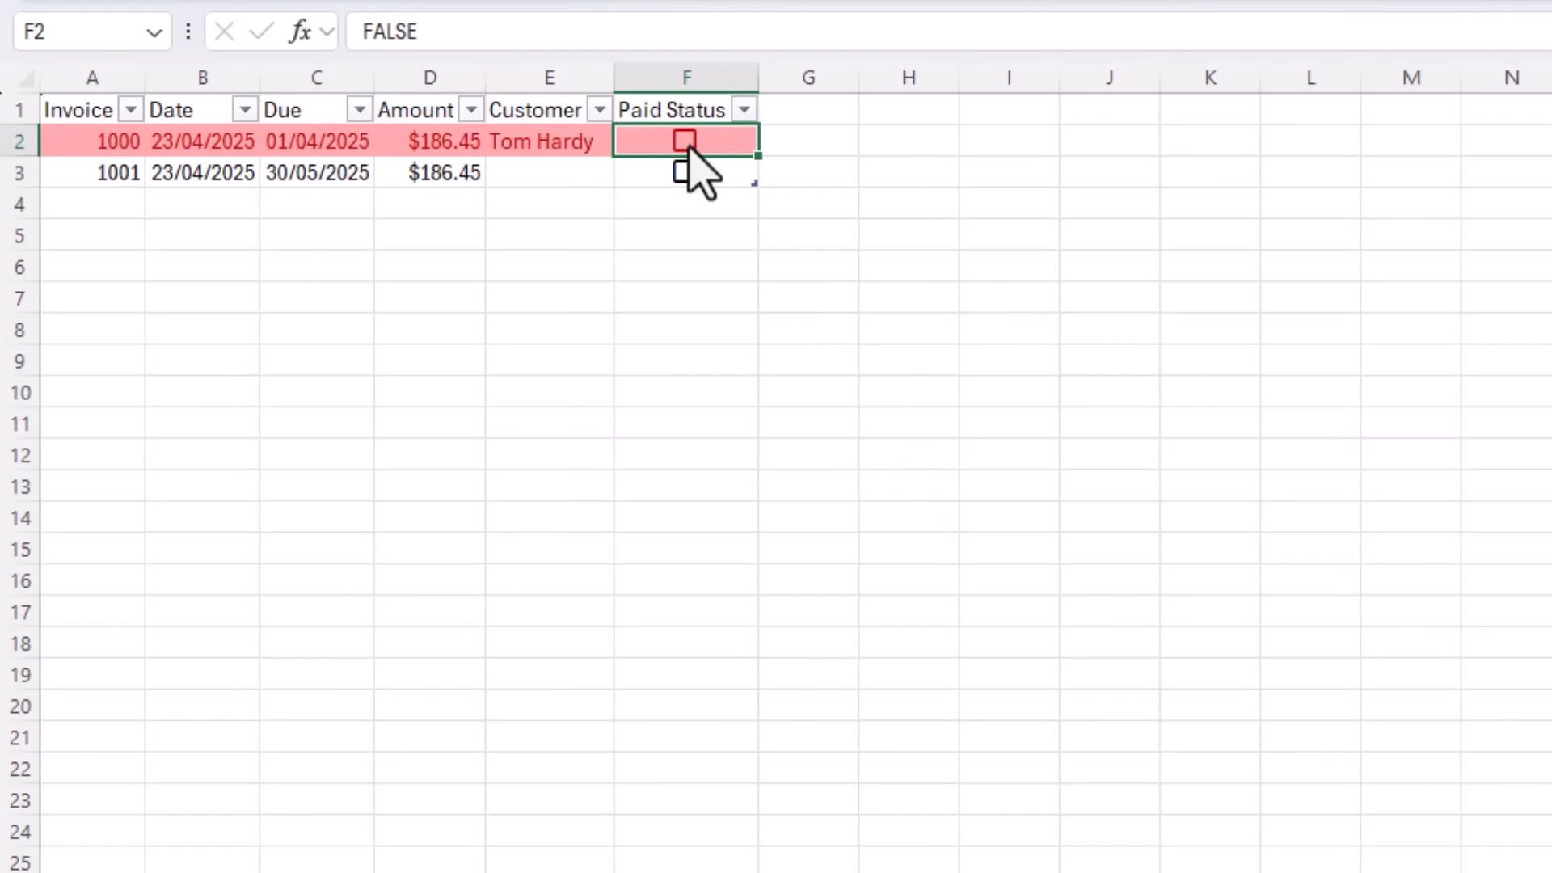
Look through the filter options of the tracker table's Paid Status, Customer, Amount and Due columns
{"action": "left_click", "coordinate": [743, 110]}
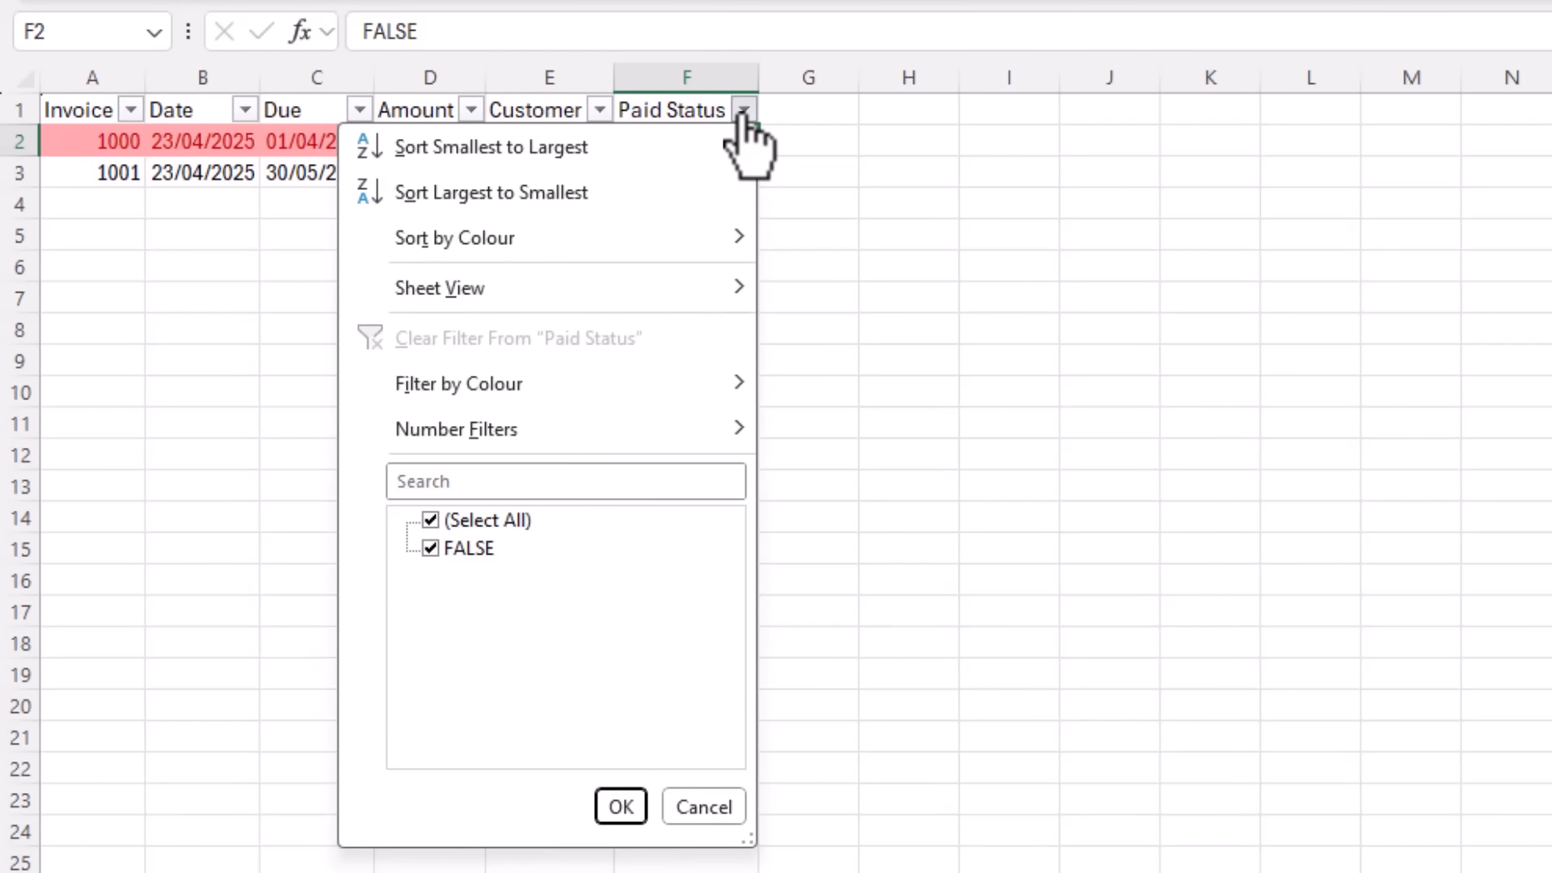
{"action": "left_click", "coordinate": [743, 109]}
{"action": "left_click", "coordinate": [599, 110]}
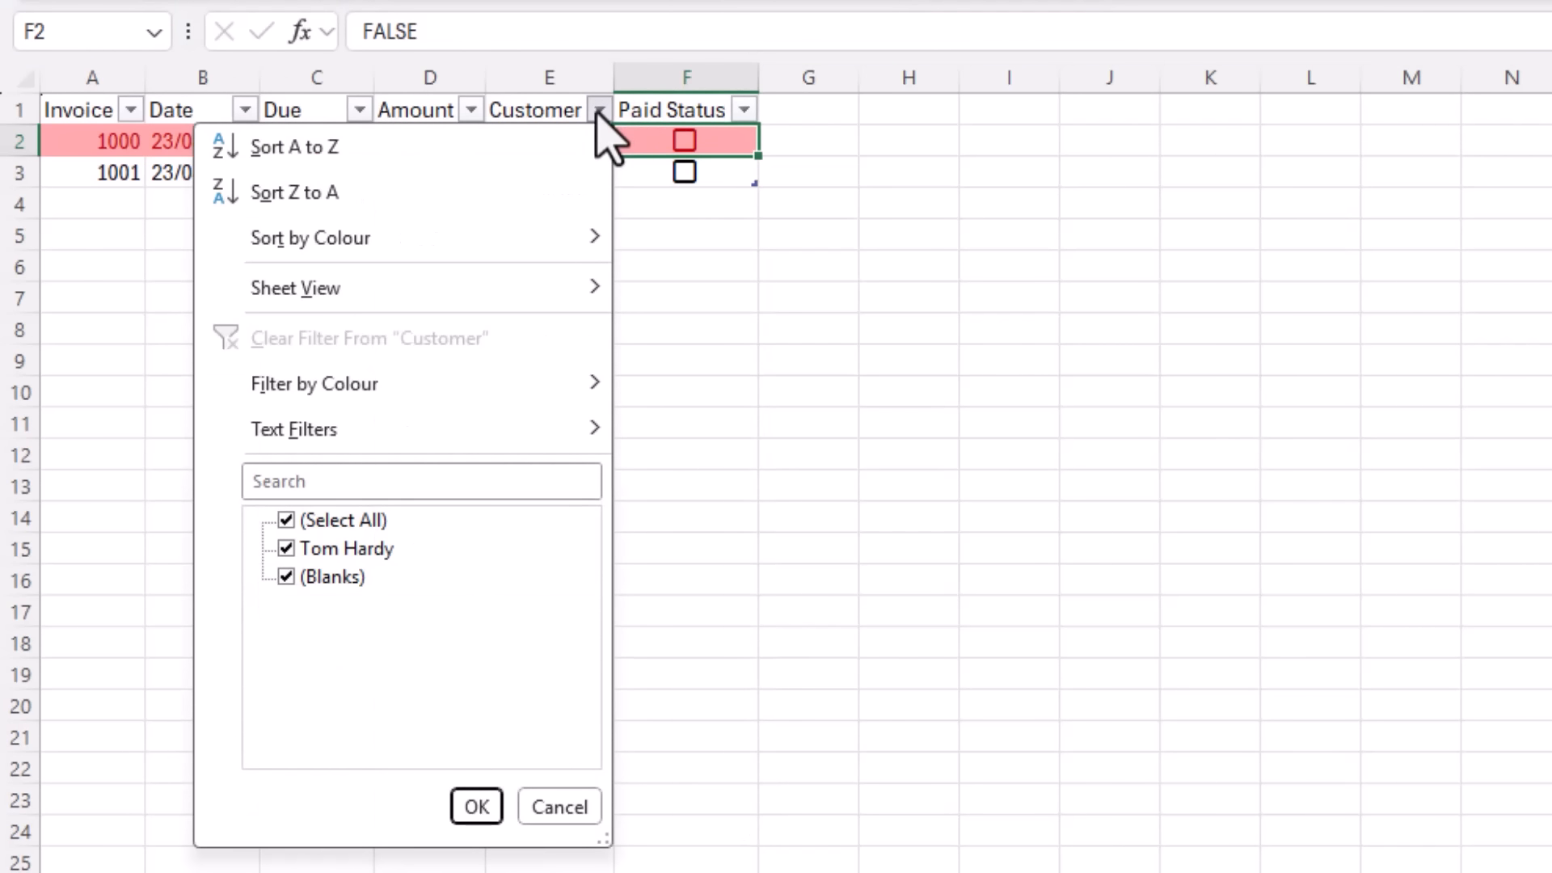
{"action": "left_click", "coordinate": [599, 110]}
{"action": "left_click", "coordinate": [472, 110]}
{"action": "left_click", "coordinate": [472, 110]}
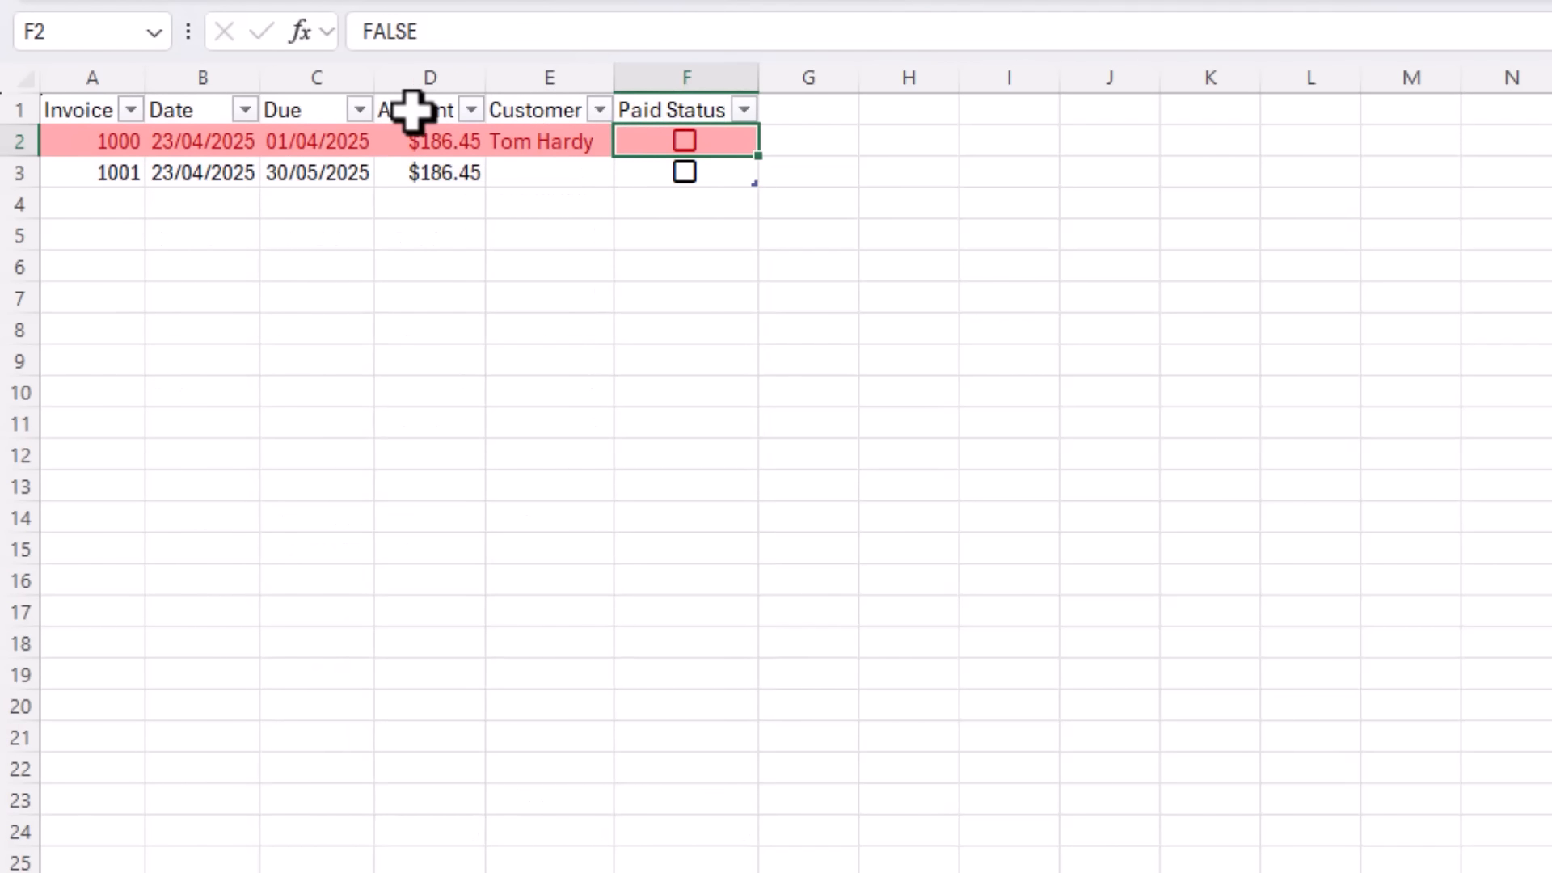
{"action": "left_click", "coordinate": [360, 110]}
{"action": "left_click", "coordinate": [360, 110]}
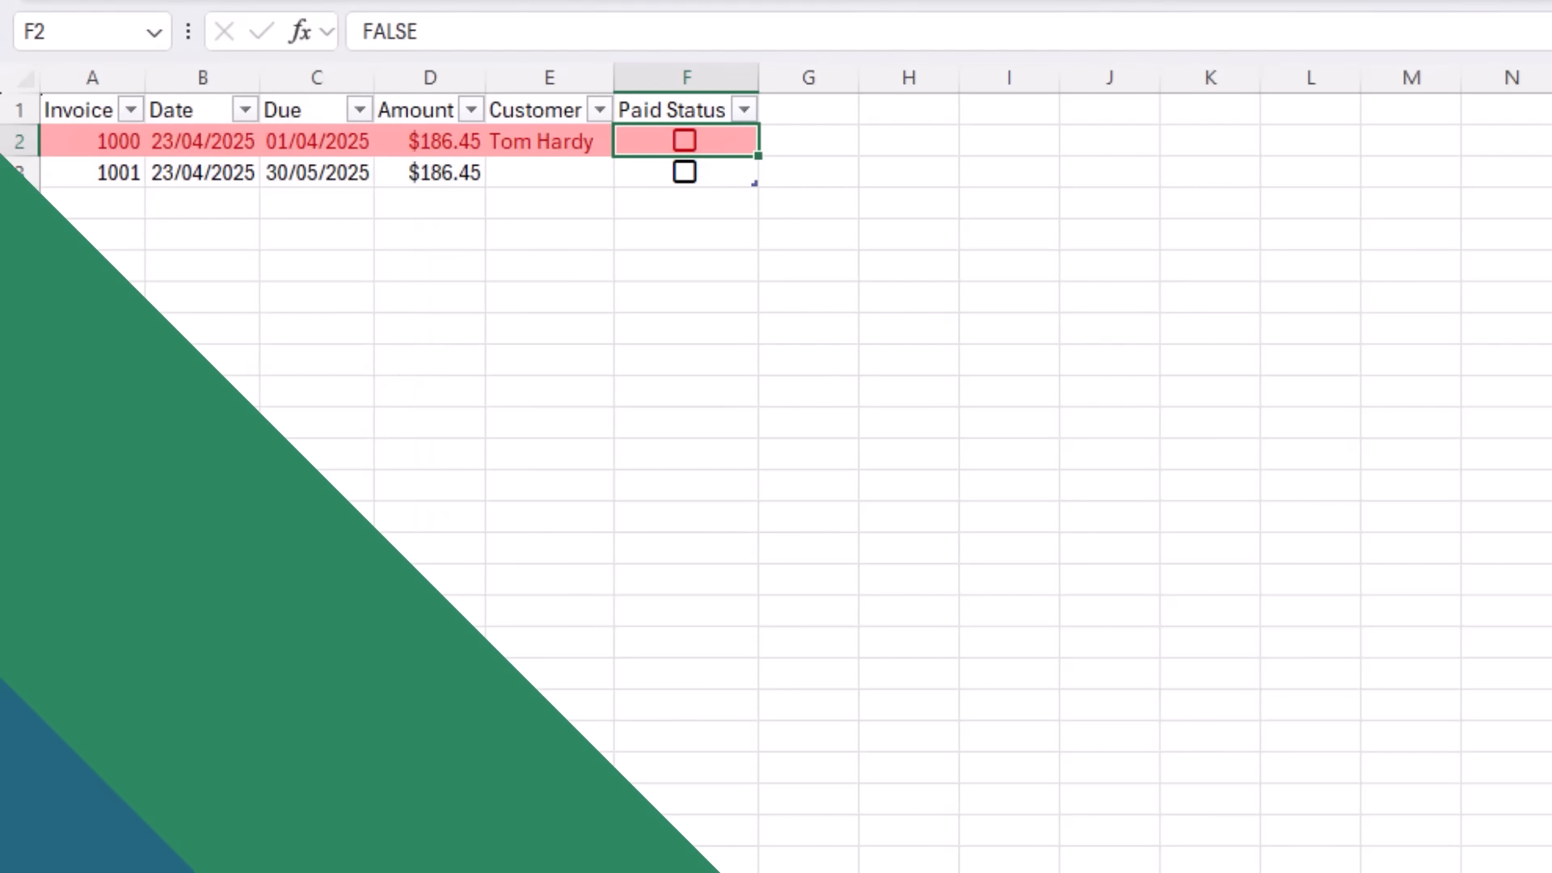